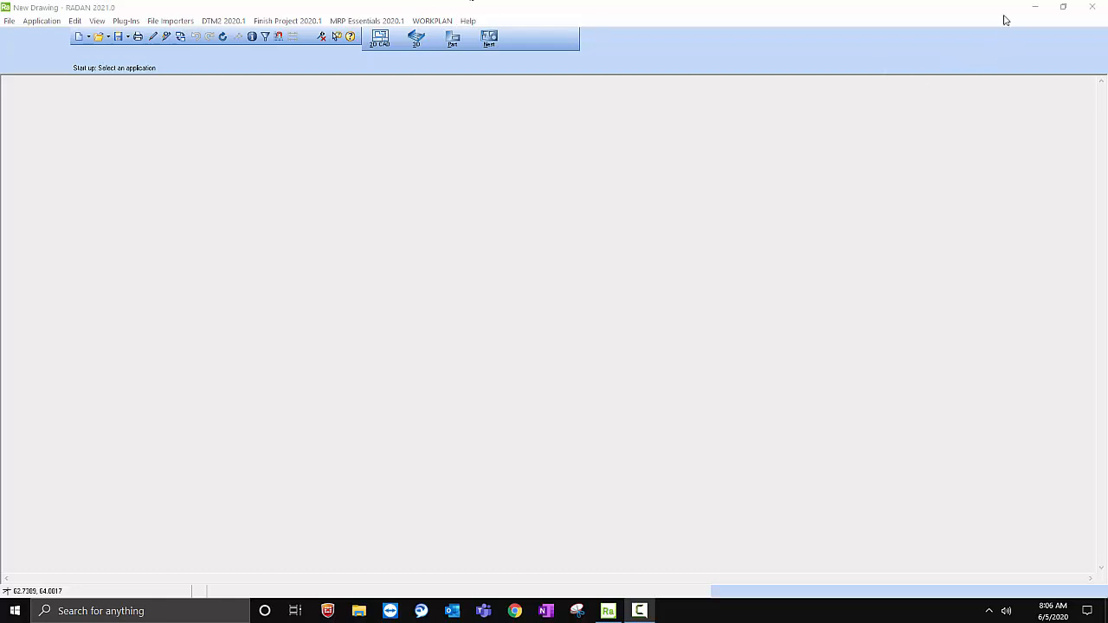
- Launch a second RADAN 2021.0 session alongside the one already running and maximize its window
left_click(1064, 6)
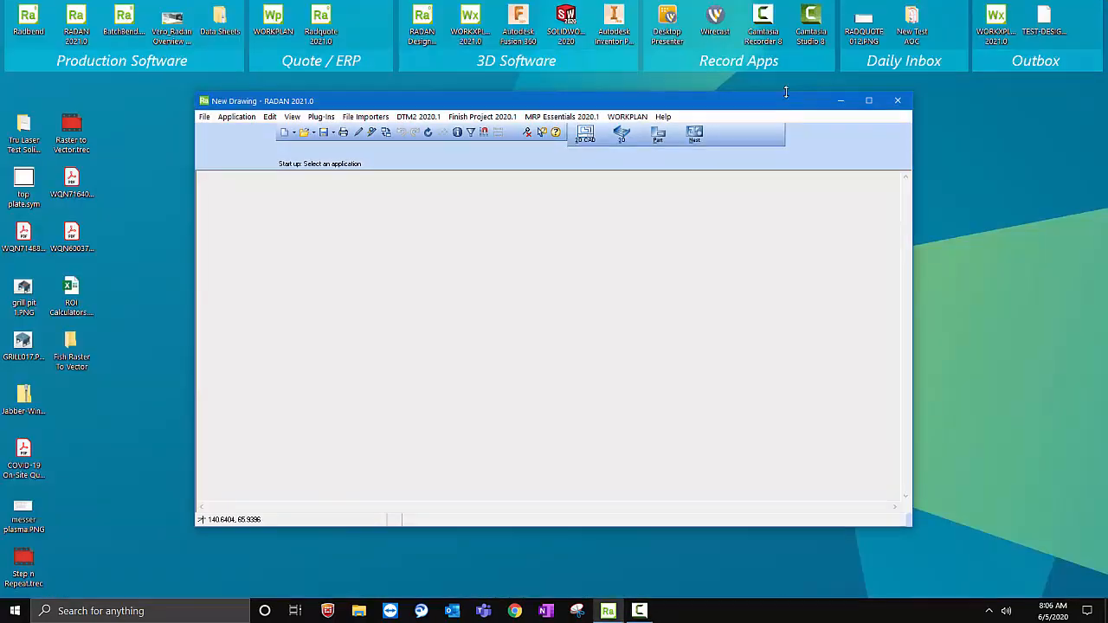
left_click_drag(795, 102, 788, 145)
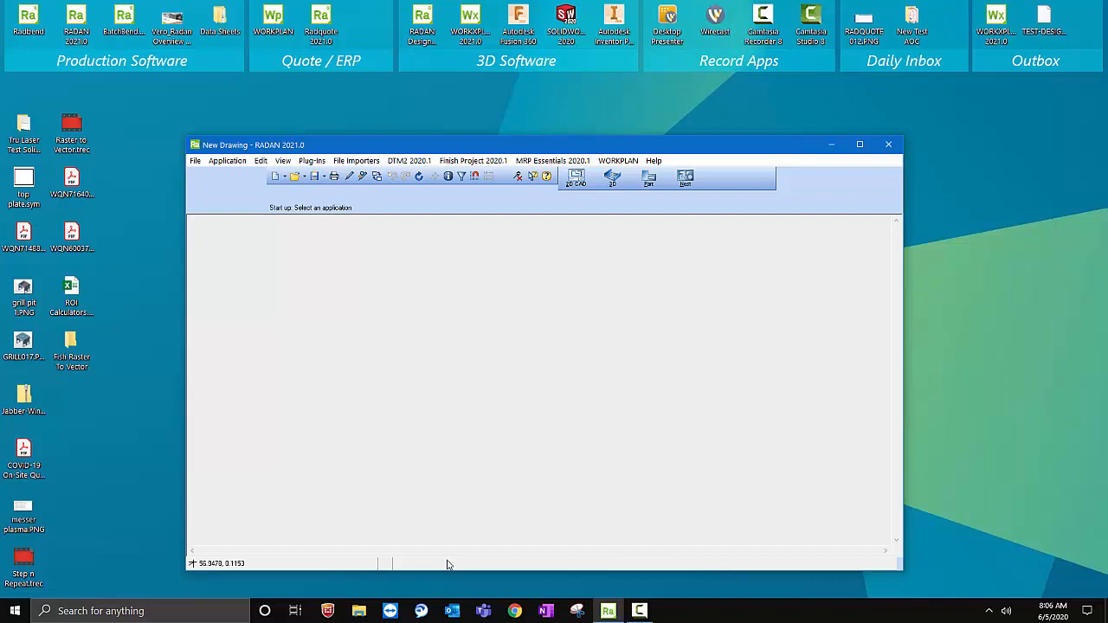
left_click(16, 610)
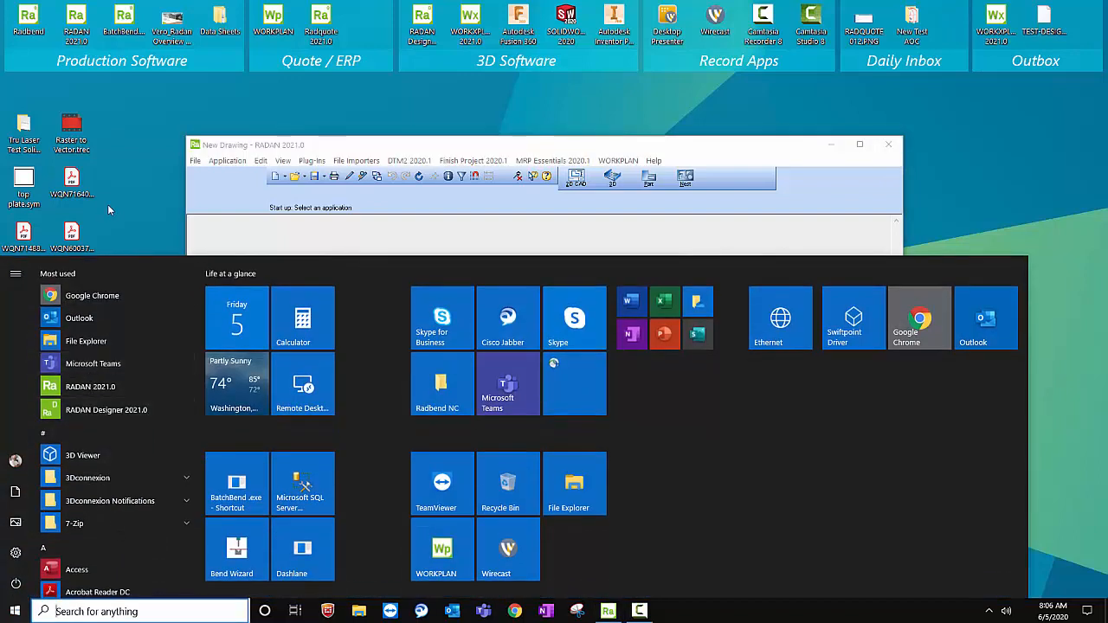
left_click(107, 205)
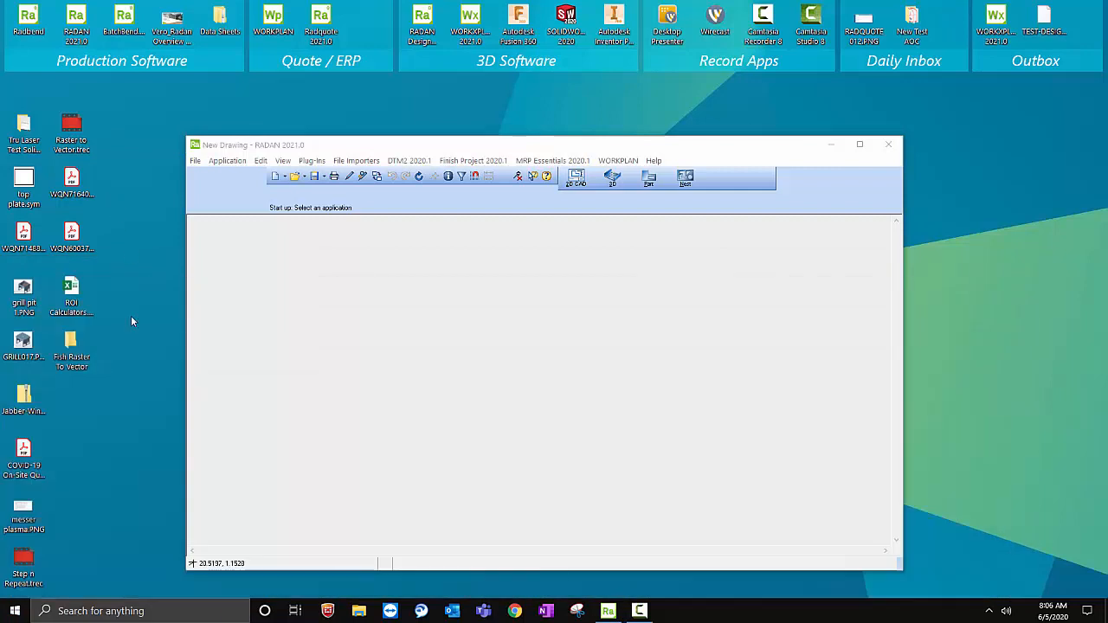
double_click(72, 23)
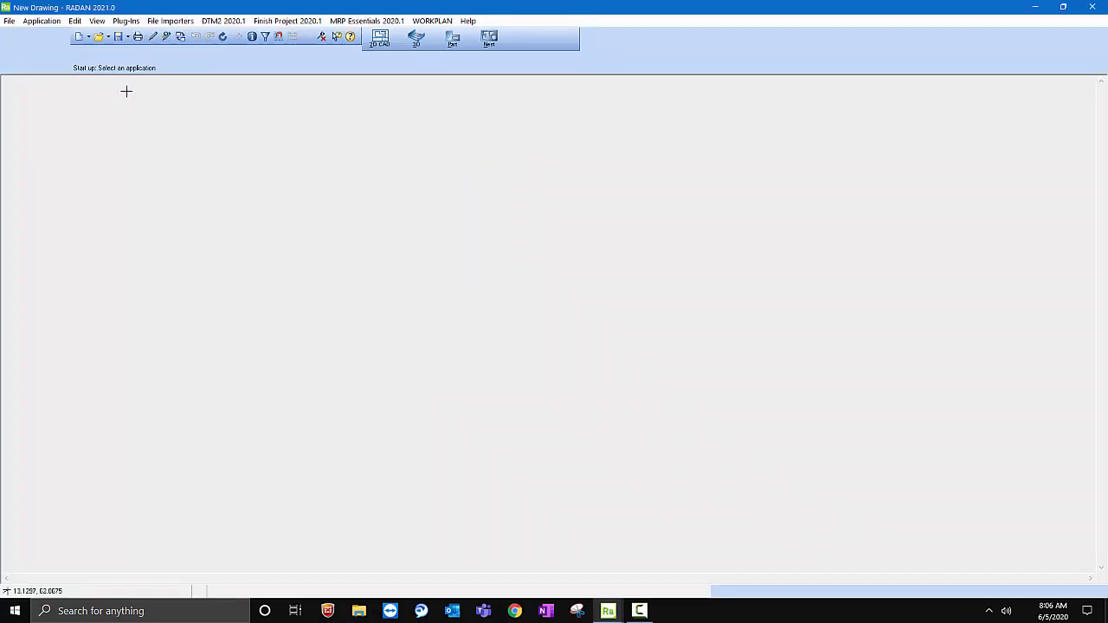
left_click(1064, 7)
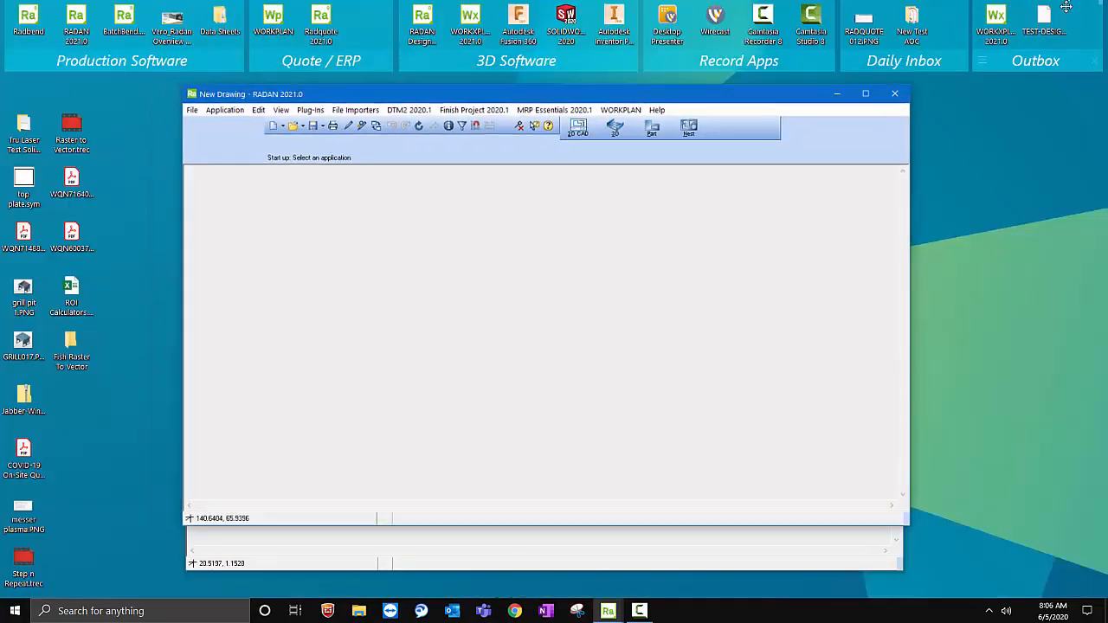
mouse_move(398, 113)
left_mouse_down()
mouse_move(547, 102)
mouse_move(391, 154)
mouse_move(332, 99)
left_mouse_up()
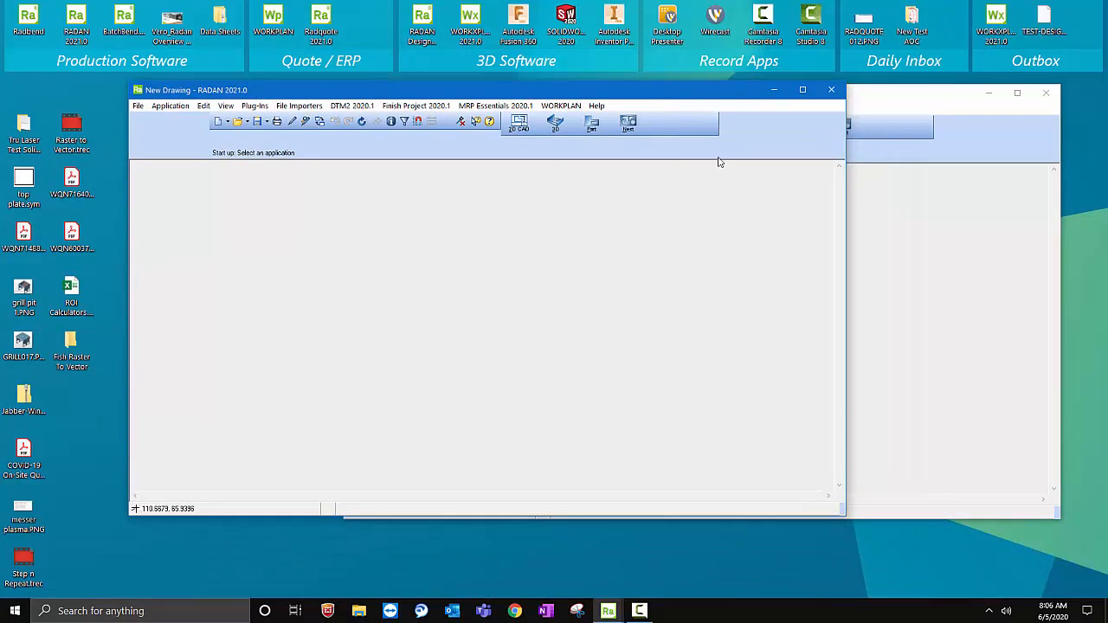
left_click(803, 90)
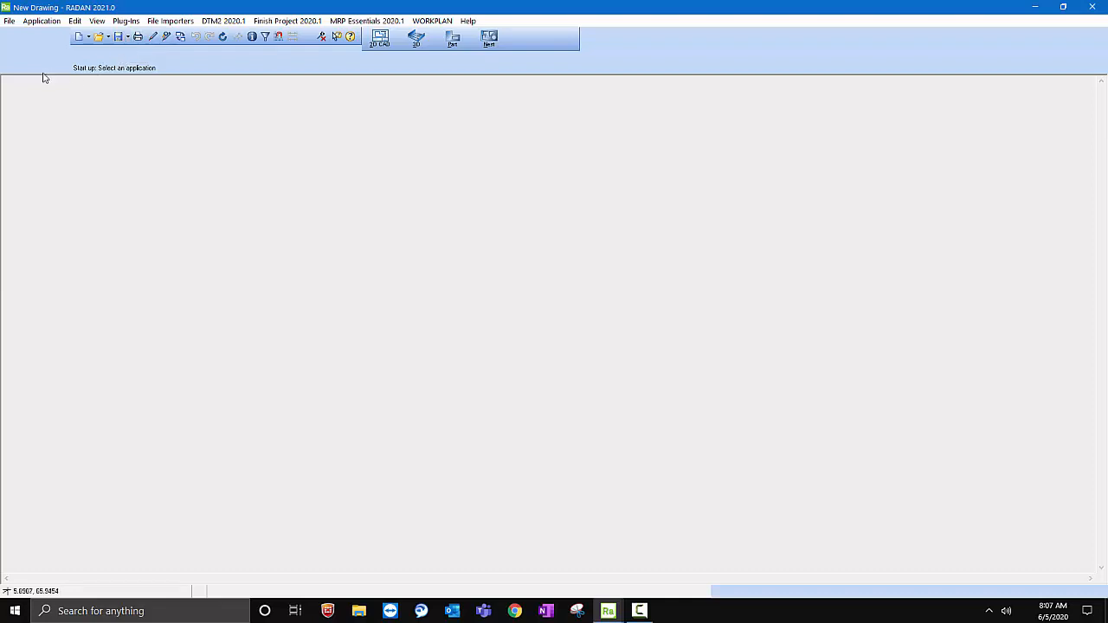
- Start a raster image import and browse to the Raster To Vector folder in the RADAN 2D library
left_click(10, 22)
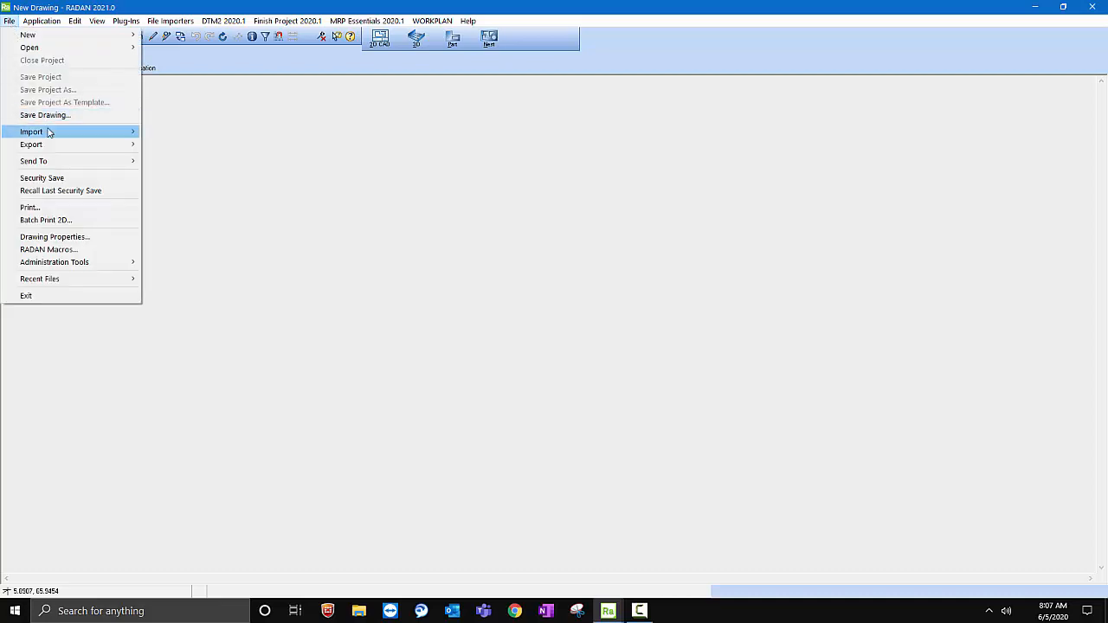
mouse_move(49, 132)
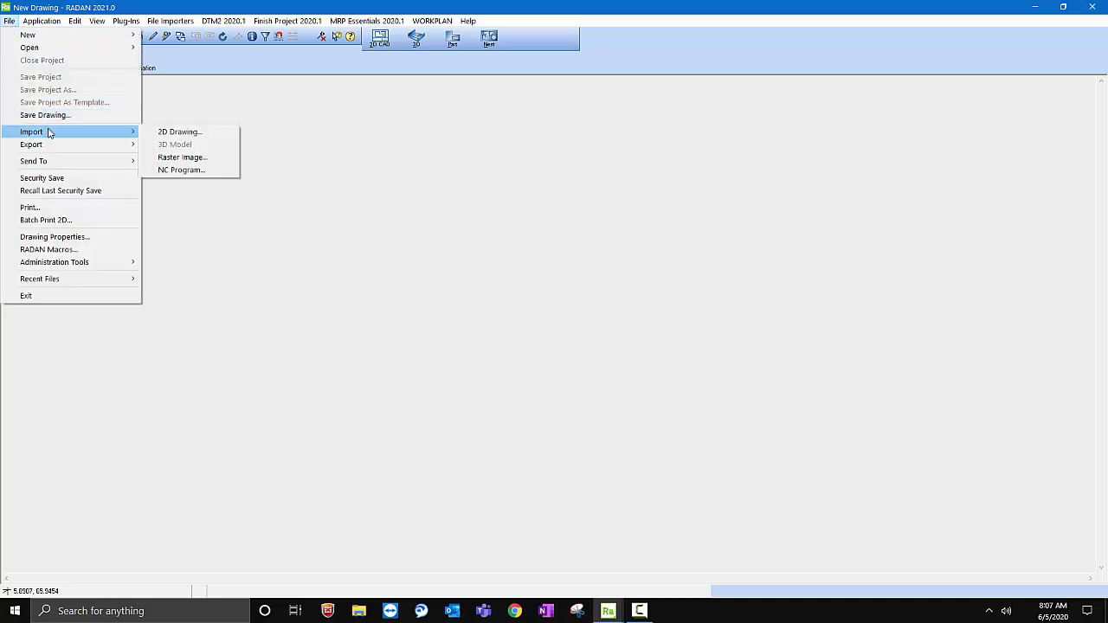
left_click(207, 157)
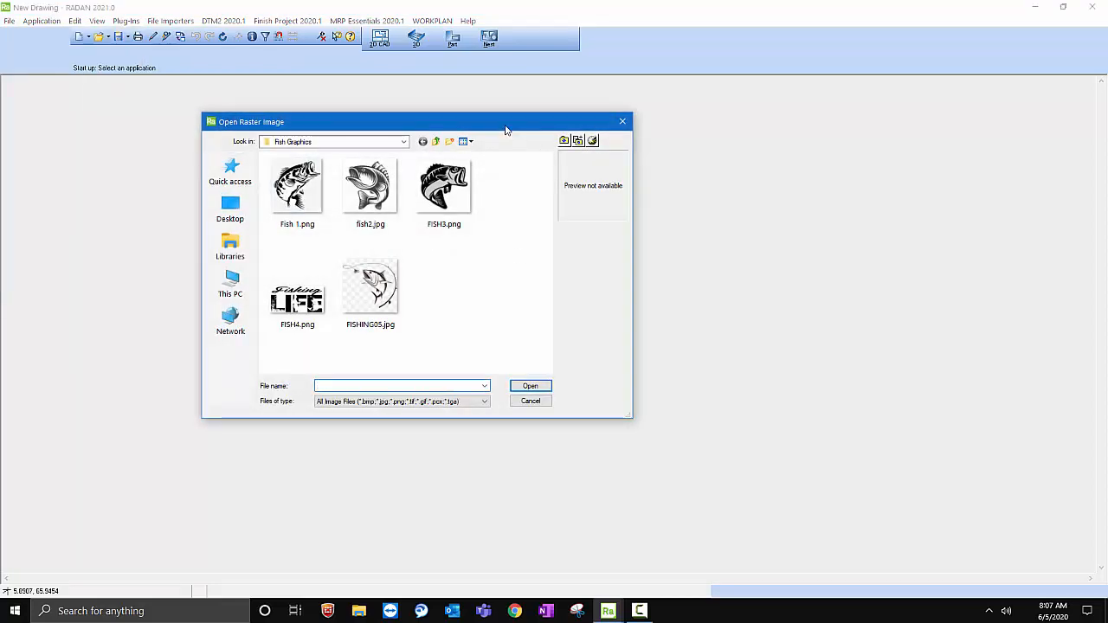
left_click_drag(506, 130, 526, 139)
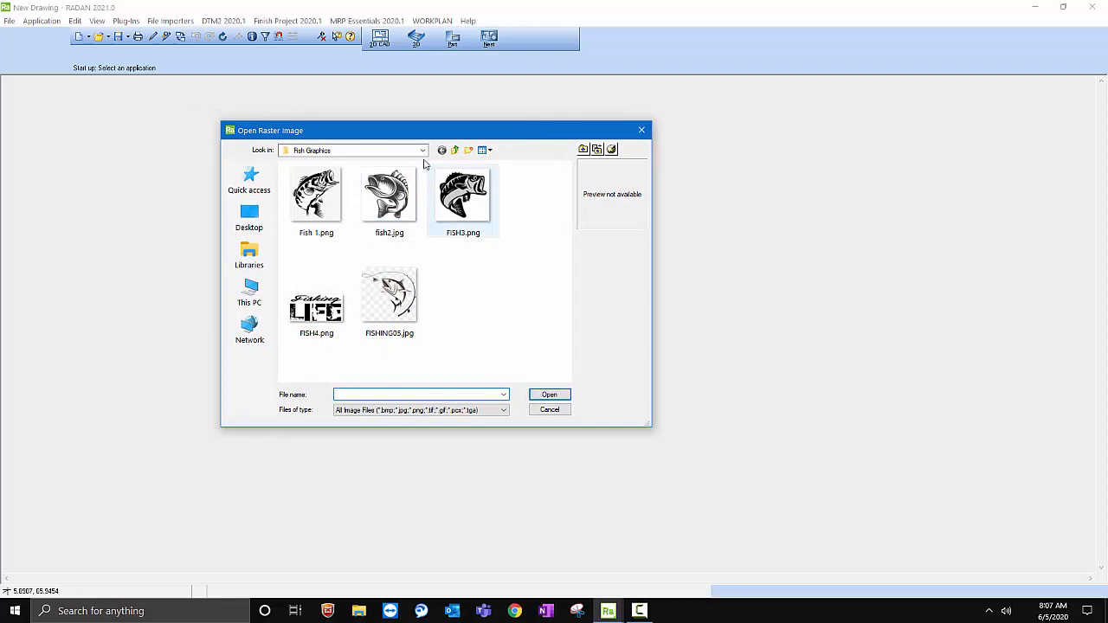
left_click(252, 254)
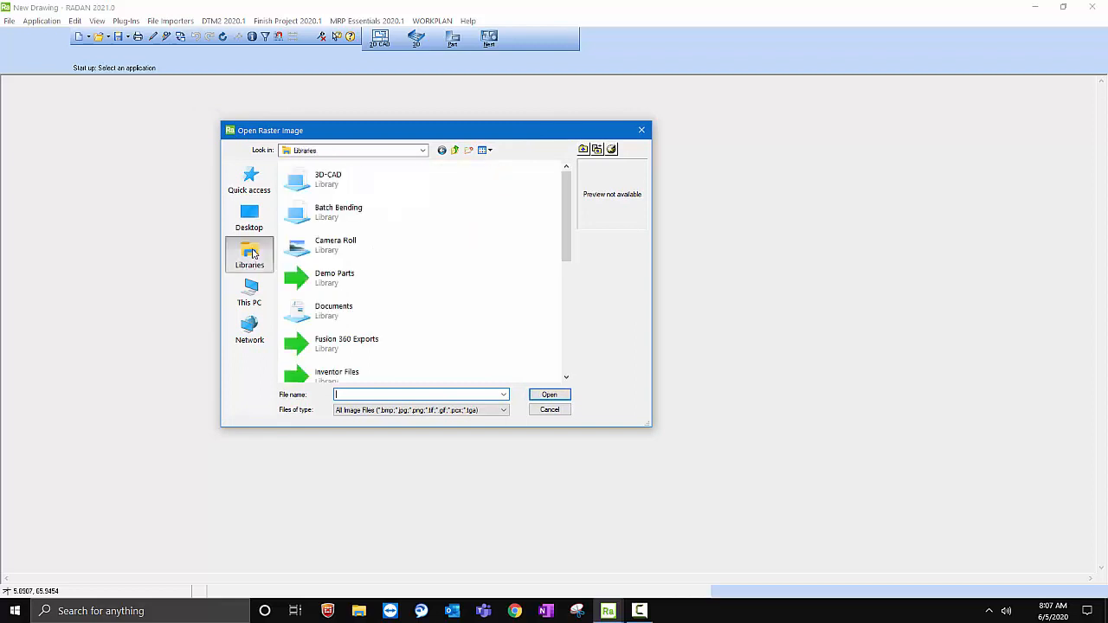
scroll(474, 257, "down", 1)
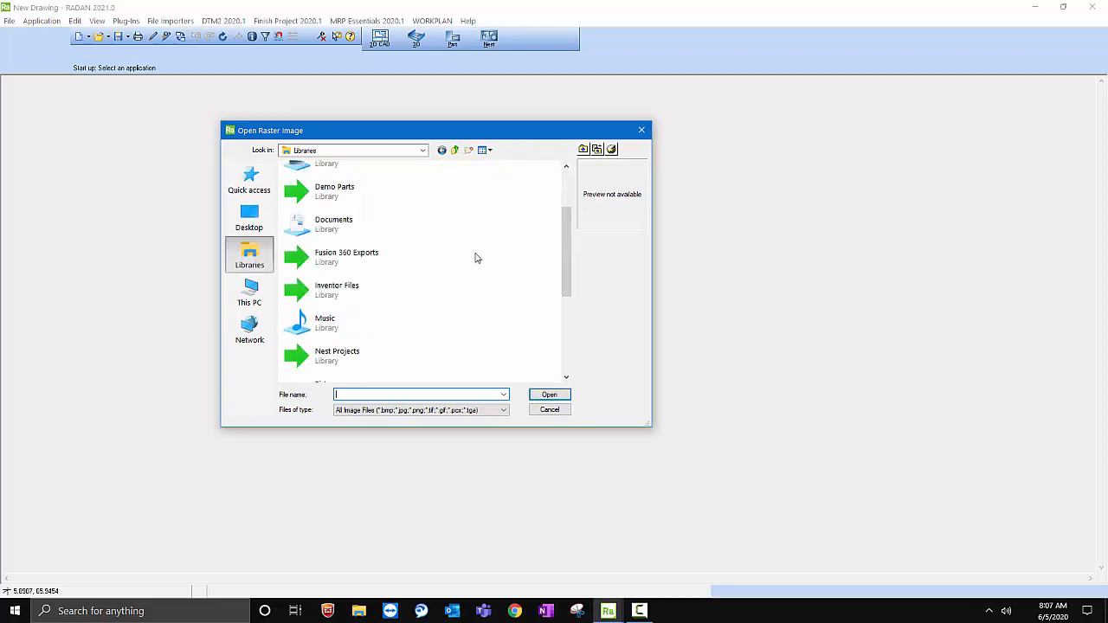
scroll(474, 257, "down", 3)
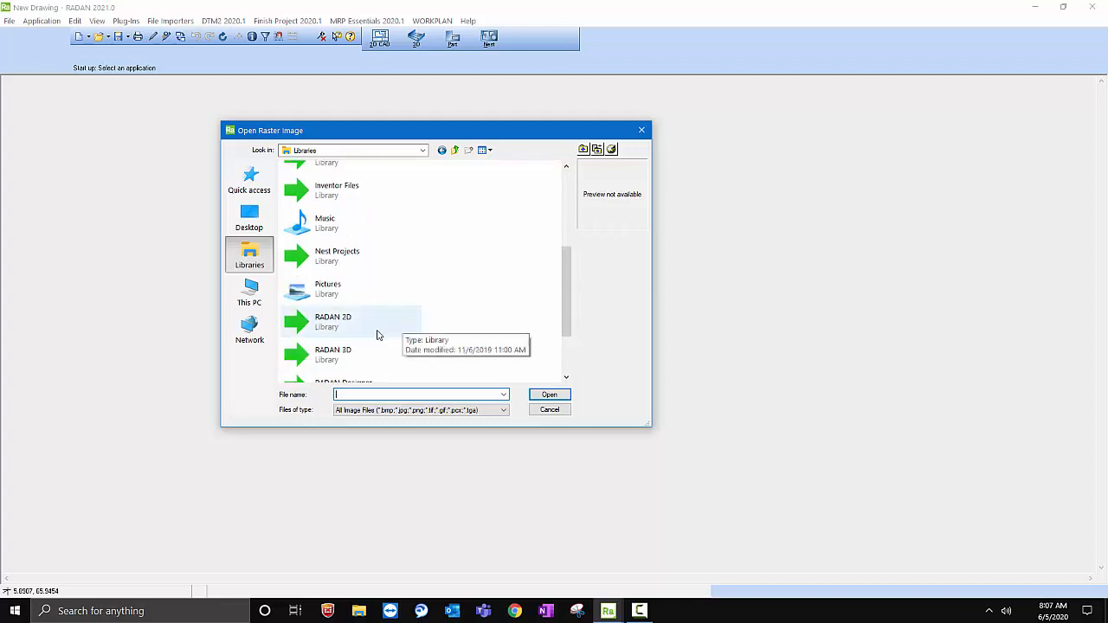
left_click(368, 328)
double_click(368, 328)
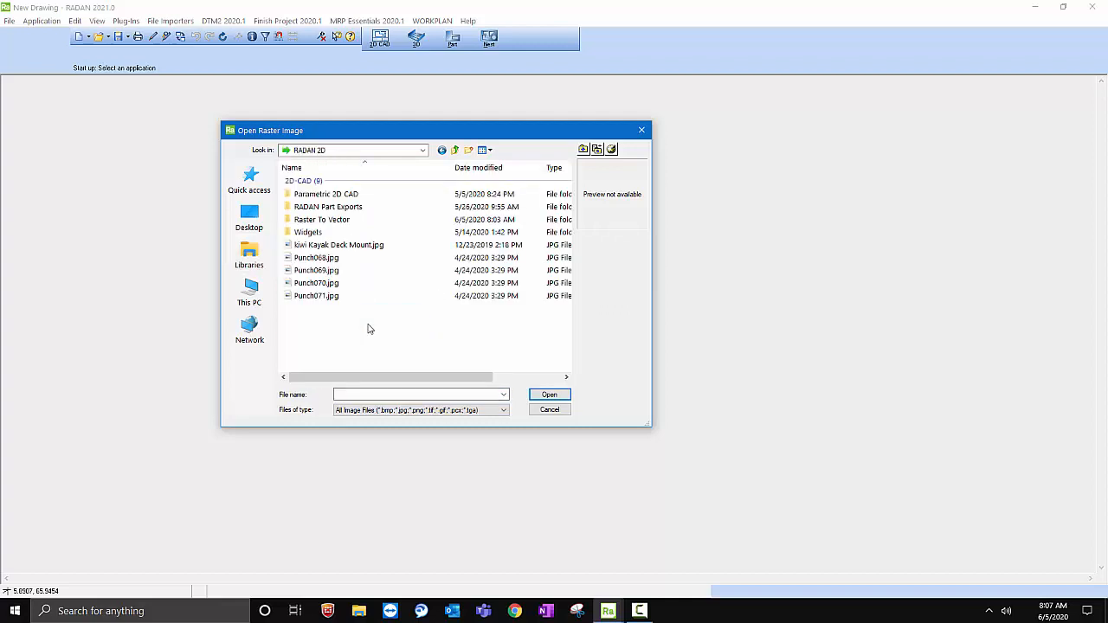
double_click(322, 220)
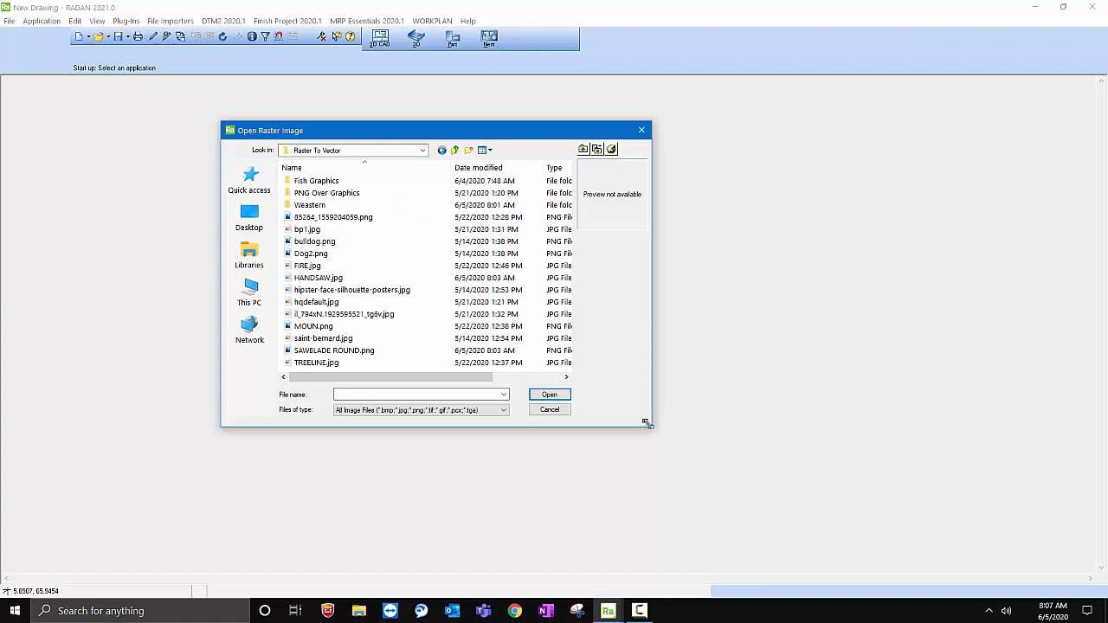
- Enlarge the raster image file dialog, reposition it, and display the files as medium icons
left_click_drag(649, 424, 799, 518)
left_click_drag(594, 132, 531, 90)
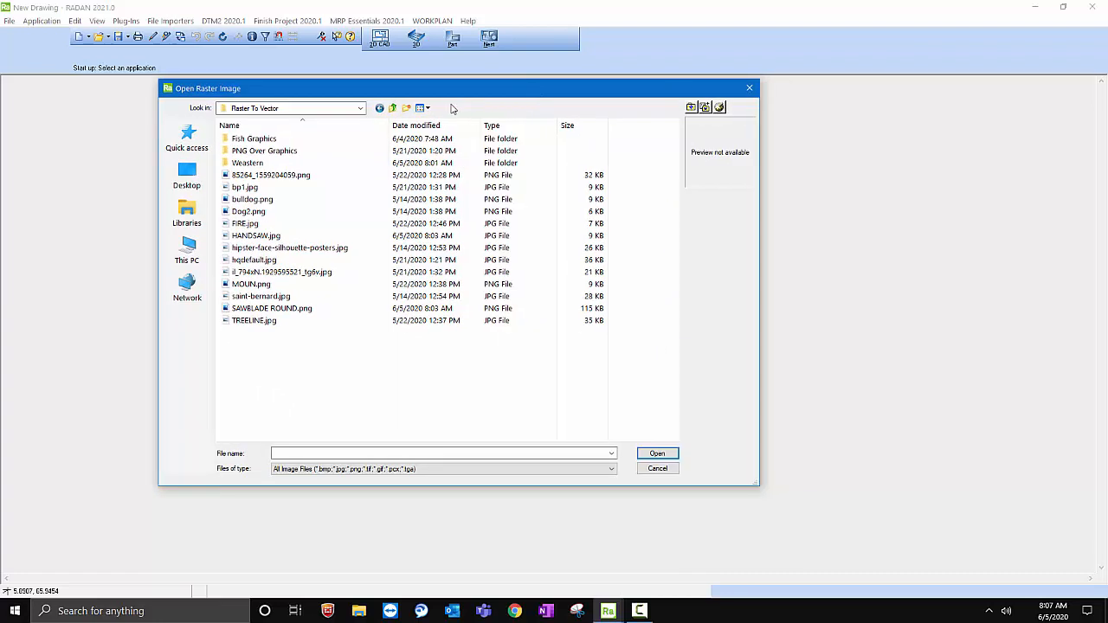
left_click(427, 109)
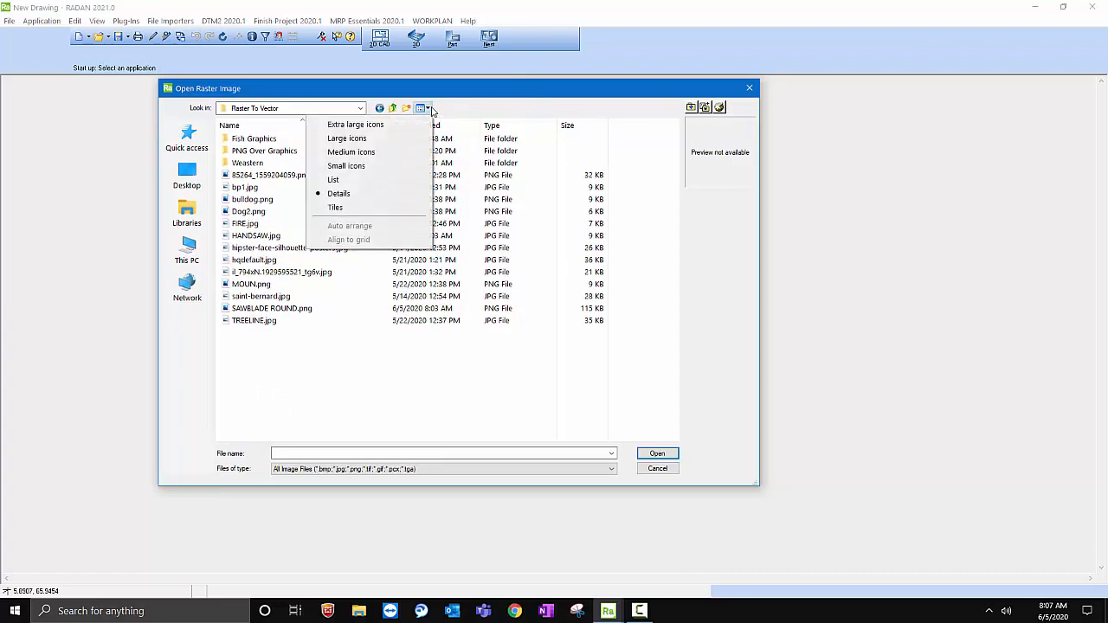
left_click(359, 152)
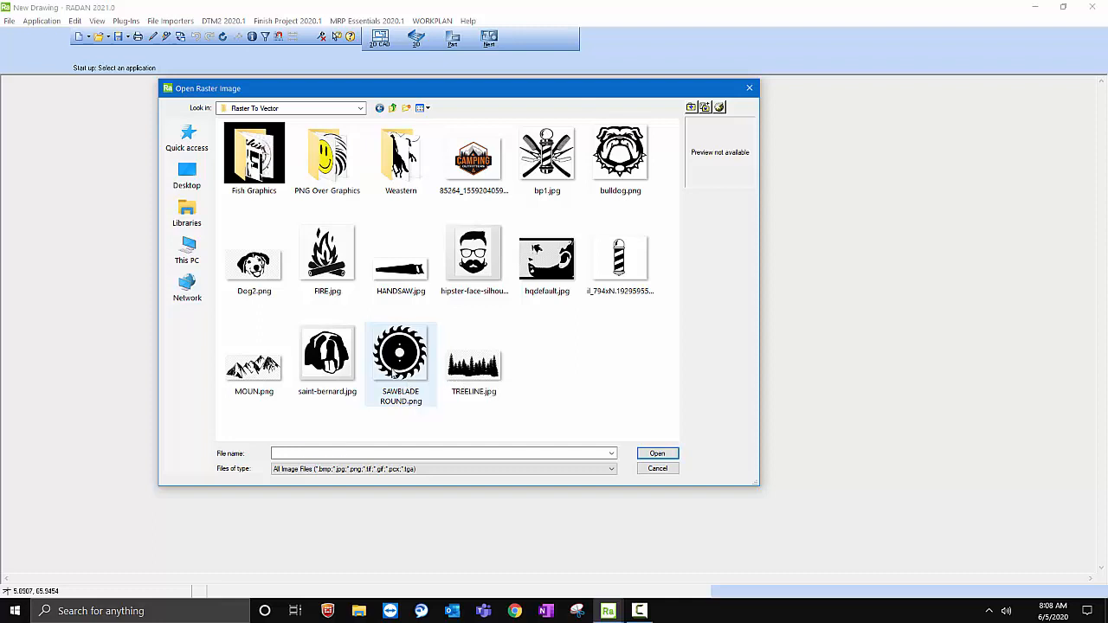
- Unblock SAWBLADE ROUND.png in its file properties and apply the change
left_click(394, 378)
right_click(394, 378)
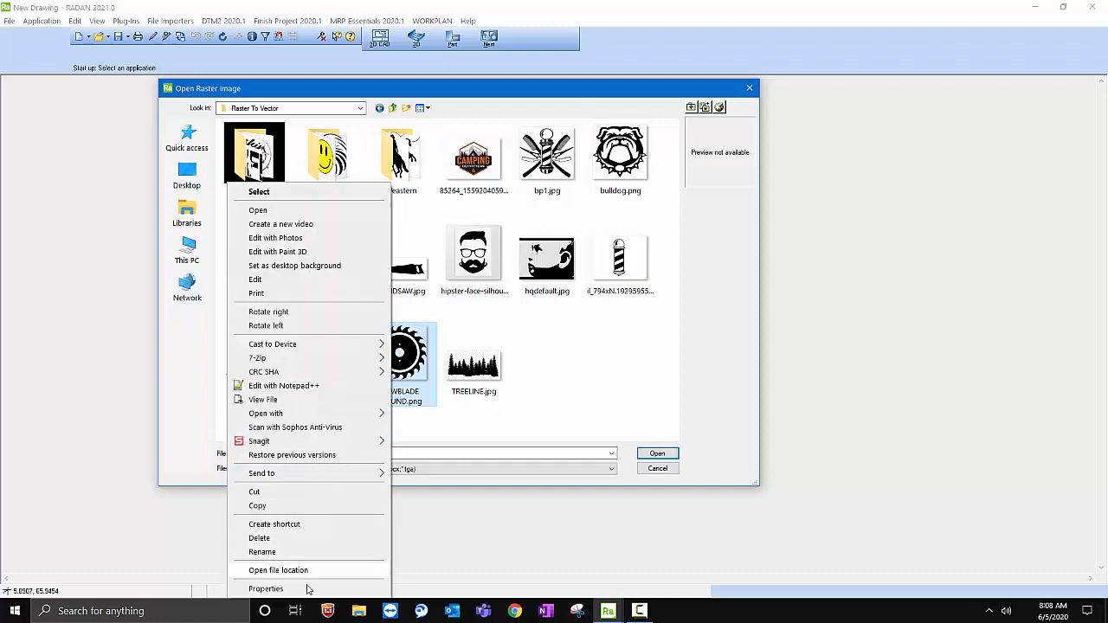
left_click(266, 588)
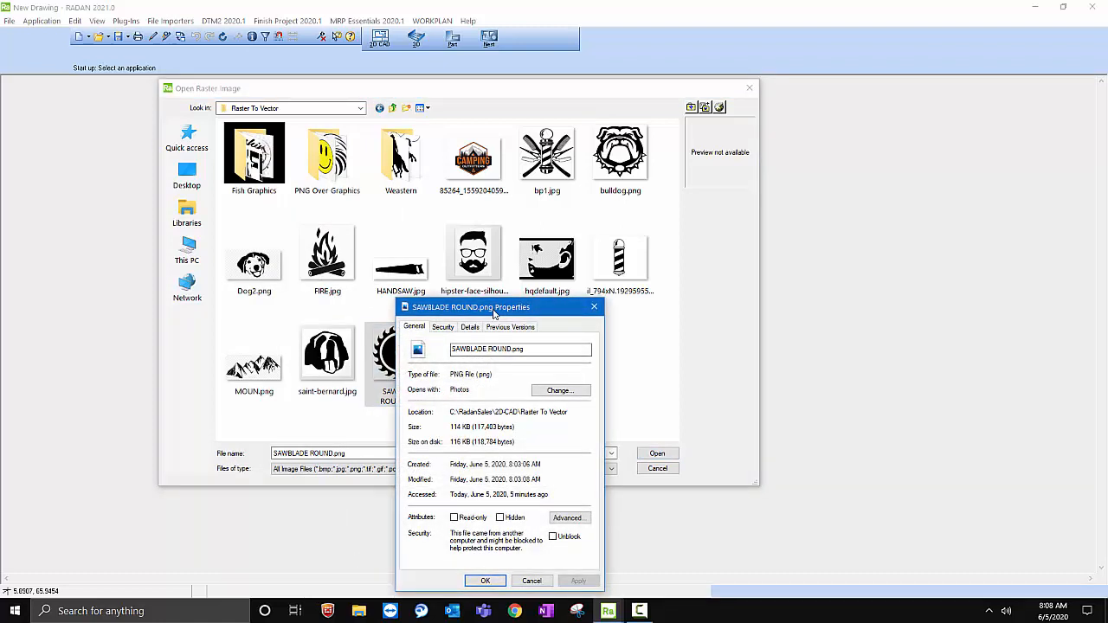
left_click_drag(498, 307, 528, 155)
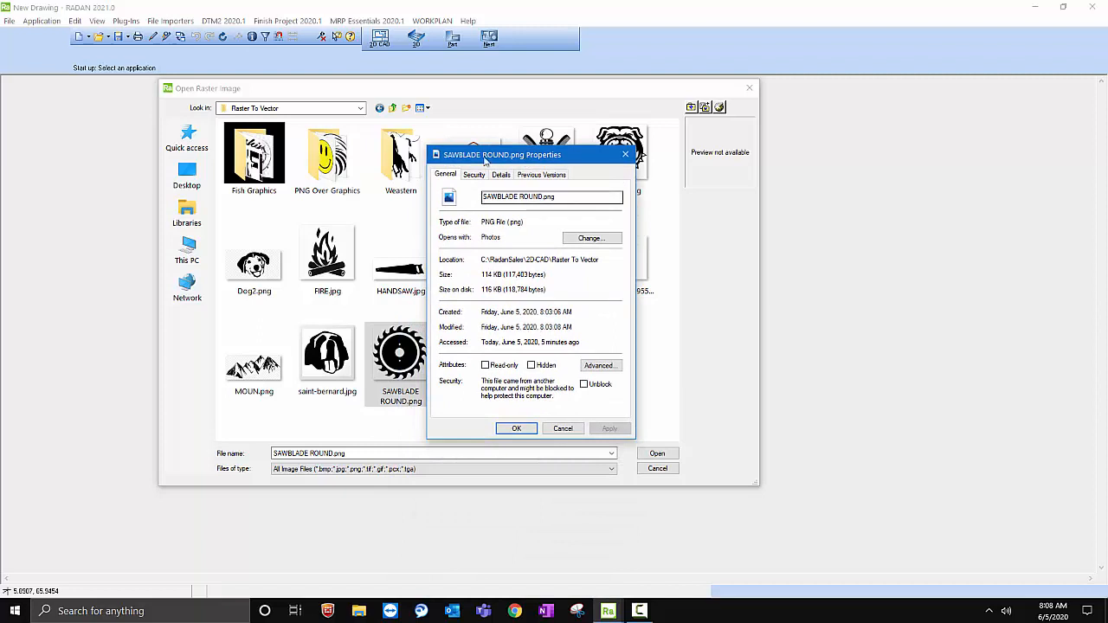
left_click(583, 383)
left_click(609, 428)
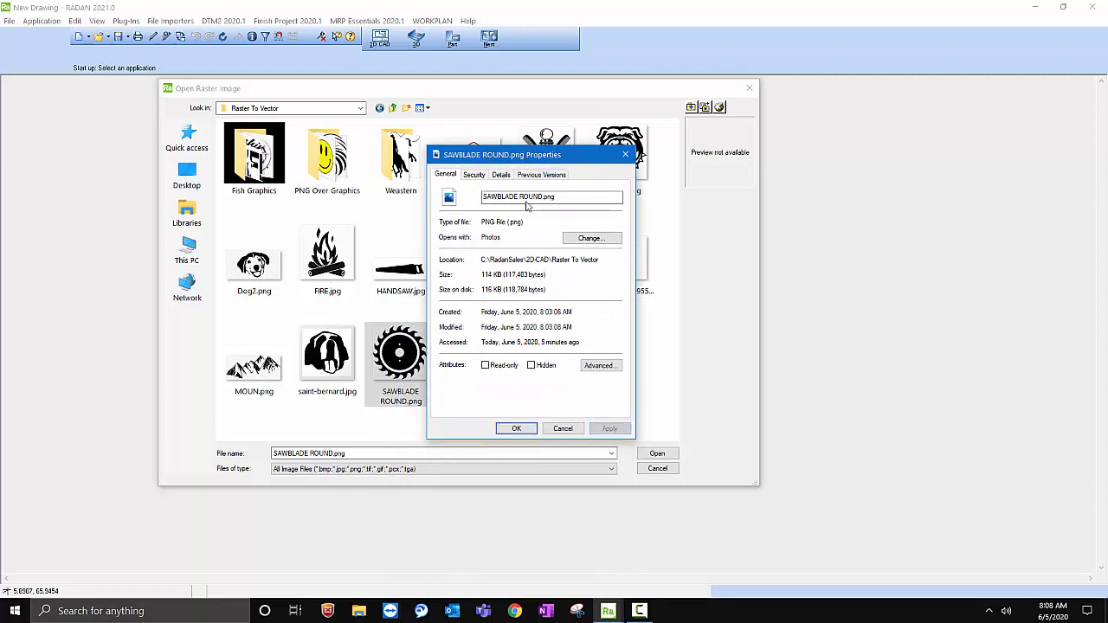
- Review the image dimensions and file details of SAWBLADE ROUND.png, then close its properties
left_click(500, 174)
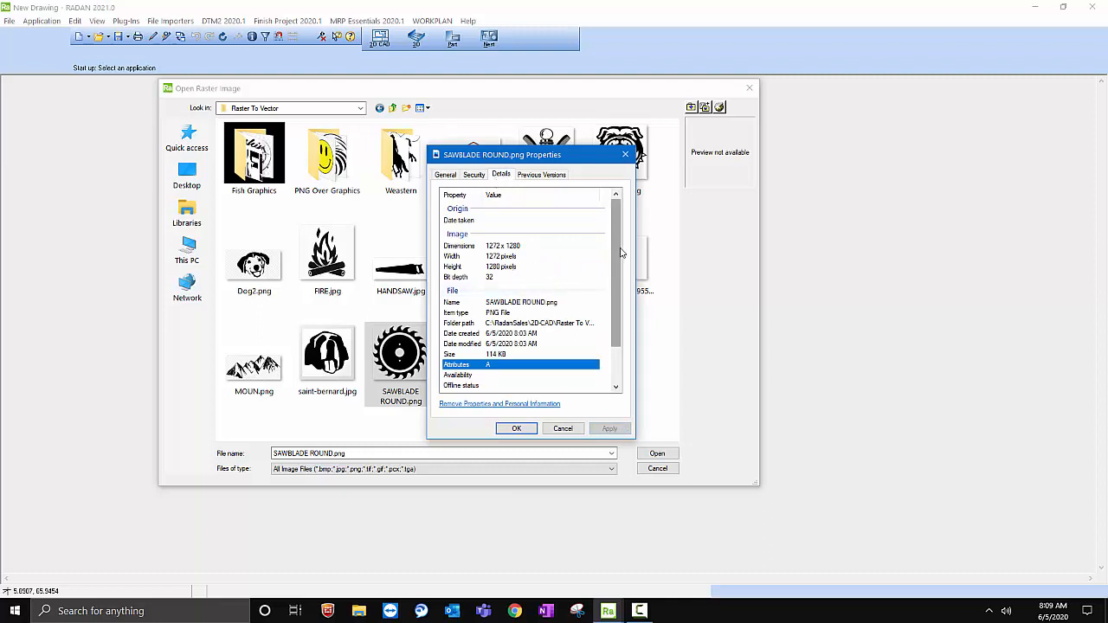
left_click_drag(617, 250, 617, 256)
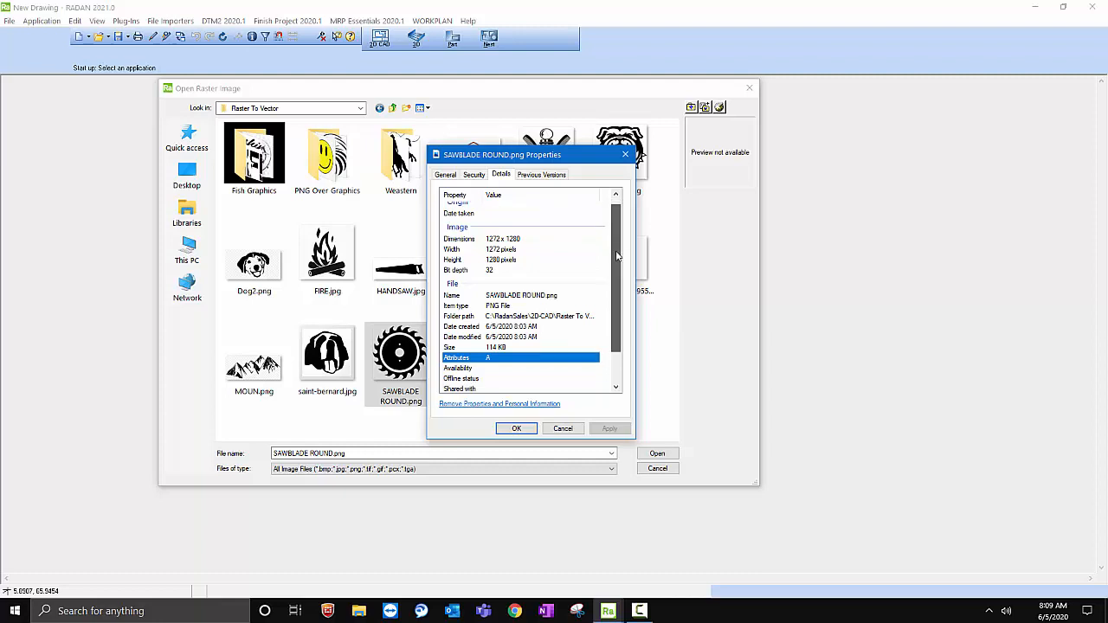
mouse_move(617, 256)
left_mouse_down()
mouse_move(614, 320)
mouse_move(633, 252)
left_mouse_up()
left_click(625, 155)
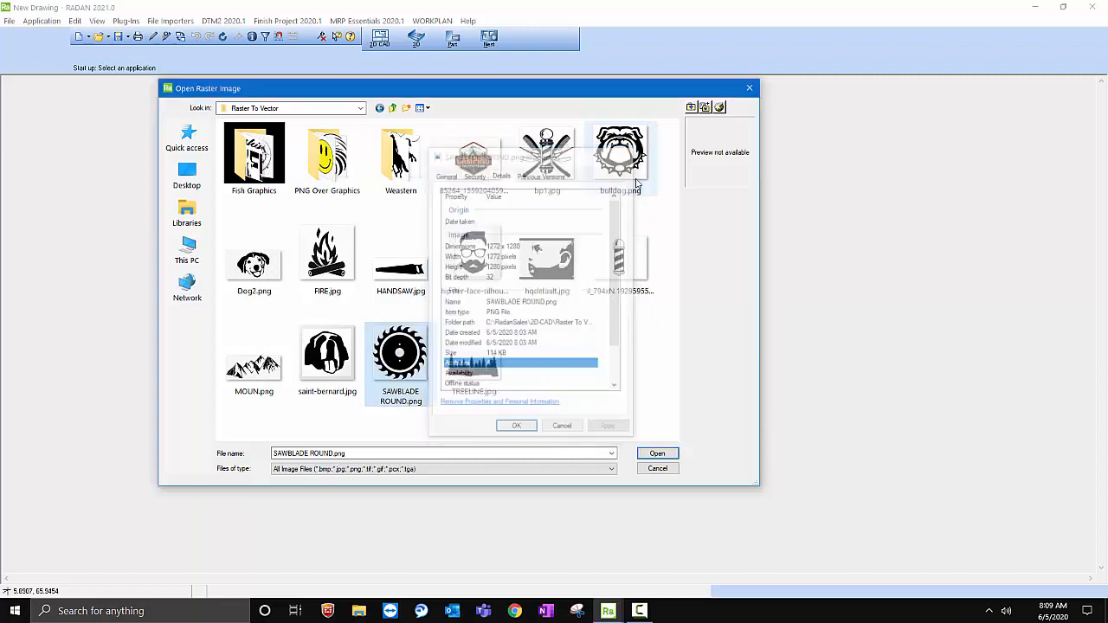
- Try to import SAWBLADE ROUND.png for raster-to-vector conversion, viewing it at 25% and inverting the image
mouse_move(401, 381)
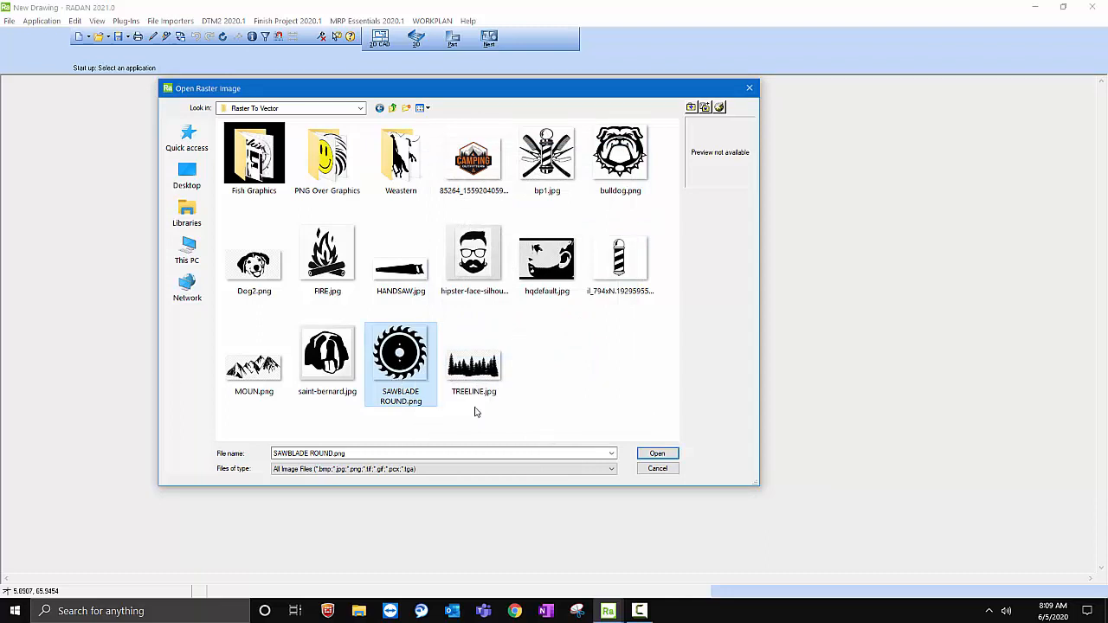
left_click(667, 455)
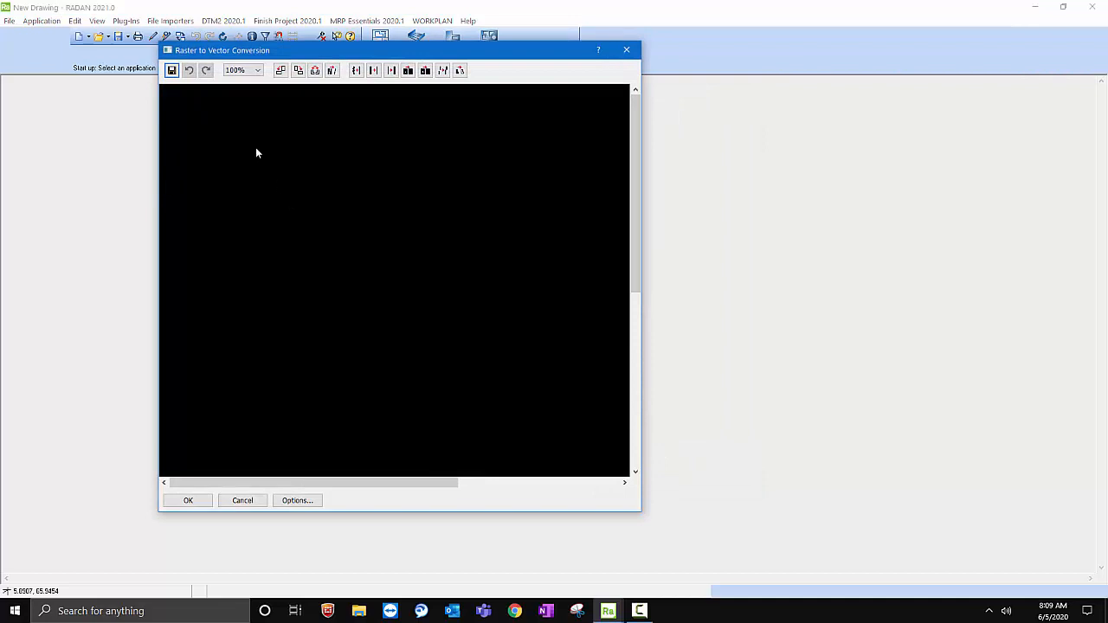
left_click(250, 72)
left_click(244, 95)
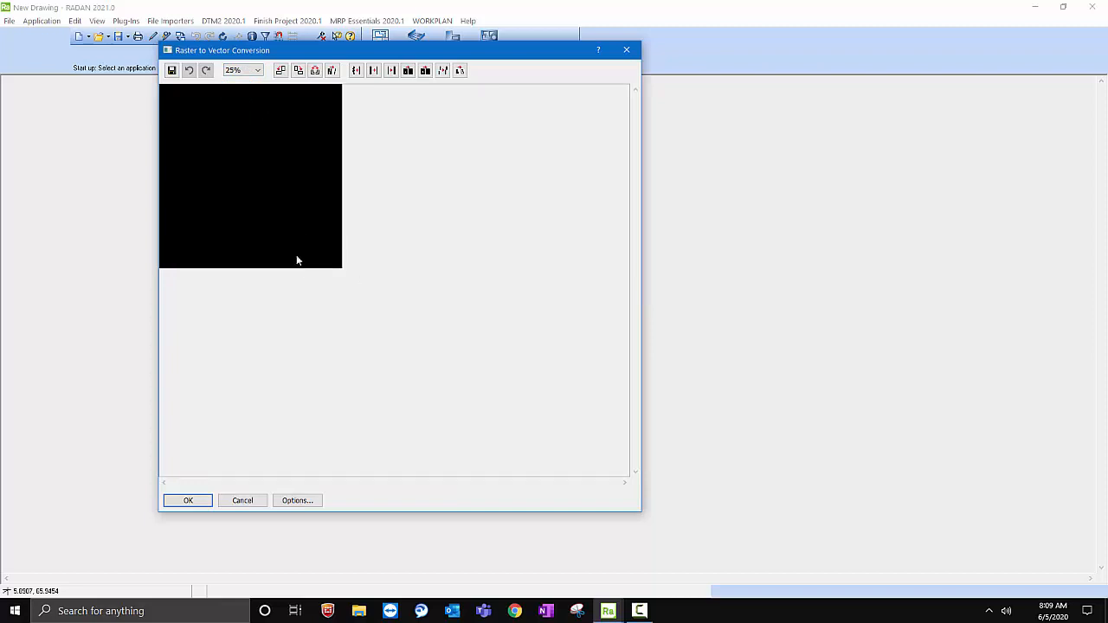
left_click(332, 70)
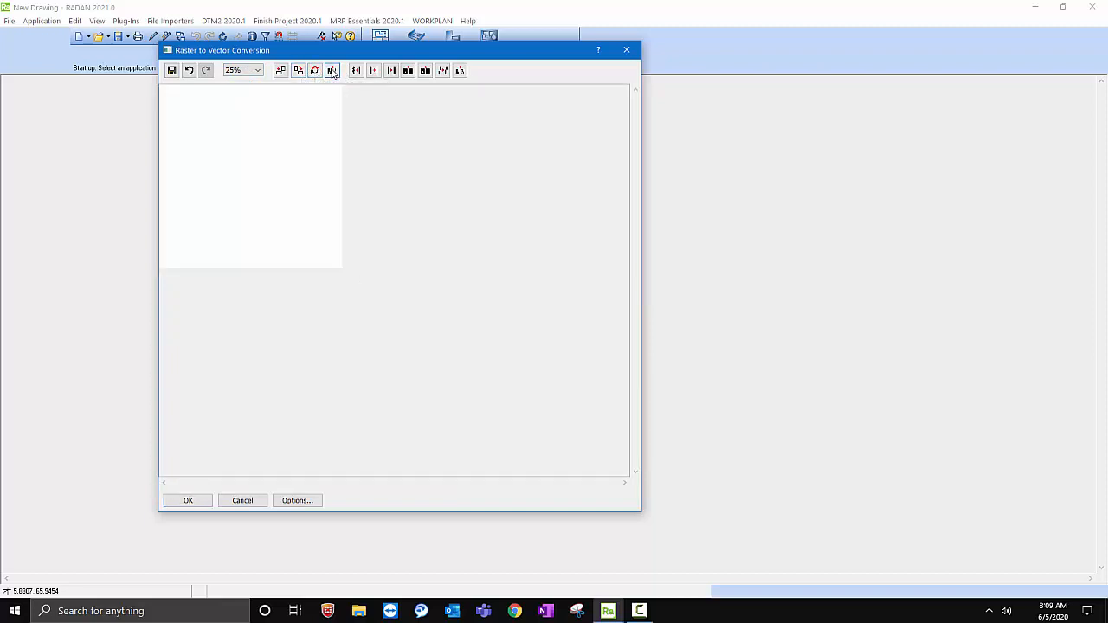
left_click(298, 71)
left_click(626, 52)
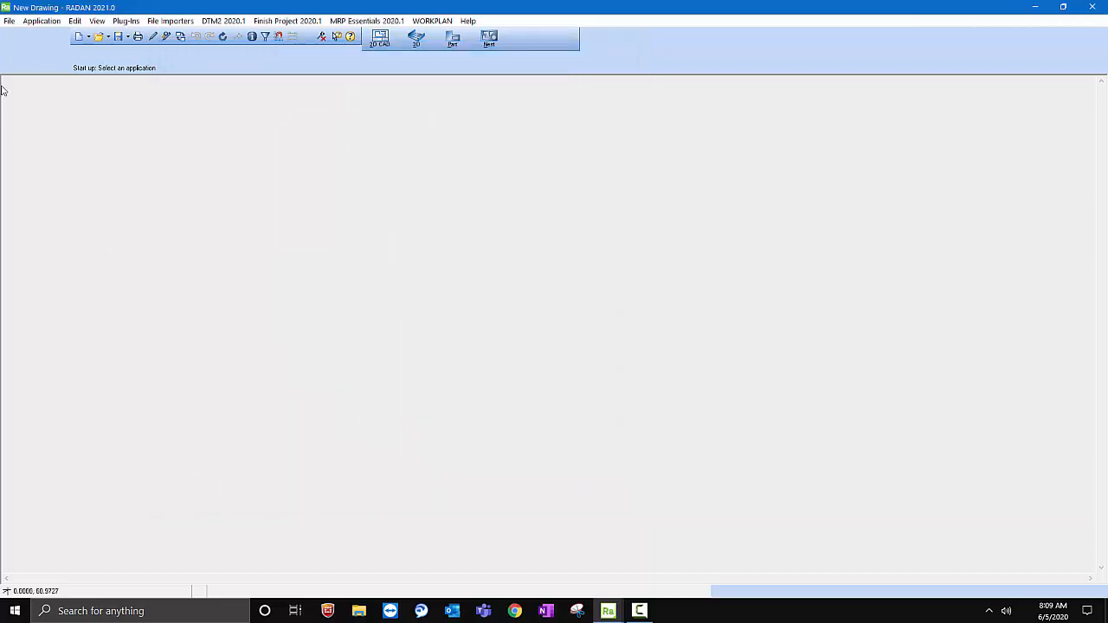
- Import HANDSAW.jpg from the Raster To Vector folder as a raster image for vector conversion
left_click(12, 21)
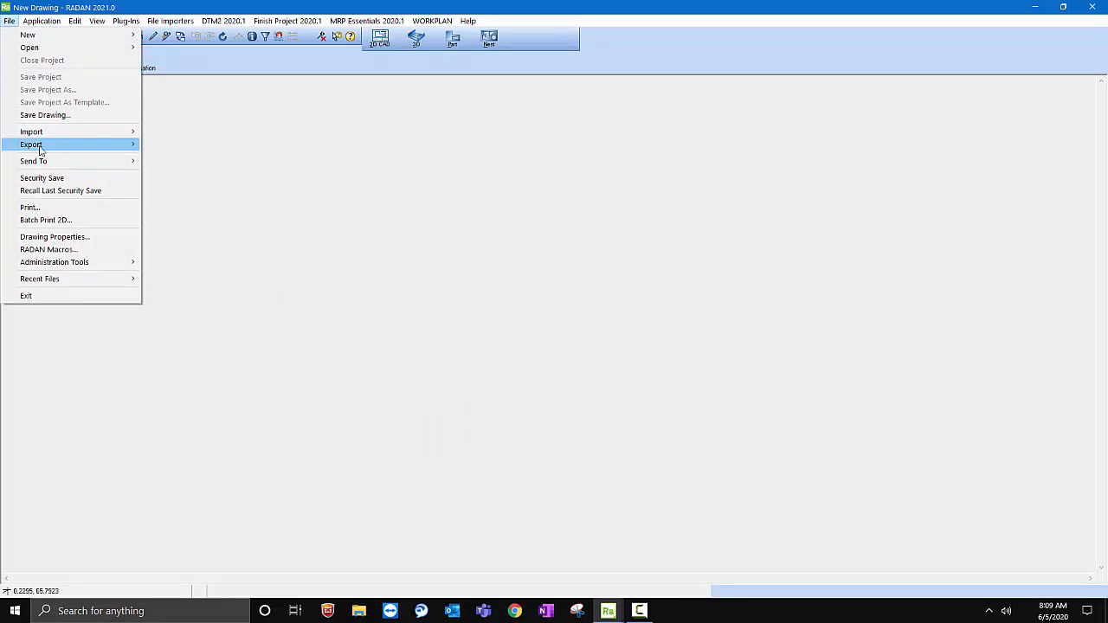
mouse_move(40, 132)
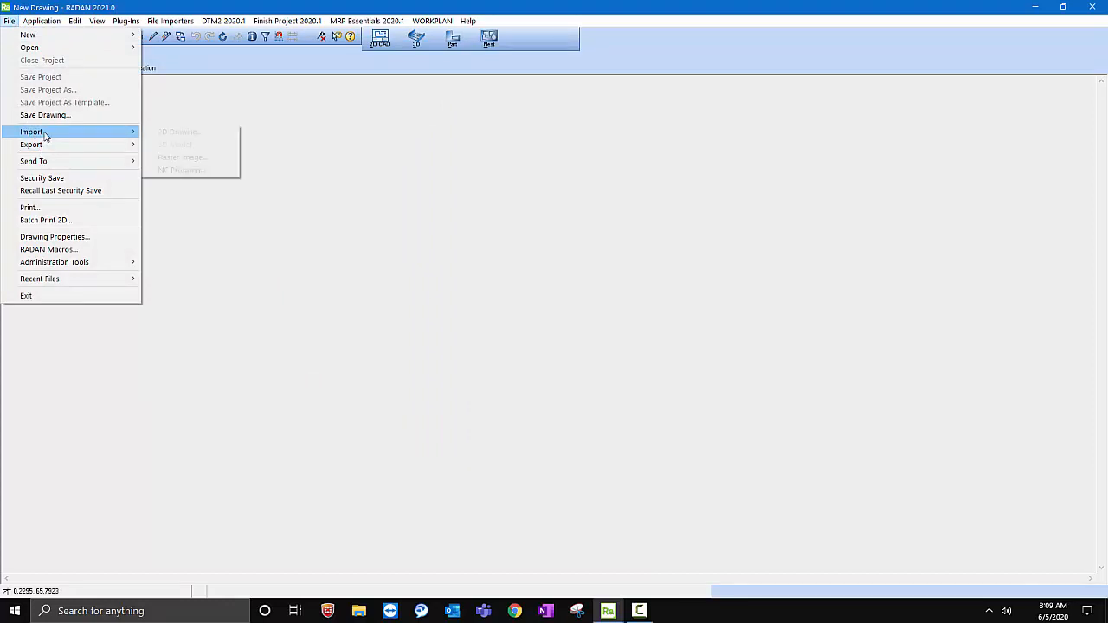
left_click(182, 157)
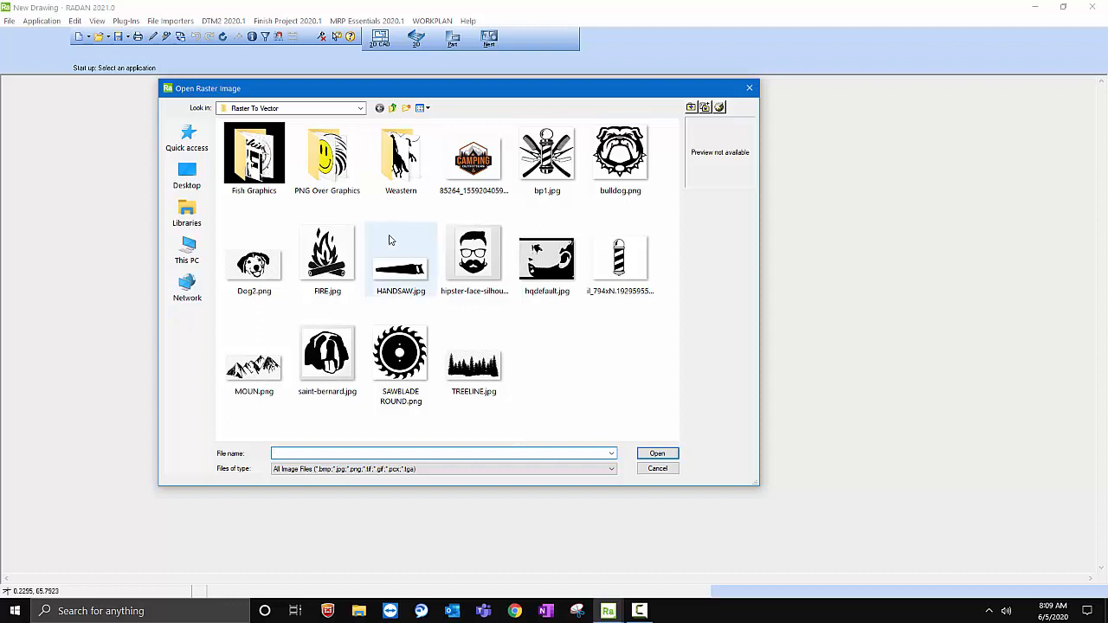
left_click(397, 266)
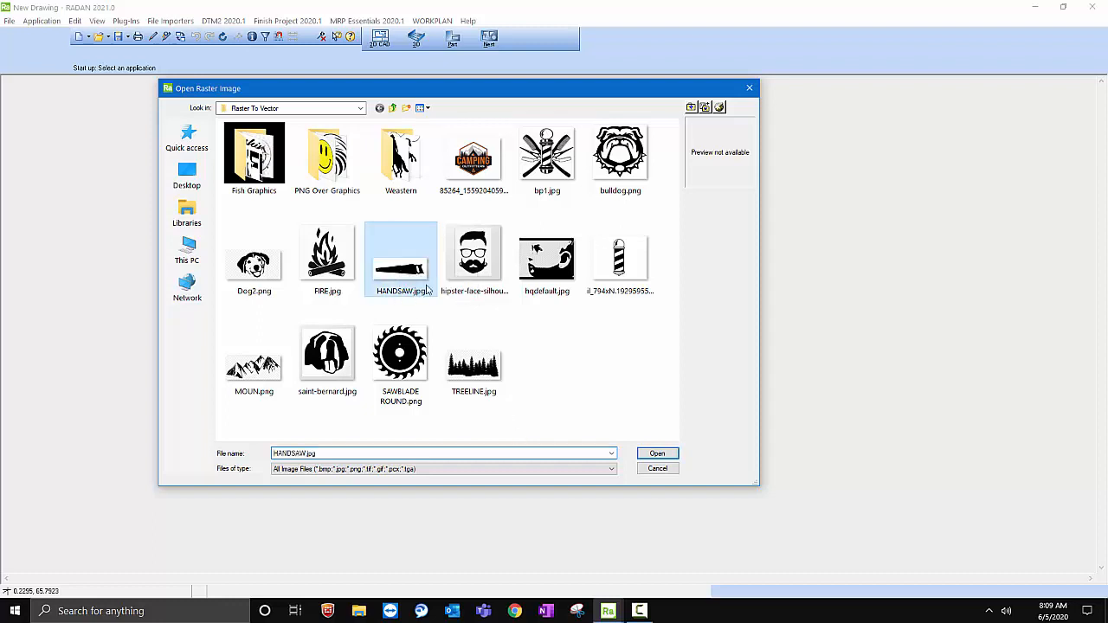
left_click(675, 453)
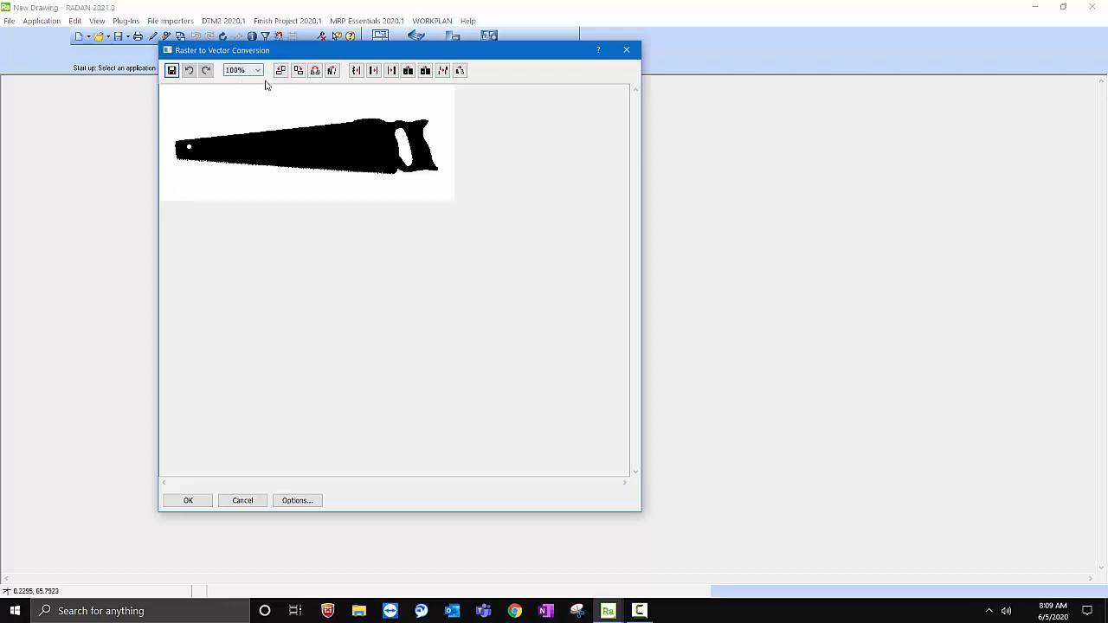
- Clean up the handsaw image, make its black lines thinner, extract the edges of black regions, and accept the vector conversion
left_click(359, 74)
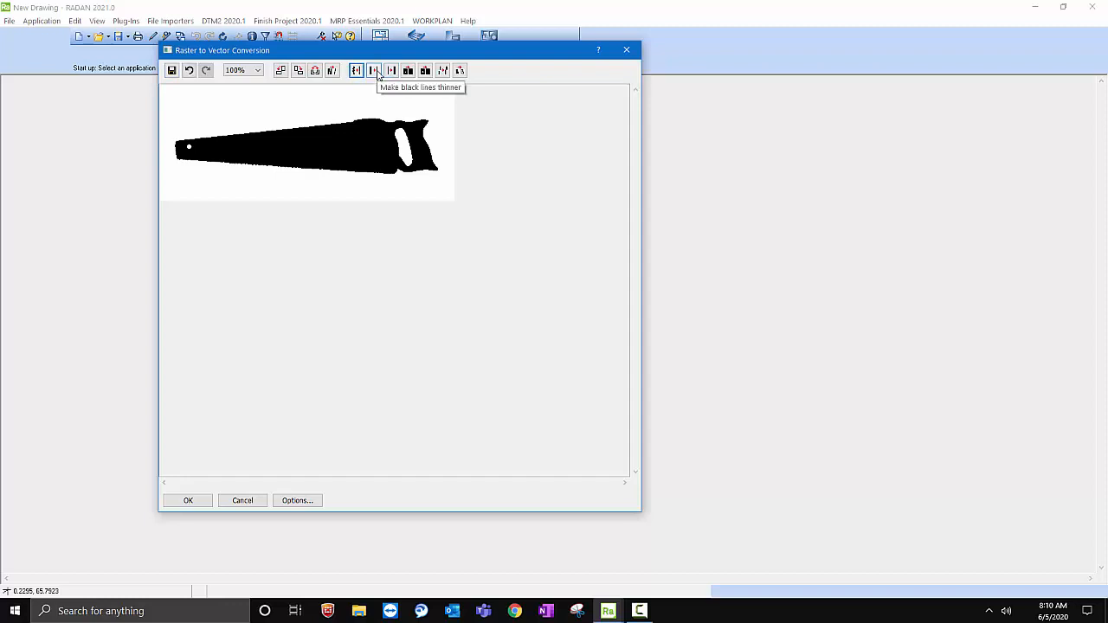
left_click(377, 71)
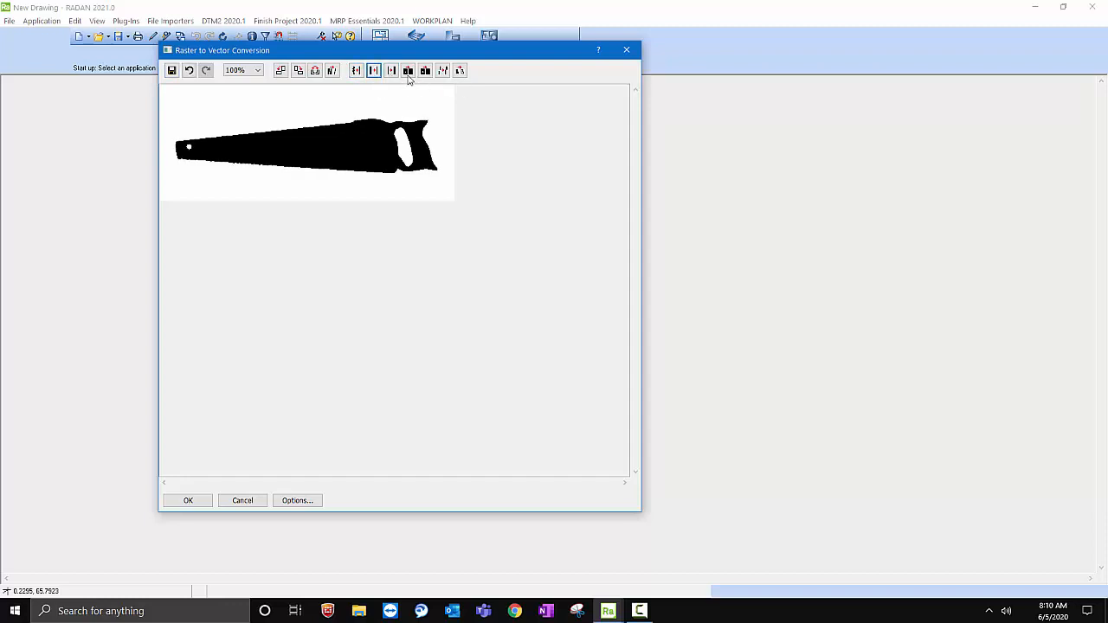
left_click(406, 73)
left_click(444, 73)
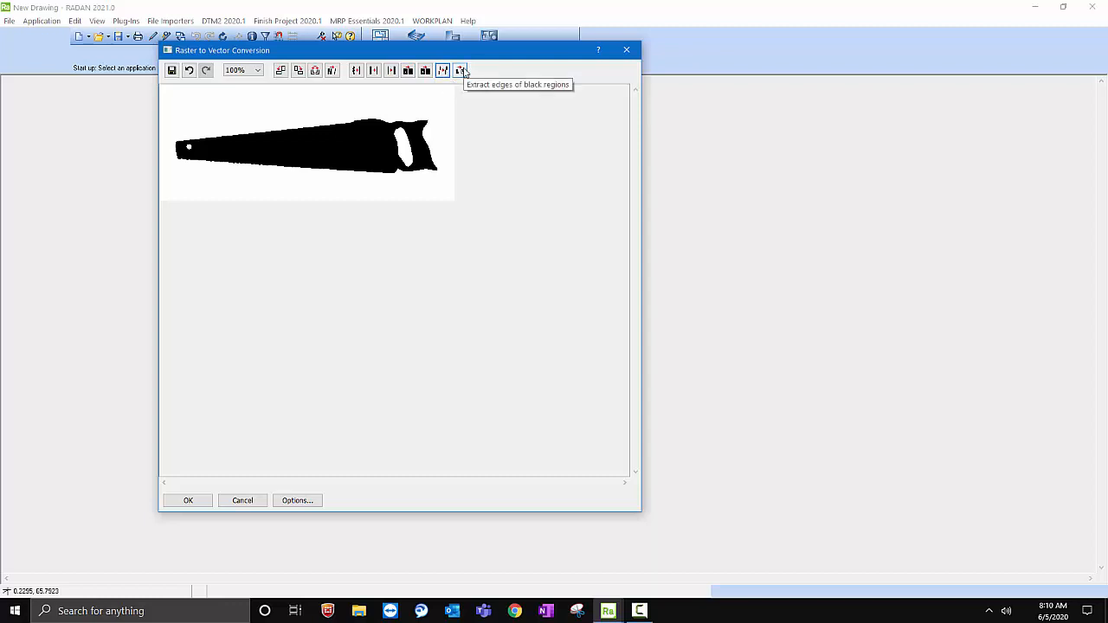
left_click(461, 71)
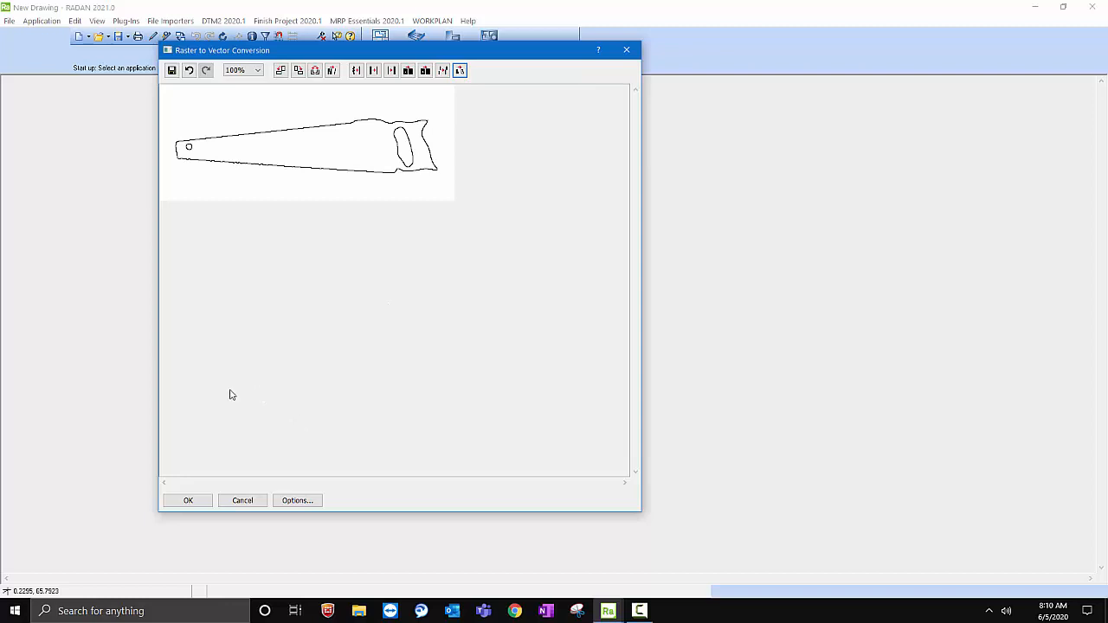
left_click(198, 502)
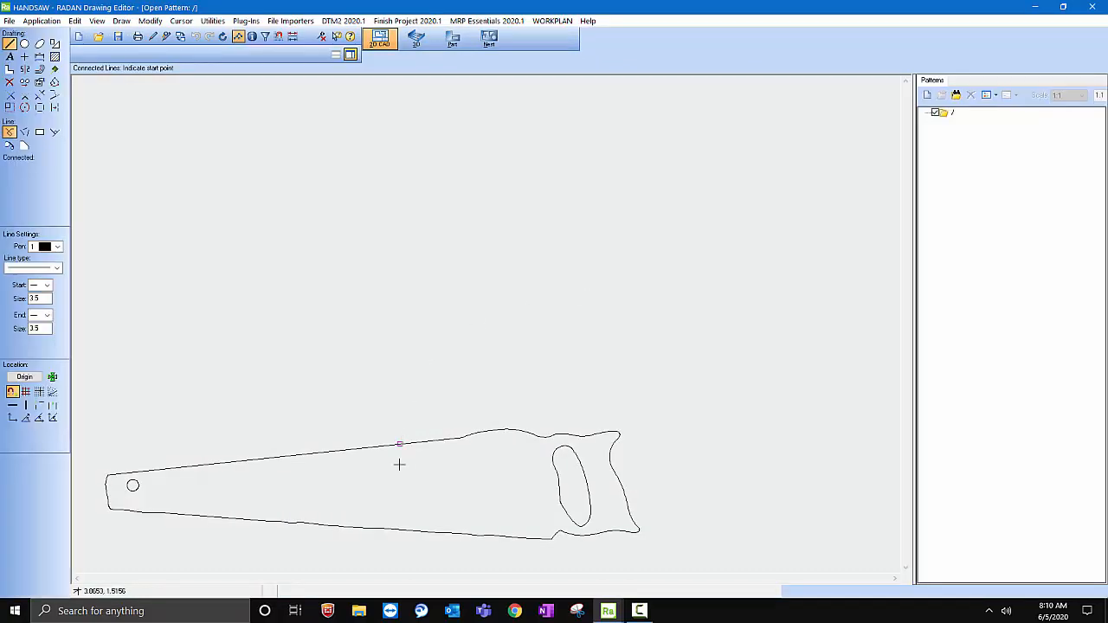
- Inspect the converted handsaw outline and delete the small circular hole near the blade's tip
scroll(398, 462, "up", 3)
scroll(470, 338, "down", 3)
scroll(146, 539, "up", 3)
scroll(147, 540, "up", 3)
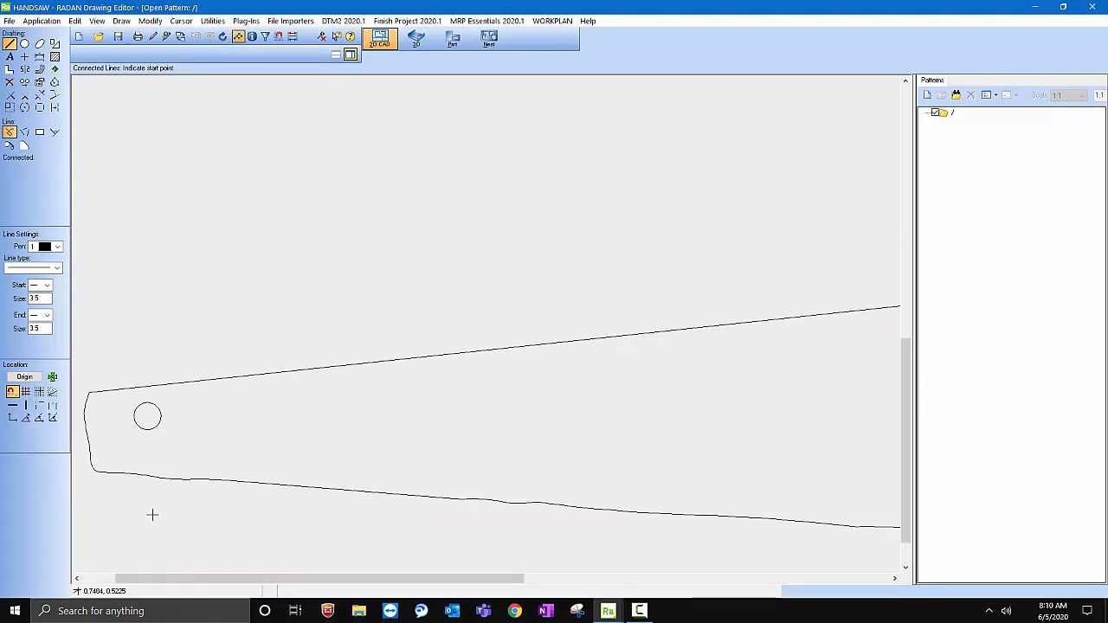
scroll(151, 516, "down", 2)
scroll(154, 527, "down", 3)
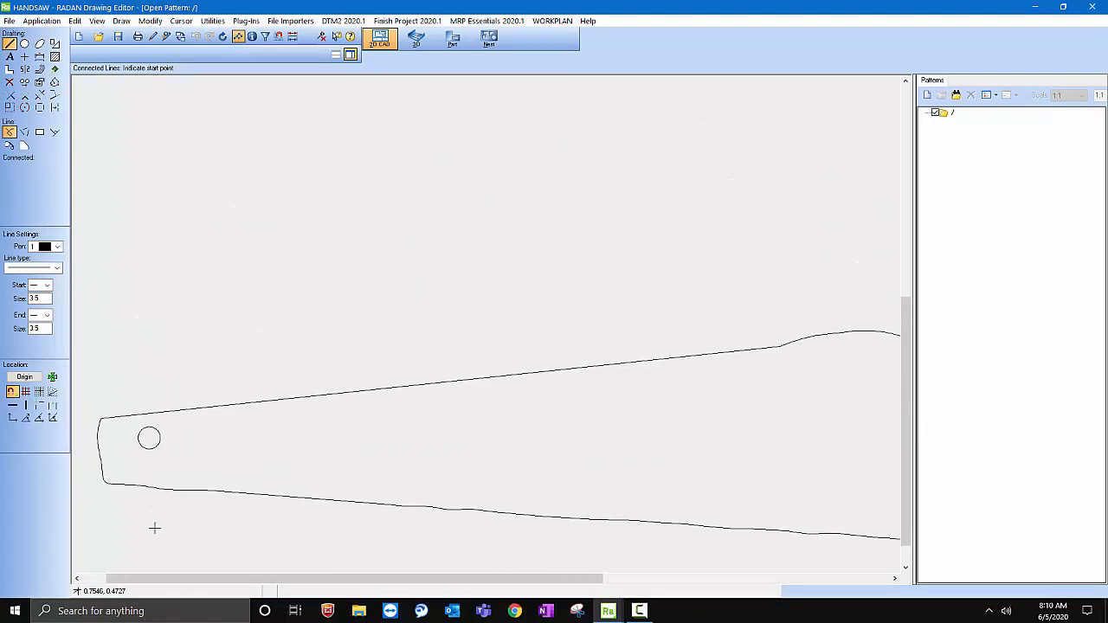
scroll(121, 467, "down", 1)
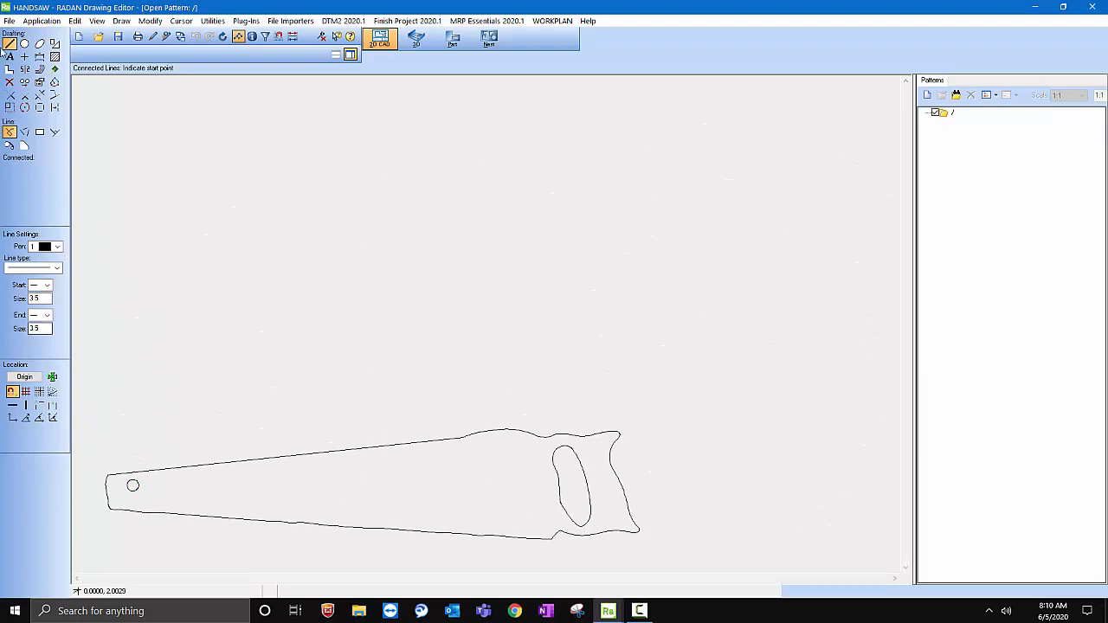
left_click(10, 81)
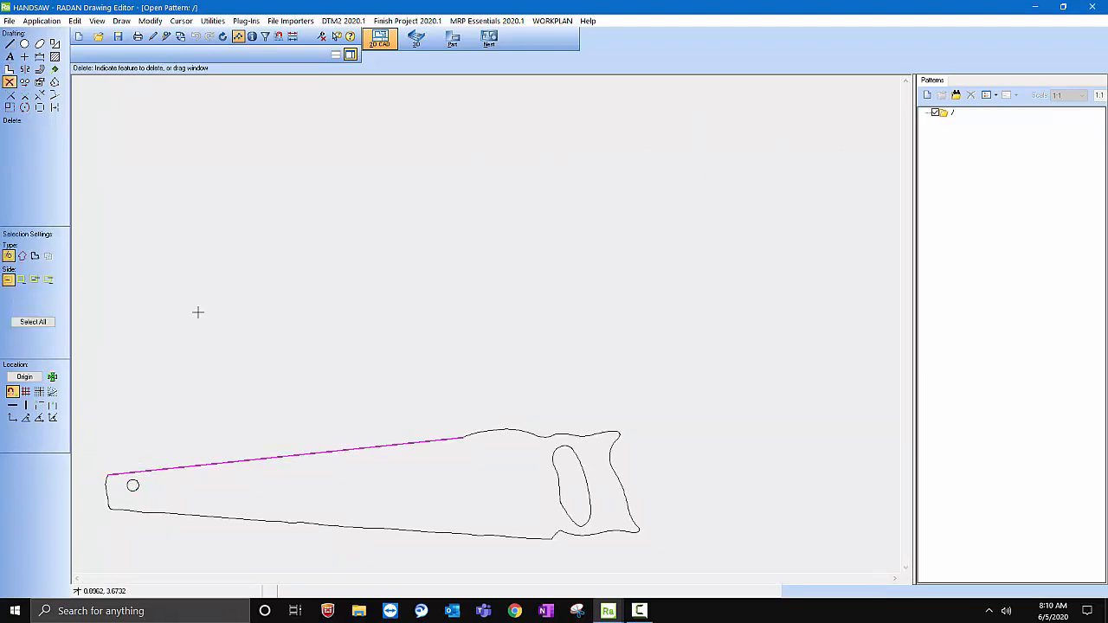
left_click(135, 485)
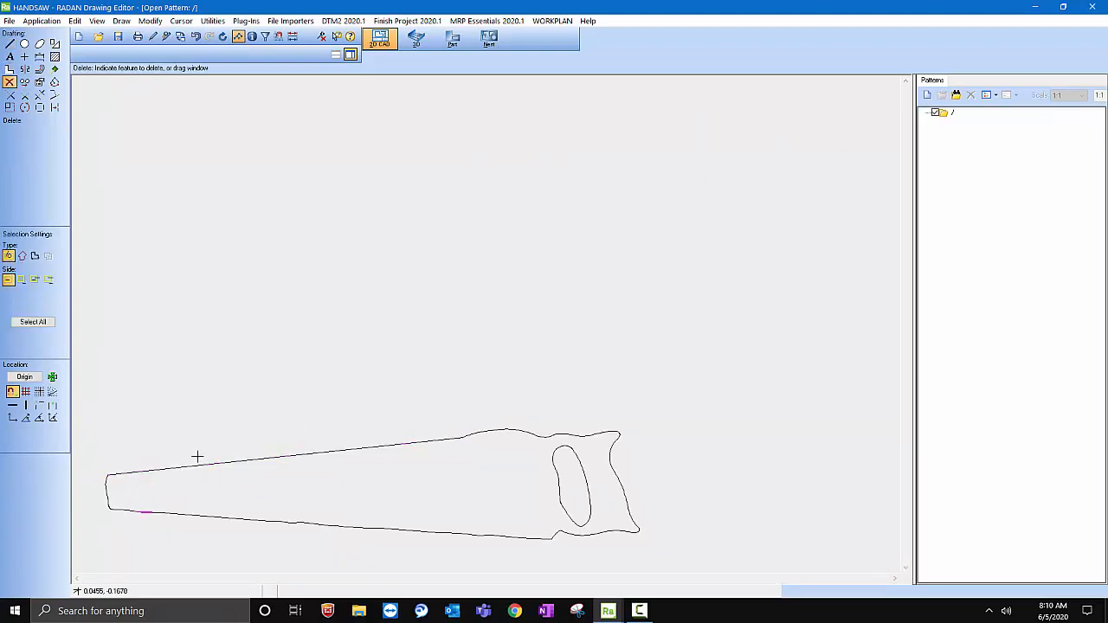
- Switch to the Part editor and grab the whole handsaw outline, including the handle opening, as a part
left_click(452, 40)
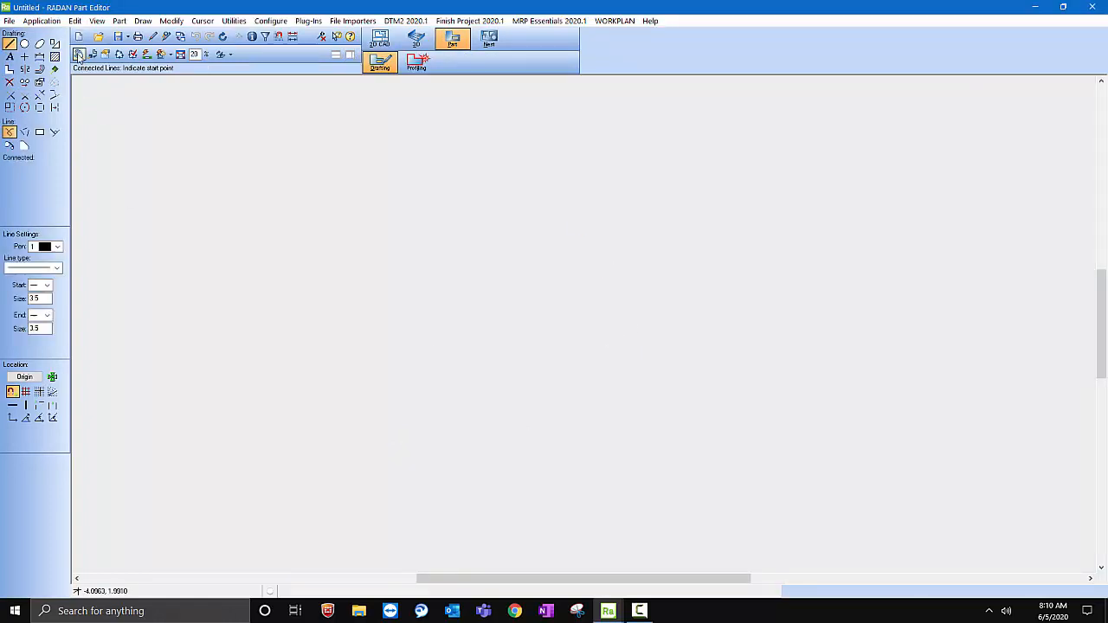
left_click(80, 54)
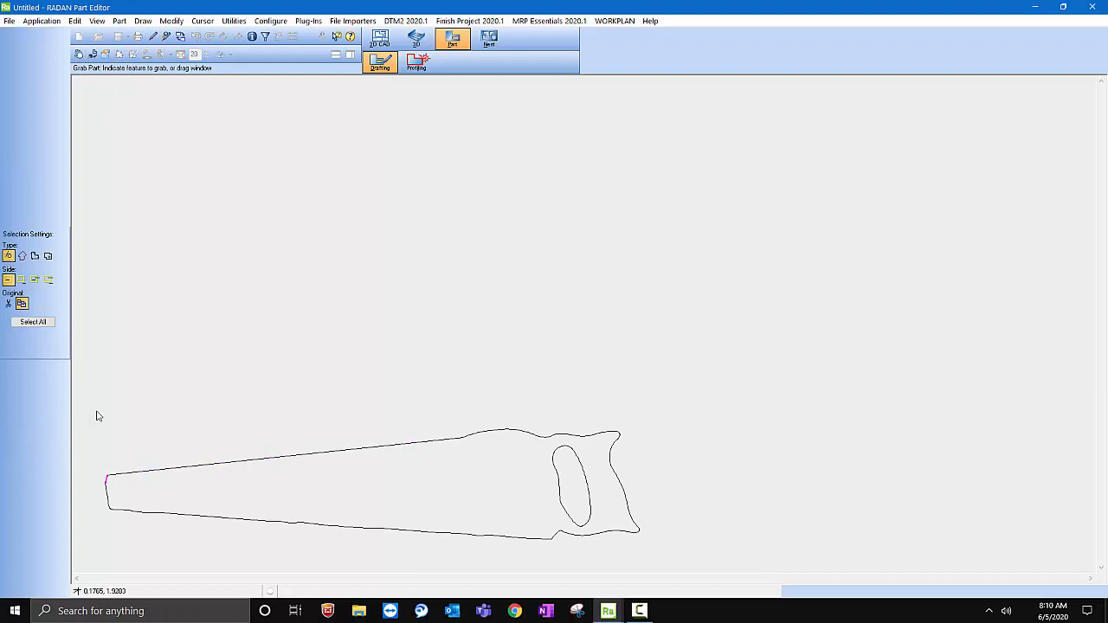
left_click_drag(87, 408, 687, 559)
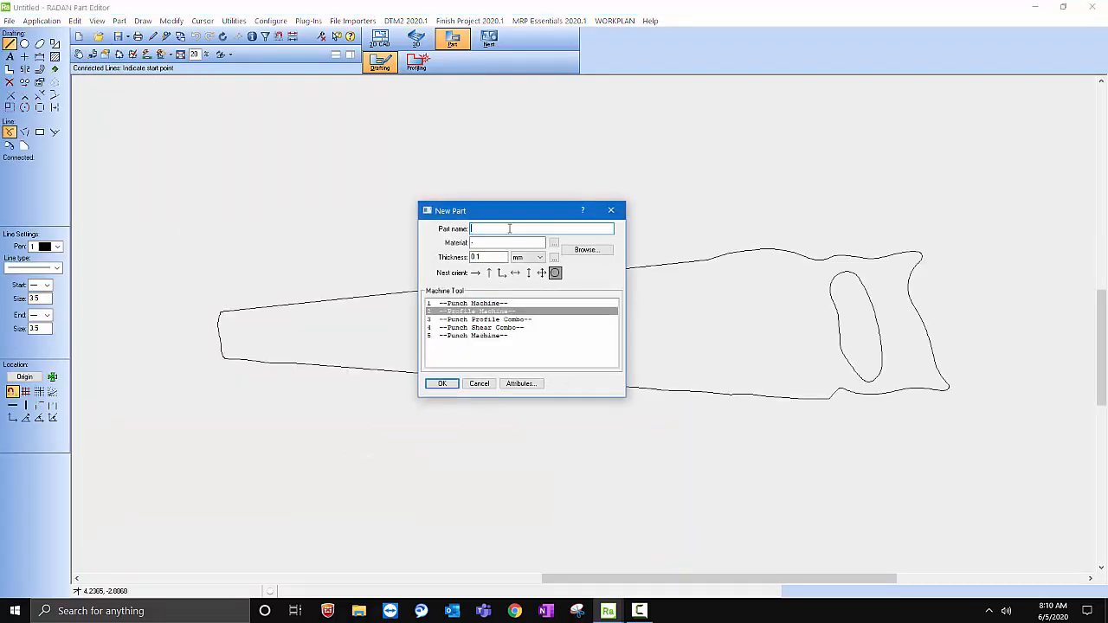
- Create the part as WEST001 in CRS material with a standard thickness of 0.075 in
type("s")
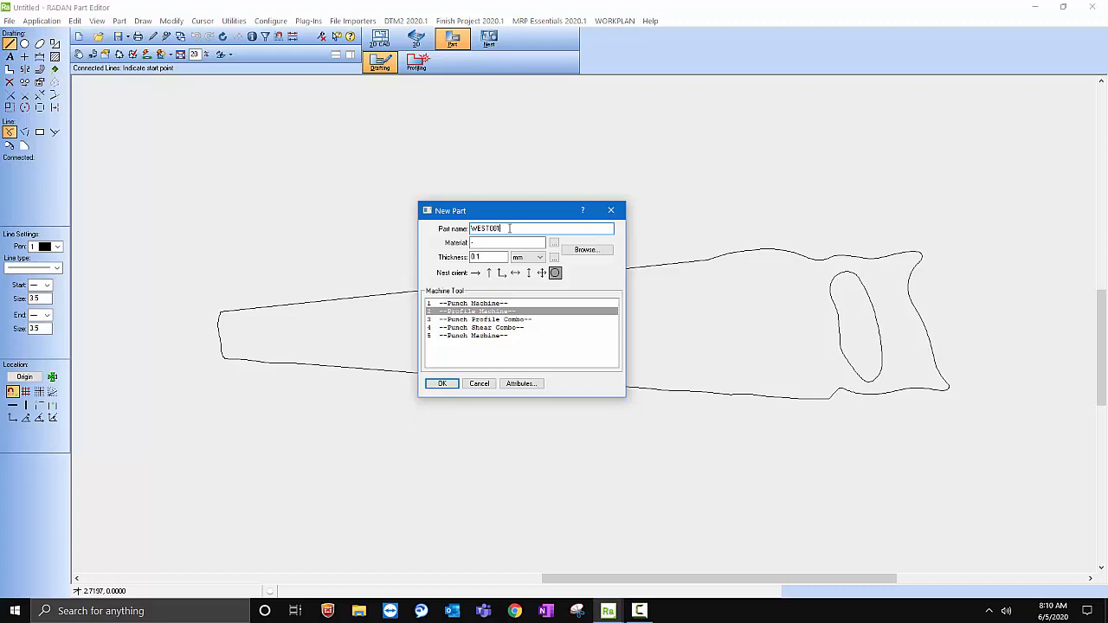
left_click(554, 242)
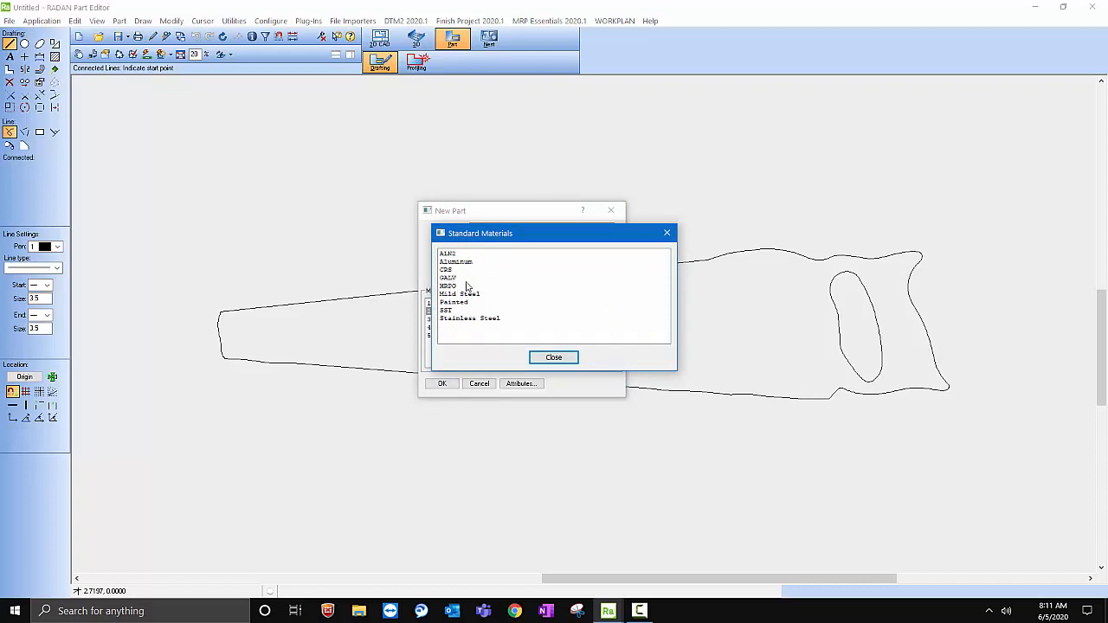
double_click(451, 270)
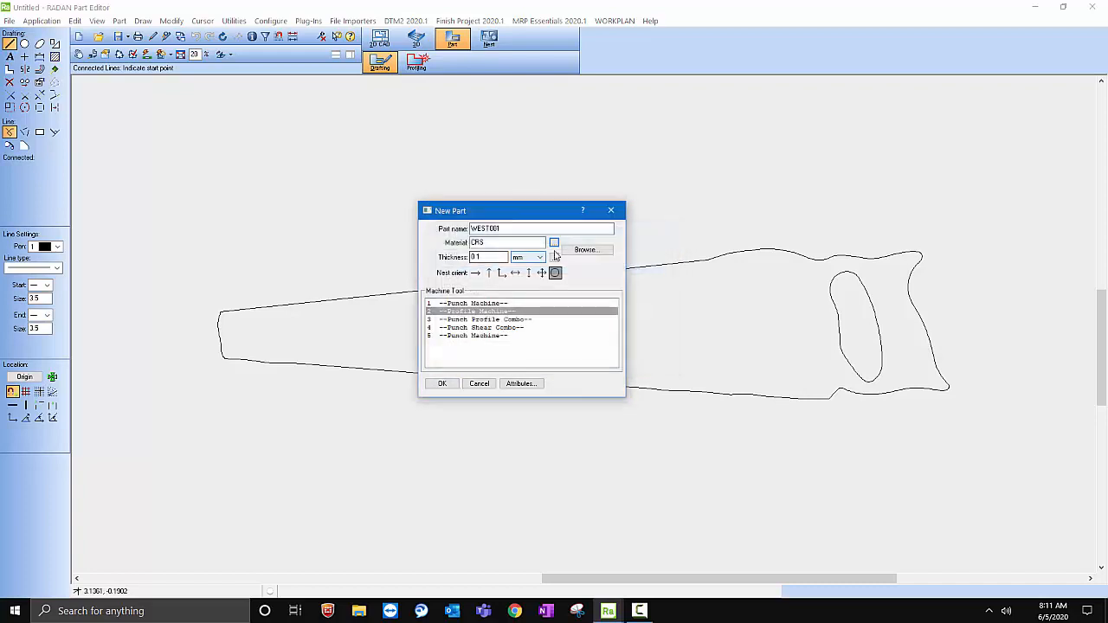
left_click(554, 258)
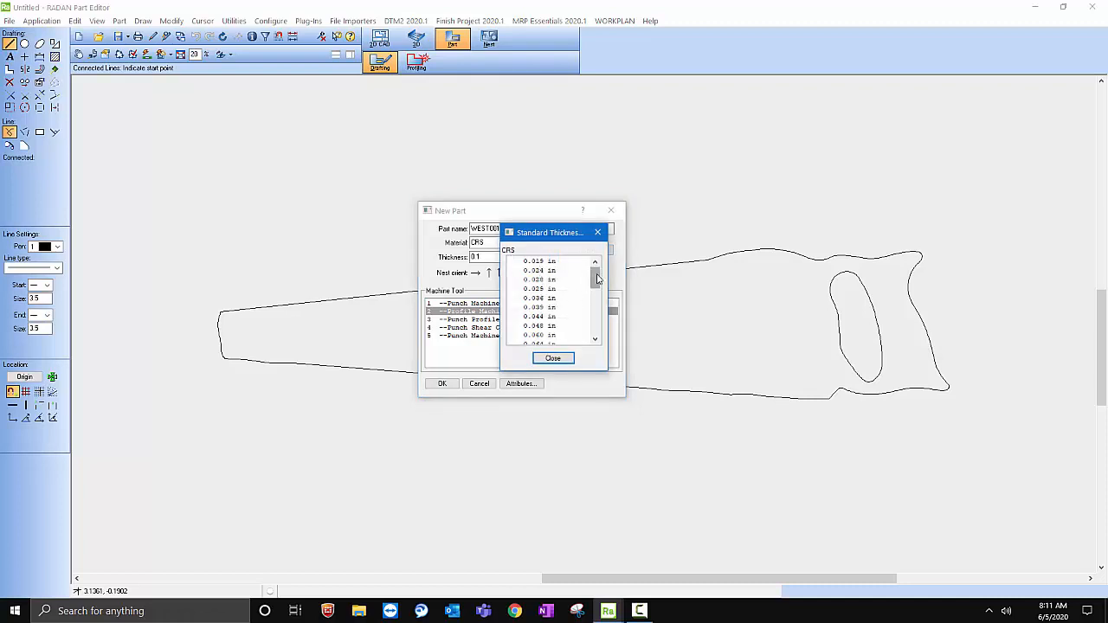
left_click_drag(595, 278, 596, 290)
double_click(544, 317)
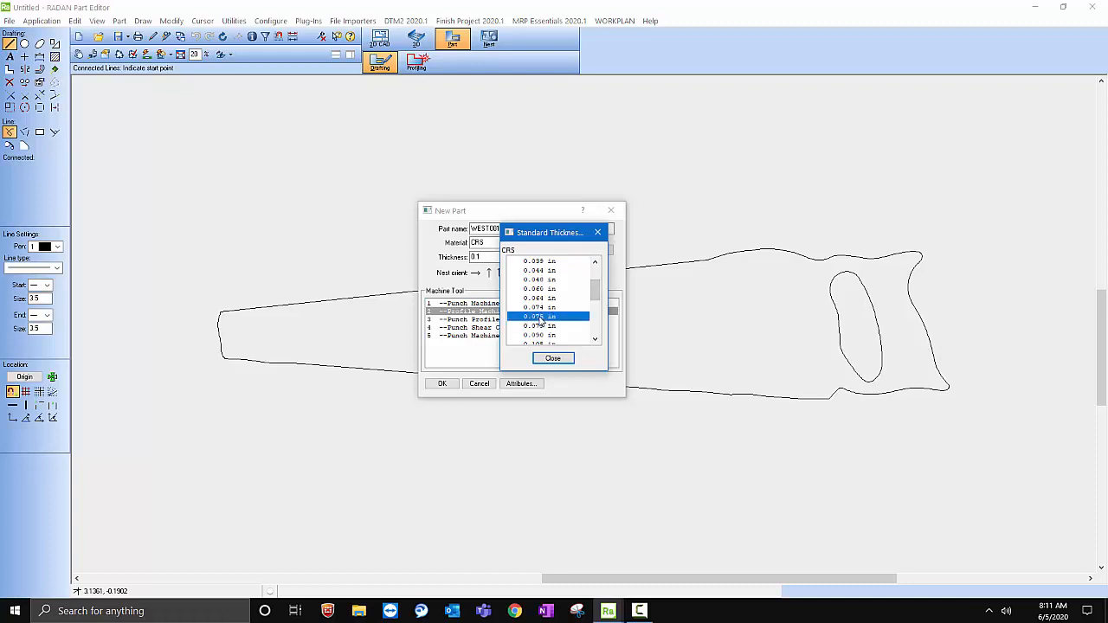
left_click(442, 384)
- Examine the handsaw part's outline up close and in profiling mode, then return to drafting
scroll(509, 405, "up", 2)
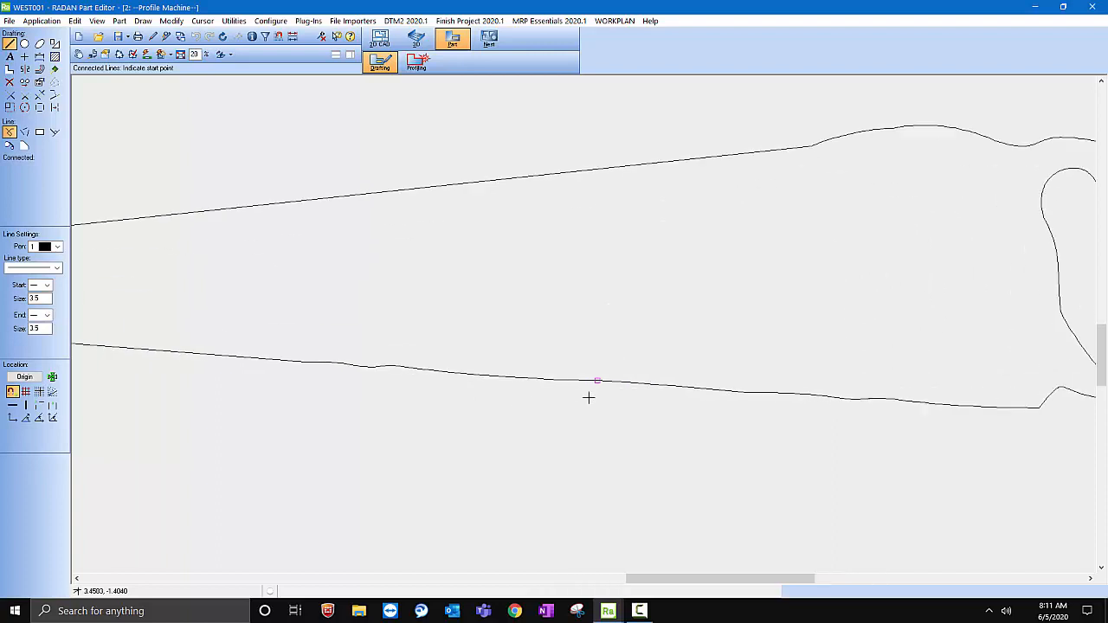
scroll(589, 395, "down", 4)
scroll(455, 354, "up", 1)
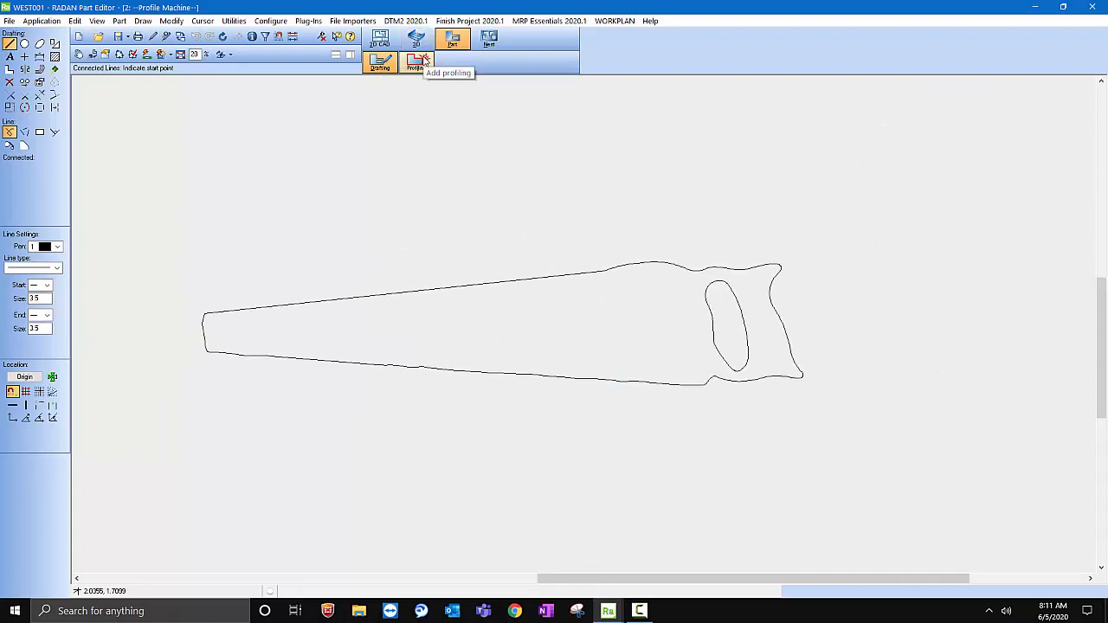
left_click(417, 60)
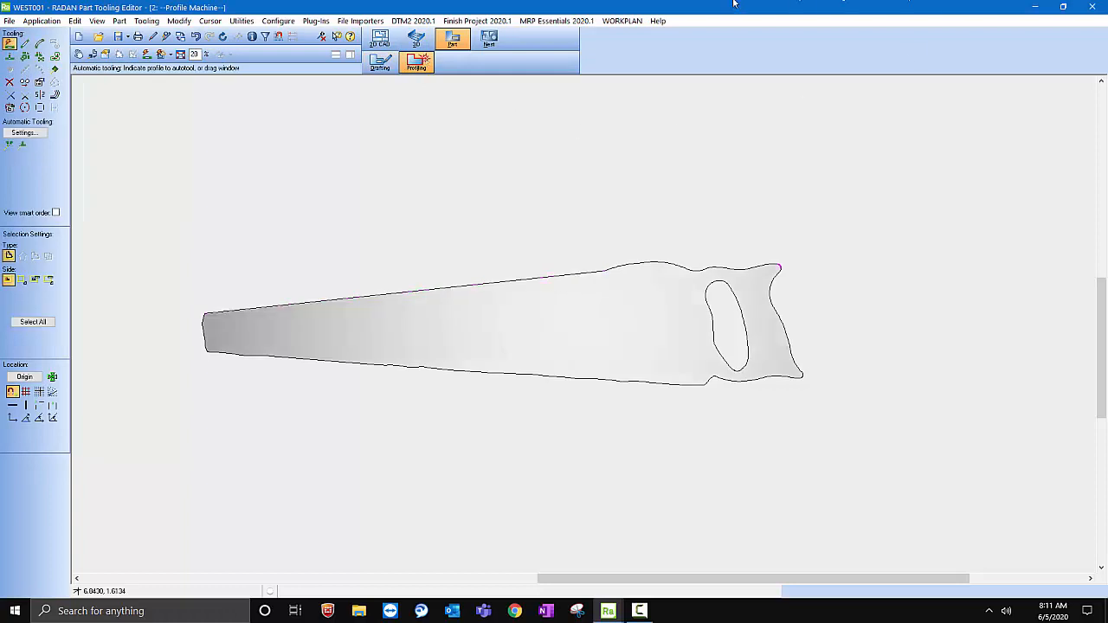
left_click(381, 62)
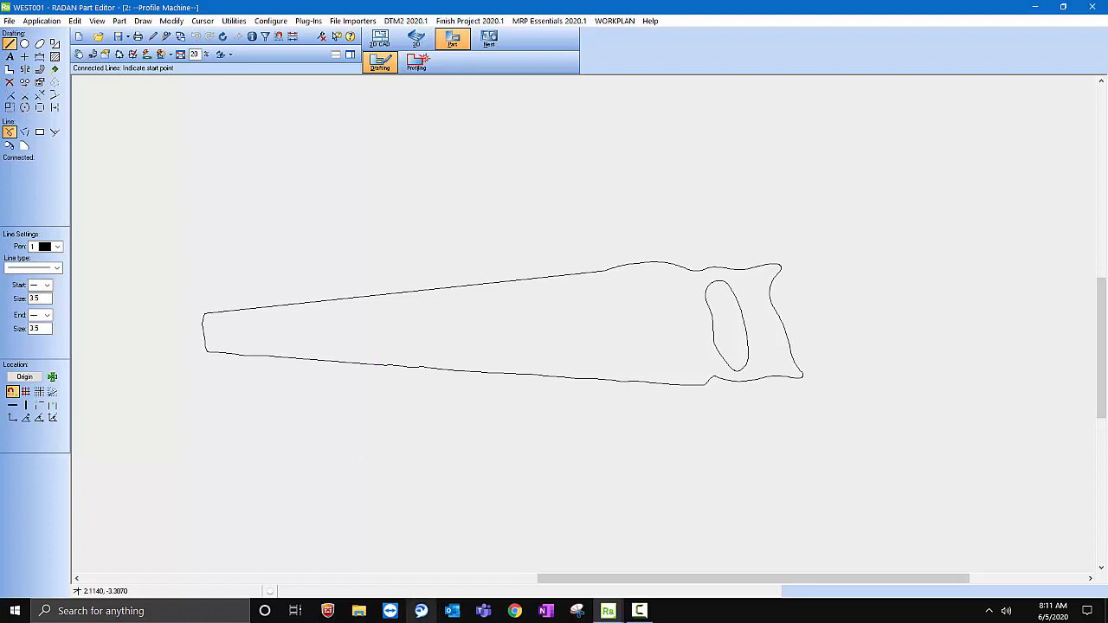
- Switch to the empty New Drawing window of RADAN and maximize it
left_click(599, 614)
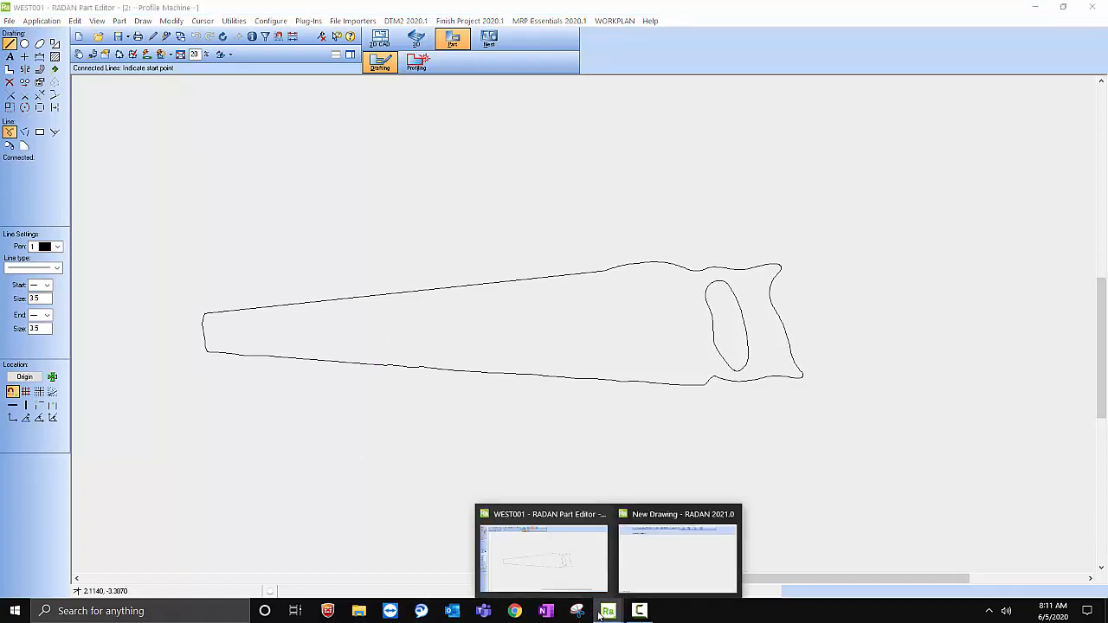
left_click(698, 572)
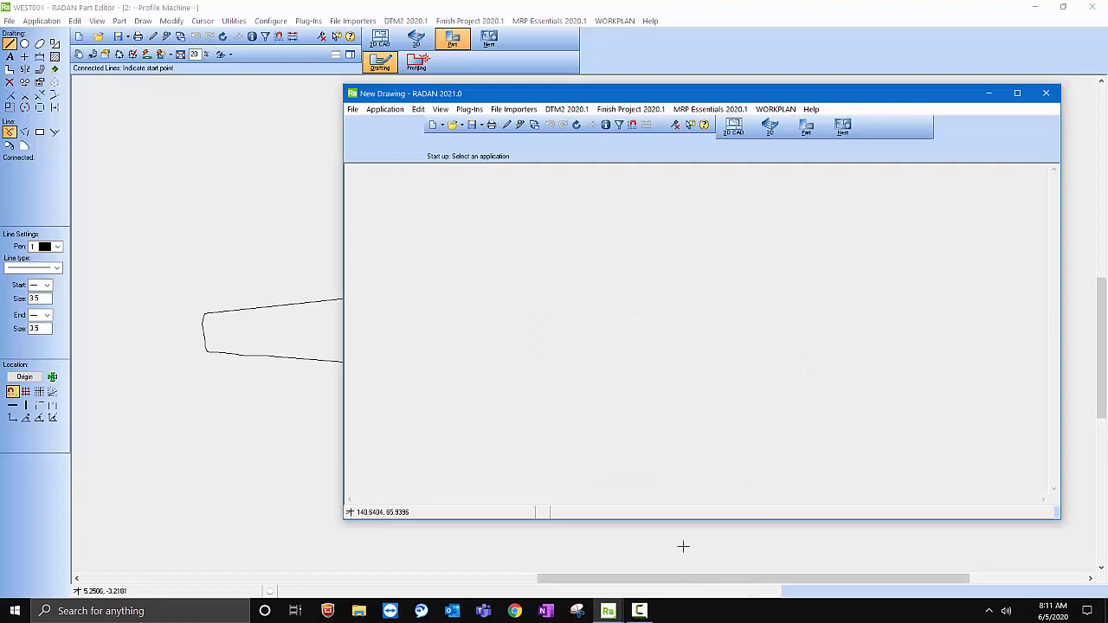
left_click(1017, 93)
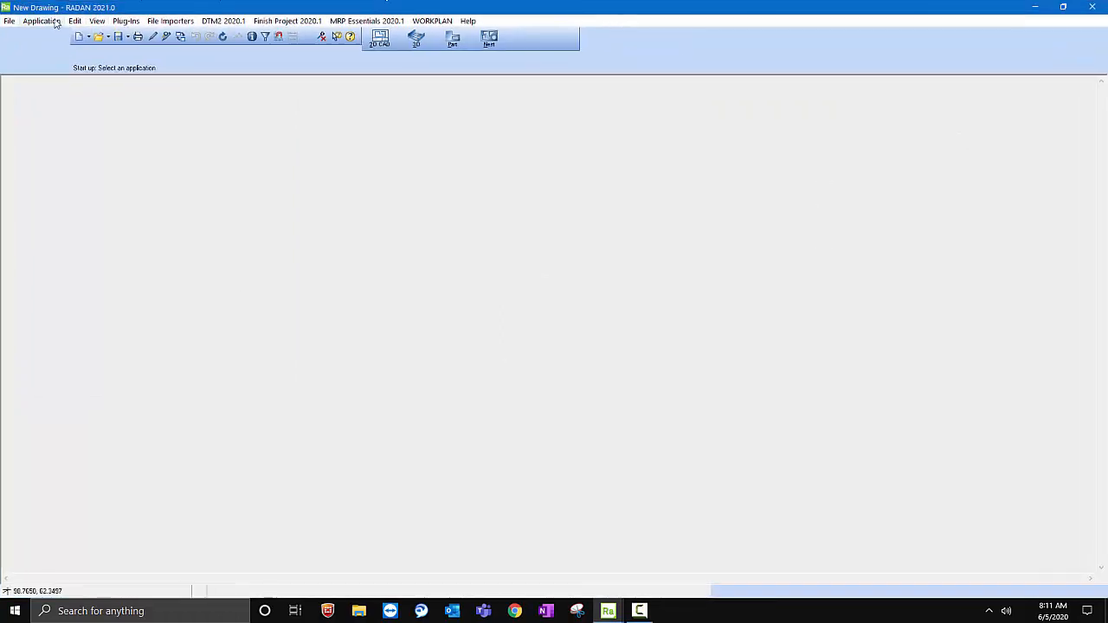
- Import the raster image CB2.png from the Weastern folder for vector conversion
left_click(8, 21)
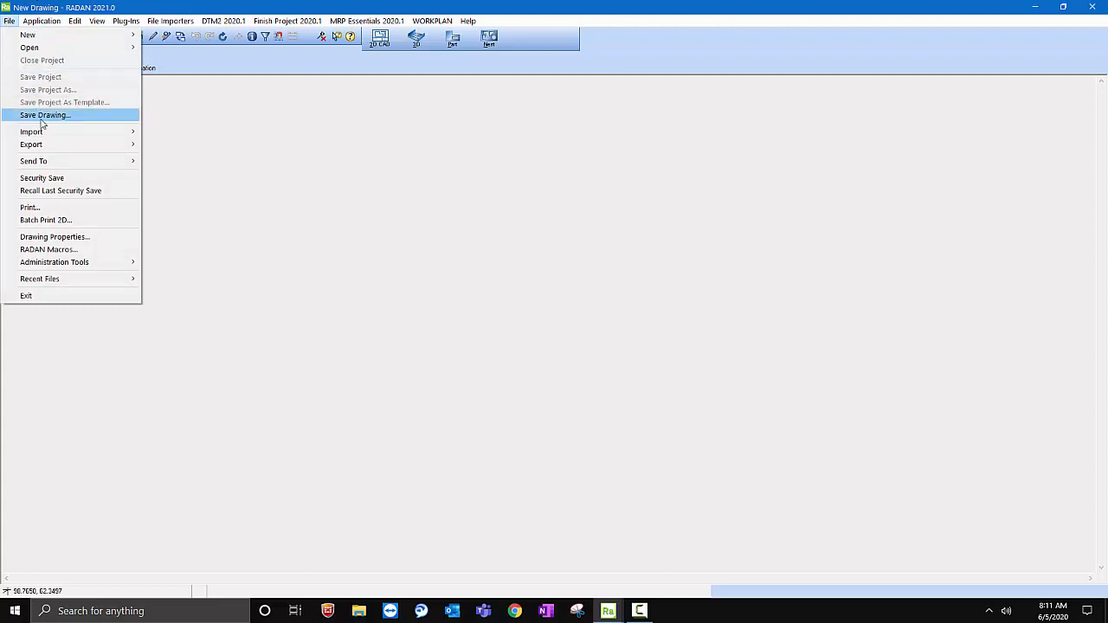
mouse_move(98, 131)
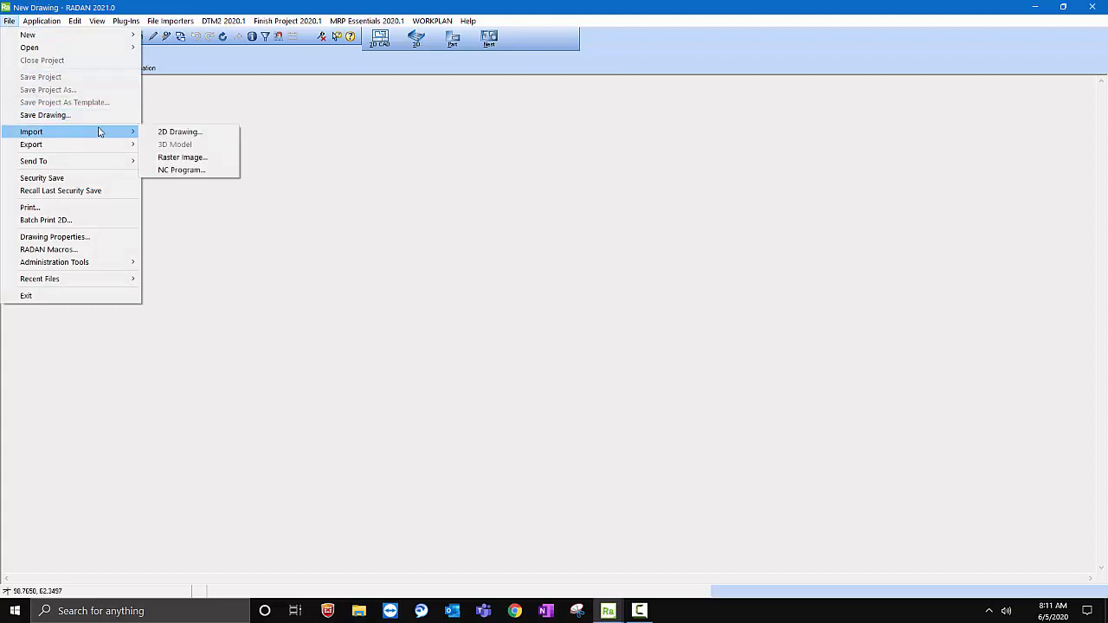
left_click(173, 159)
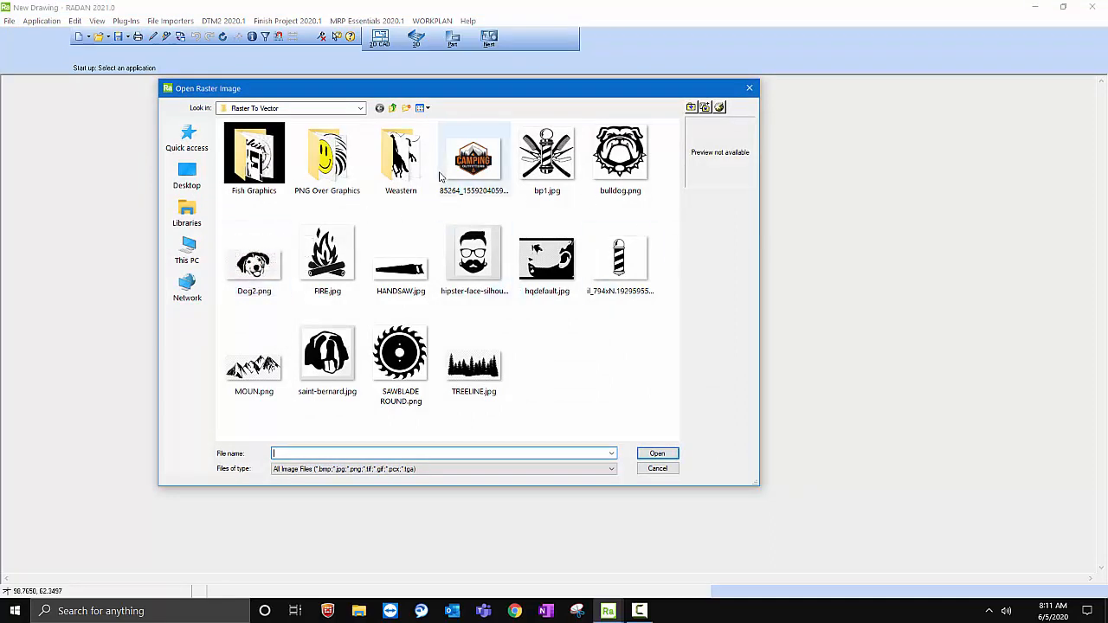
double_click(391, 169)
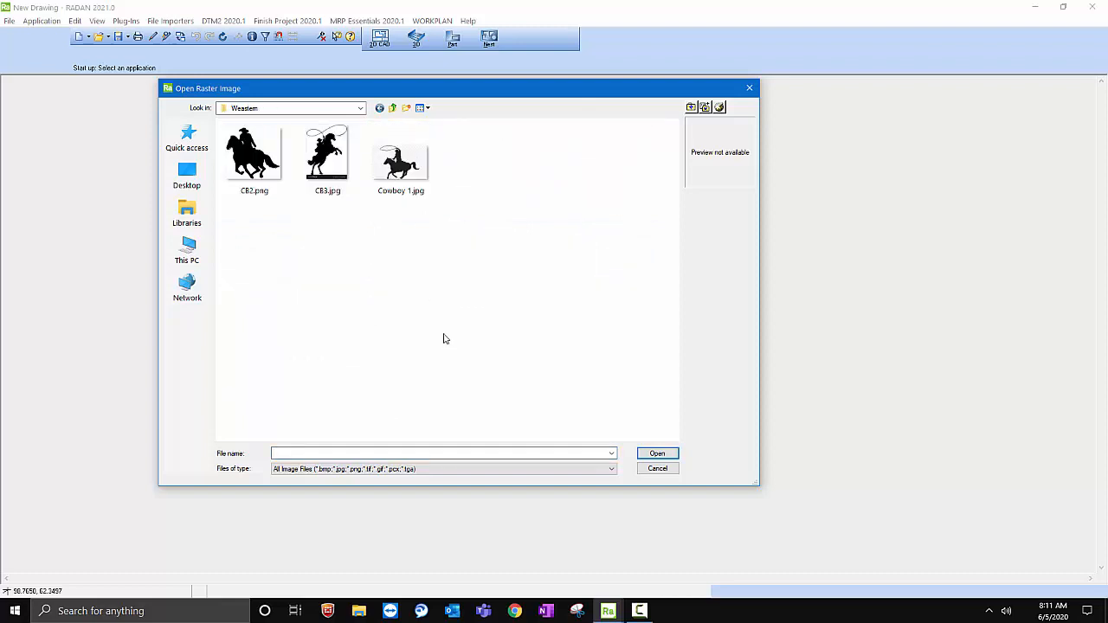
left_click(328, 177)
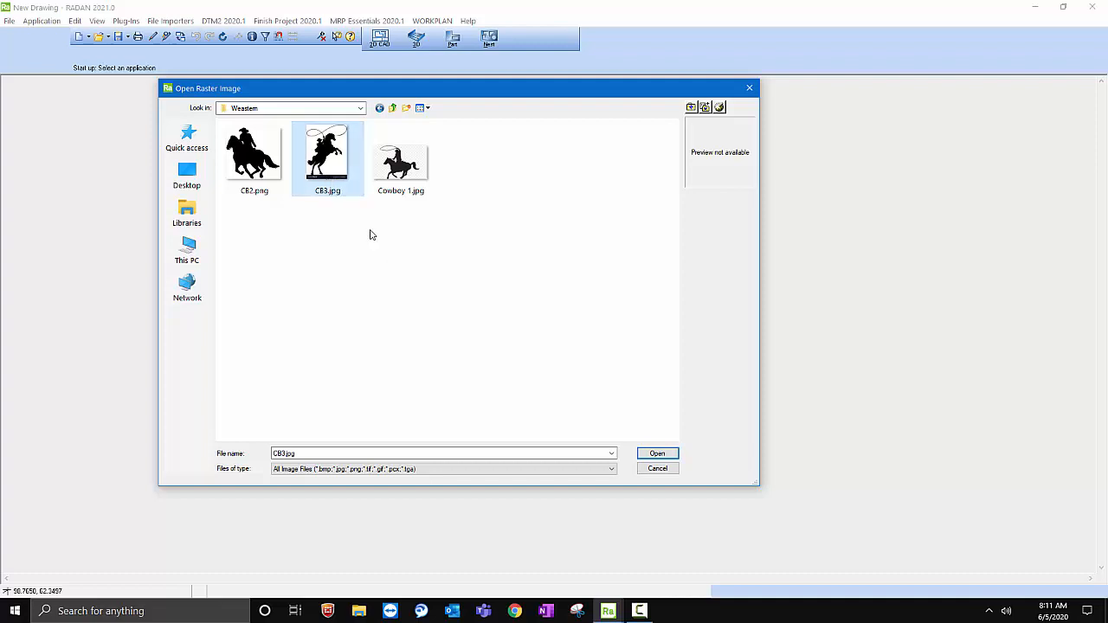
left_click(233, 163)
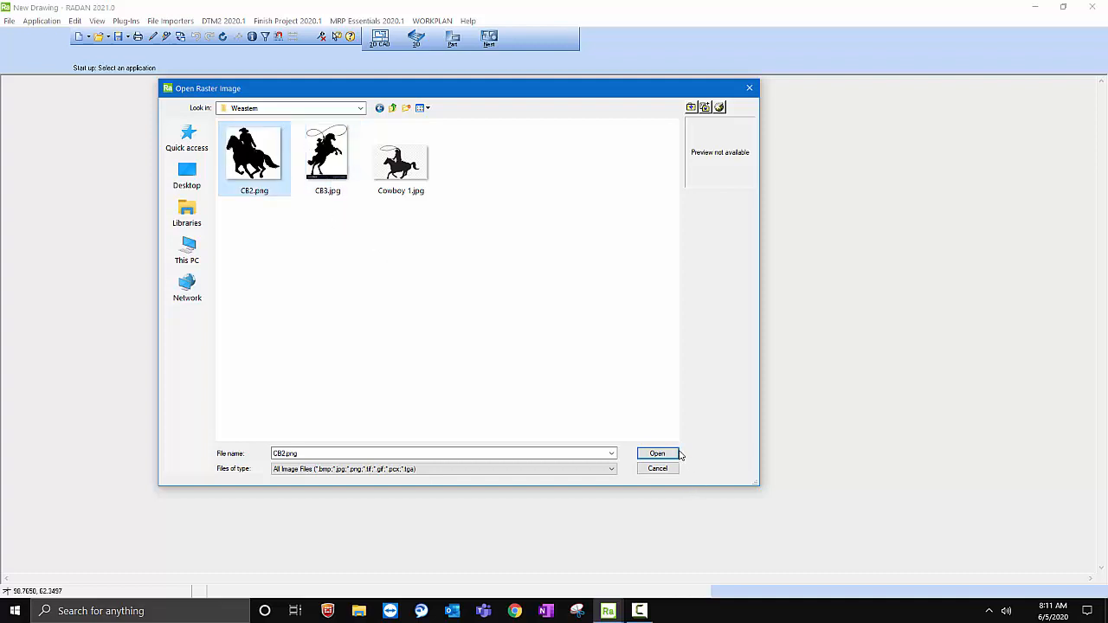
left_click(657, 453)
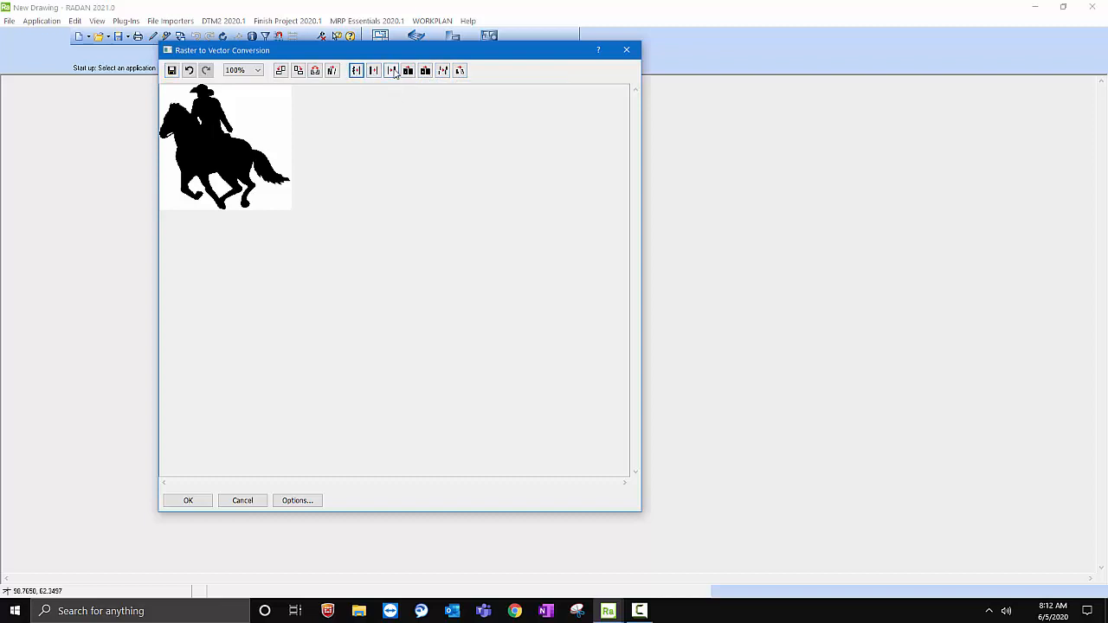
- Clean up the horse-and-rider silhouette, reduce it to its outlines and convert it into vector geometry
left_click(372, 73)
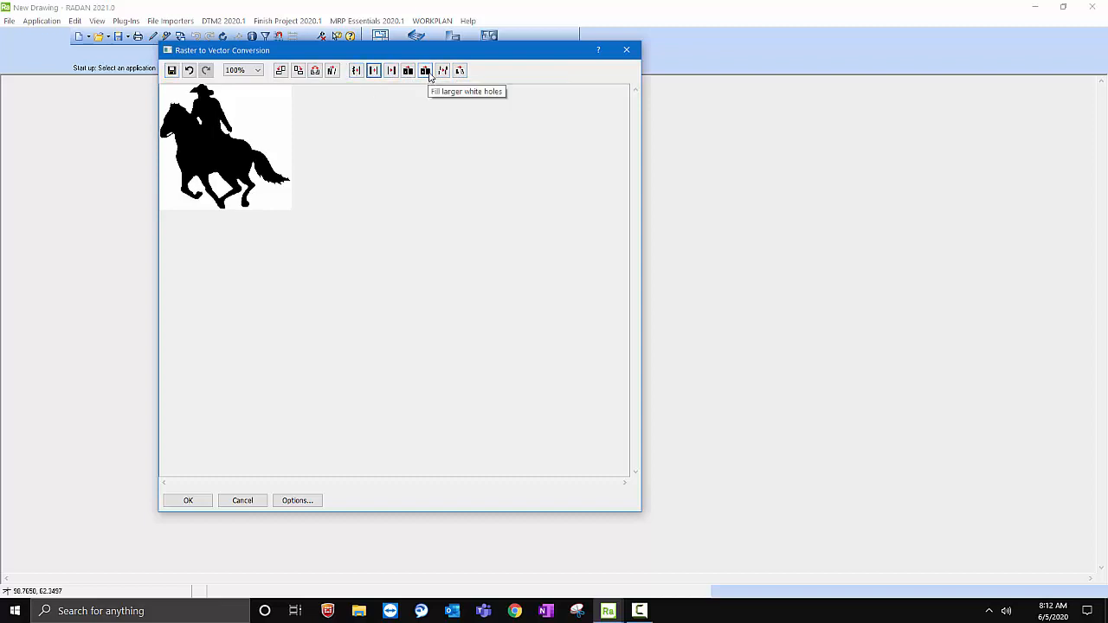
left_click(408, 73)
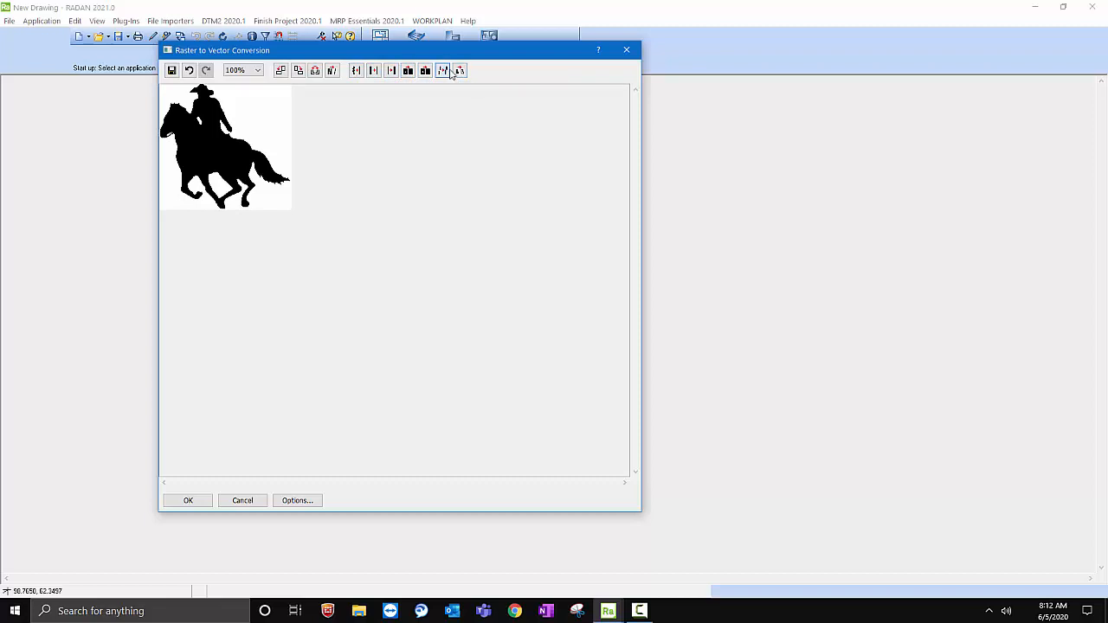
left_click(460, 71)
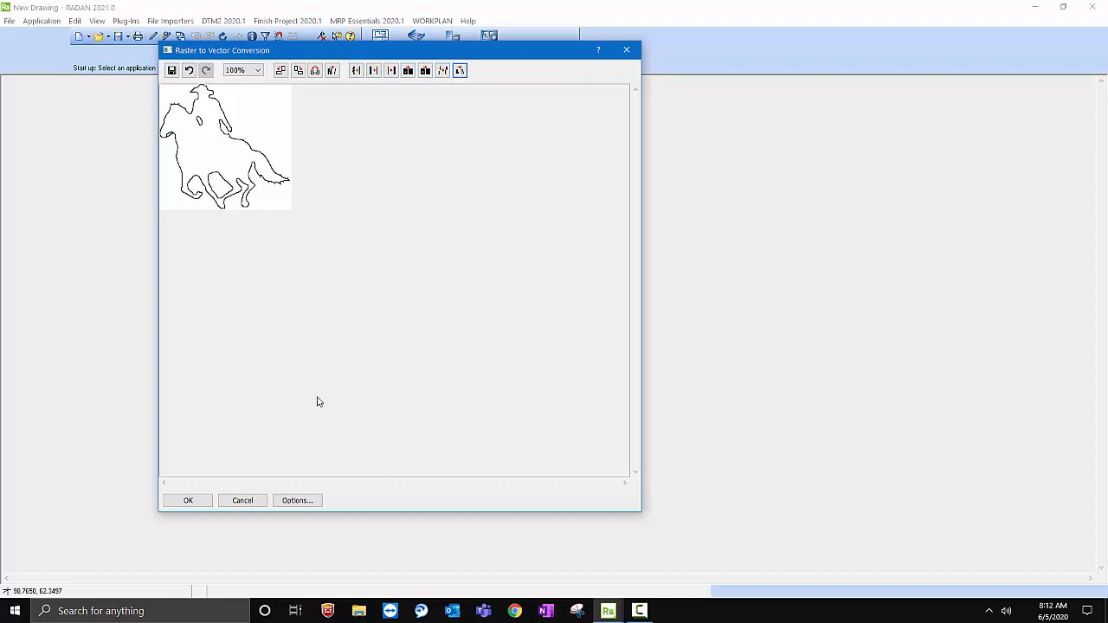
left_click(190, 504)
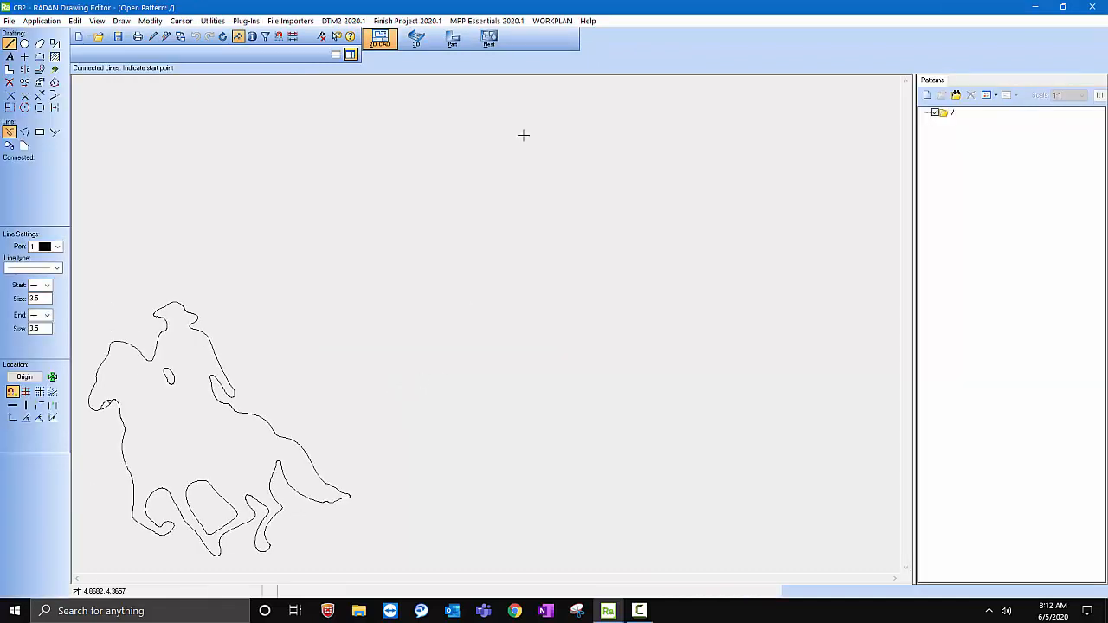
- Create a new part without a name for the Profile Machine, keeping the default material and thickness
left_click(452, 40)
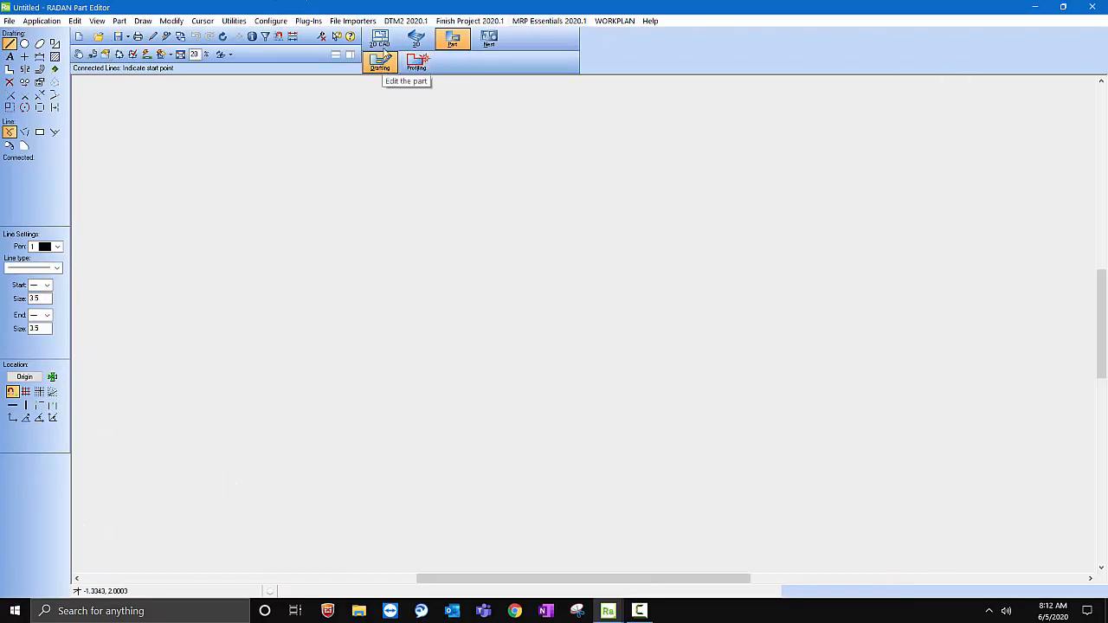
left_click(380, 39)
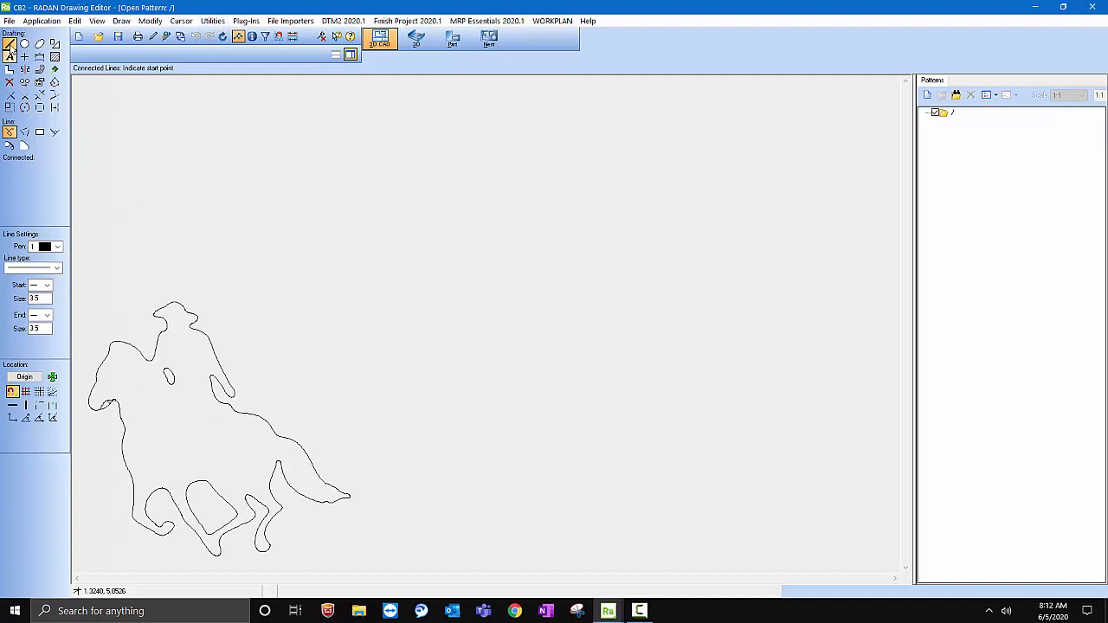
left_click(7, 19)
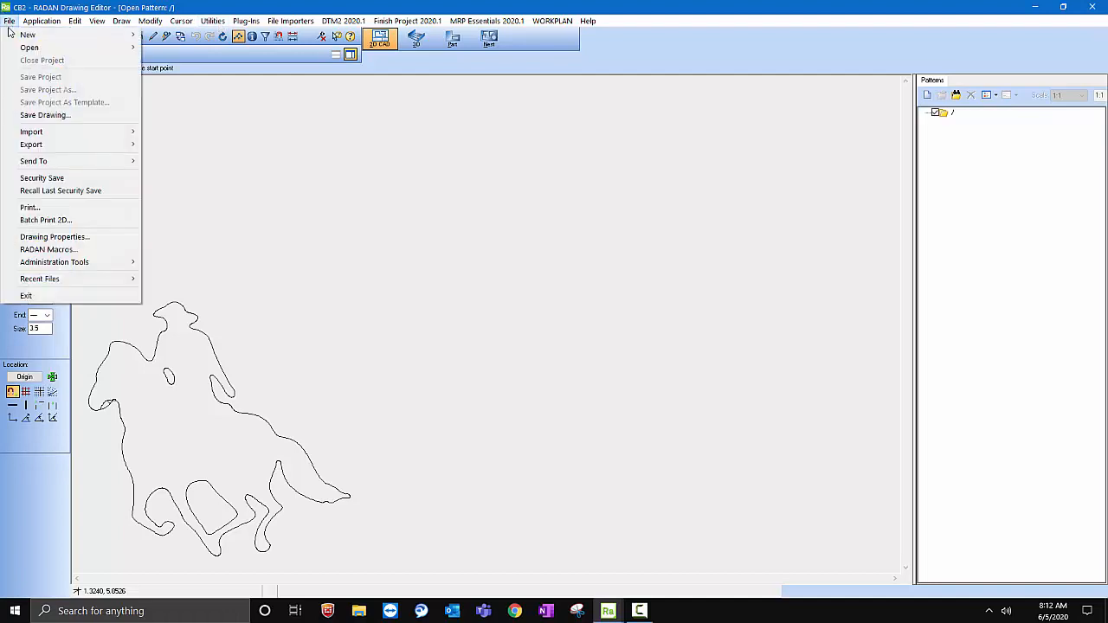
mouse_move(52, 34)
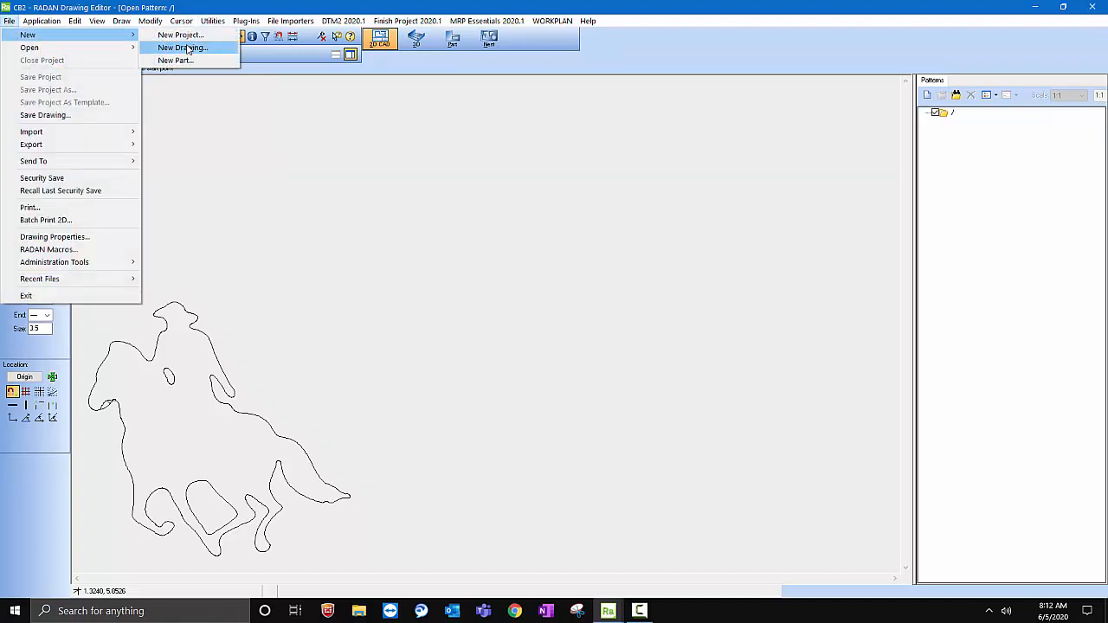
left_click(183, 60)
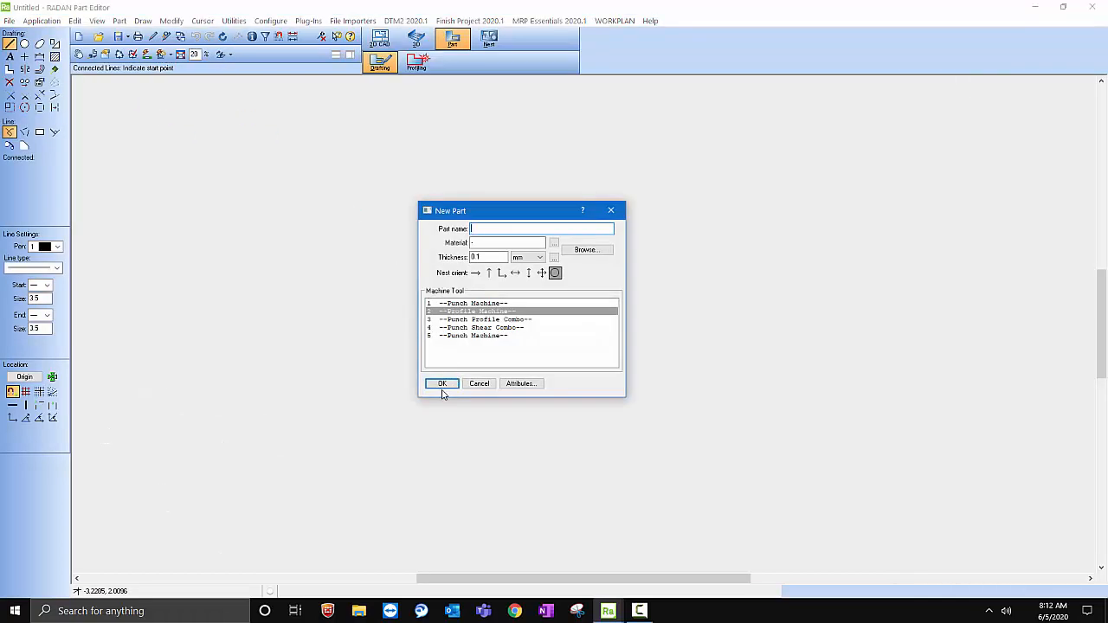
left_click(441, 386)
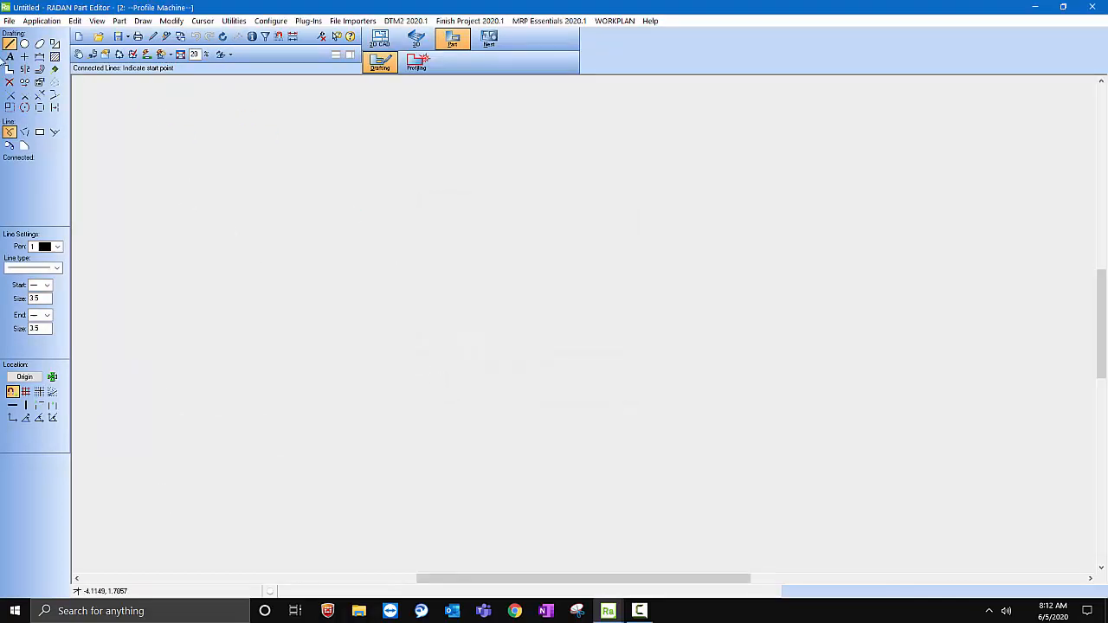
- Import the raster image Cowboy 1.jpg from the Weastern folder directly into the part
left_click(7, 19)
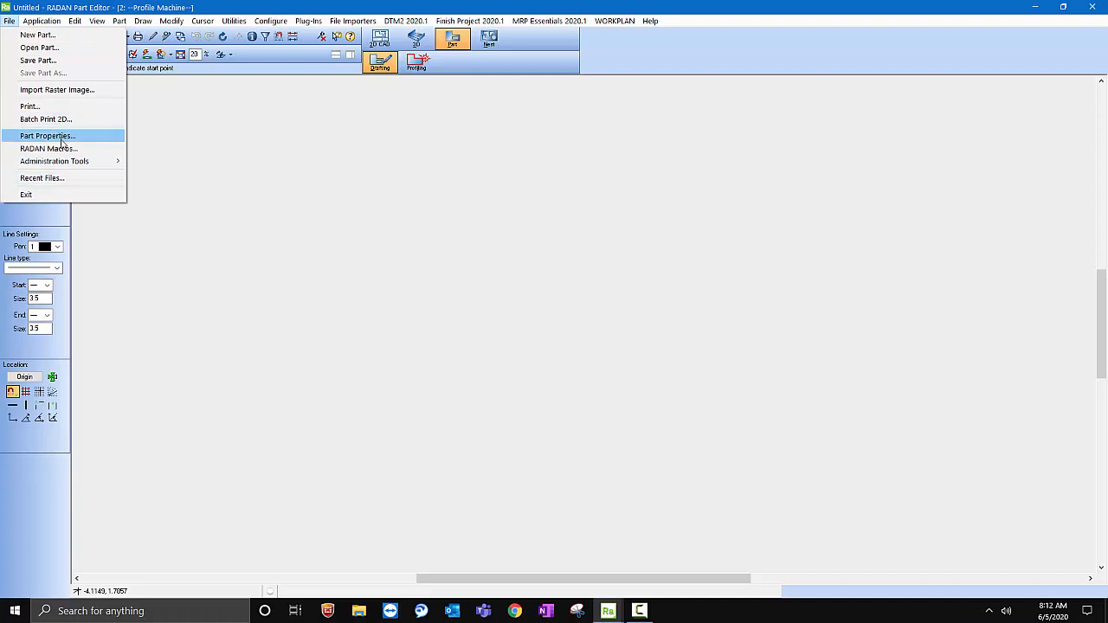
left_click(57, 90)
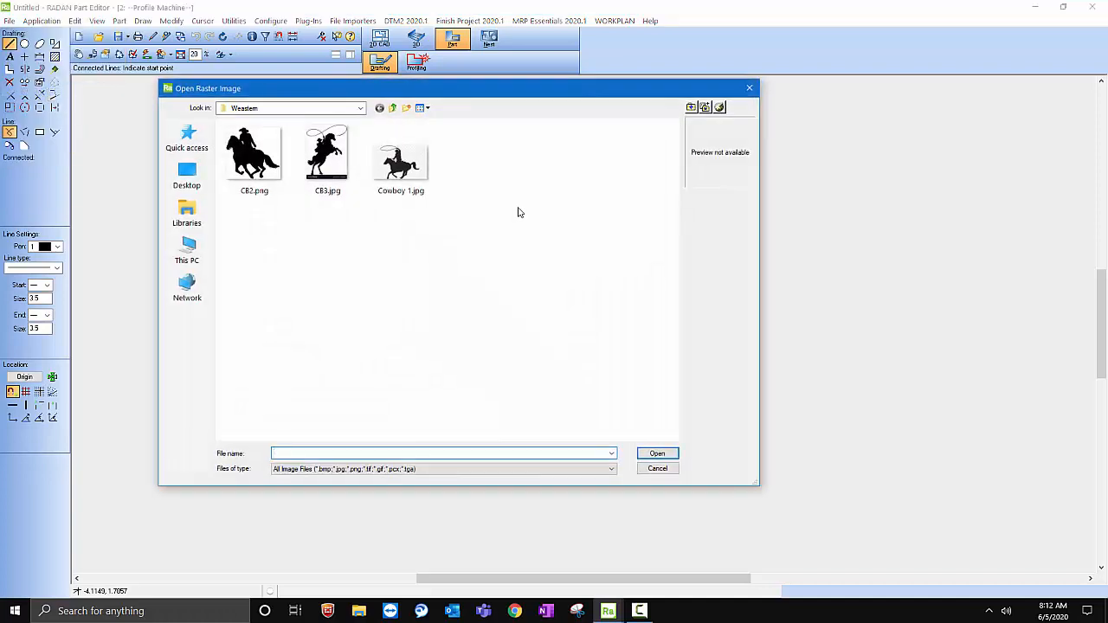
left_click(399, 160)
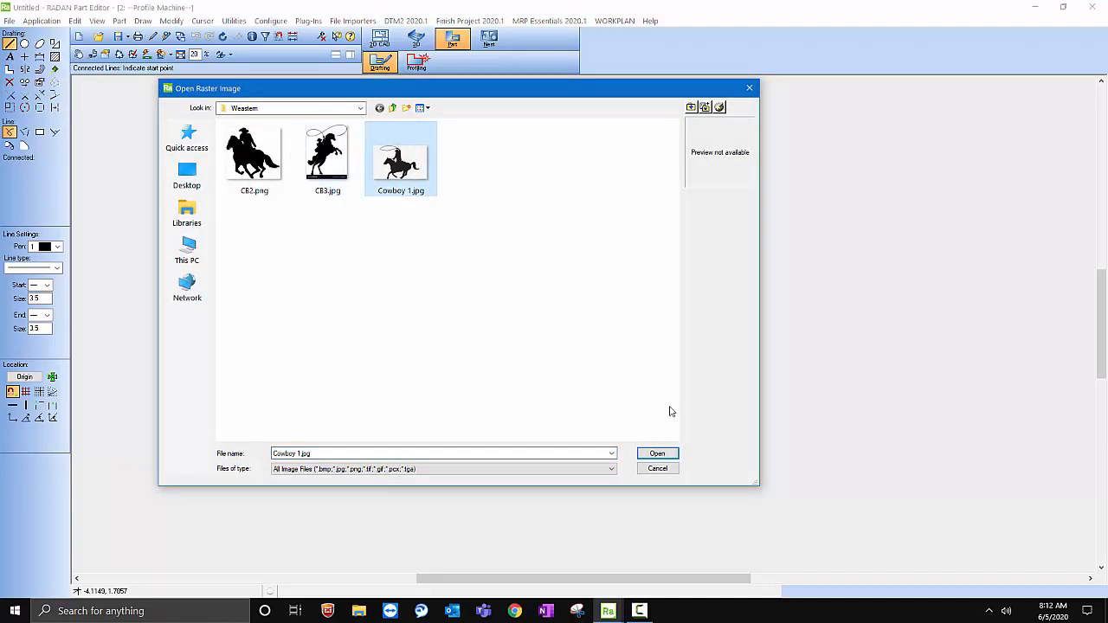
left_click(657, 453)
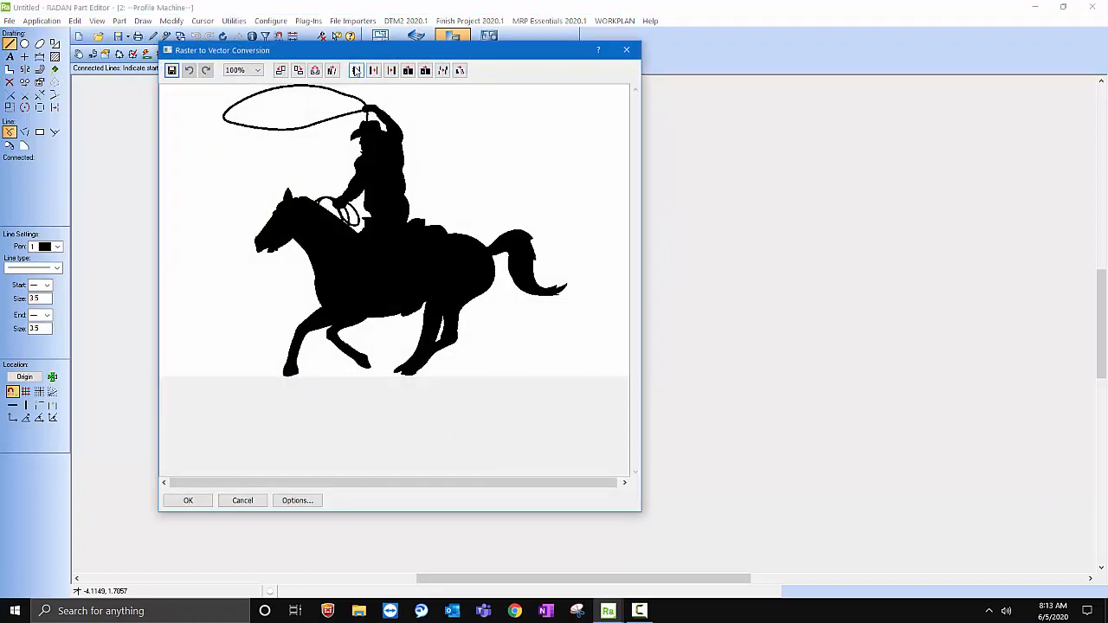
- Clean up the cowboy silhouette, convert its outlines into vector geometry and dismiss the new part settings
left_click(374, 70)
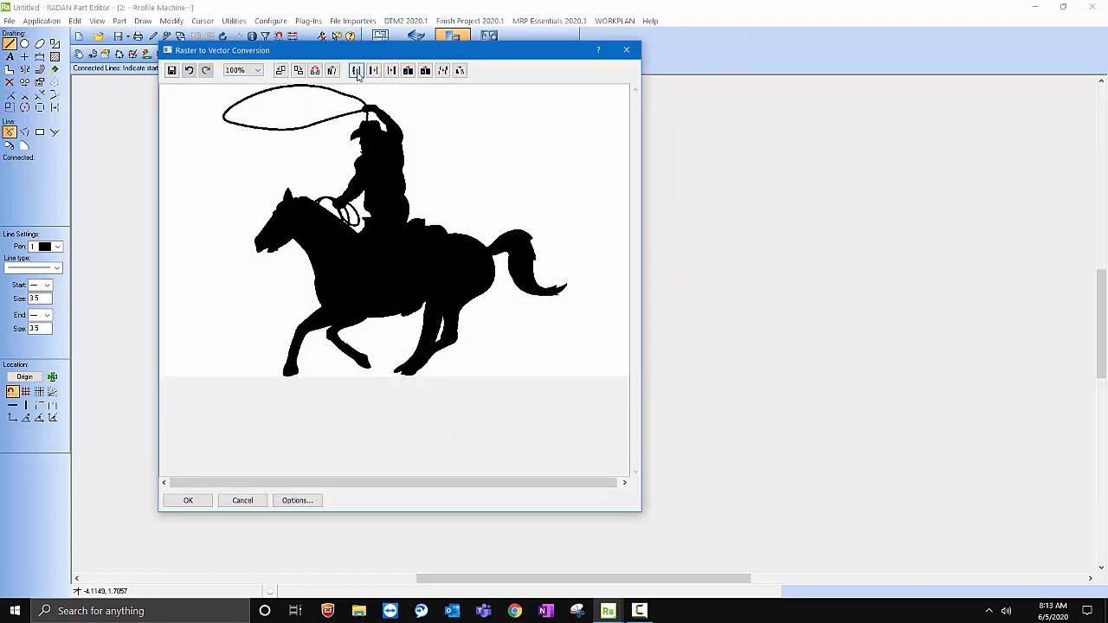
left_click(408, 70)
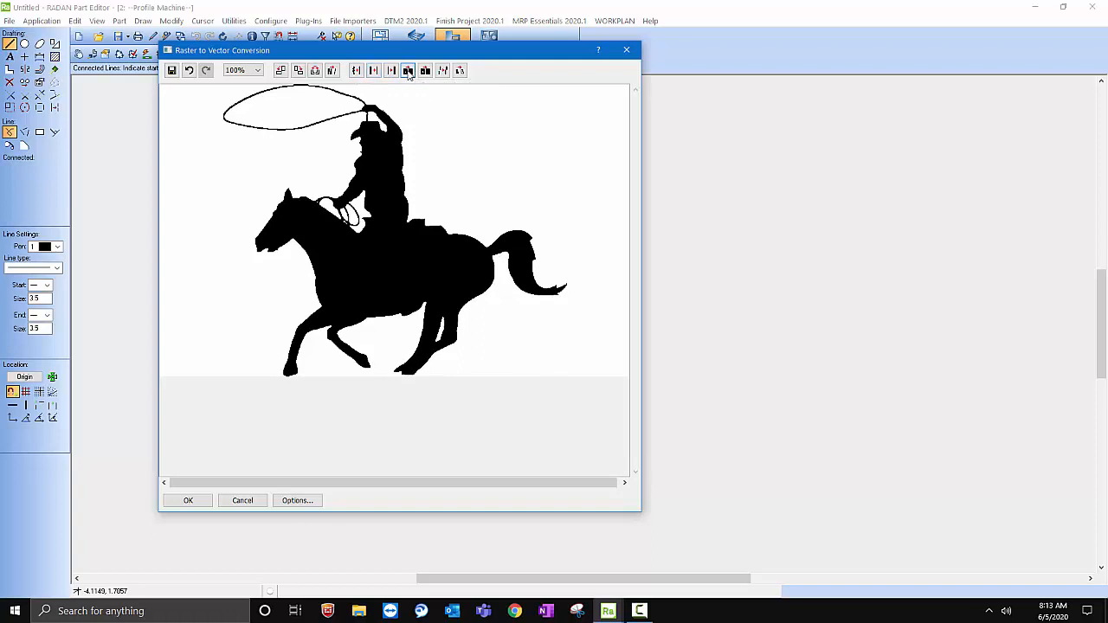
left_click(458, 71)
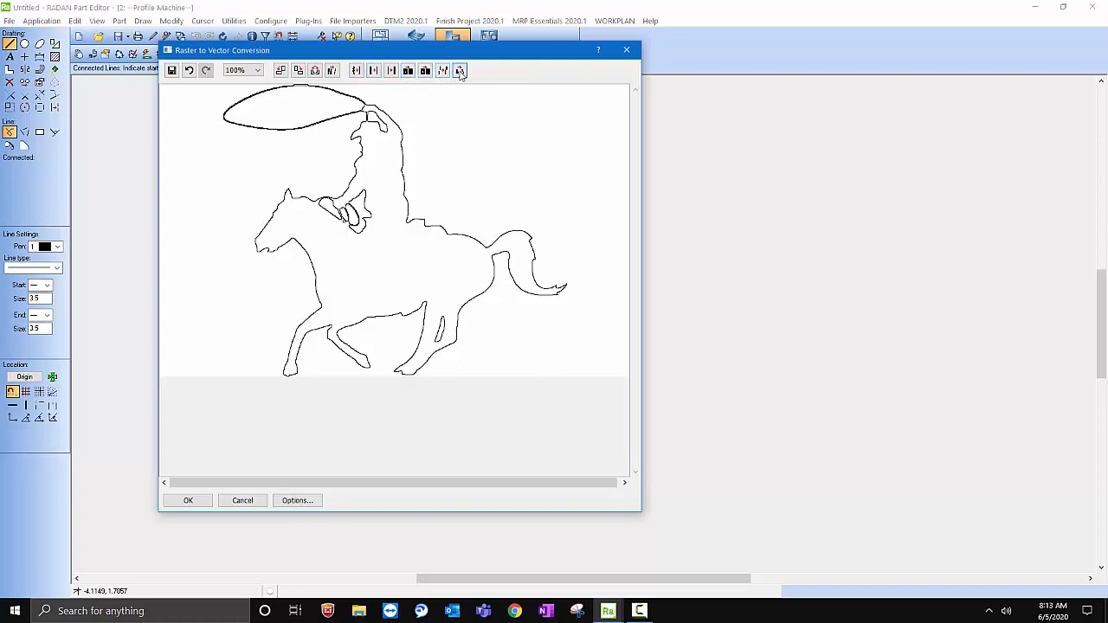
left_click(187, 500)
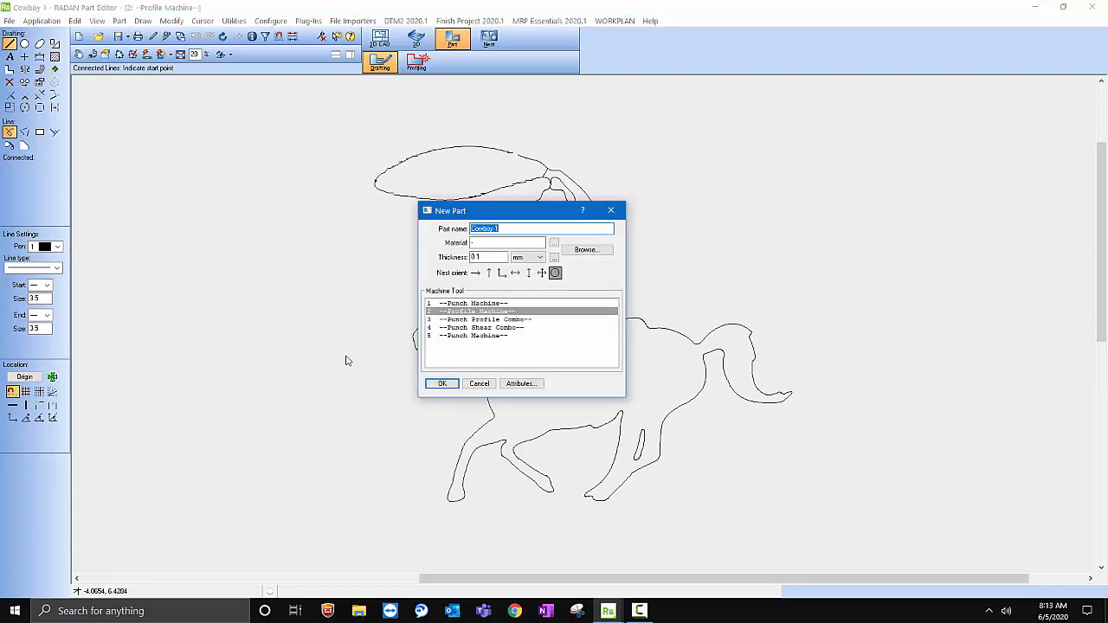
left_click(610, 211)
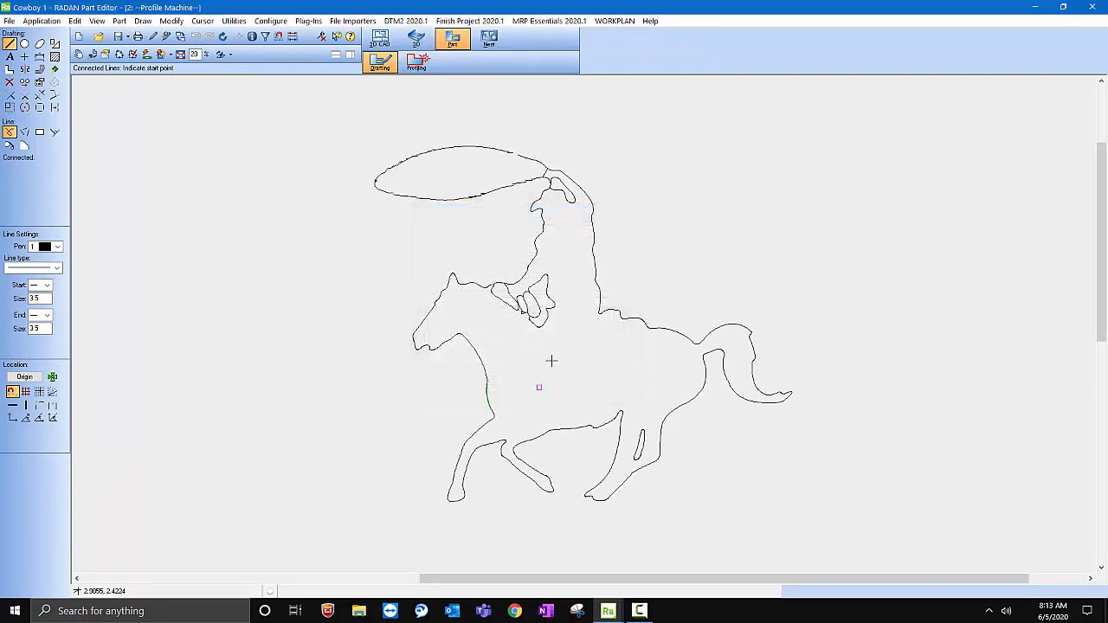
- Delete the lasso loop up to the cowboy's raised hand, leaving the horse-and-rider outline
scroll(562, 348, "up", 3)
scroll(557, 347, "down", 4)
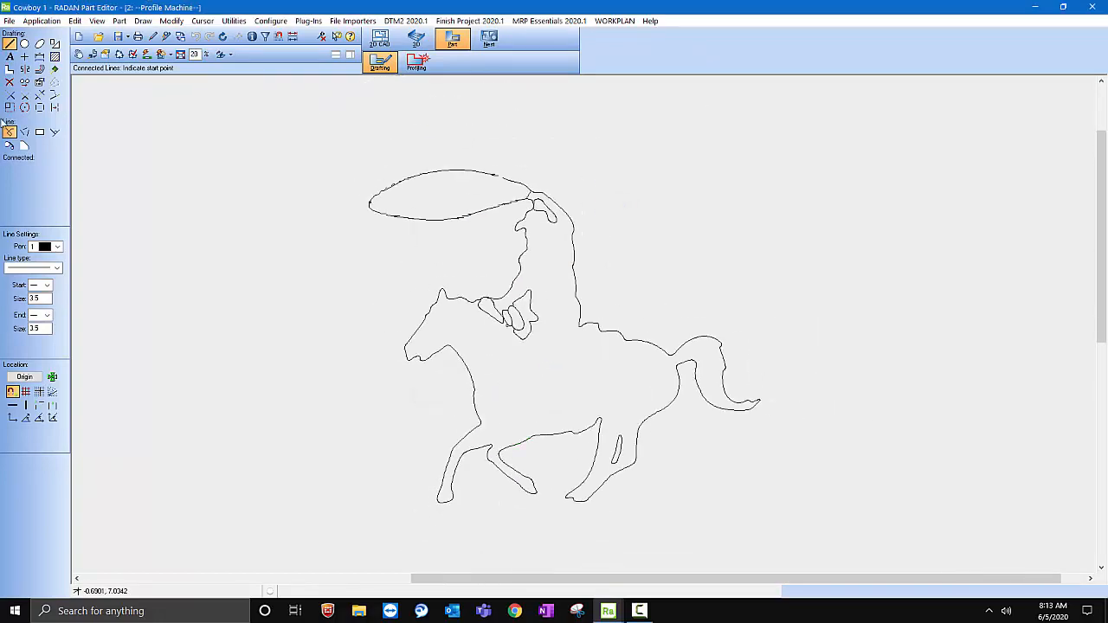
left_click(9, 82)
left_click_drag(269, 156, 492, 250)
left_click(468, 167)
mouse_move(361, 142)
left_mouse_down()
mouse_move(522, 220)
mouse_move(513, 215)
left_mouse_up()
scroll(514, 216, "up", 3)
scroll(510, 208, "down", 2)
left_click_drag(496, 131, 539, 196)
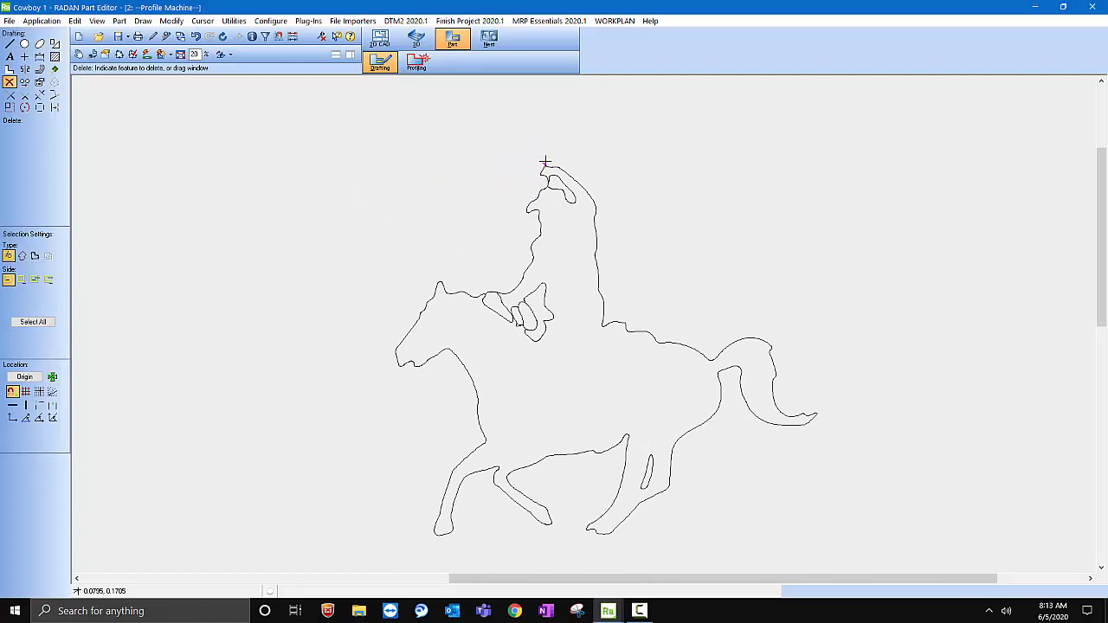
scroll(338, 236, "down", 6)
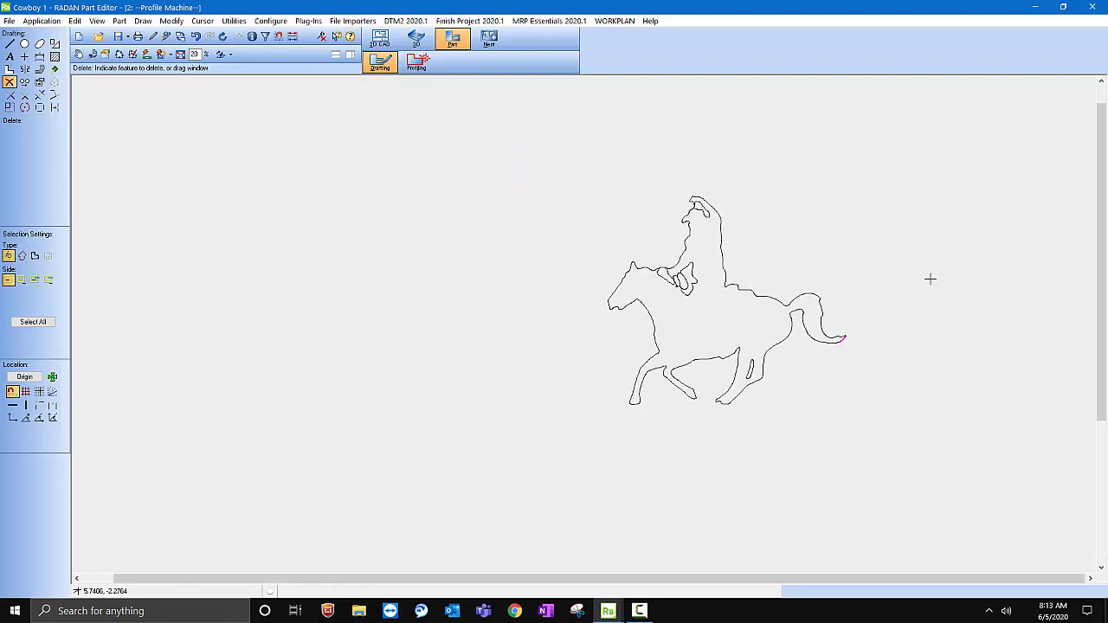
scroll(927, 278, "up", 3)
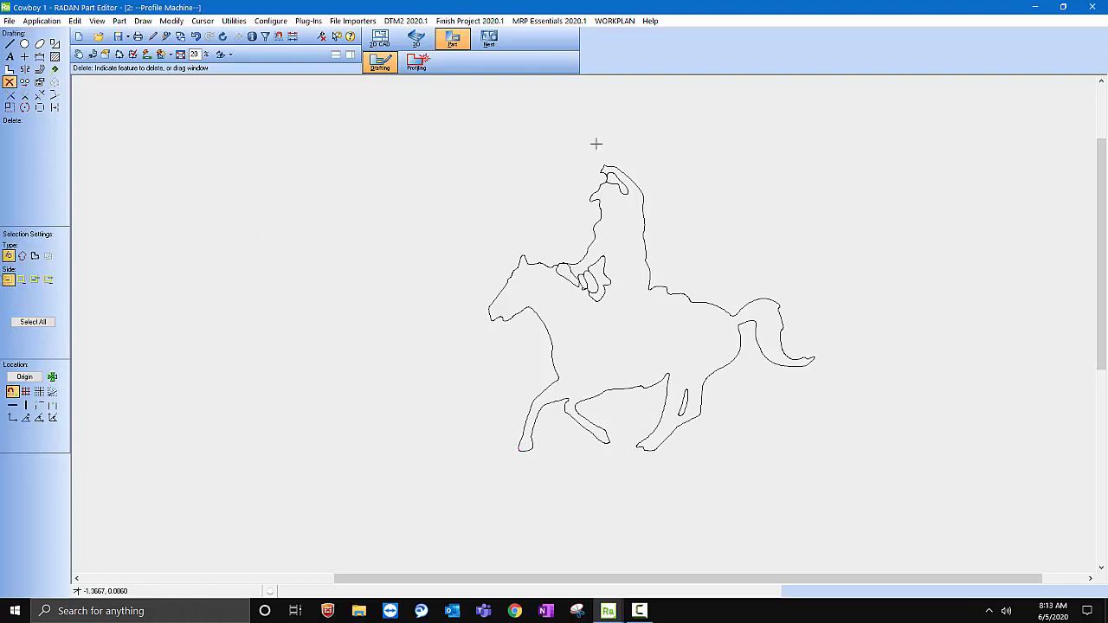
scroll(1038, 395, "up", 4)
scroll(779, 338, "down", 4)
scroll(630, 243, "up", 1)
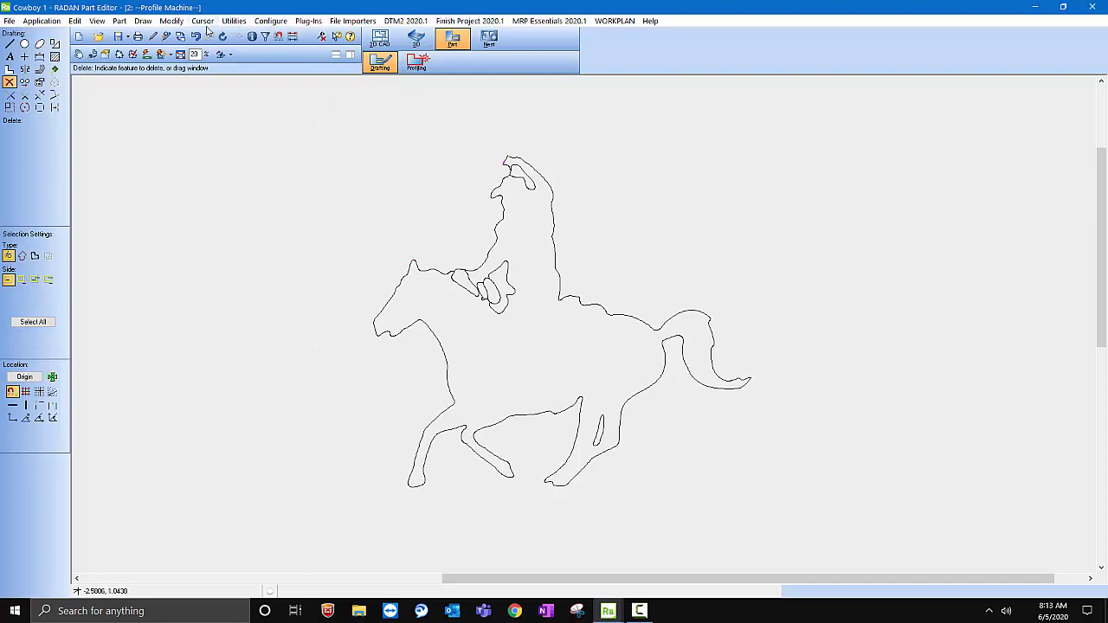
- Jump a copy of the whole horse-and-rider outline to the cursor, anchored at its middle, and copy the cursor object
left_click(54, 69)
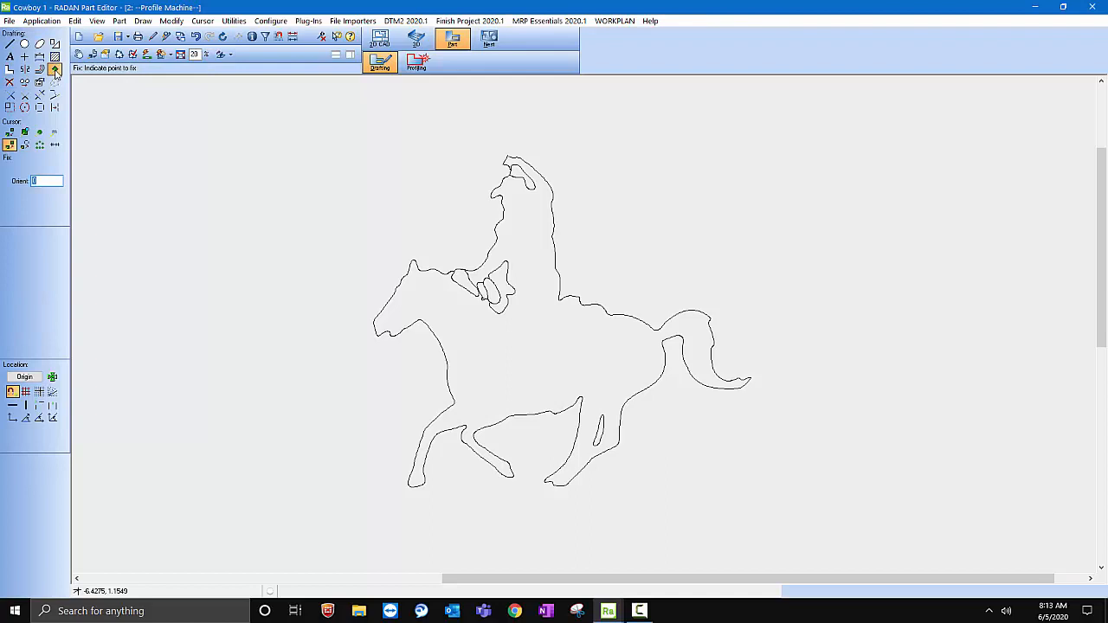
left_click(11, 133)
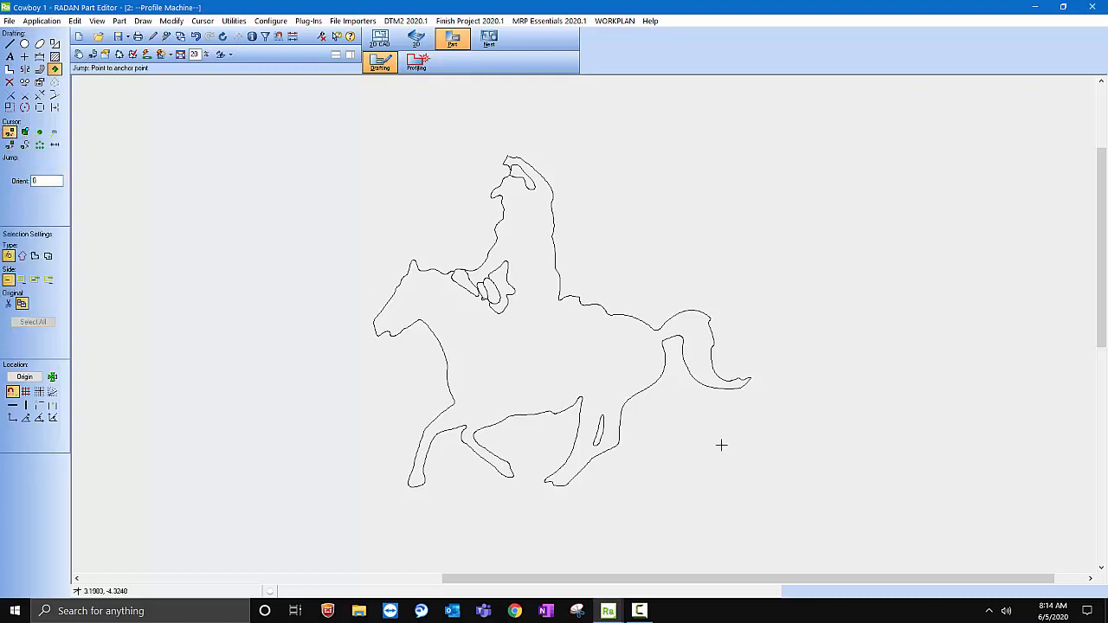
left_click(534, 355)
left_click_drag(283, 99, 789, 539)
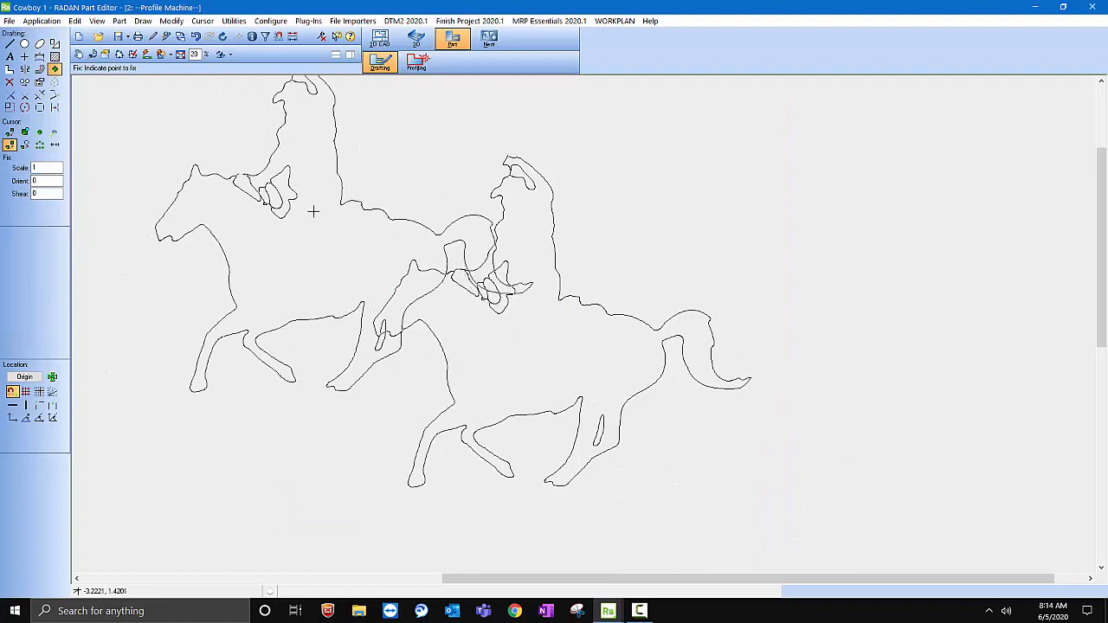
left_click(206, 21)
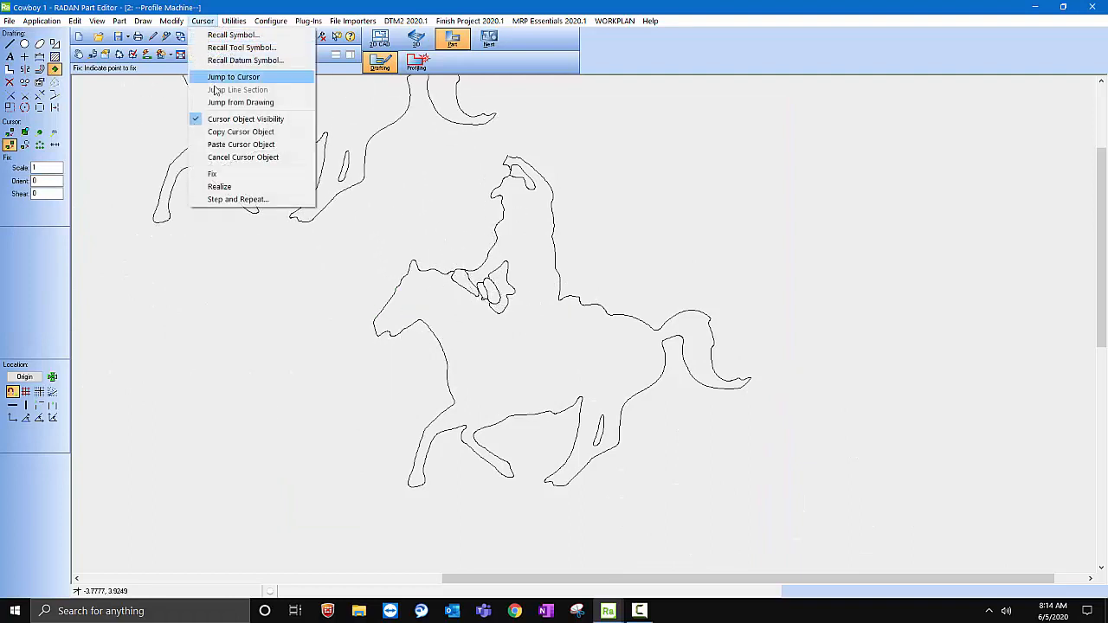
left_click(240, 132)
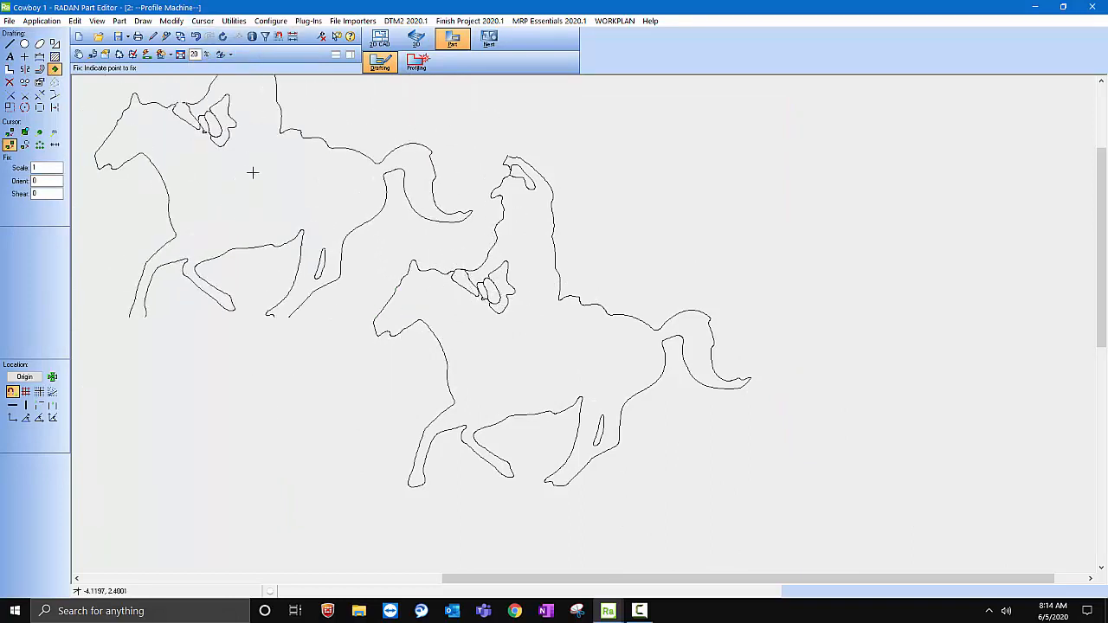
- Close the Cowboy 1 part without saving its changes
left_click(1092, 6)
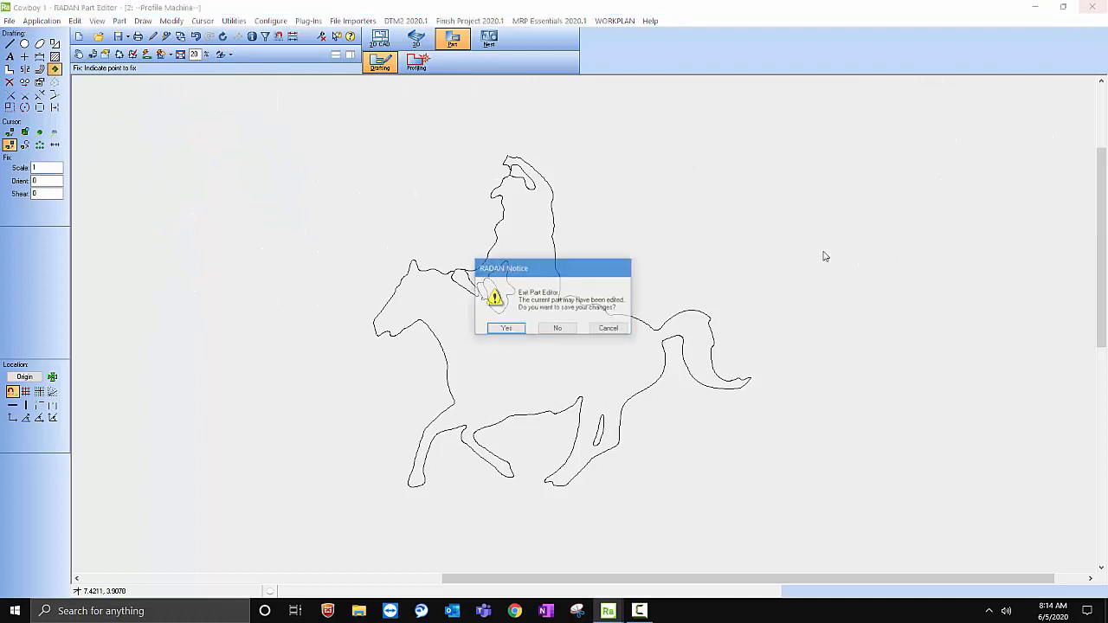
left_click(558, 328)
left_click(583, 348)
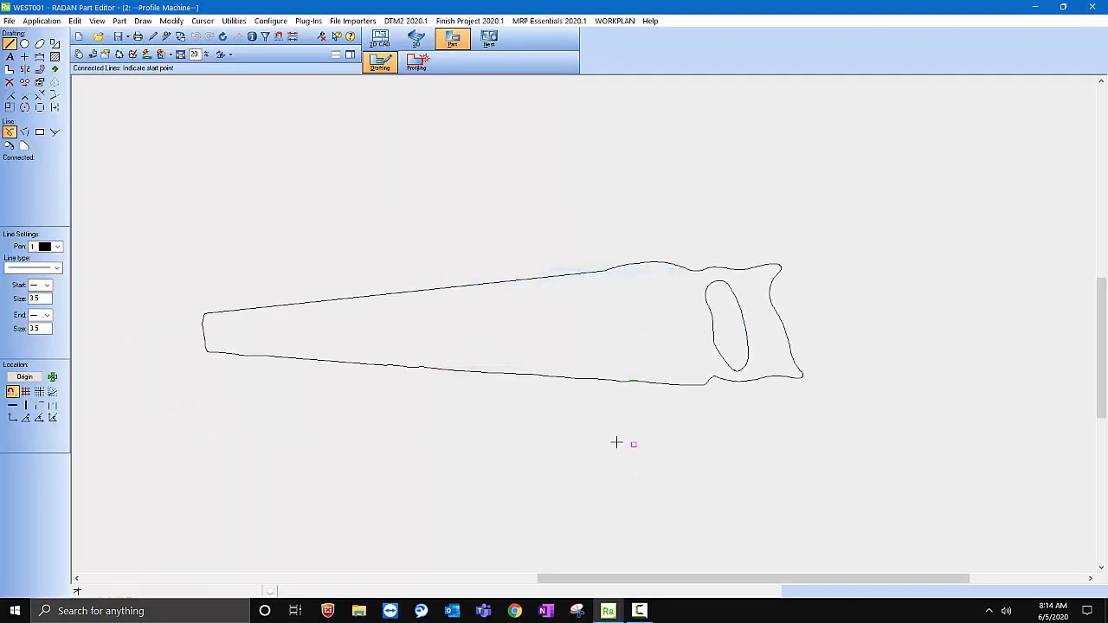
- Paste the copied horse-and-rider cursor object into the WEST001 part and fix it in front of the handsaw's blade tip
scroll(484, 380, "up", 2)
scroll(519, 353, "down", 3)
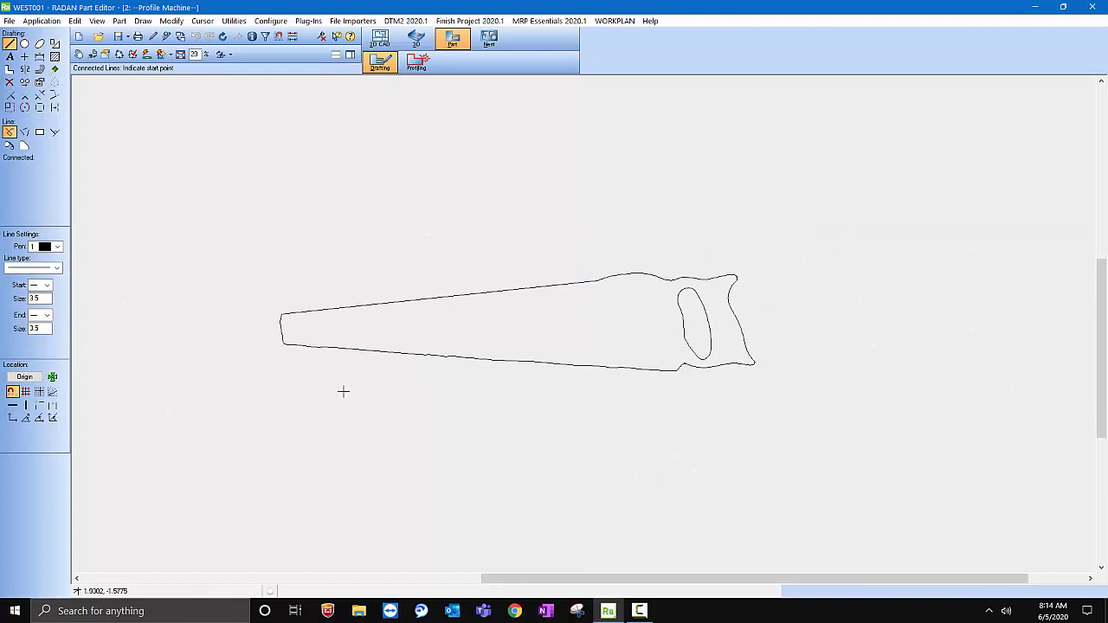
scroll(306, 402, "up", 1)
scroll(316, 391, "down", 1)
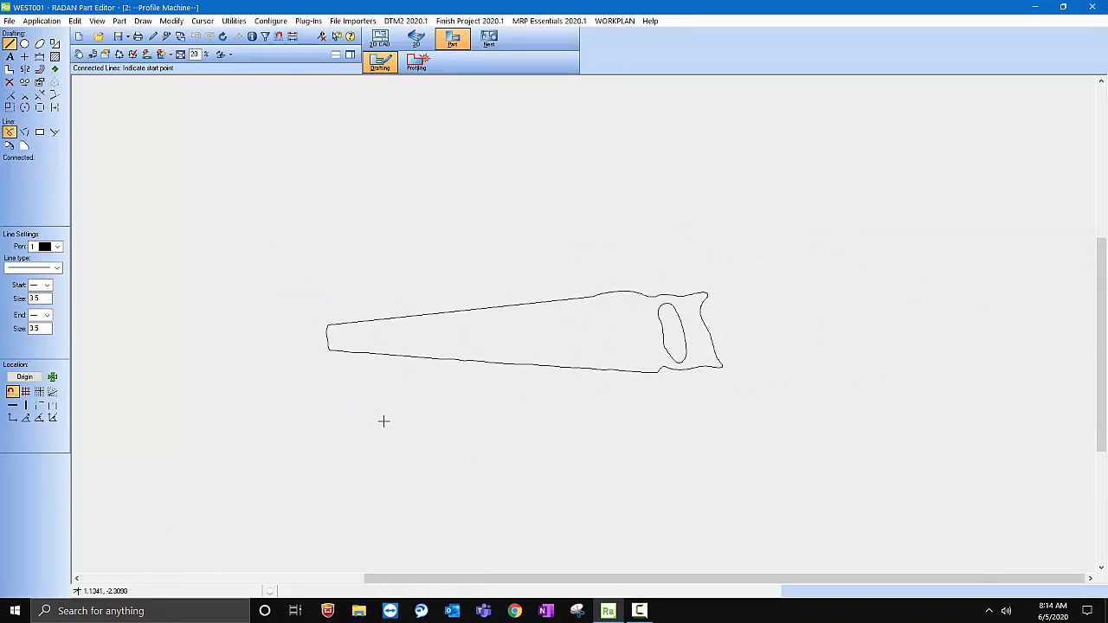
scroll(398, 436, "down", 2)
scroll(831, 467, "up", 1)
scroll(830, 467, "up", 1)
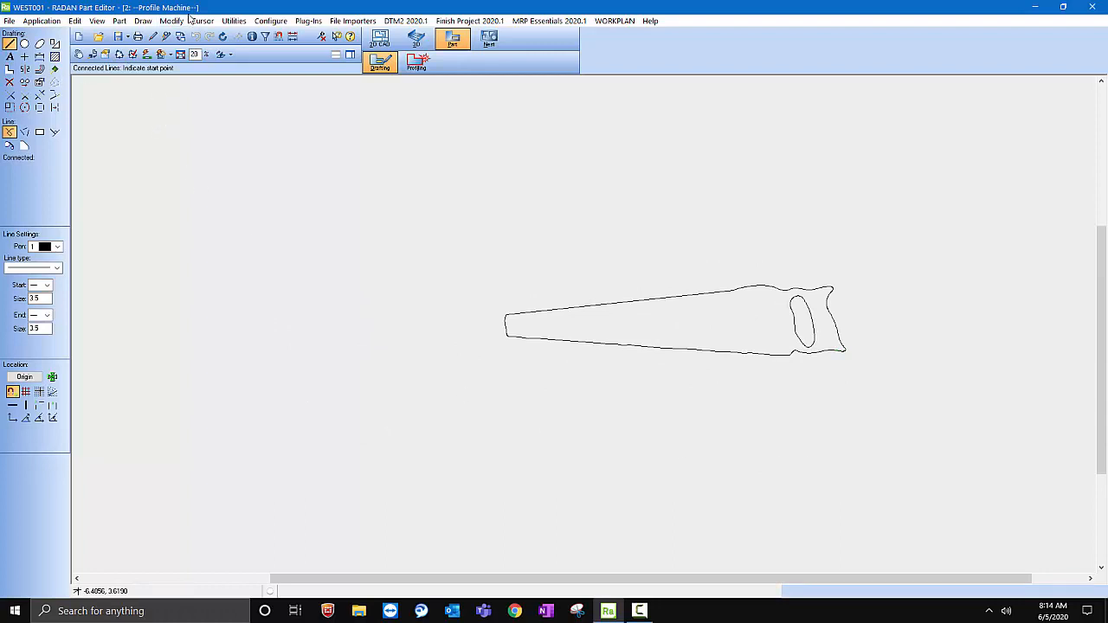
left_click(202, 21)
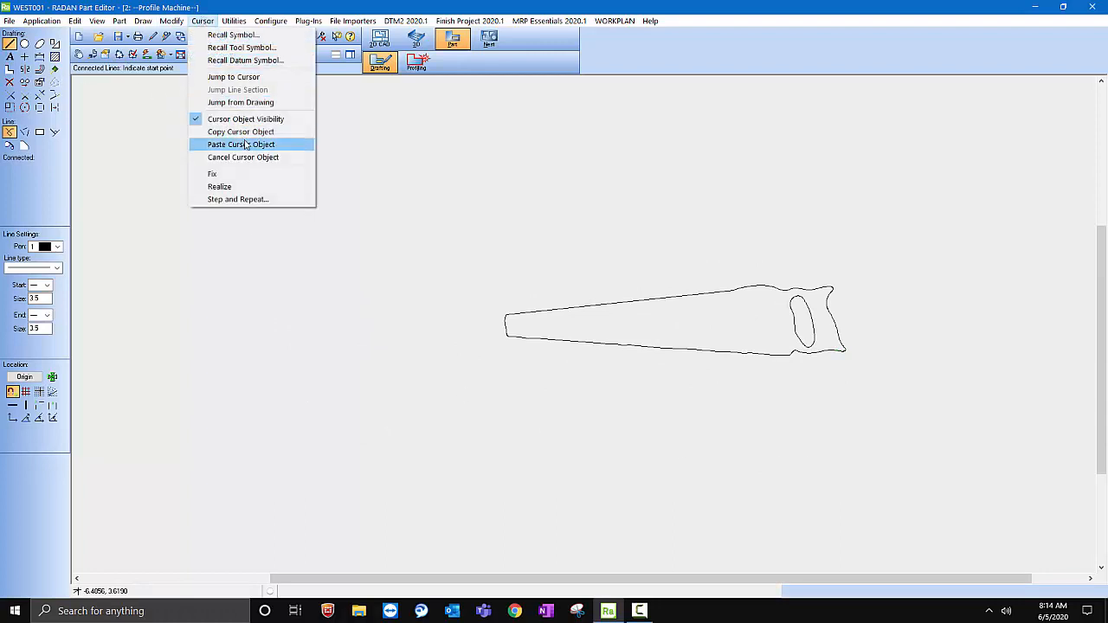
left_click(240, 143)
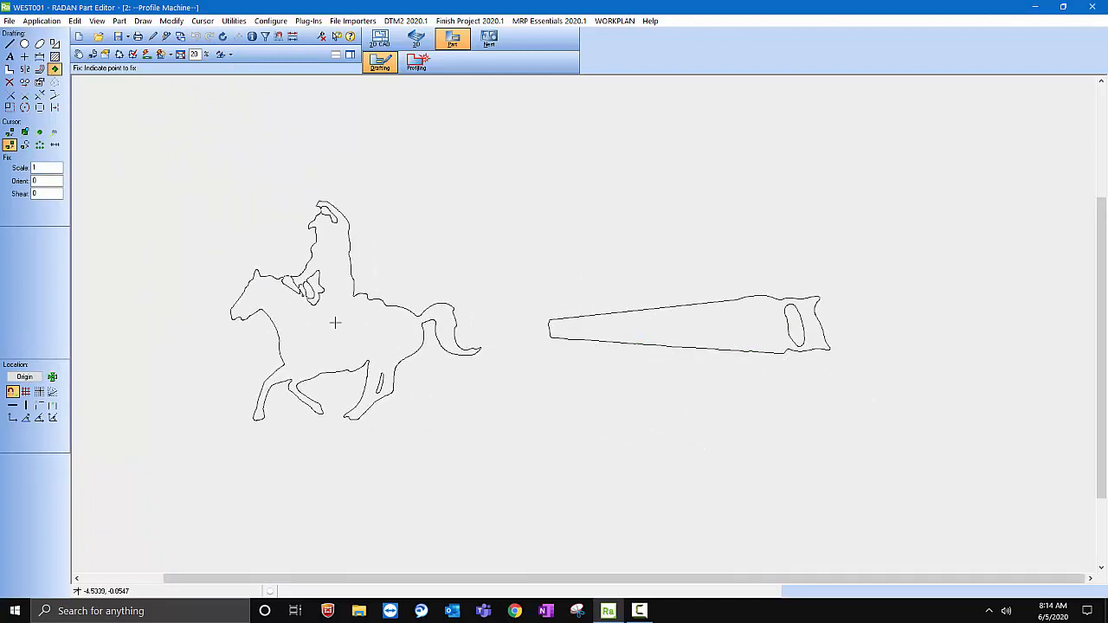
left_click(334, 321)
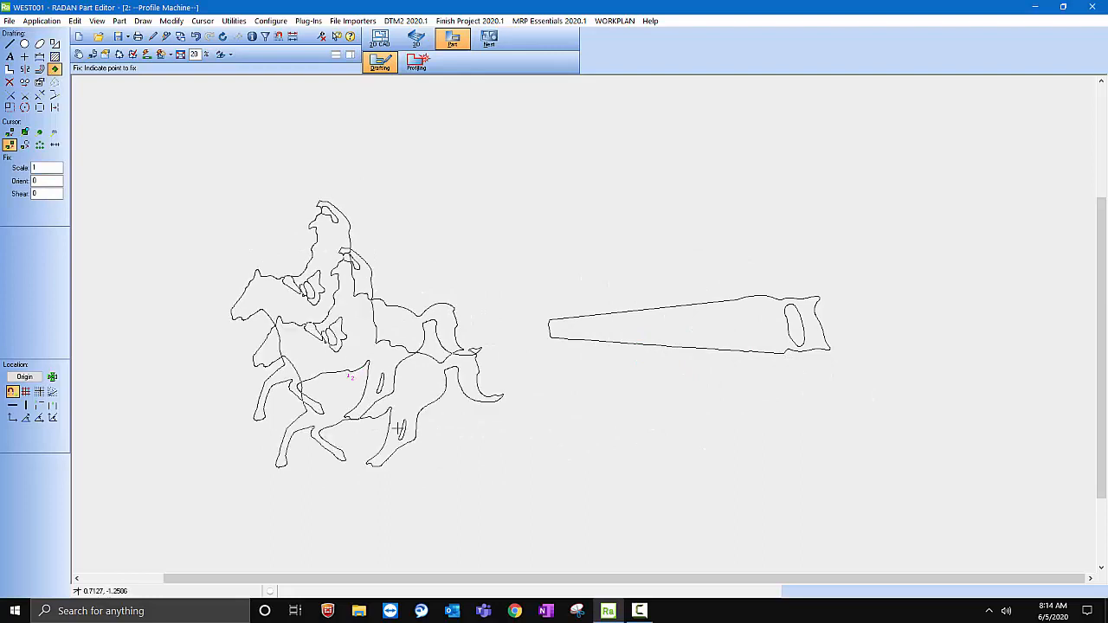
- Window-scale the handsaw outline by 2.5 in X and Y about a point at the middle of its blade
left_click(9, 81)
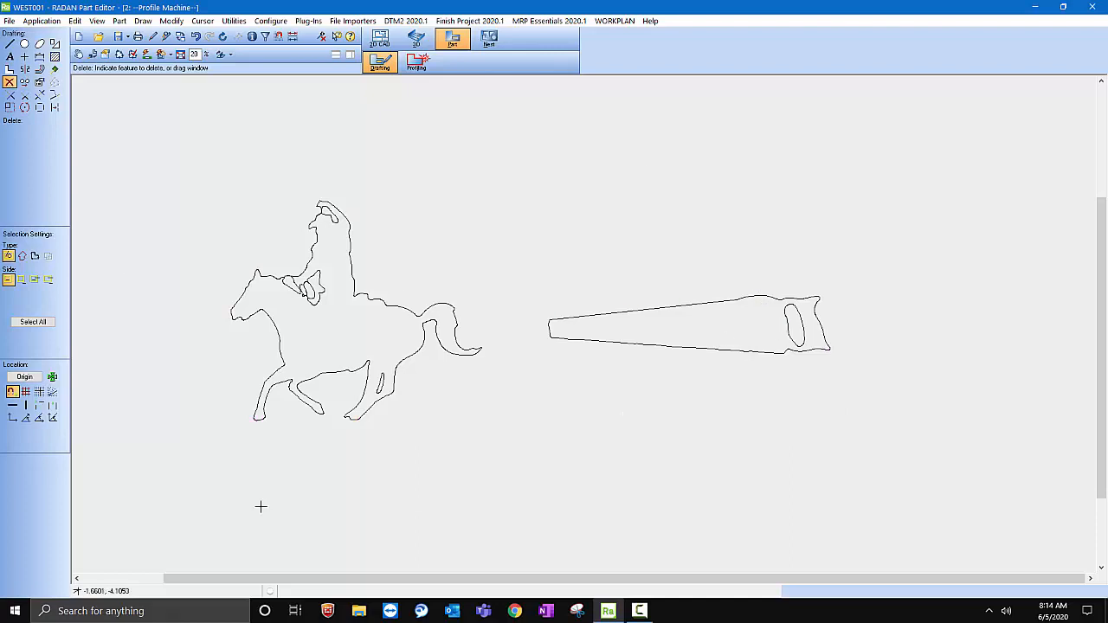
scroll(208, 491, "down", 1)
scroll(208, 492, "down", 2)
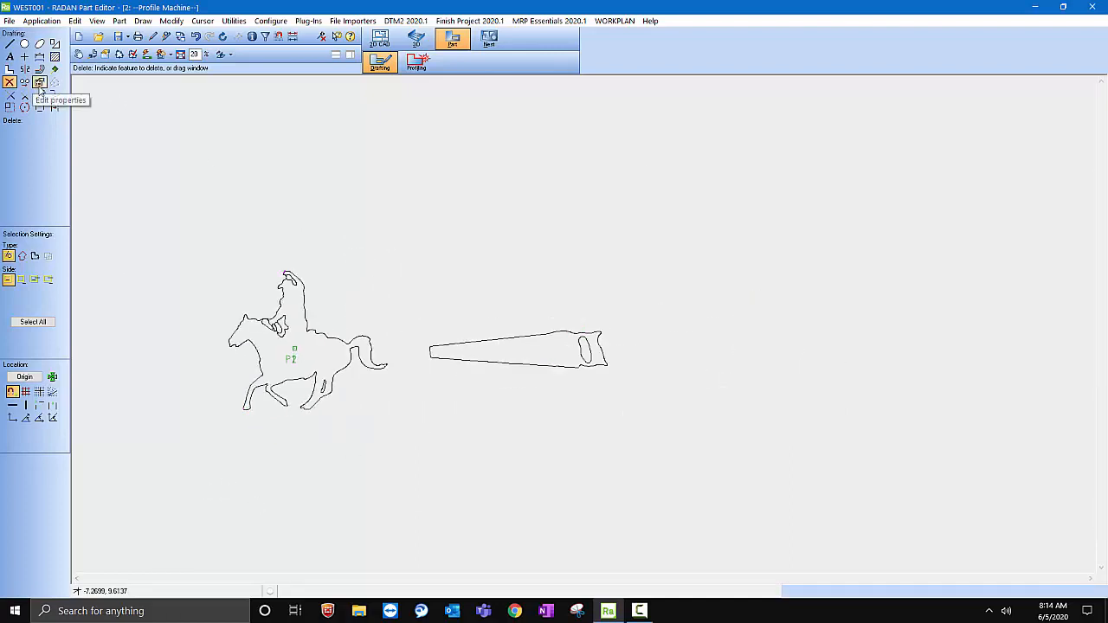
left_click(9, 107)
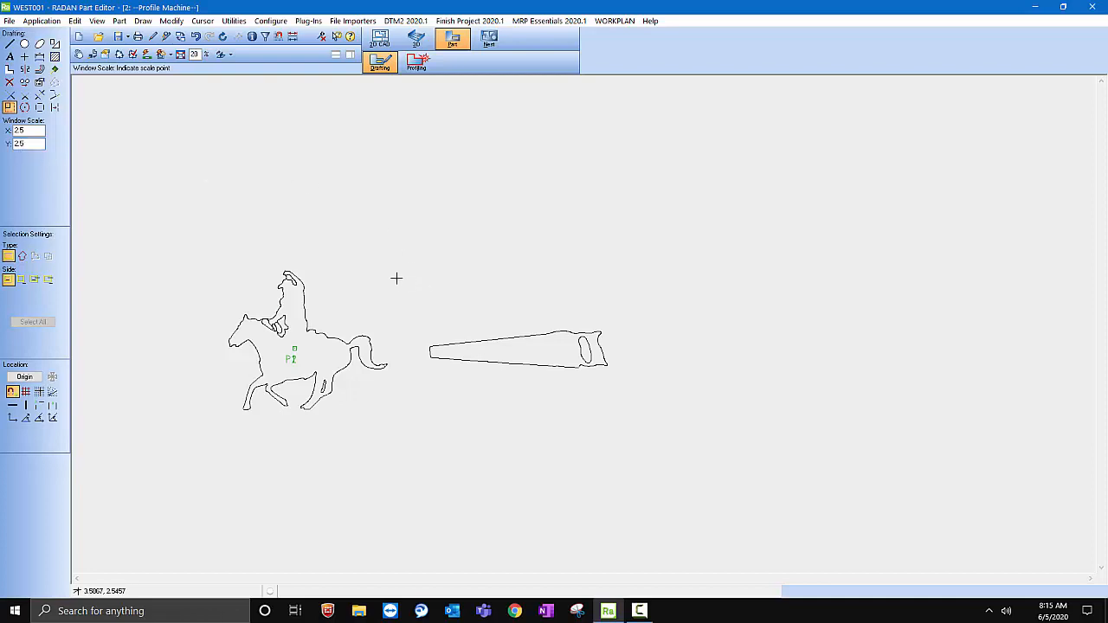
left_click(510, 352)
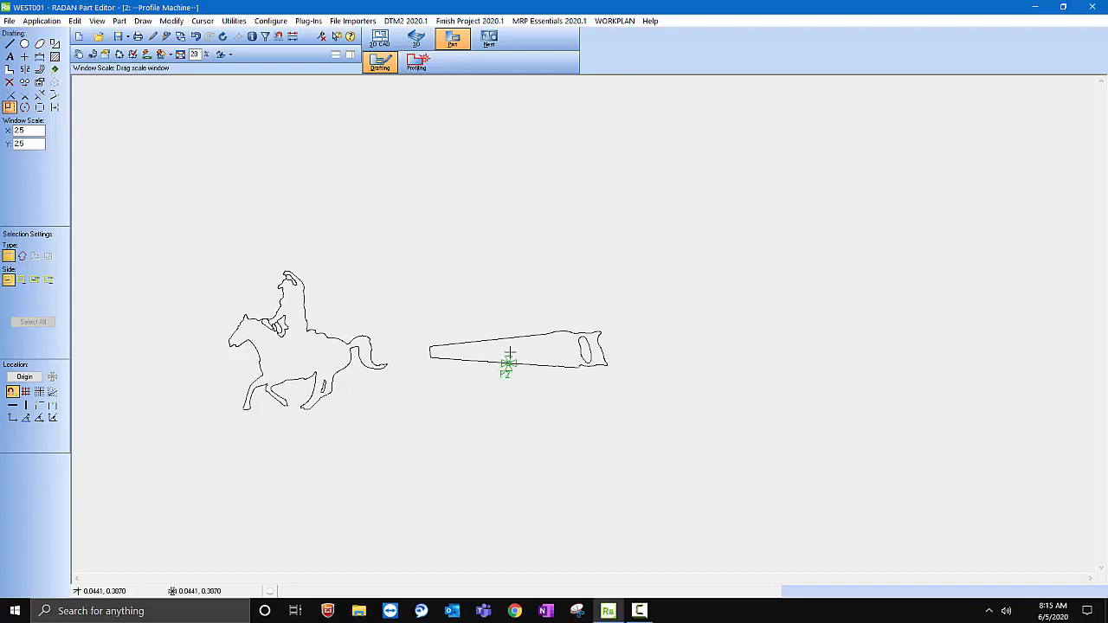
left_click_drag(408, 277, 626, 394)
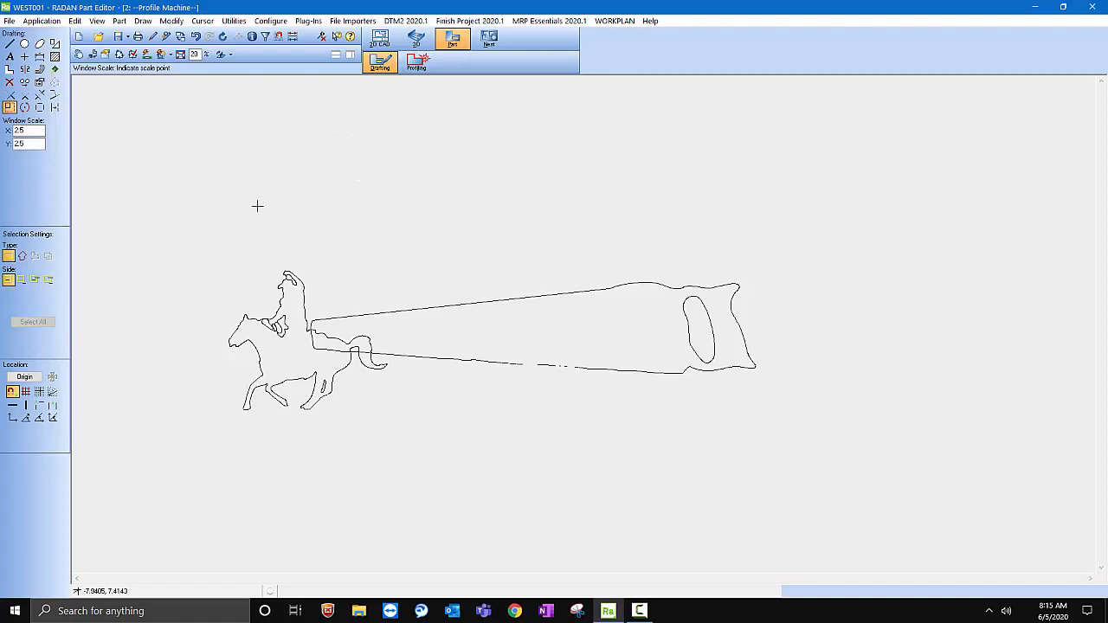
scroll(236, 352, "up", 2)
scroll(323, 353, "down", 2)
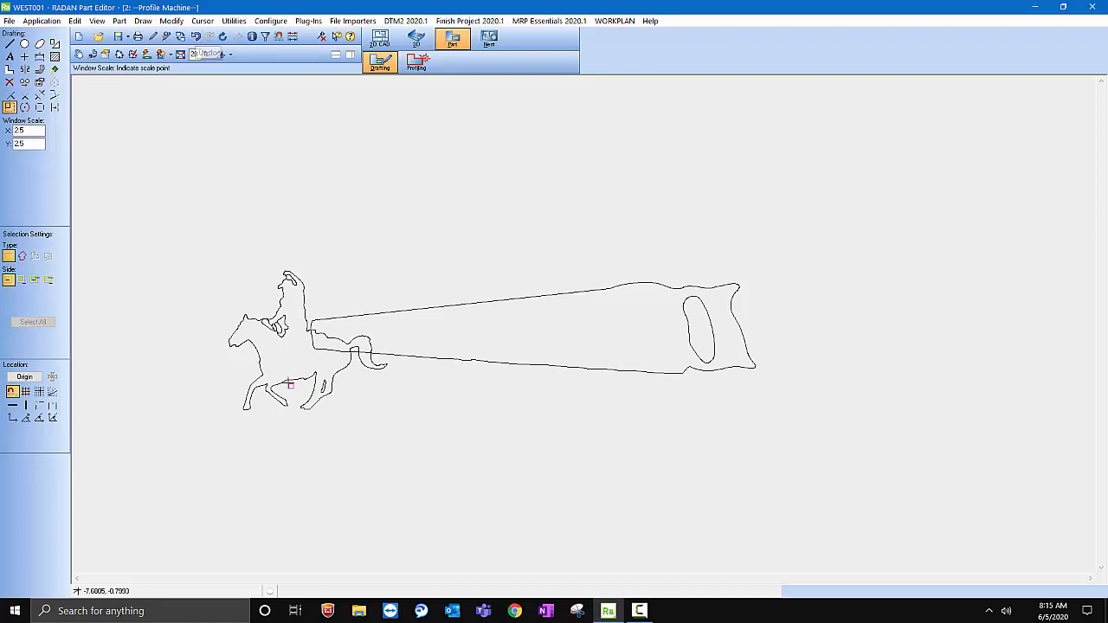
- Delete all of the horse-and-rider geometry, including the tail pieces overlapping the blade, keeping only the handsaw
left_click(202, 21)
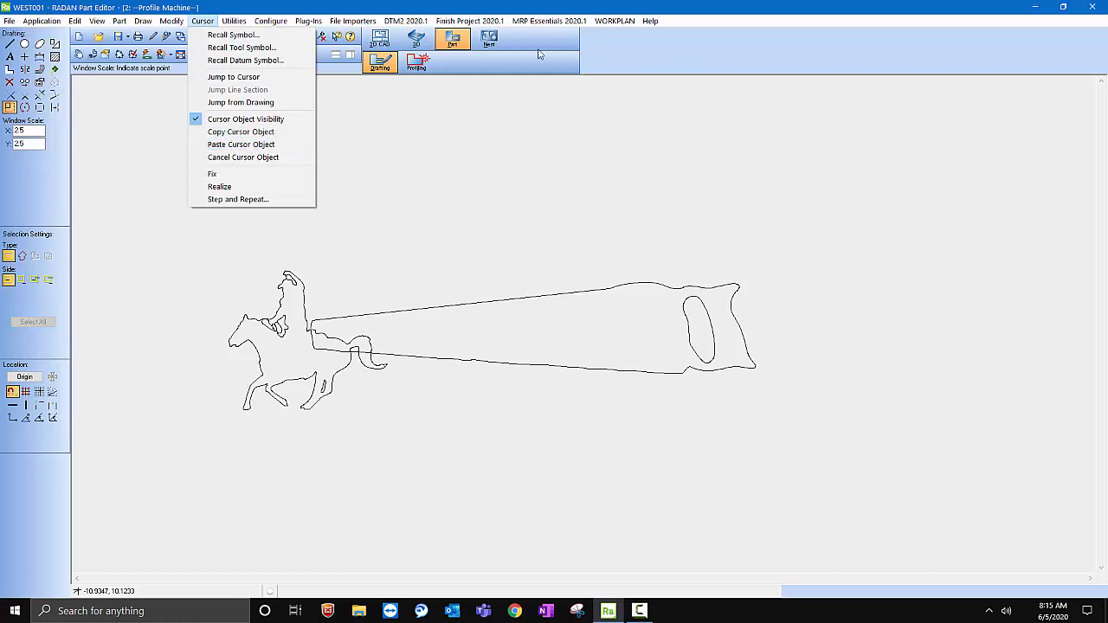
left_click(730, 48)
left_click(9, 81)
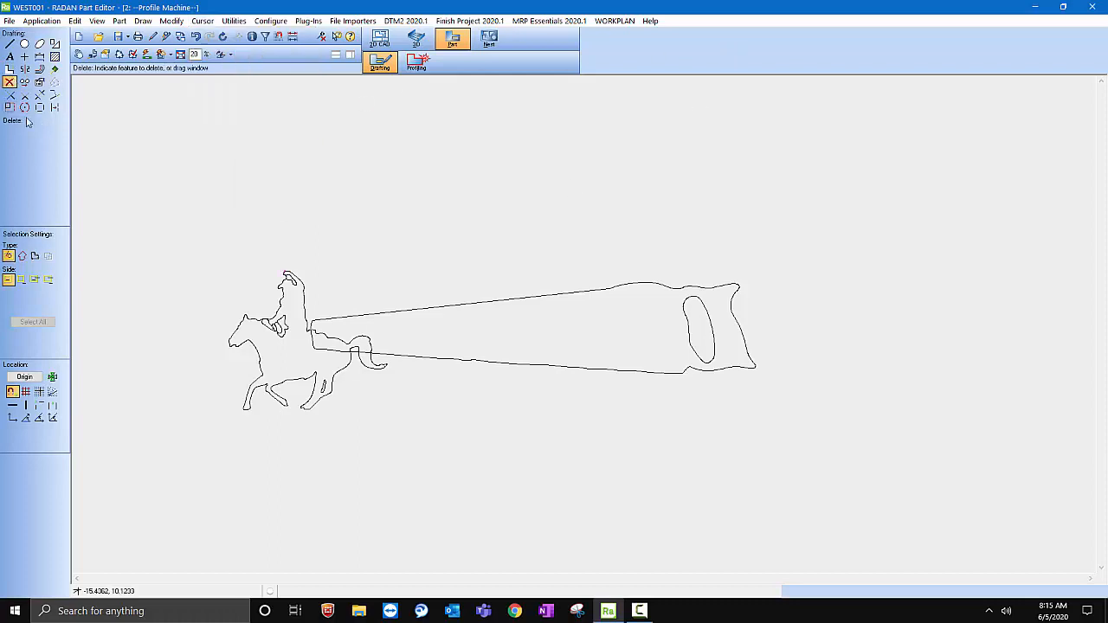
mouse_move(183, 176)
left_mouse_down()
mouse_move(317, 455)
mouse_move(304, 359)
mouse_move(295, 367)
left_mouse_up()
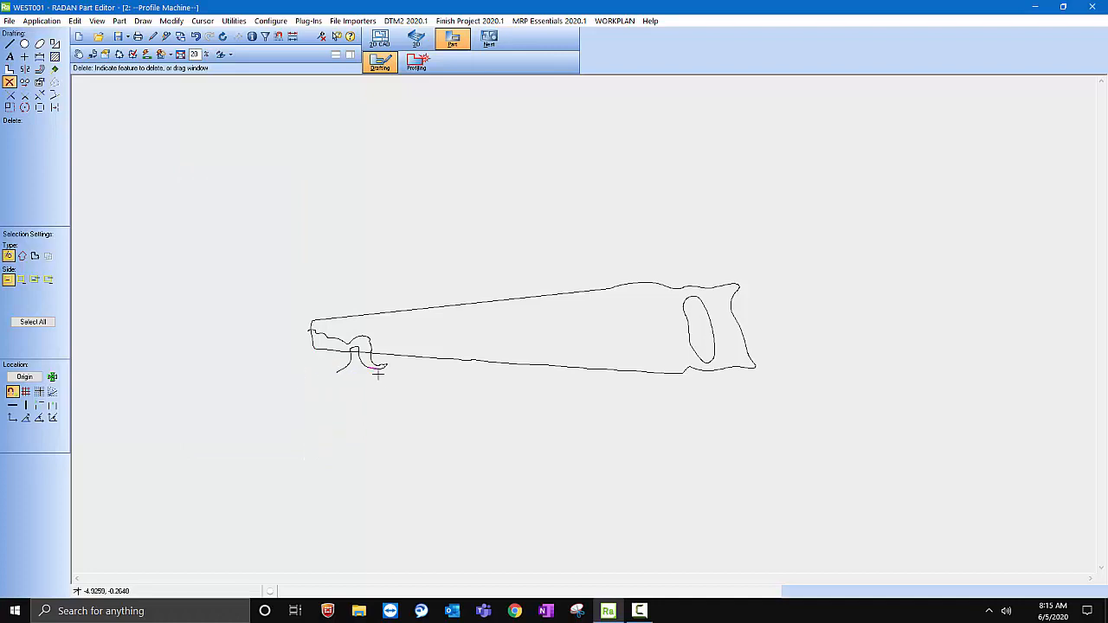
left_click_drag(429, 402, 304, 364)
scroll(328, 308, "up", 2)
left_click_drag(524, 310, 423, 280)
left_click_drag(514, 289, 649, 346)
mouse_move(556, 310)
left_mouse_down()
mouse_move(578, 372)
mouse_move(616, 390)
mouse_move(564, 388)
mouse_move(594, 366)
mouse_move(597, 380)
mouse_move(621, 373)
mouse_move(629, 387)
left_mouse_up()
scroll(150, 247, "down", 4)
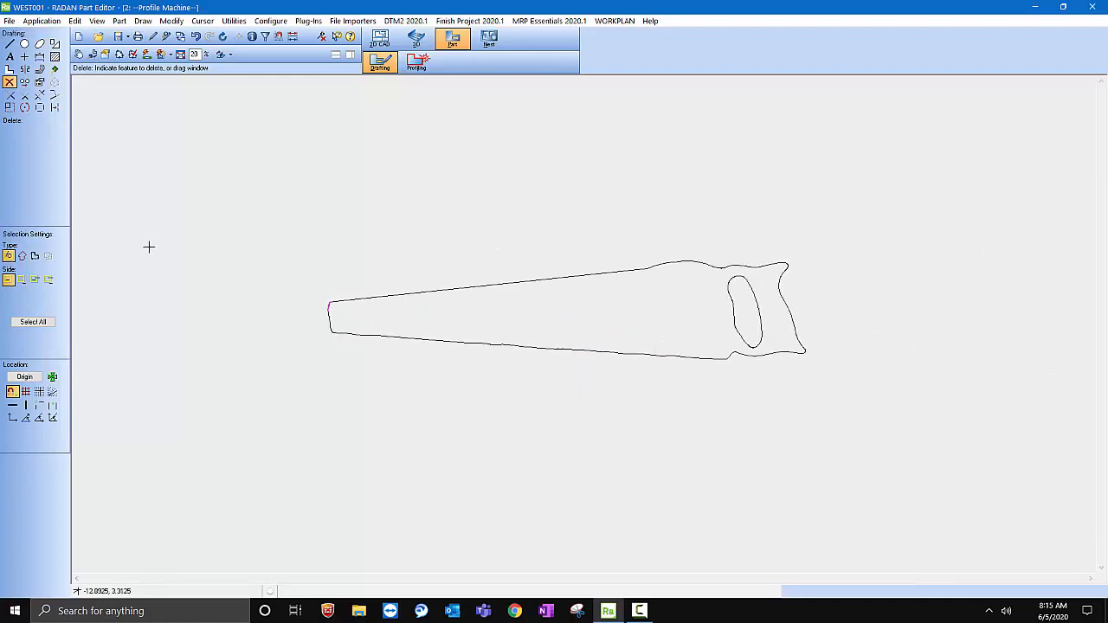
- Try window-scaling the handsaw by 4.5 in X and Y about its middle, and undo that scaling
left_click(11, 106)
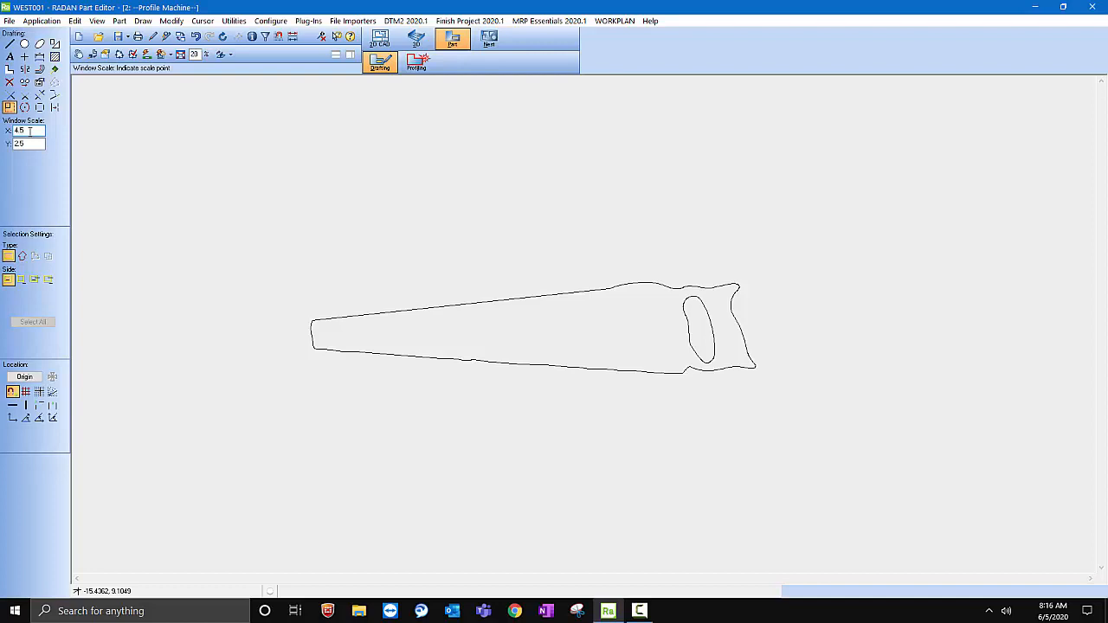
key("Tab")
left_click(524, 329)
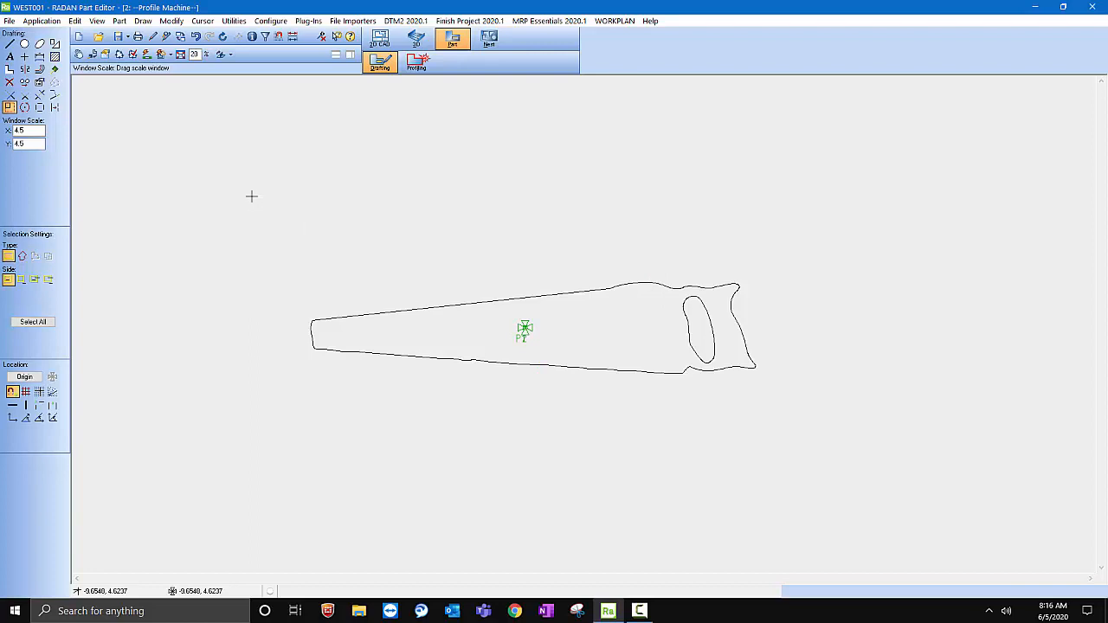
left_click_drag(249, 188, 811, 482)
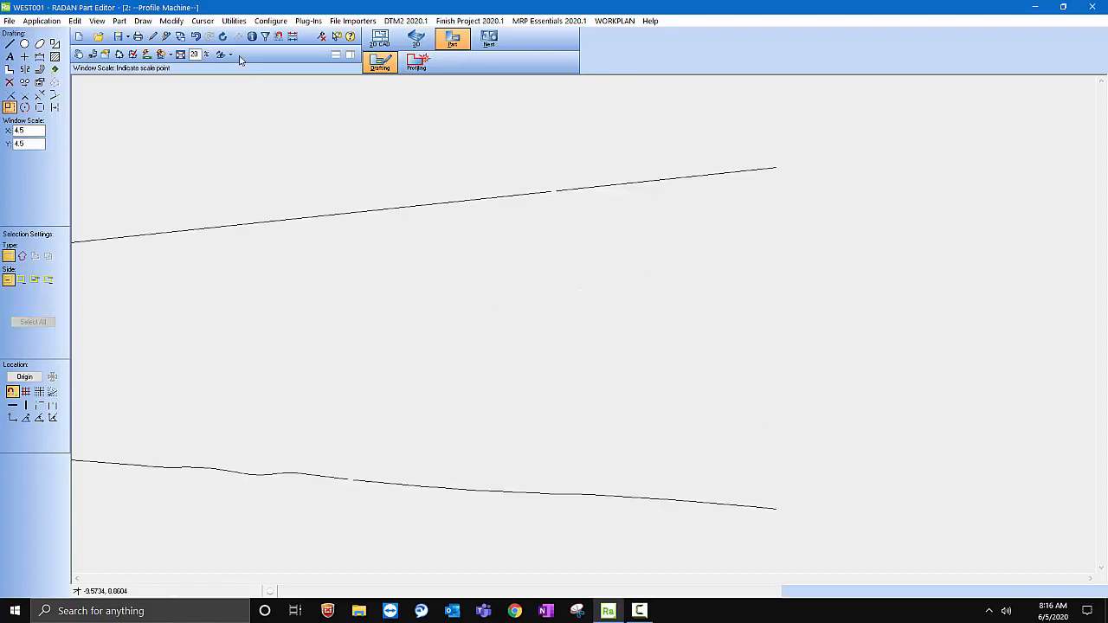
left_click(194, 36)
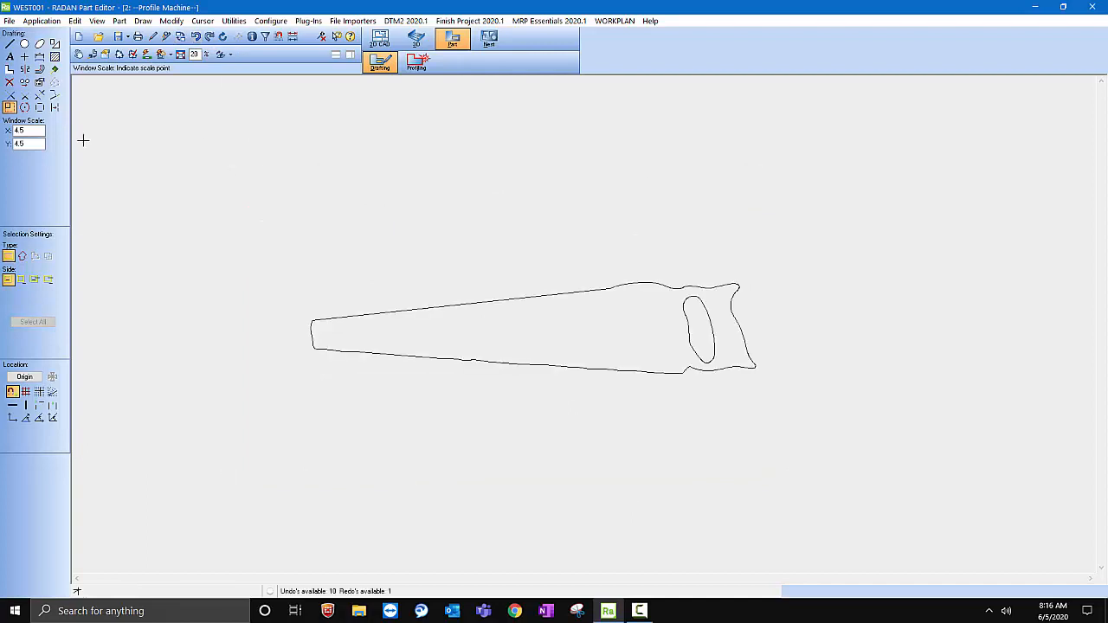
- Set the window scale to 2.5 in X and Y and enlarge the whole handsaw about its middle
double_click(8, 130)
double_click(38, 145)
left_click(562, 342)
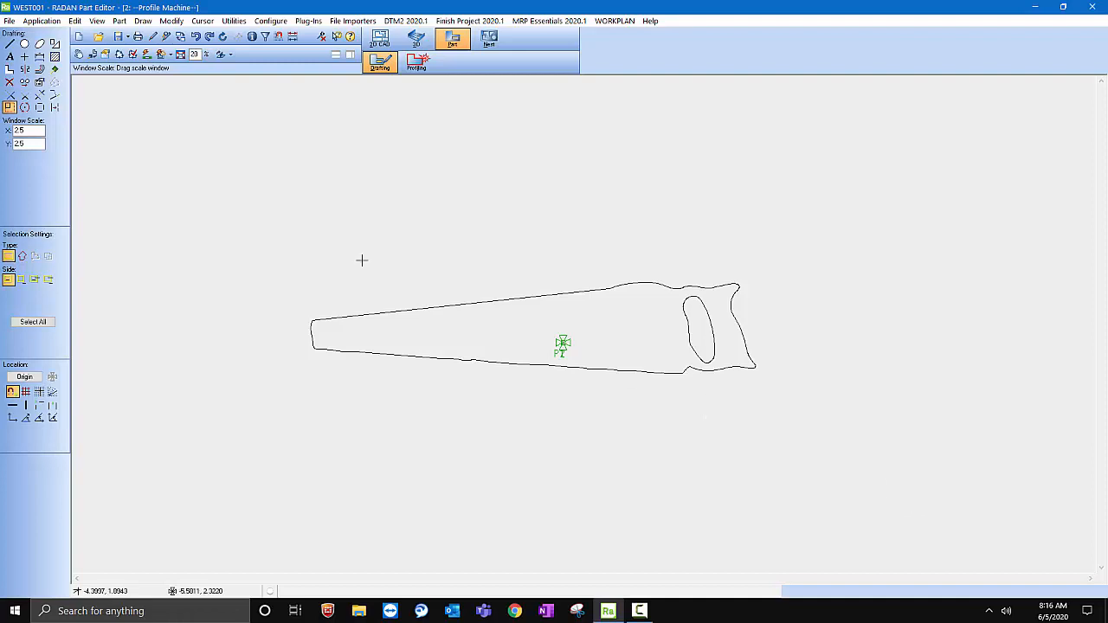
left_click_drag(223, 183, 754, 493)
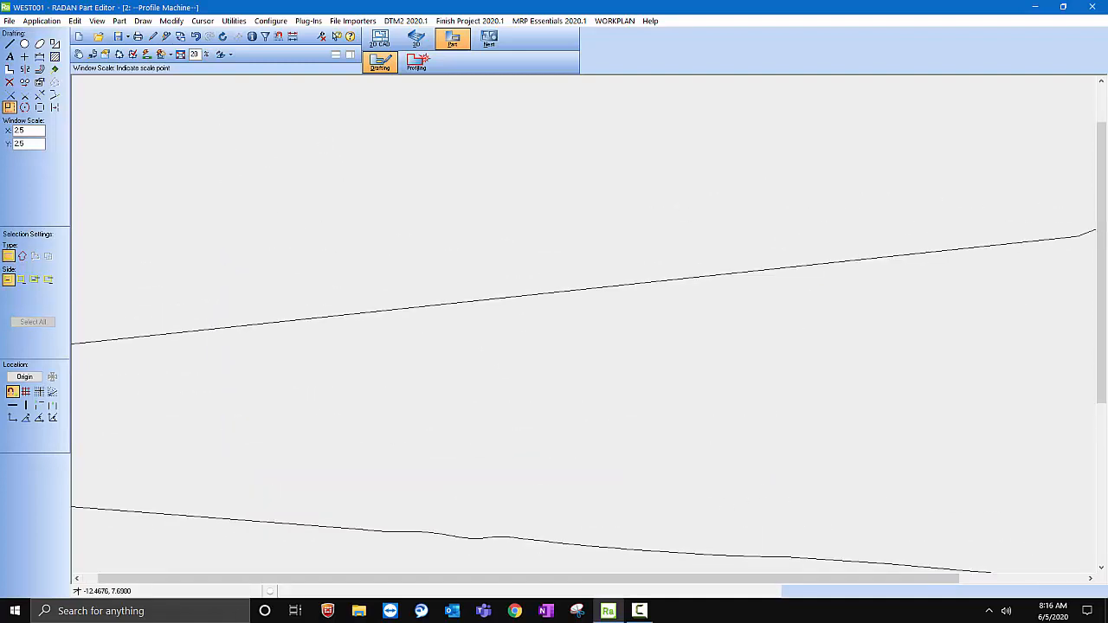
- Save the enlarged handsaw part as WEST001.sym in the Raster To Vector folder
left_click(10, 20)
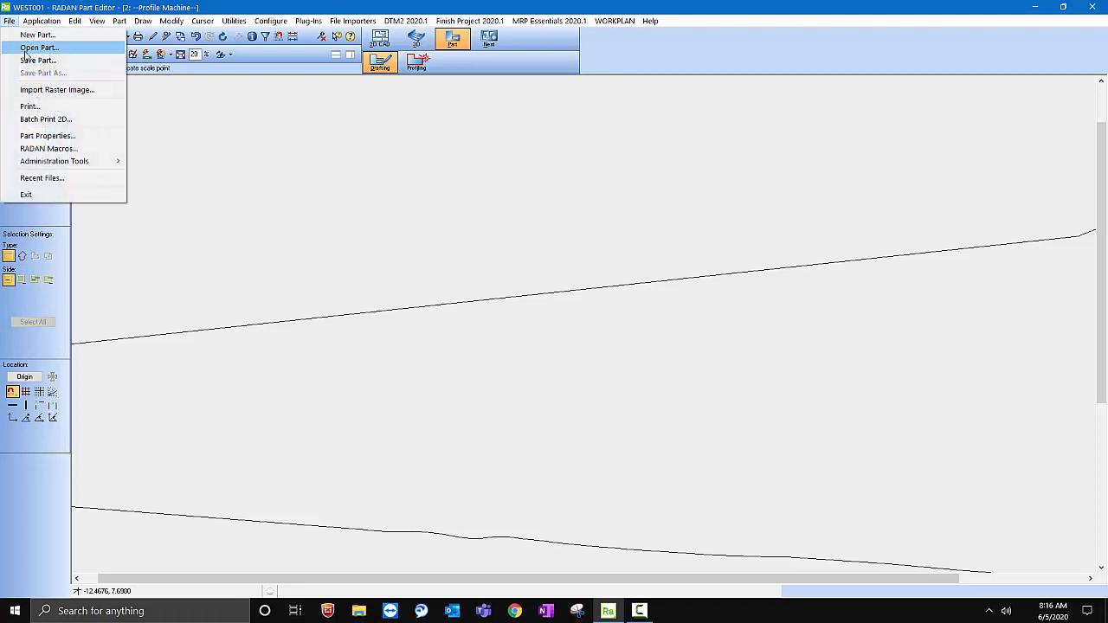
left_click(36, 59)
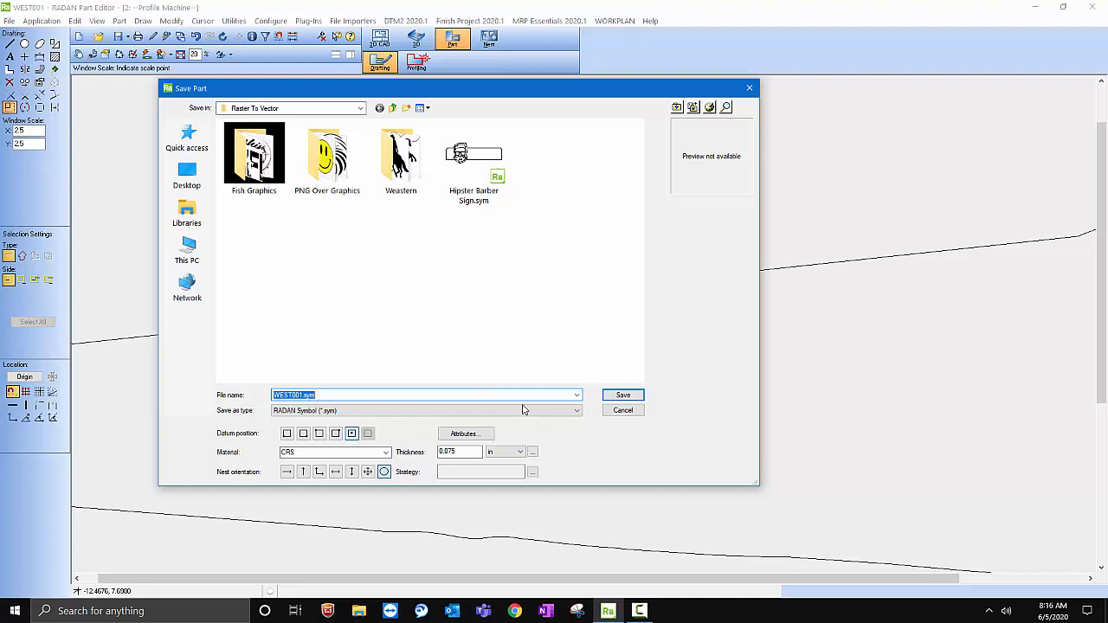
left_click(620, 395)
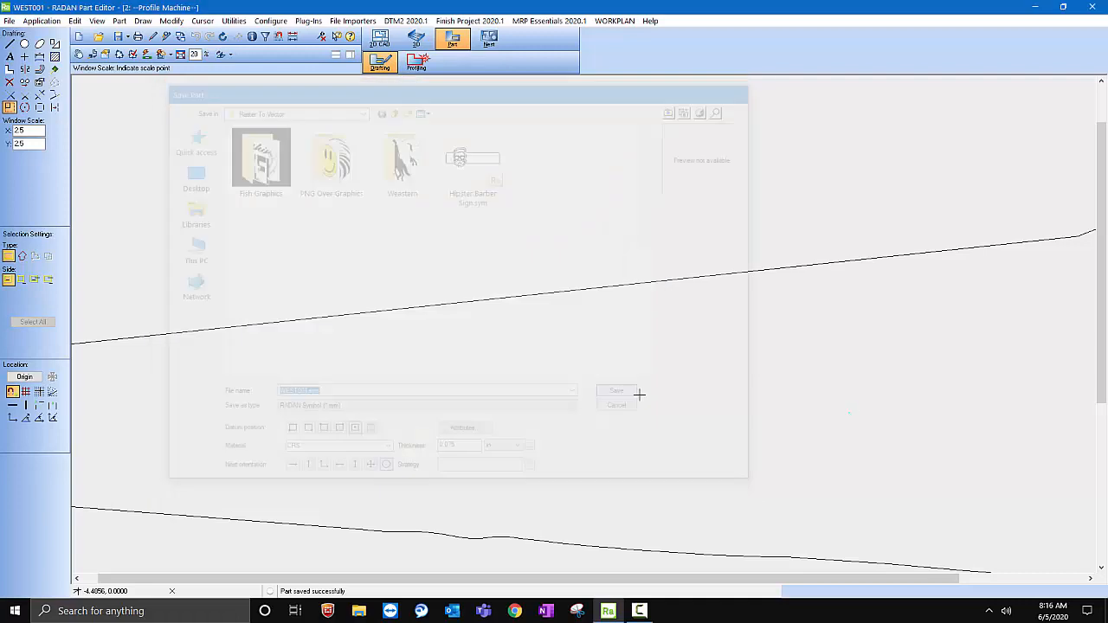
- Reopen WEST001.sym from the recent parts so the whole handsaw fits the drawing area
left_click(9, 21)
left_click(36, 179)
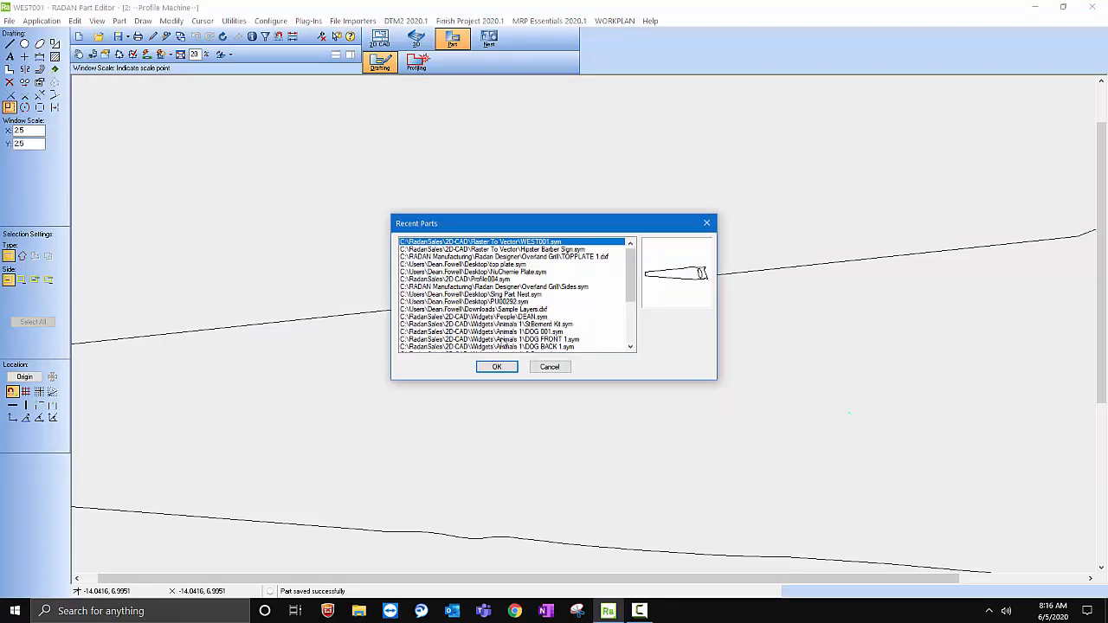
left_click(495, 368)
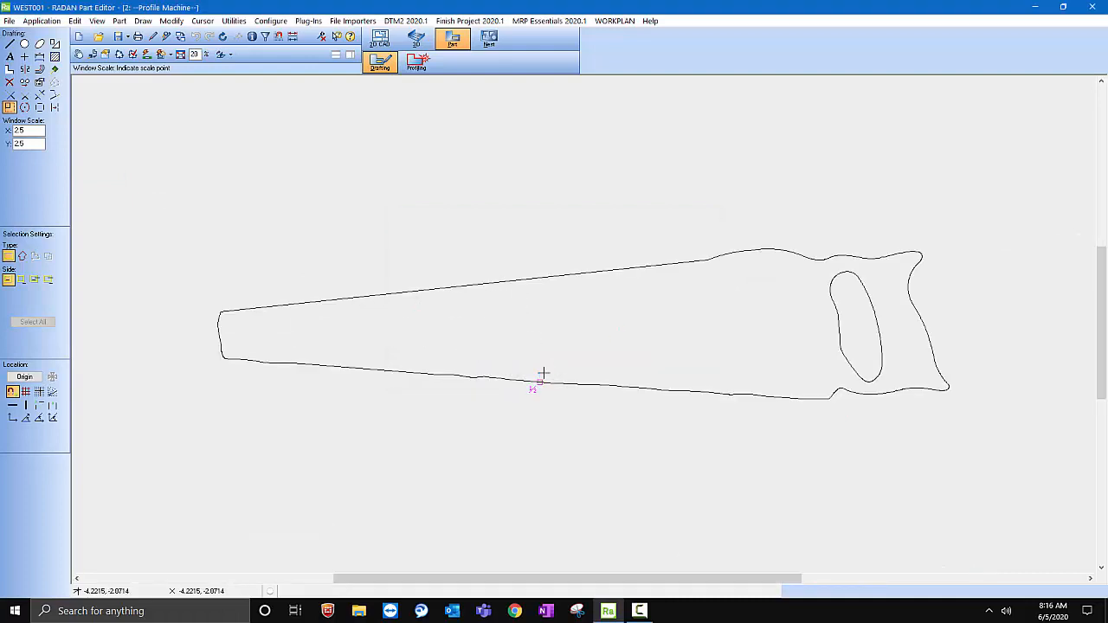
scroll(960, 405, "up", 2)
scroll(589, 346, "down", 2)
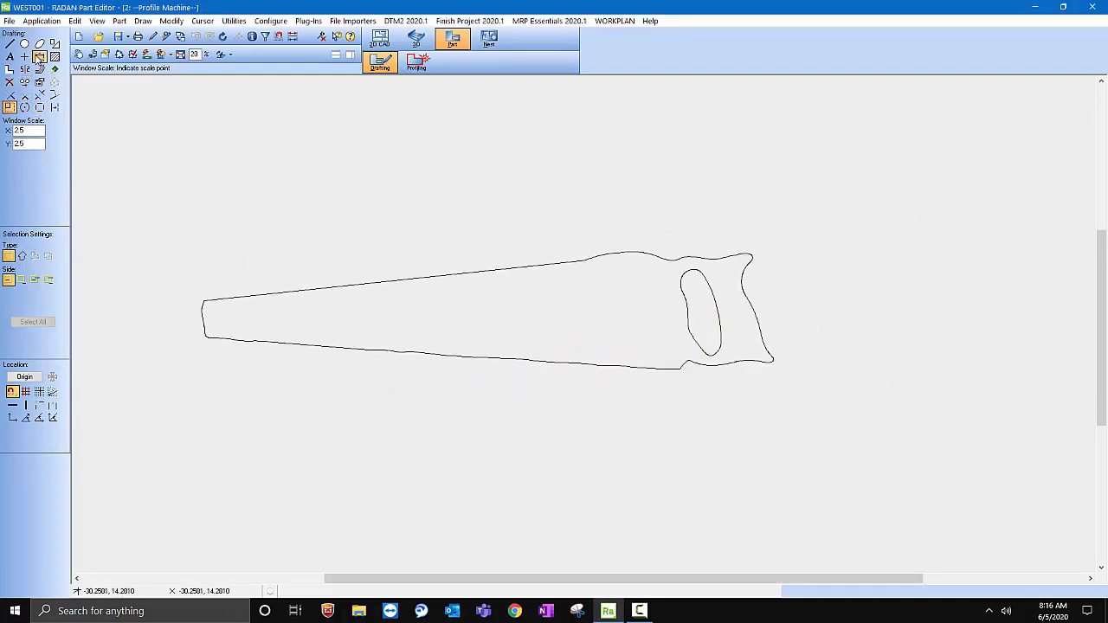
- Add a linear dimension for the handsaw's overall length, from the blade tip to the handle's rear edge, placed above the saw
left_click(39, 57)
left_click(197, 273)
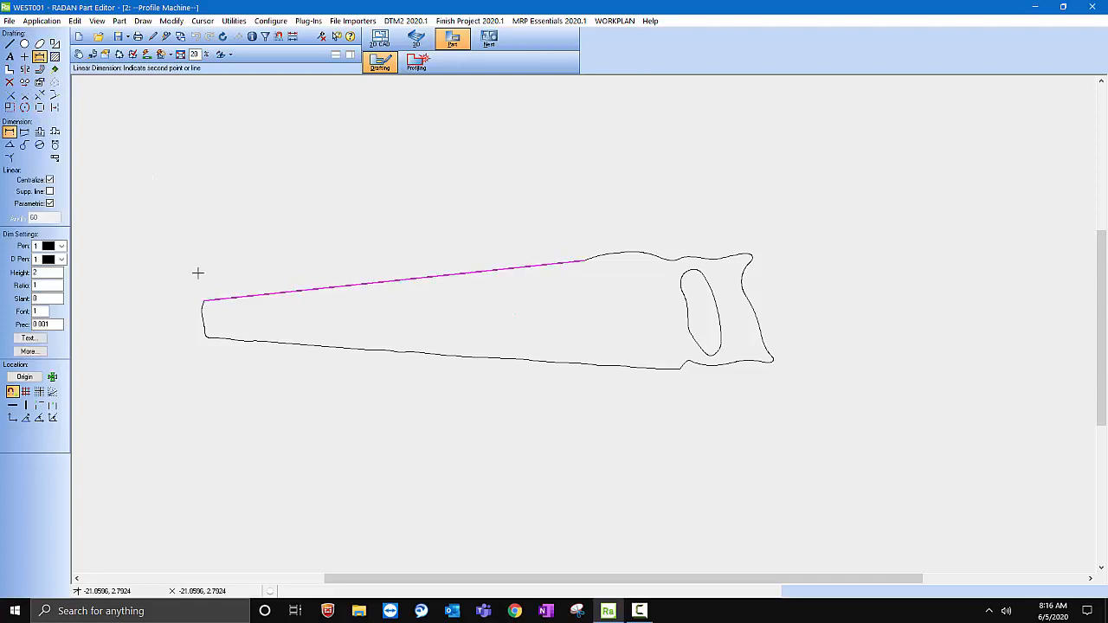
left_click(775, 249)
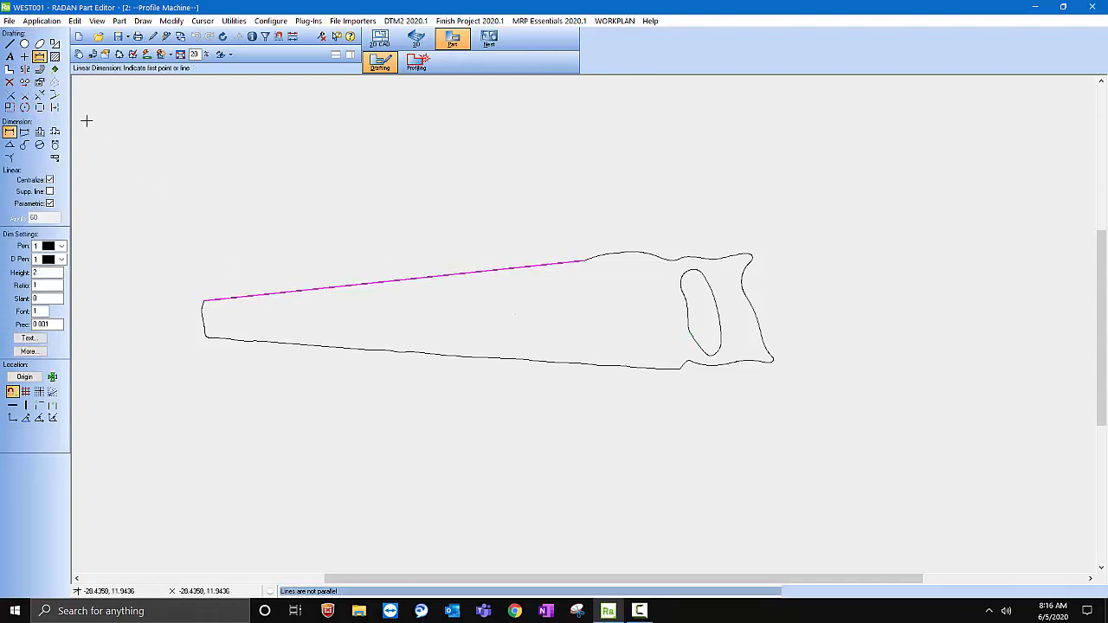
left_click(201, 310)
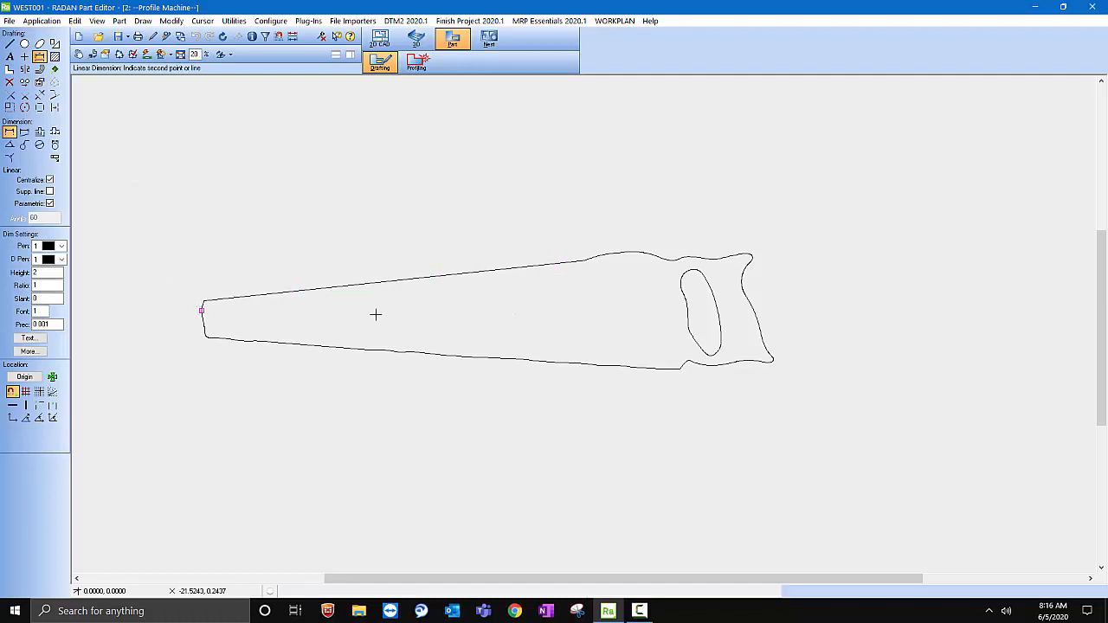
left_click(766, 326)
left_click(401, 184)
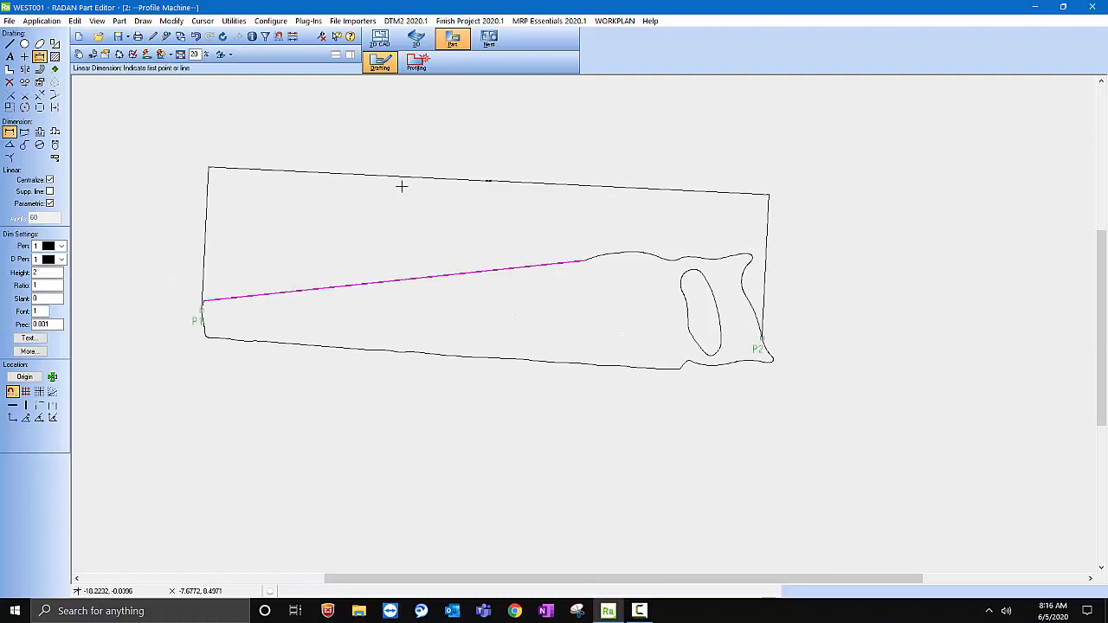
scroll(399, 177, "up", 2)
scroll(605, 178, "up", 2)
scroll(536, 182, "down", 3)
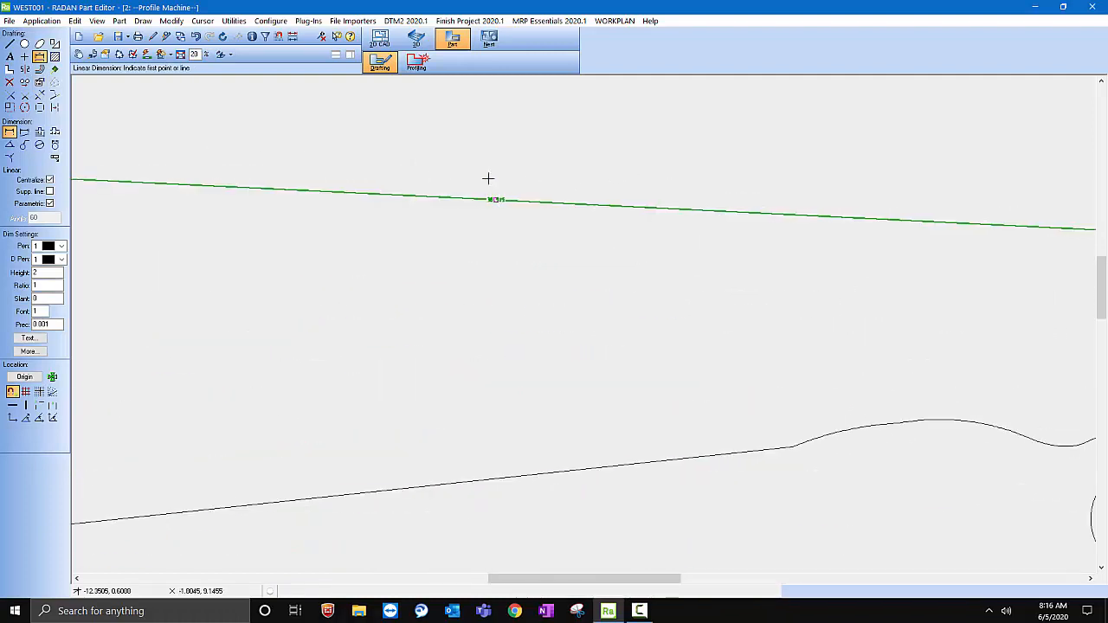
scroll(476, 287, "down", 2)
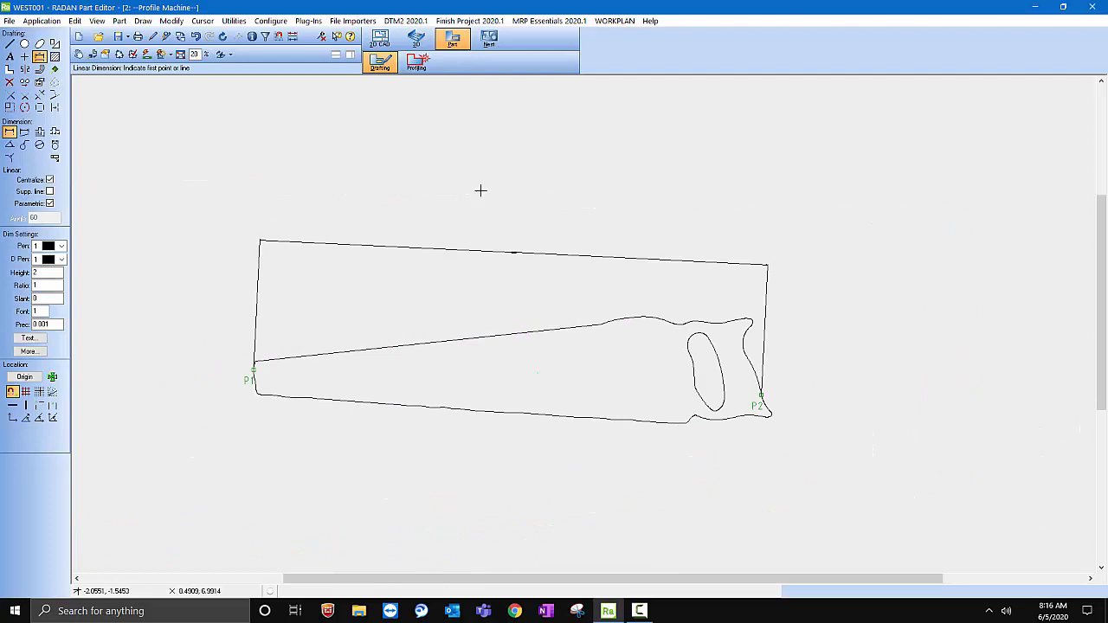
- Delete the length dimension above the handsaw
left_click(9, 81)
left_click(408, 227)
scroll(407, 200, "up", 1)
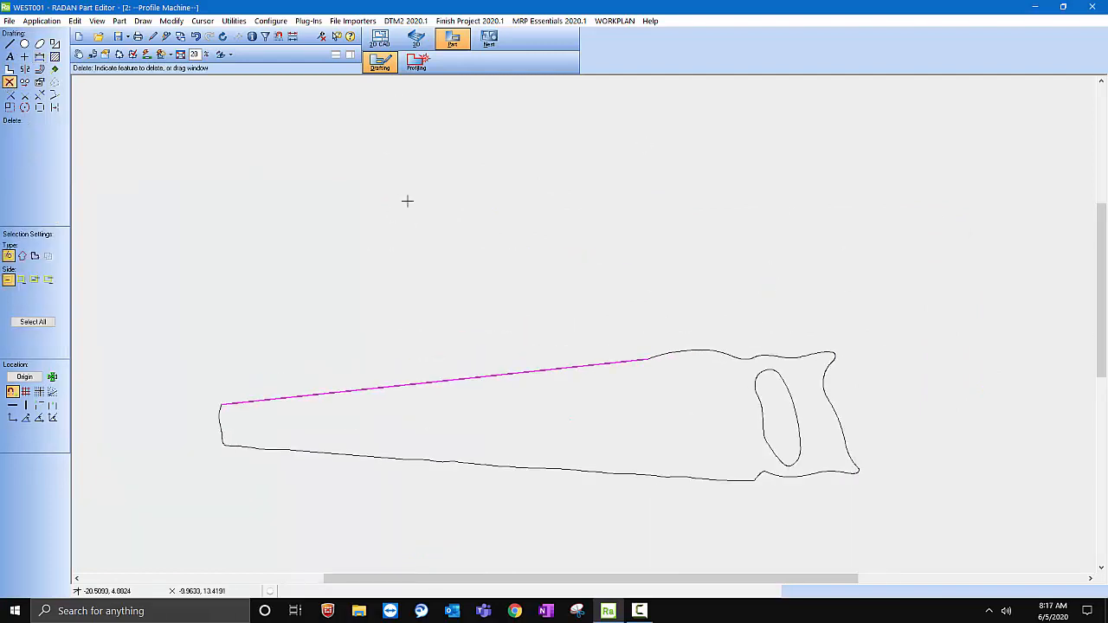
scroll(317, 194, "down", 2)
scroll(680, 388, "up", 1)
scroll(902, 456, "down", 1)
scroll(623, 346, "up", 1)
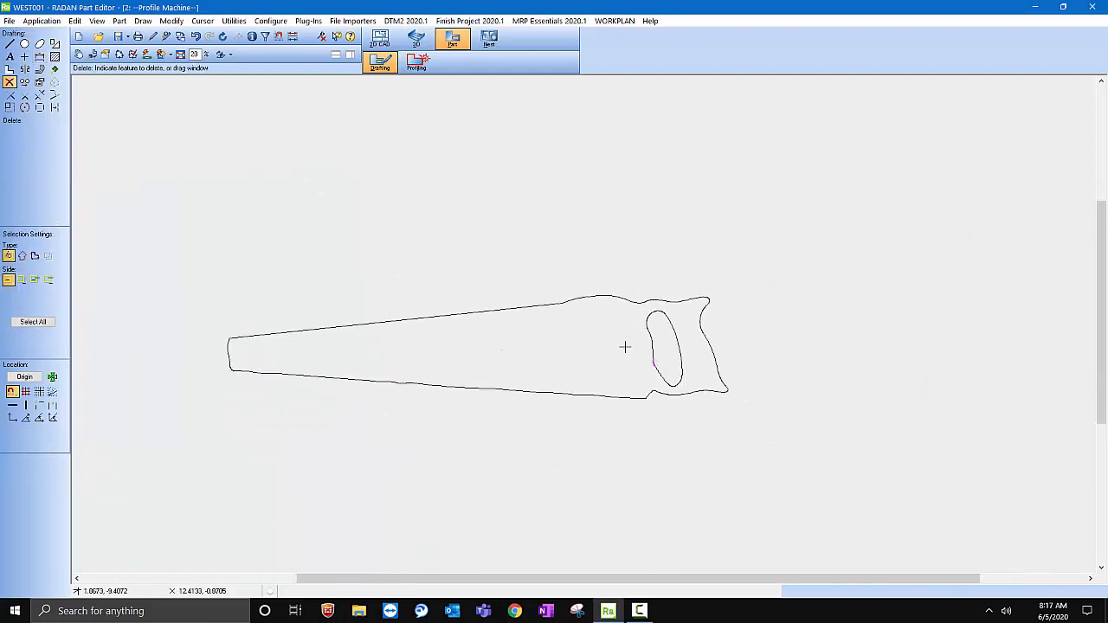
- Paste the copied cowboy-on-horse outline at scale 1 and fix one copy on the blade just ahead of the handle
left_click(202, 19)
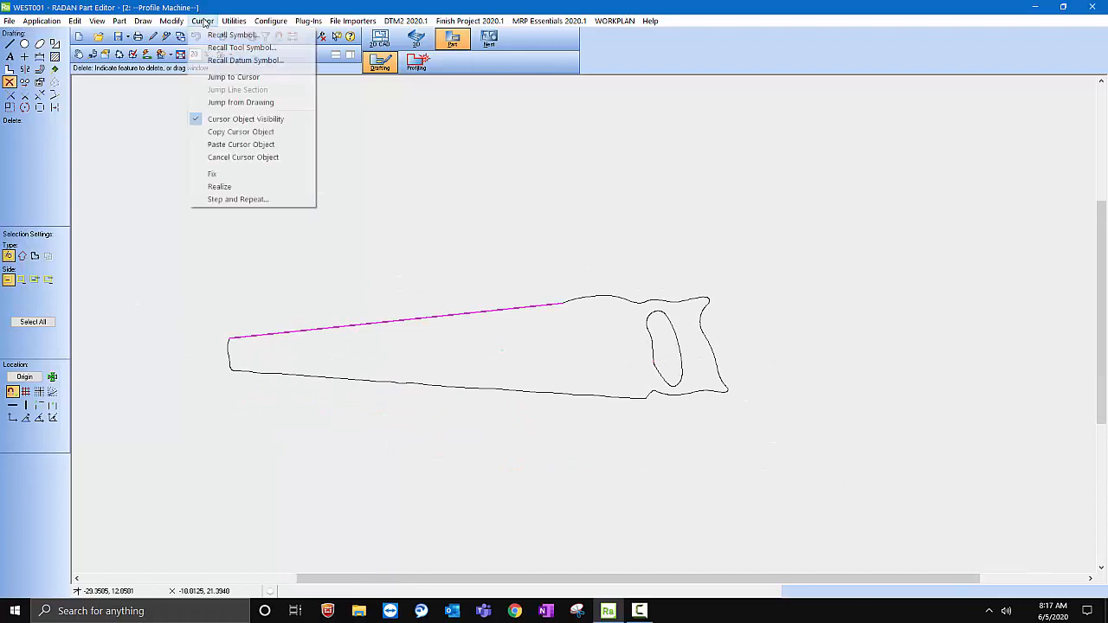
left_click(227, 144)
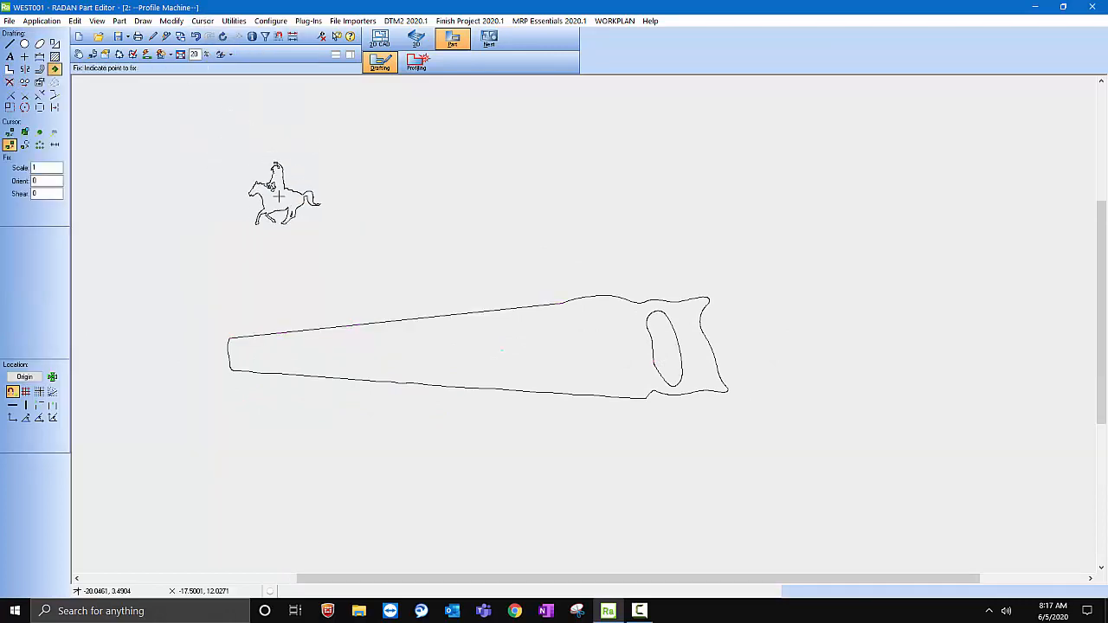
scroll(433, 262, "up", 1)
scroll(273, 228, "down", 1)
scroll(274, 228, "down", 1)
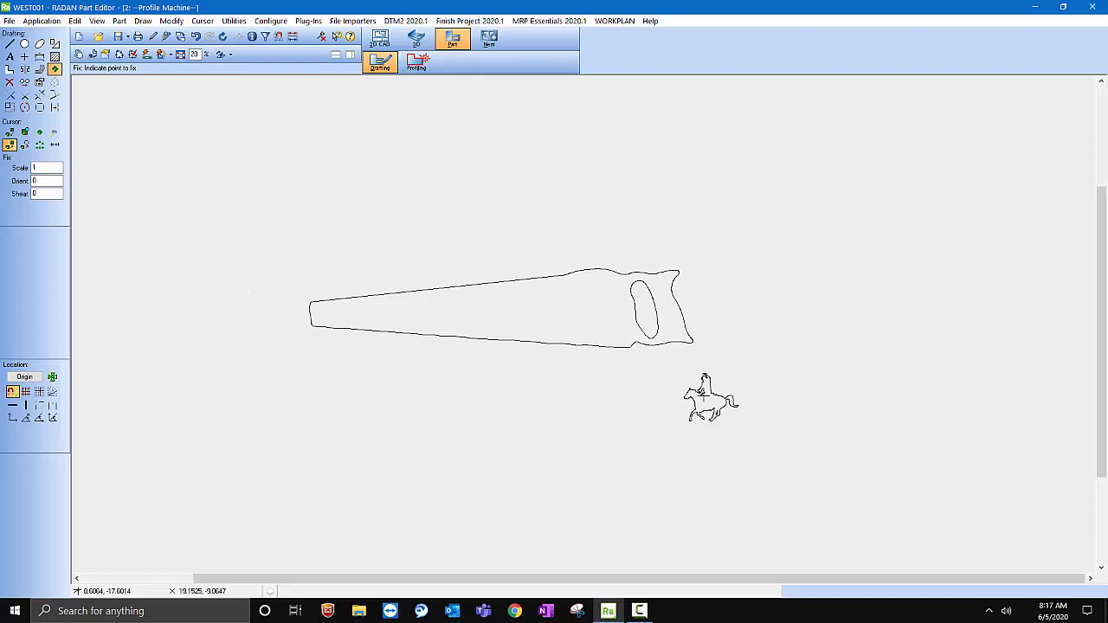
scroll(686, 392, "up", 1)
left_click(457, 281)
scroll(457, 281, "up", 3)
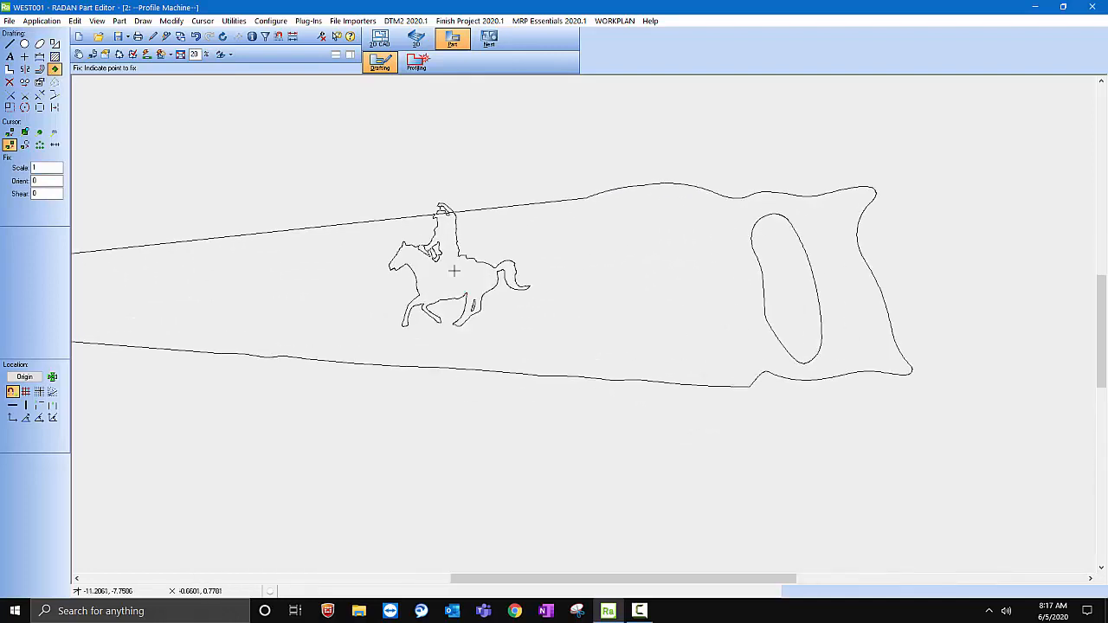
scroll(519, 278, "down", 1)
scroll(664, 322, "down", 1)
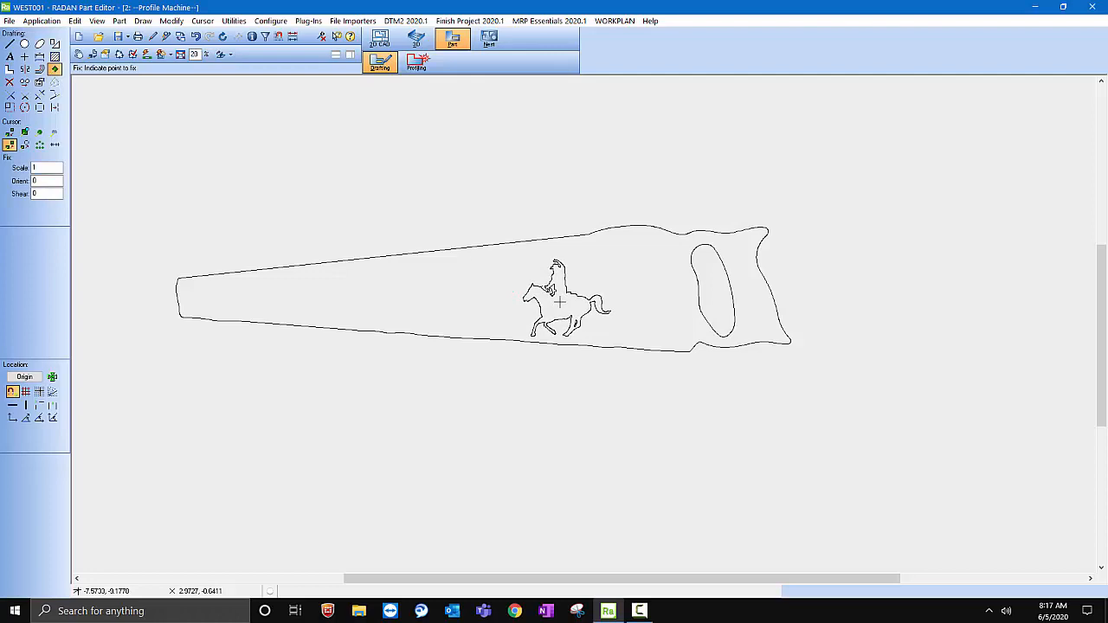
left_click(581, 287)
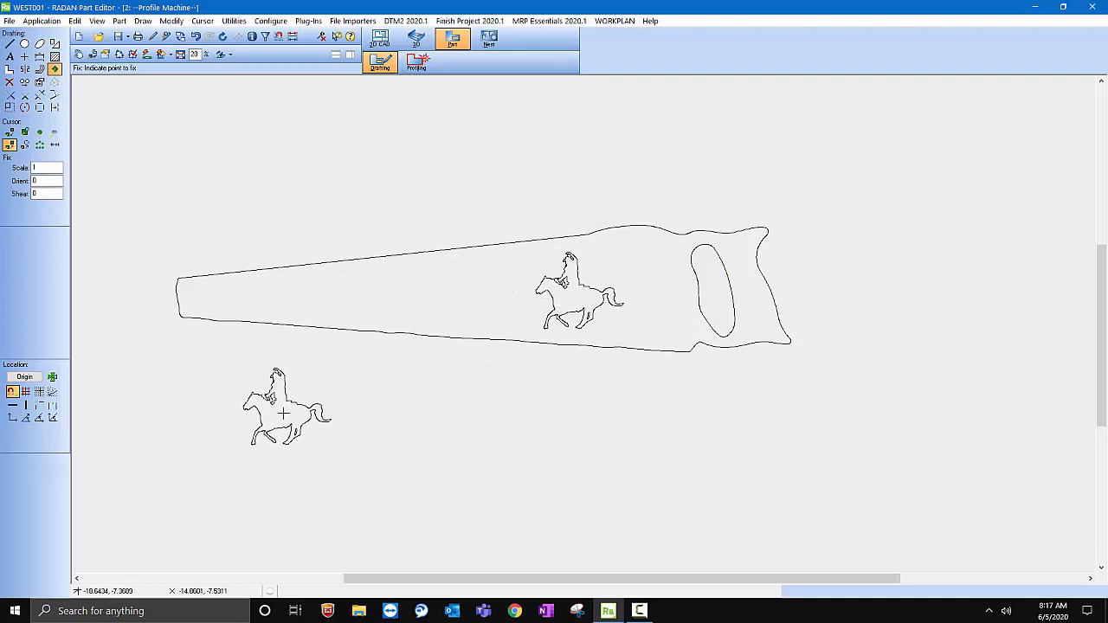
left_click(9, 81)
scroll(594, 271, "up", 2)
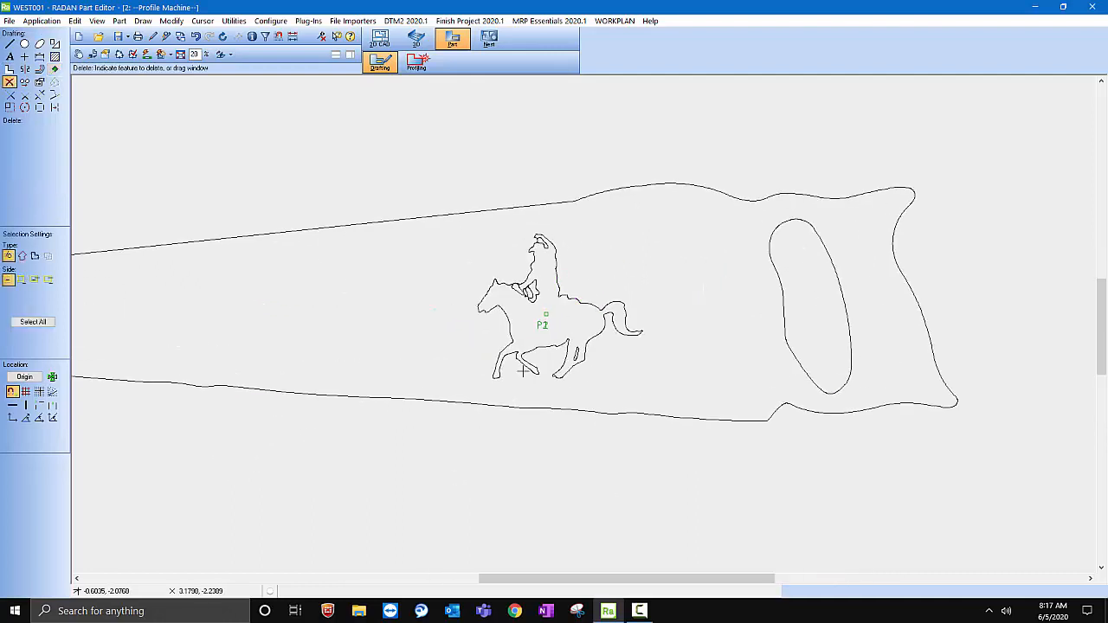
scroll(523, 370, "up", 2)
scroll(849, 392, "down", 4)
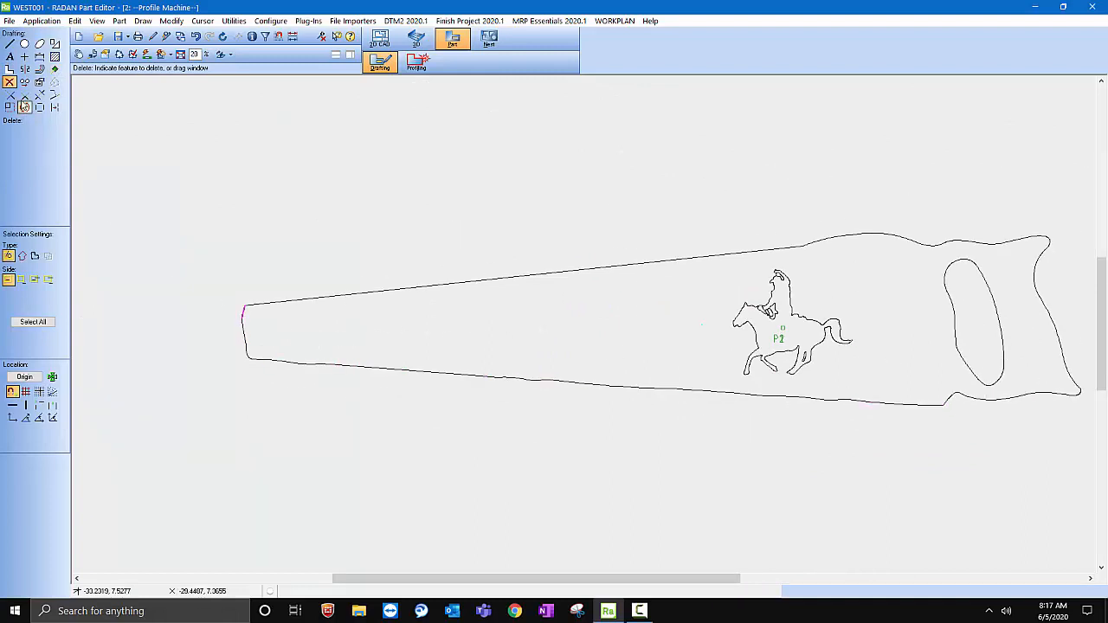
- Create inward parallel copies at distance 0.5 of the blade's upper edge, its tip edge and three sections of its lower edge
left_click(10, 43)
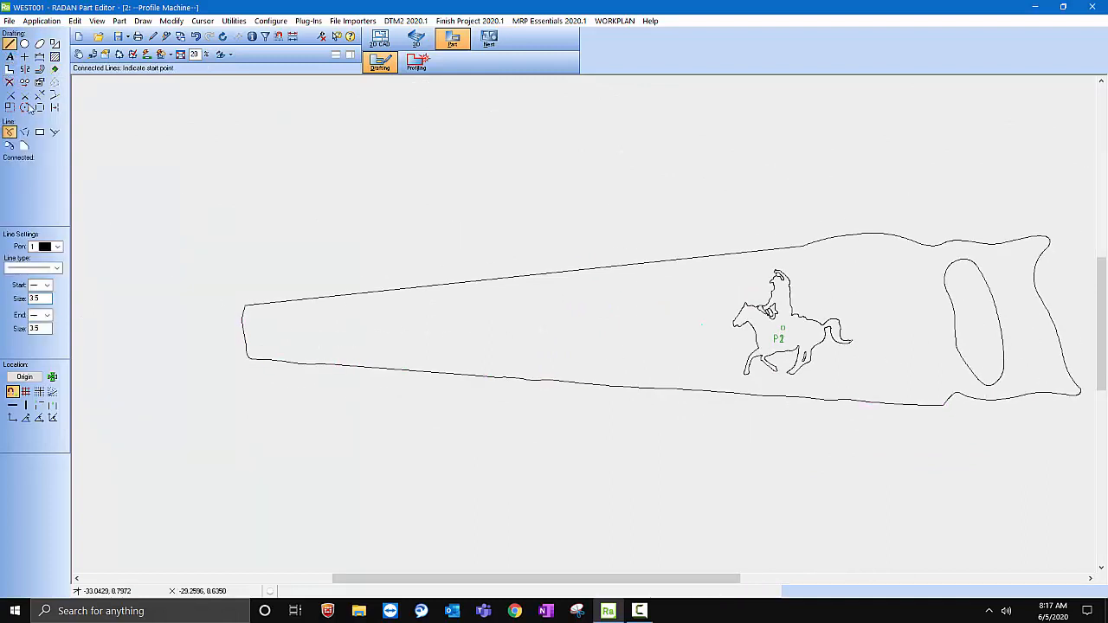
left_click(39, 69)
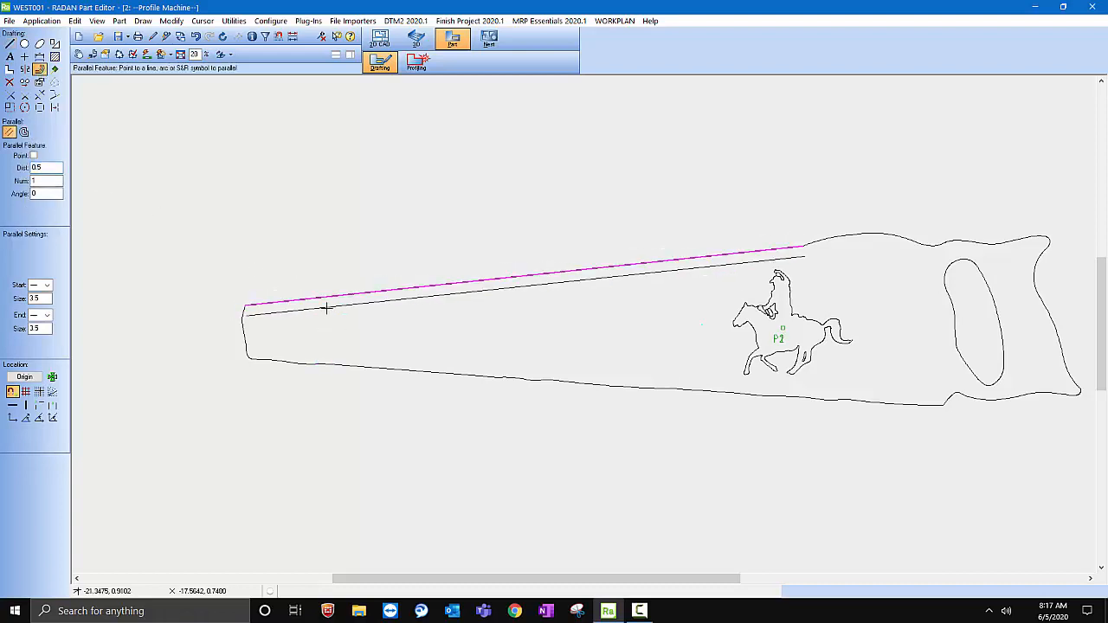
left_click(326, 308)
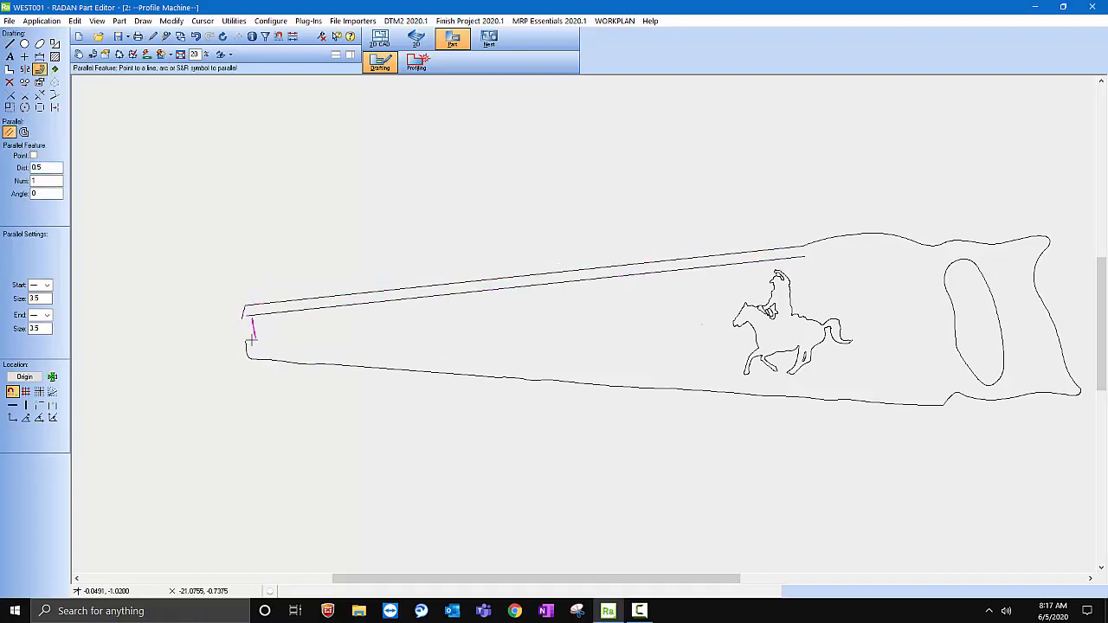
left_click(261, 352)
left_click(378, 353)
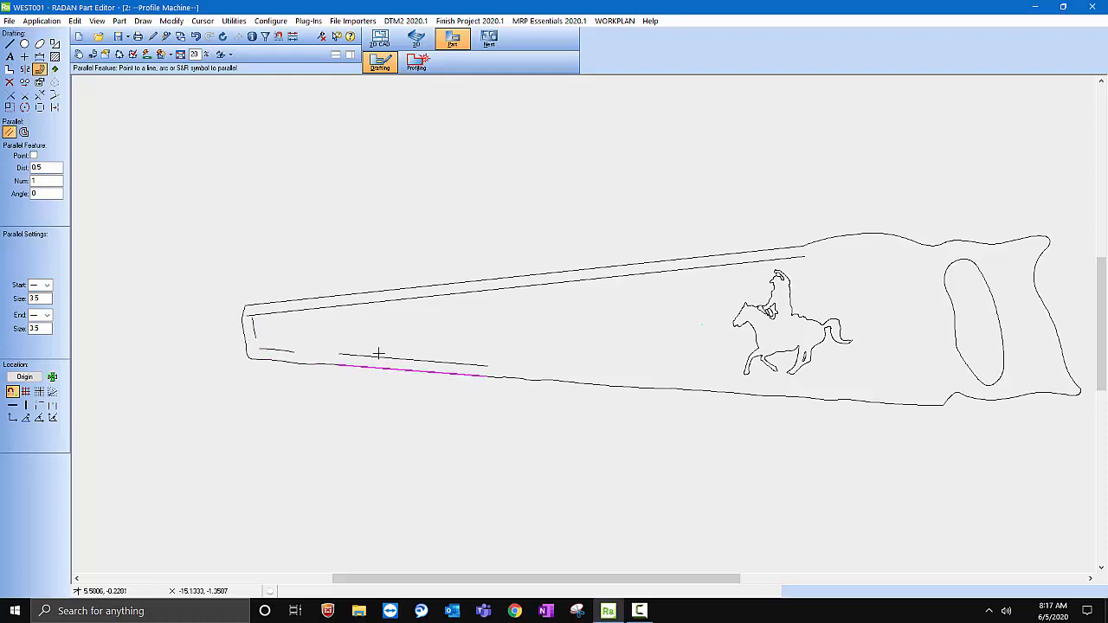
left_click(652, 382)
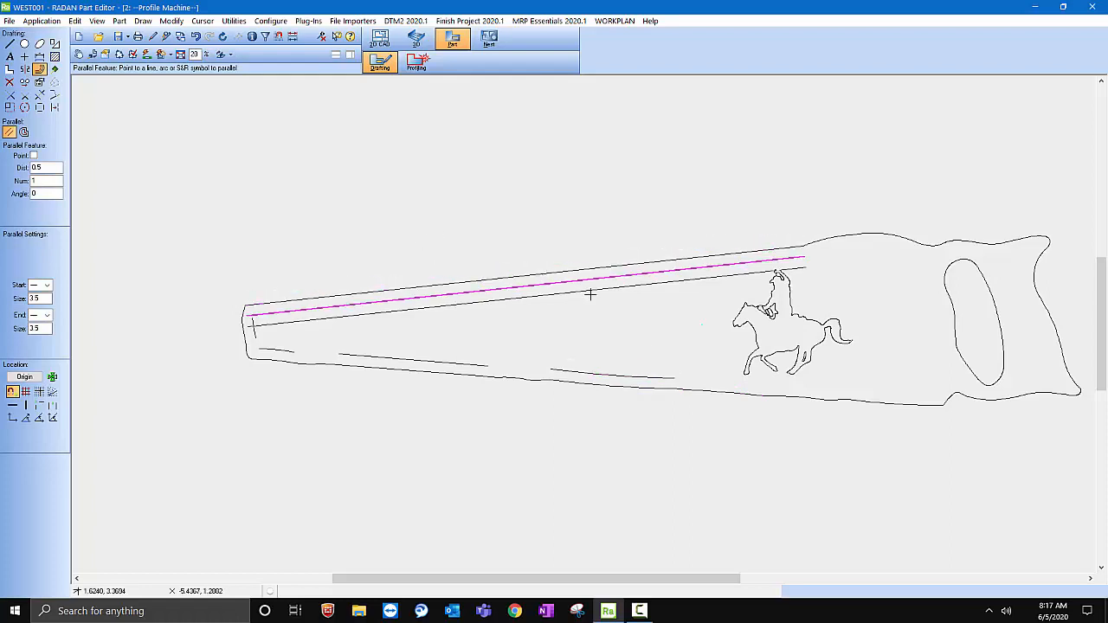
- Merge the upper parallel line and the tip's parallel curve into a closed corner
left_click(9, 44)
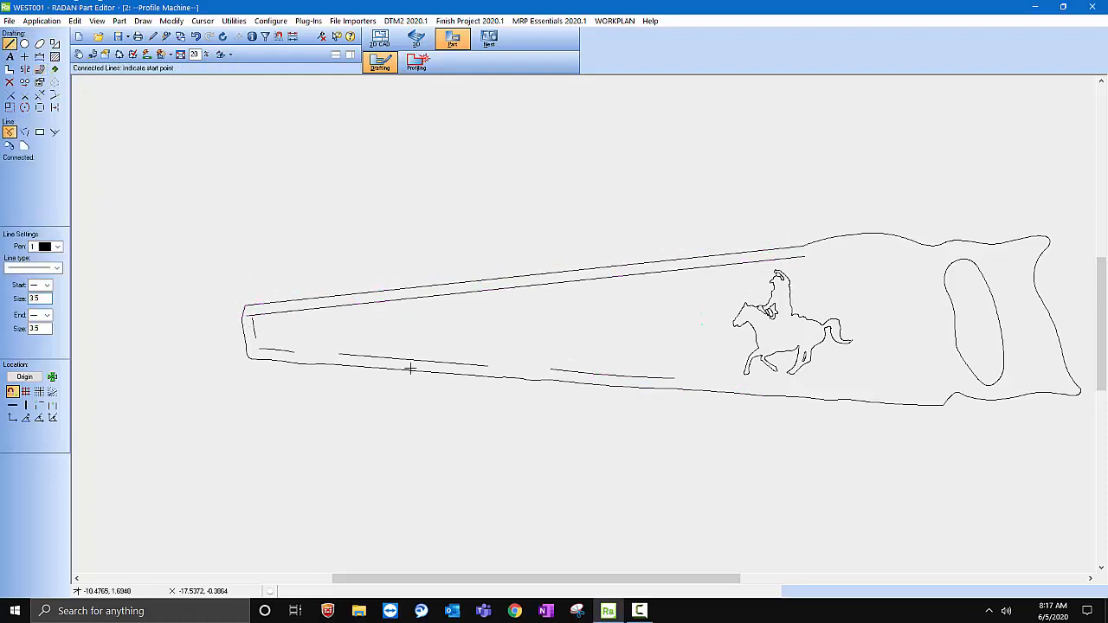
scroll(251, 329, "up", 2)
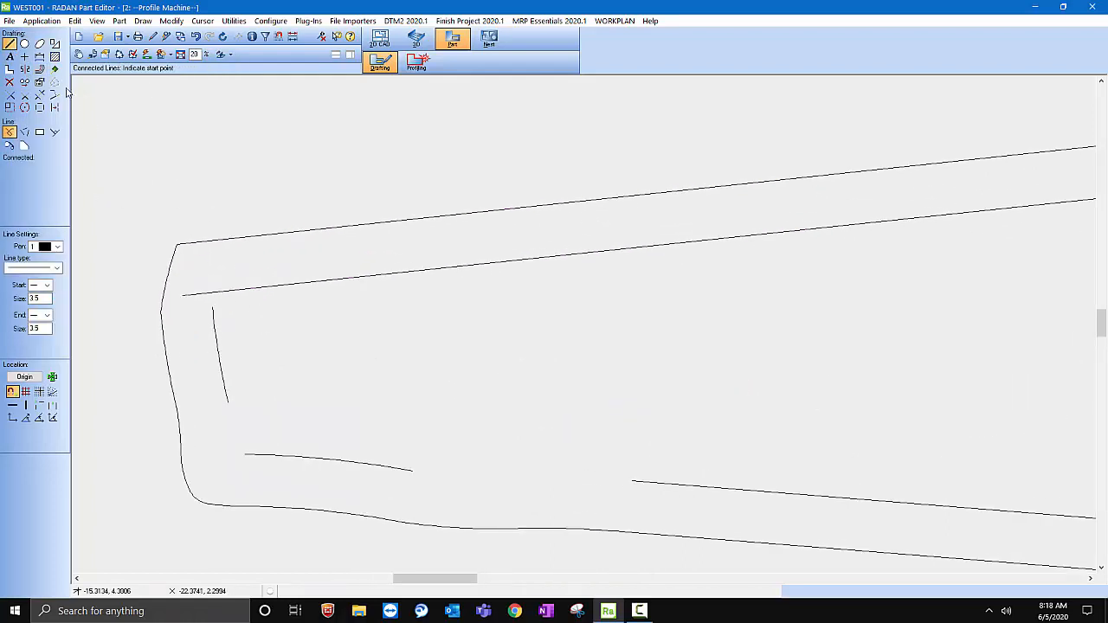
left_click(24, 94)
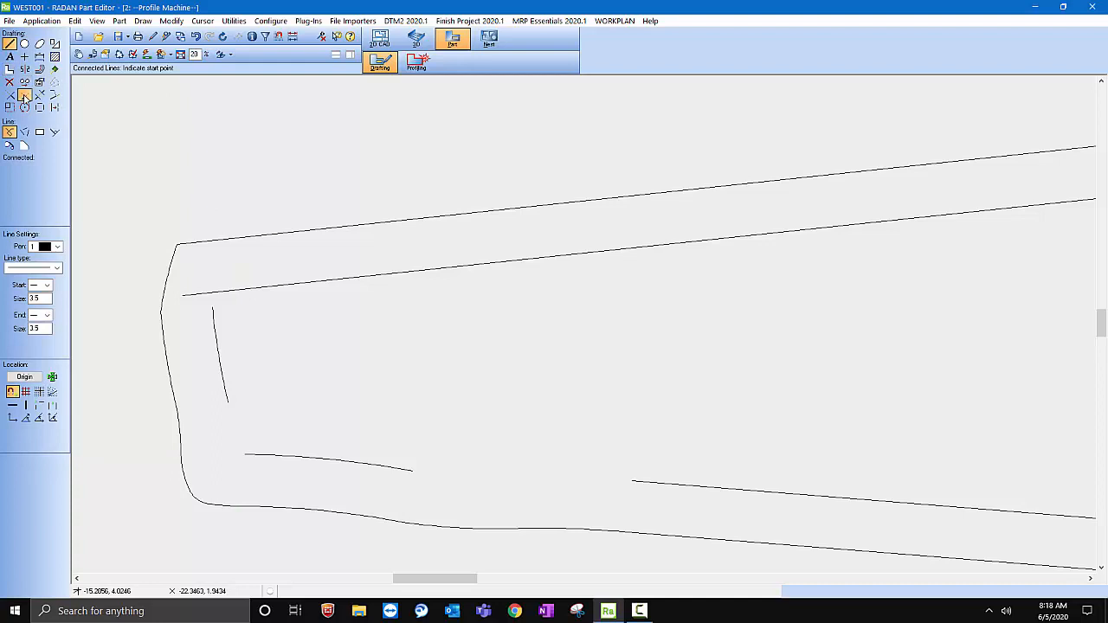
left_click(240, 295)
left_click(213, 315)
scroll(250, 312, "down", 3)
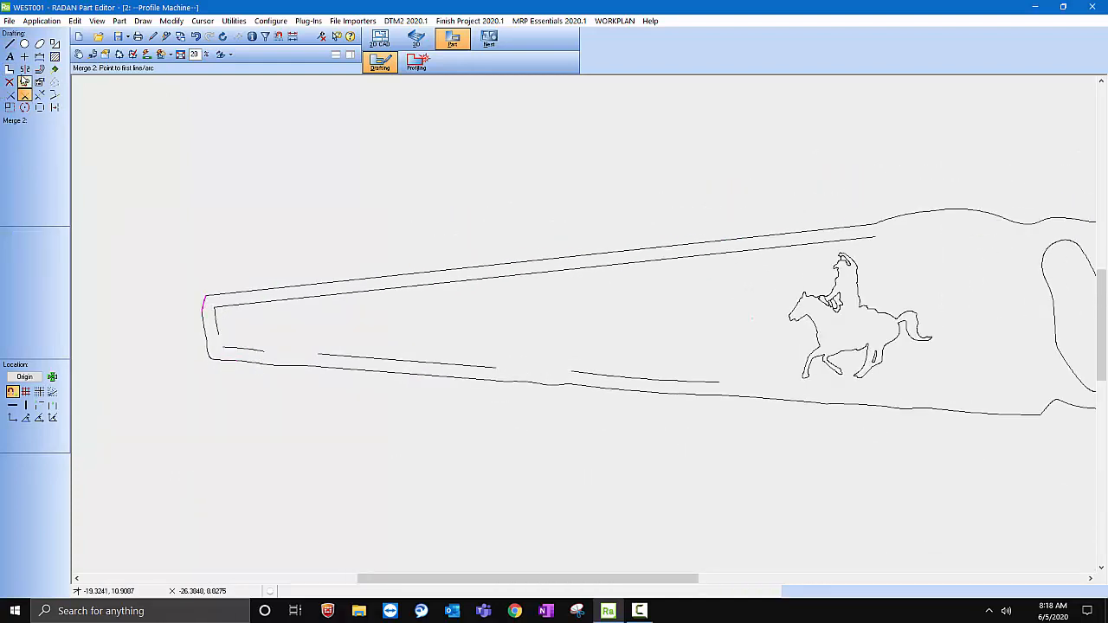
- Draw unconnected lines joining the inner tip curve to the first lower segment, and that segment to the middle lower one
left_click(9, 44)
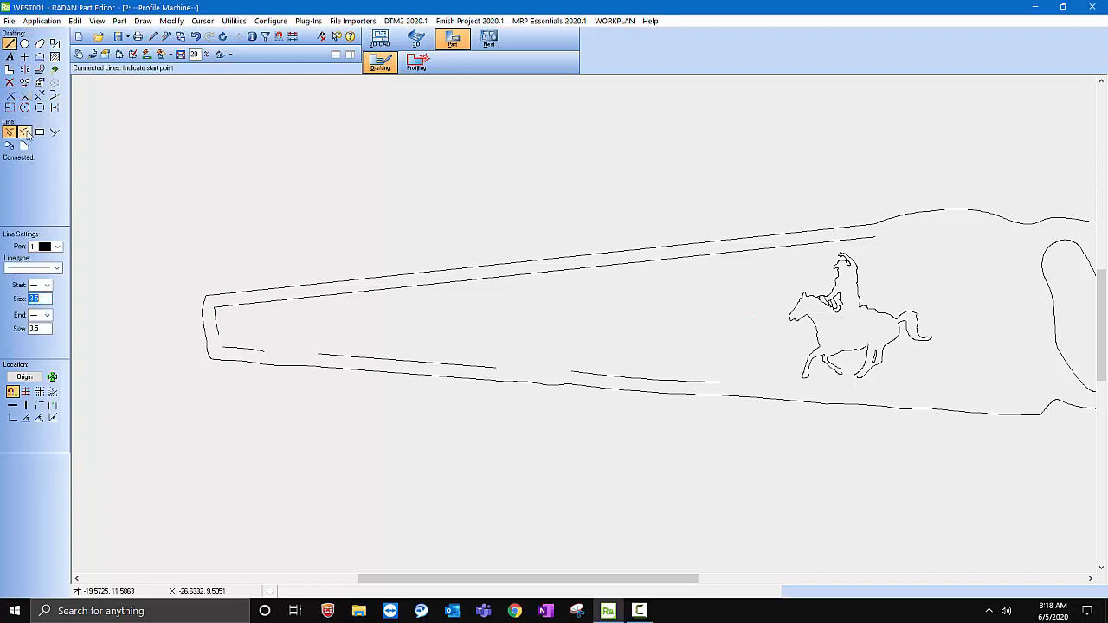
scroll(233, 349, "up", 3)
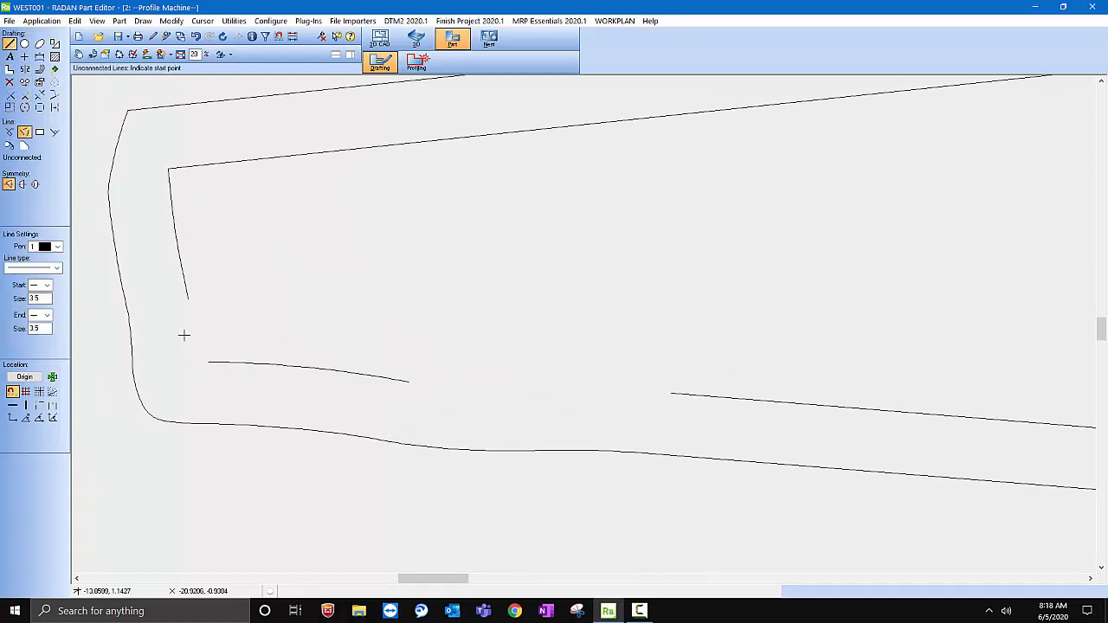
left_click(187, 297)
left_click(208, 360)
scroll(346, 253, "down", 3)
scroll(648, 314, "up", 3)
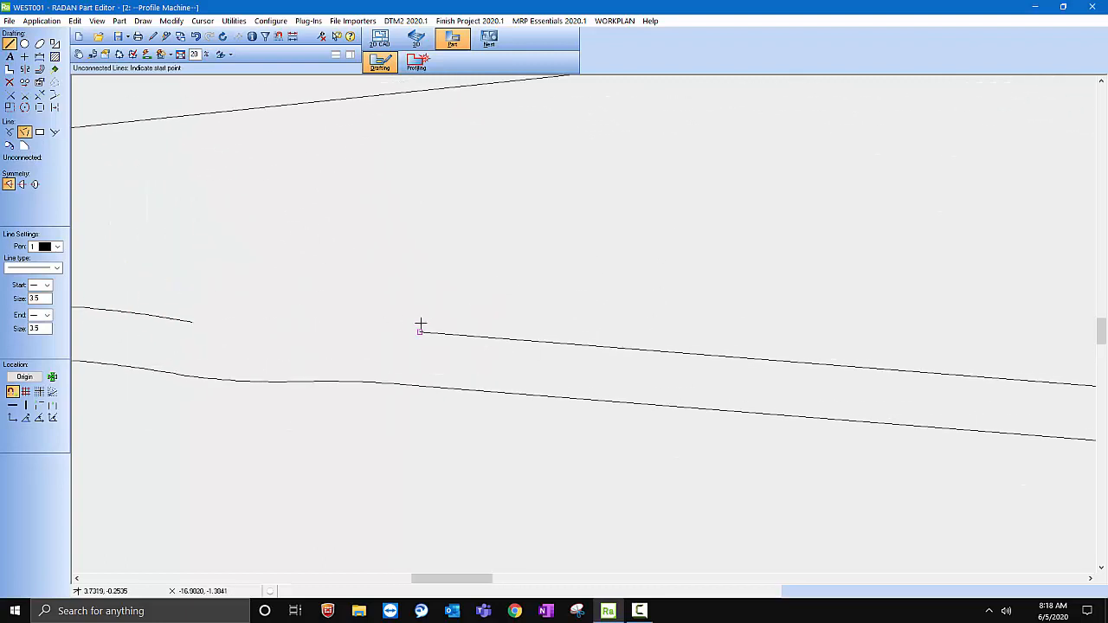
left_click(420, 327)
left_click(191, 320)
scroll(272, 252, "down", 2)
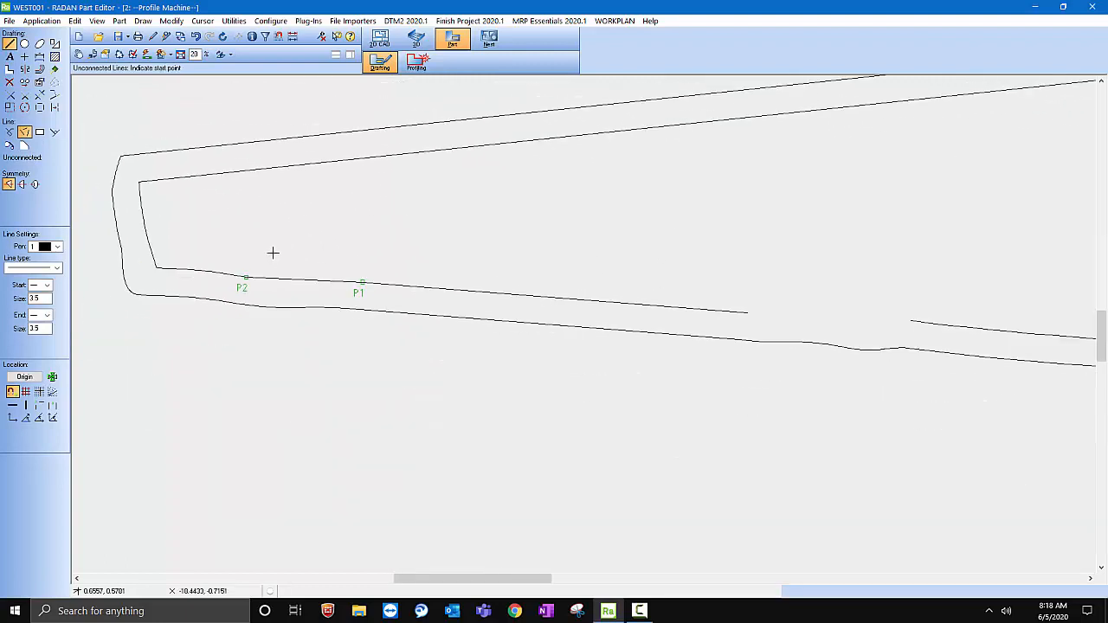
- Draw a line bridging the gap between the middle inner lower segment and the one nearest the cowboy
scroll(292, 272, "down", 2)
scroll(630, 283, "up", 3)
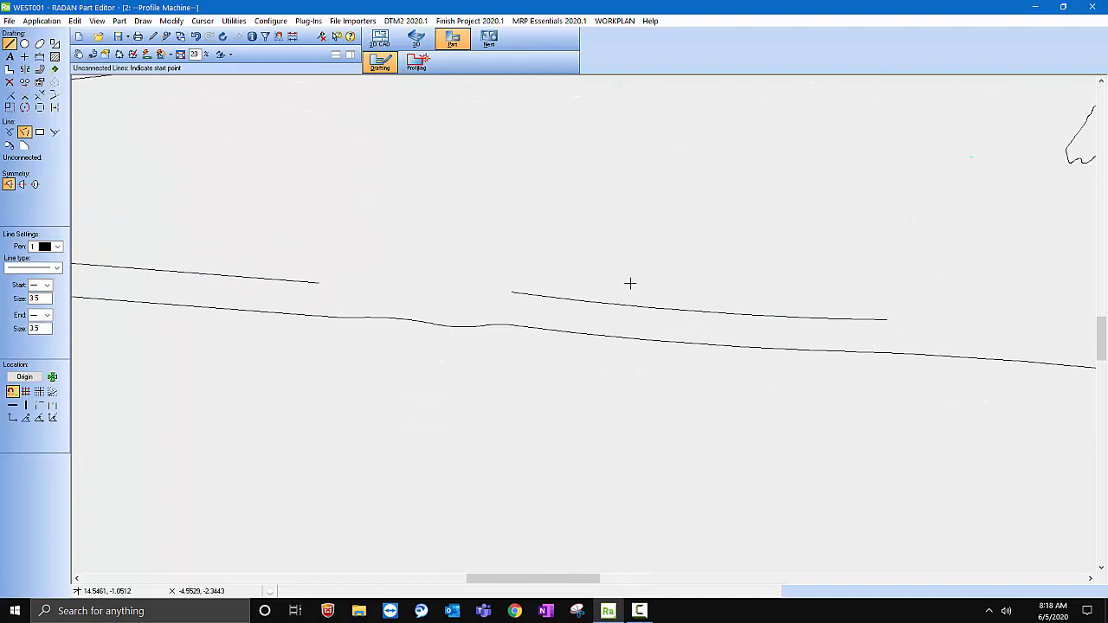
left_click(326, 282)
left_click(514, 290)
scroll(476, 417, "down", 1)
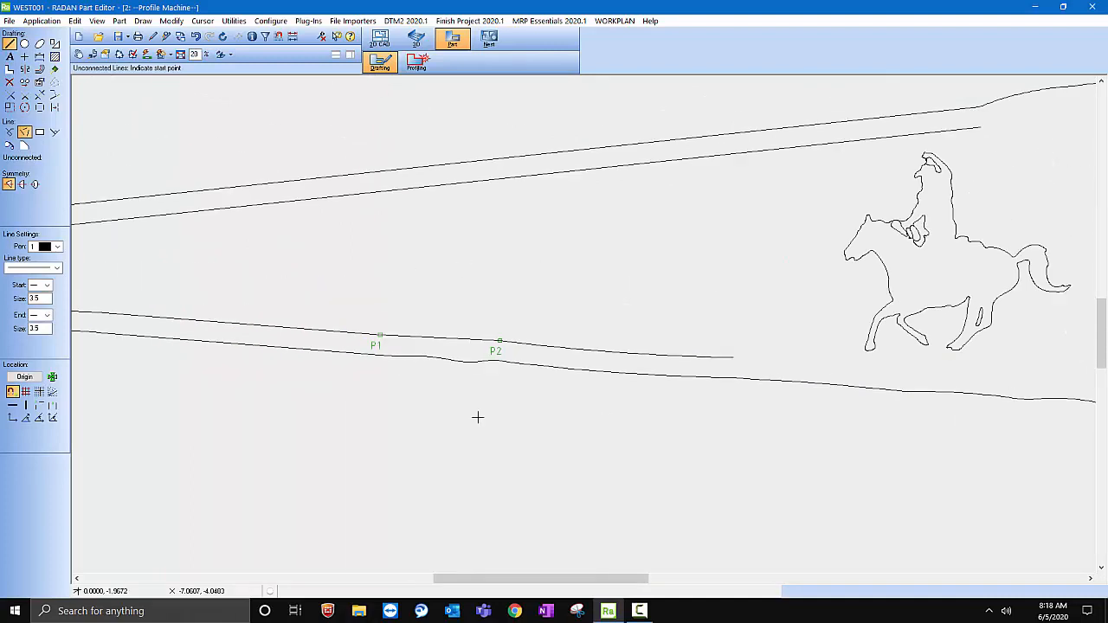
scroll(475, 389, "down", 1)
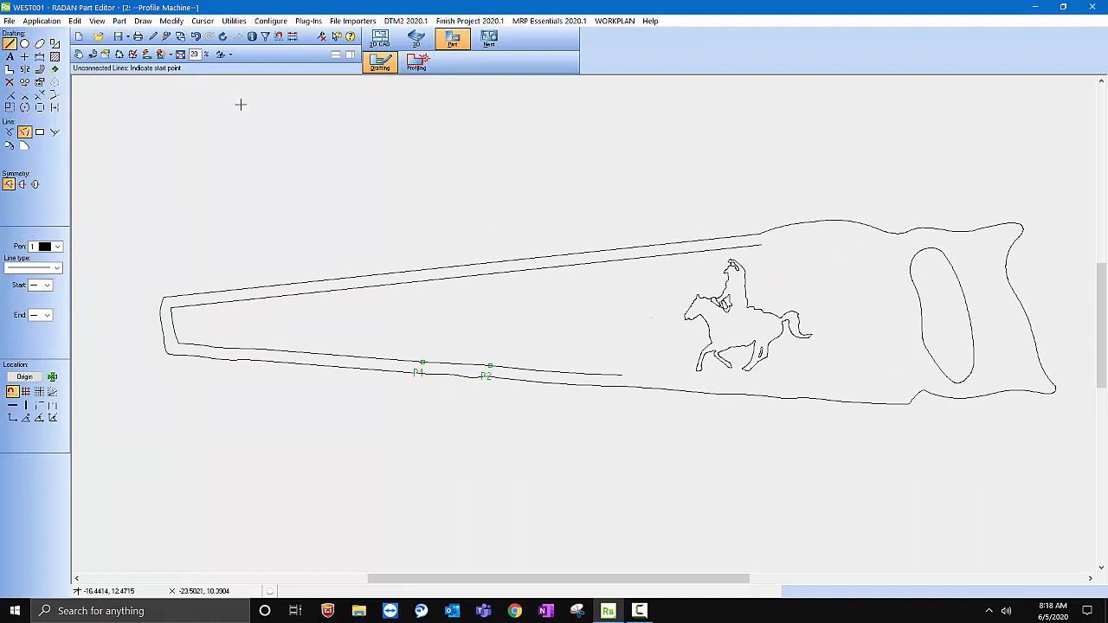
- Draw two unconnected lines from the inner upper line's end, past the cowboy's hat, down toward the horse's head
left_click(759, 244)
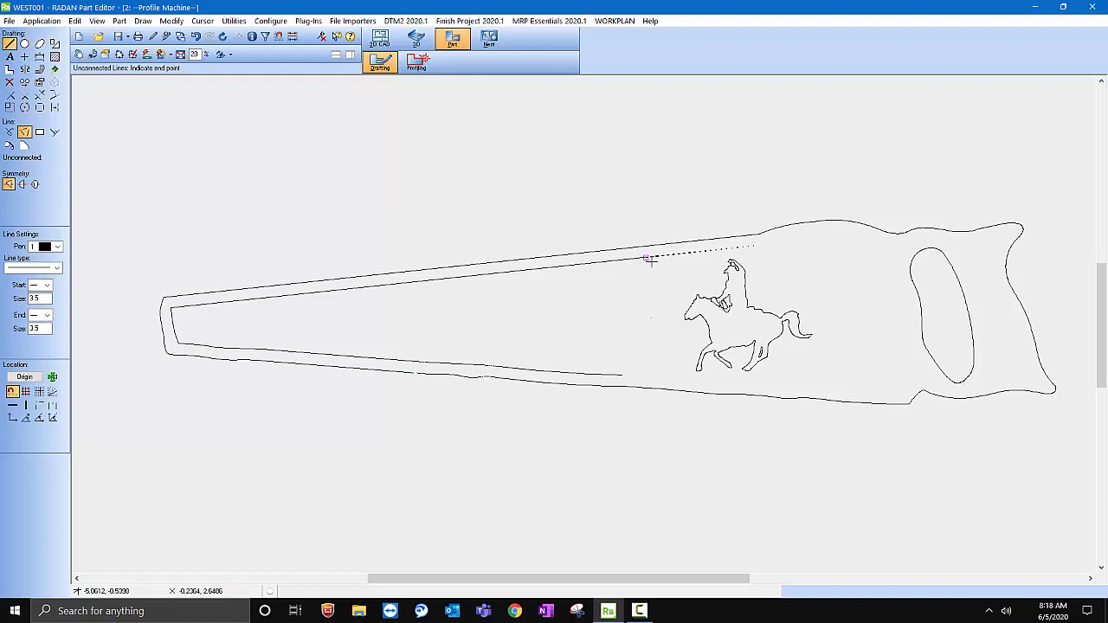
scroll(699, 254, "up", 2)
left_click(701, 265)
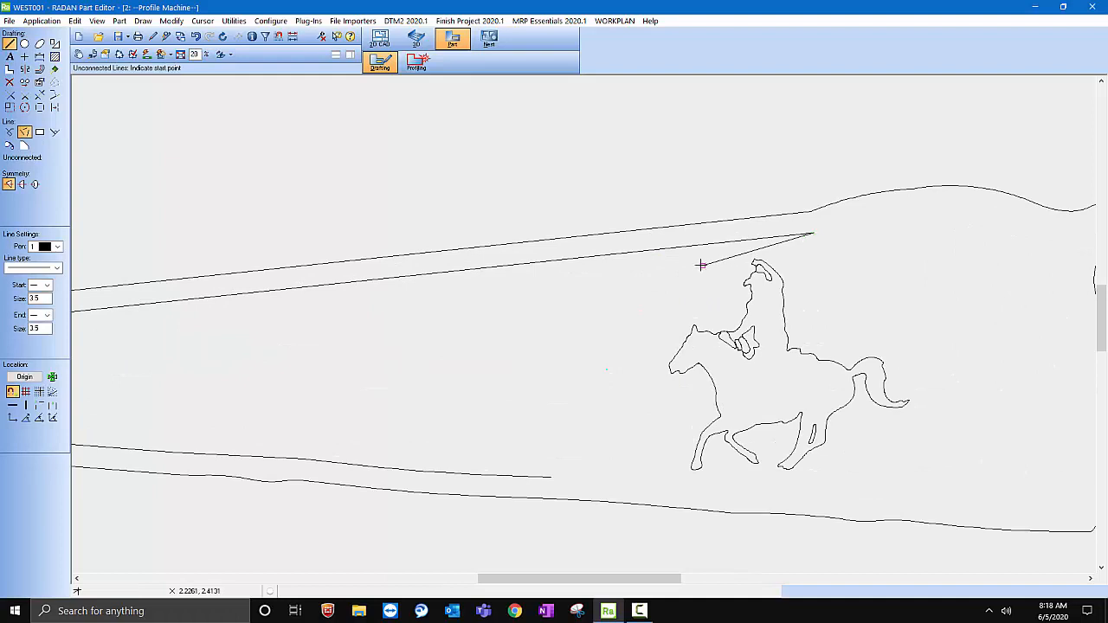
left_click(698, 261)
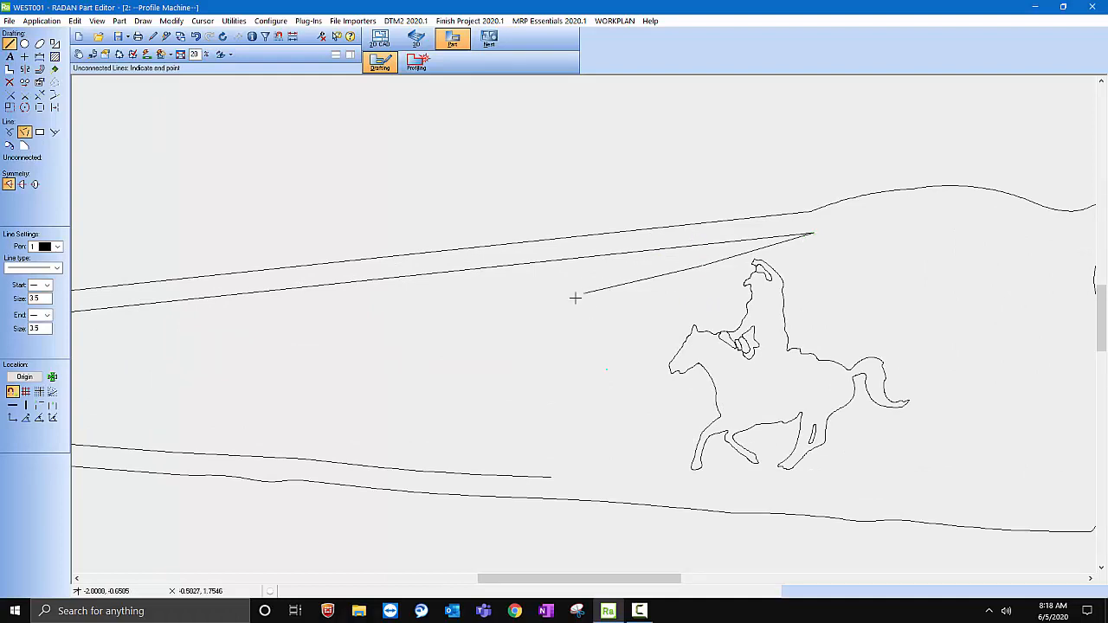
left_click(667, 293)
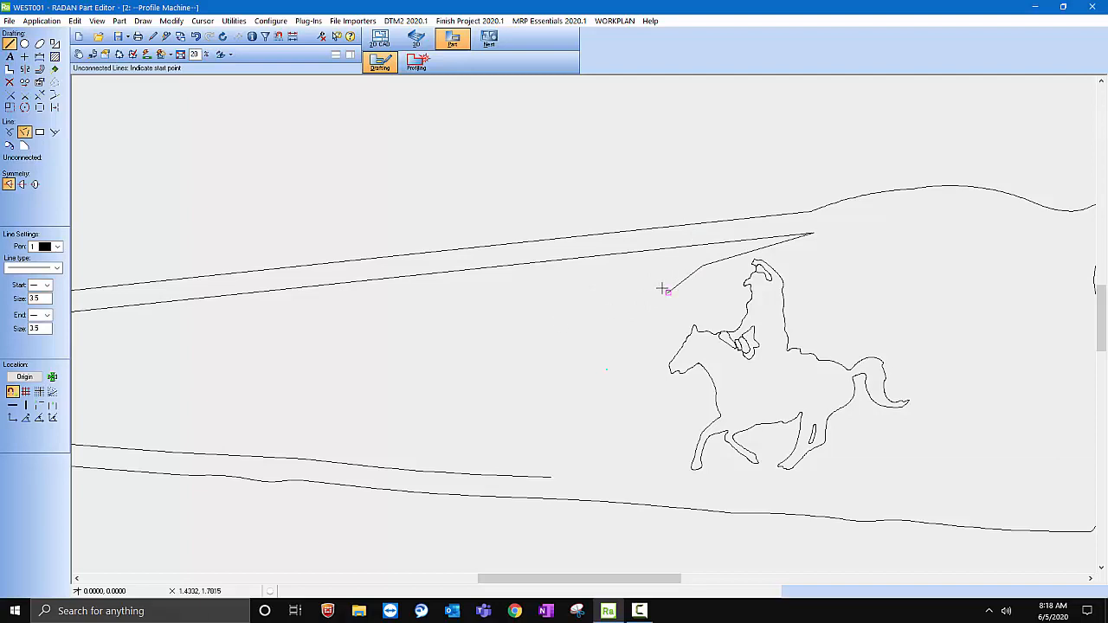
- Create outward parallel copies at distance 0.5 of outline sections at the horse's head and the rider's front and hat
left_click(10, 82)
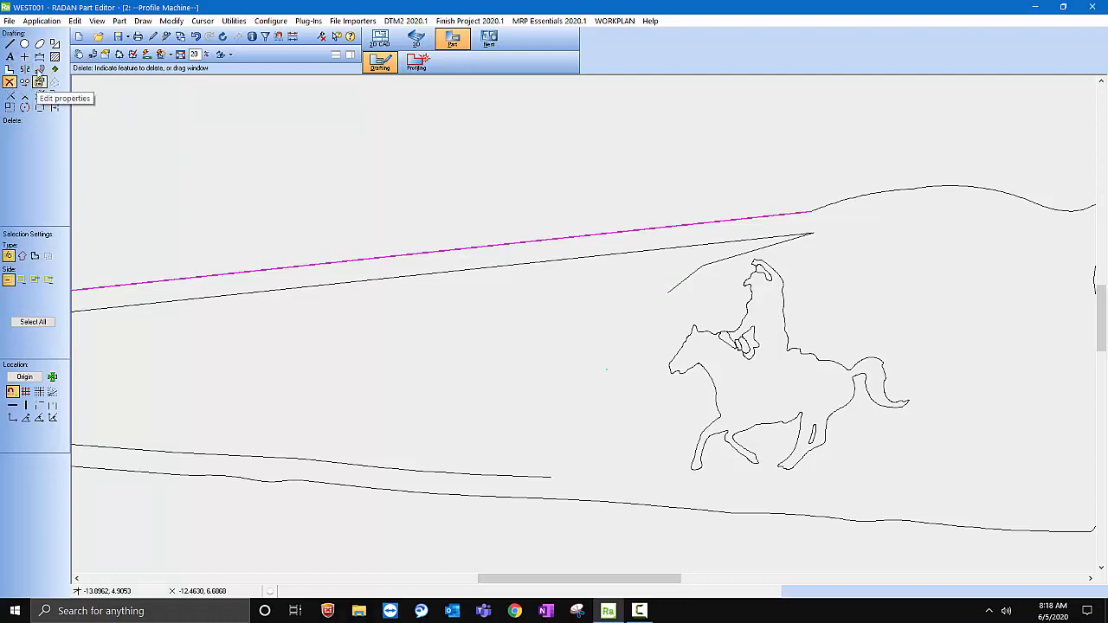
left_click(39, 69)
scroll(679, 344, "up", 2)
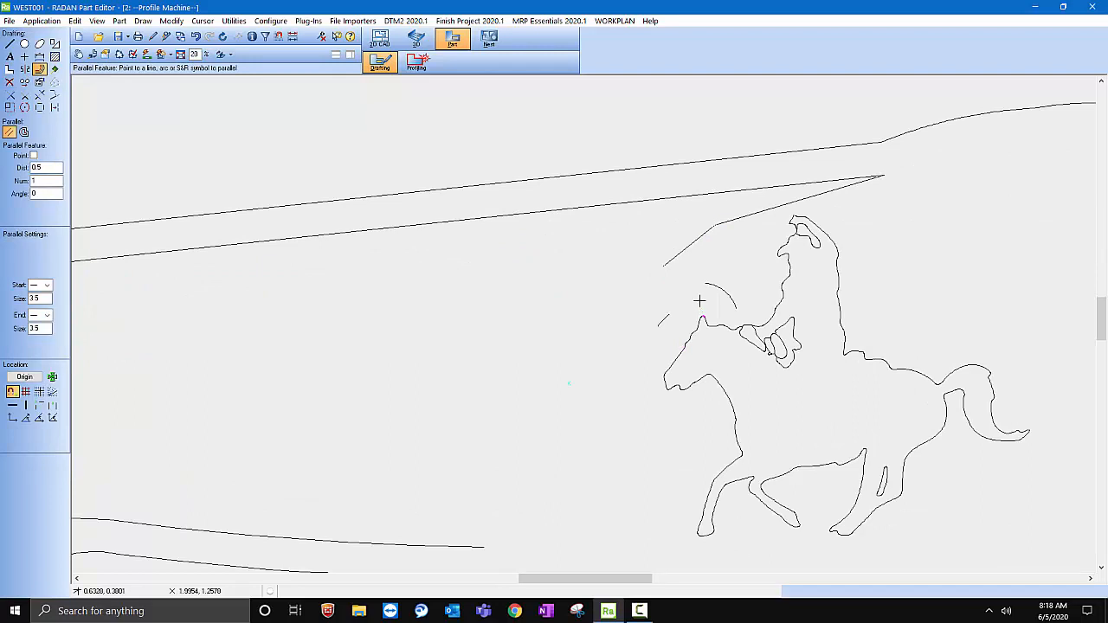
left_click(774, 278)
- Draw unconnected lines bridging the gaps between the parallel arcs, from the hat down to the horse's forehead
left_click(10, 44)
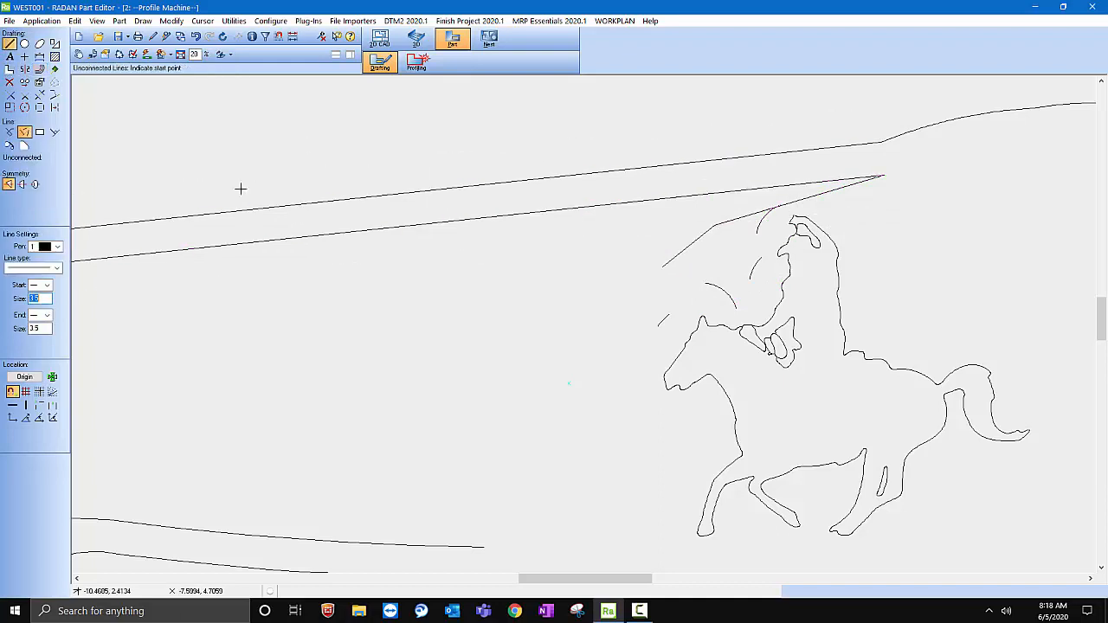
left_click(757, 233)
left_click(761, 257)
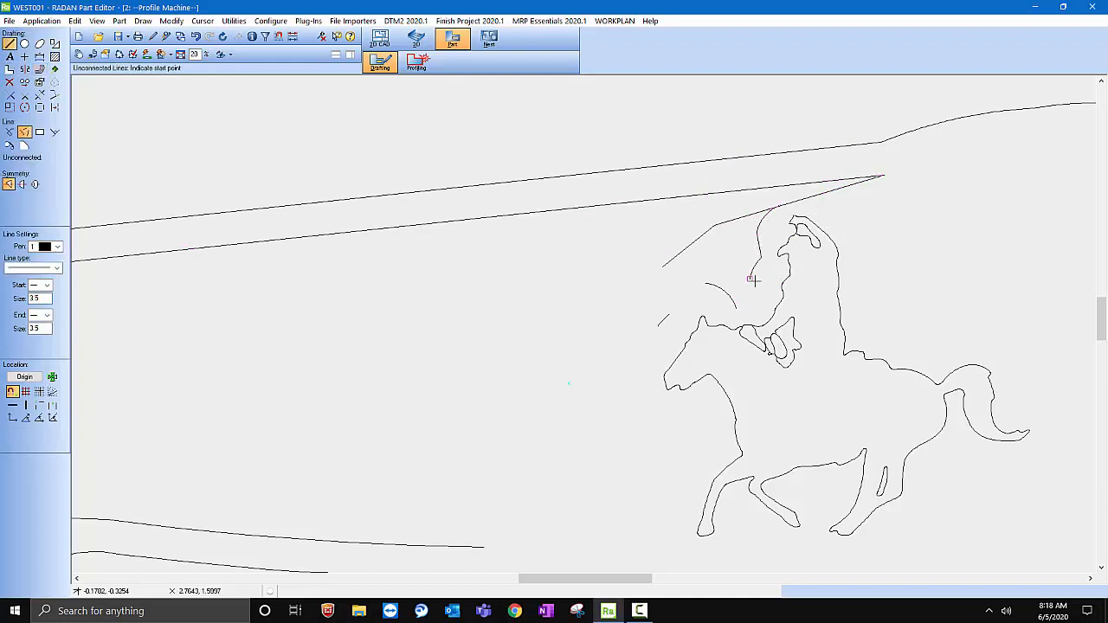
left_click(751, 280)
left_click(705, 283)
left_click(659, 324)
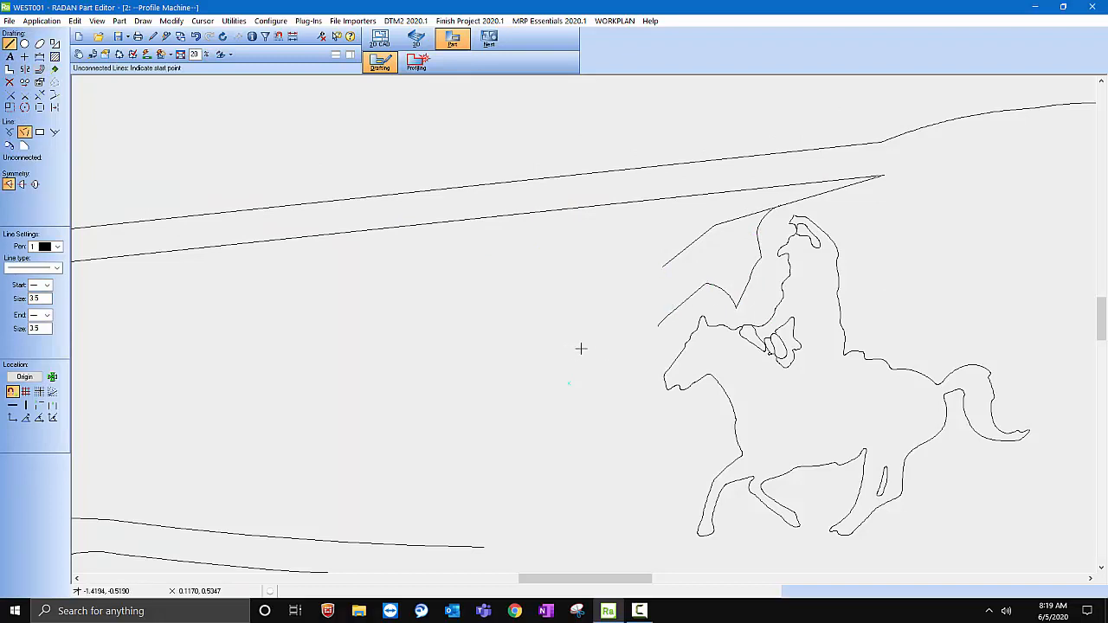
- Draw a line from the arc near the horse's forehead to the end of the inner lower blade line
left_click(656, 325)
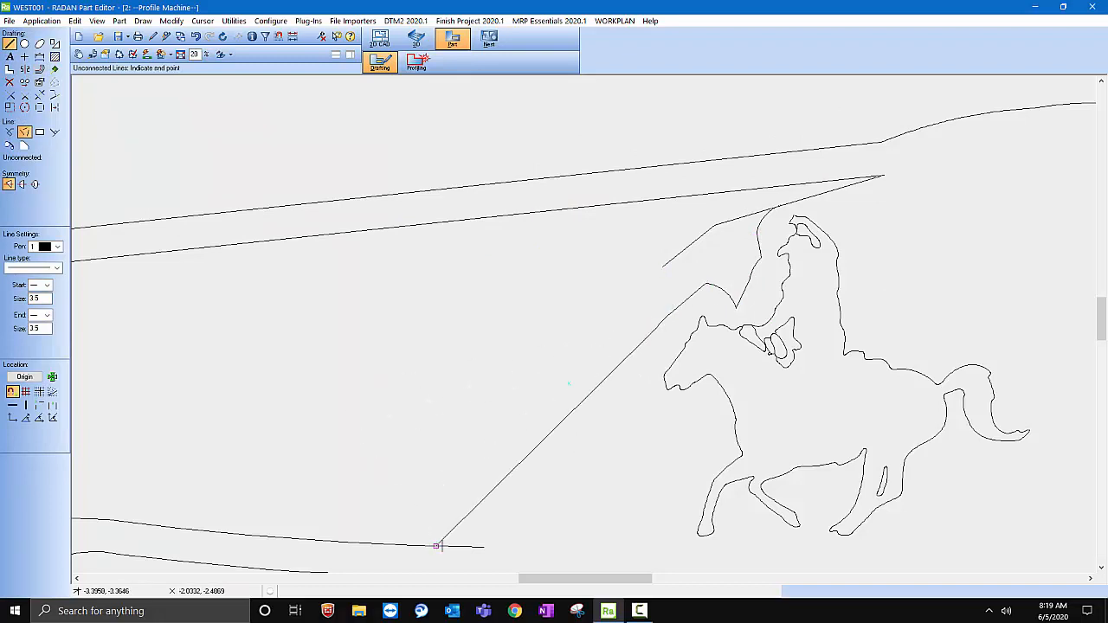
left_click(483, 546)
scroll(381, 240, "down", 2)
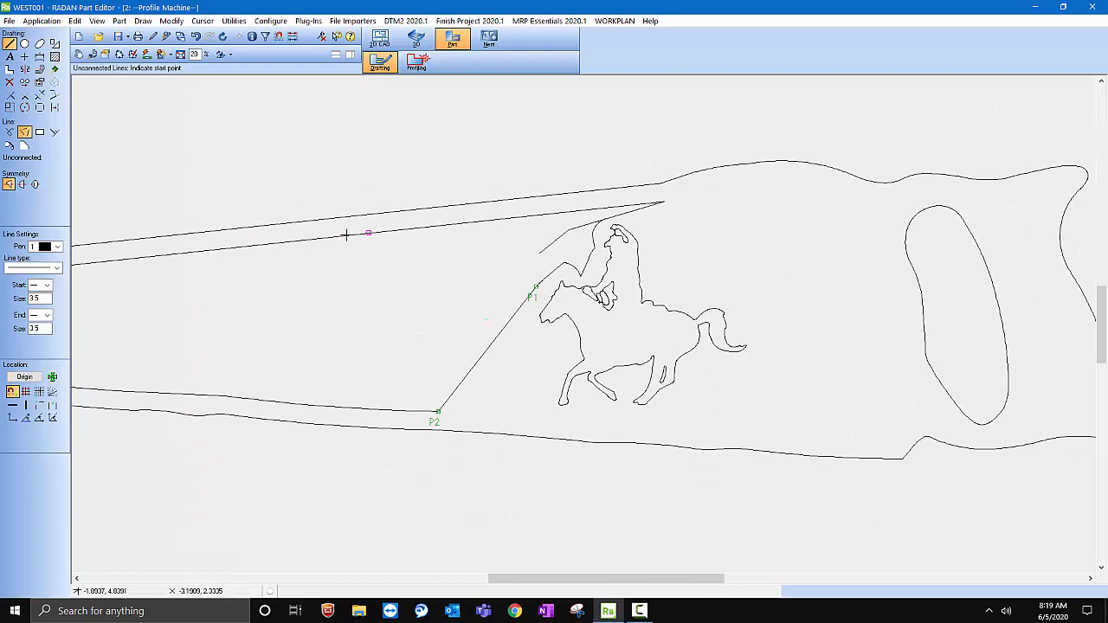
- Delete the surplus line segment beyond the hat arc and the leftover diagonal line above the horse's head
left_click(39, 94)
scroll(605, 218, "up", 2)
left_click(543, 228)
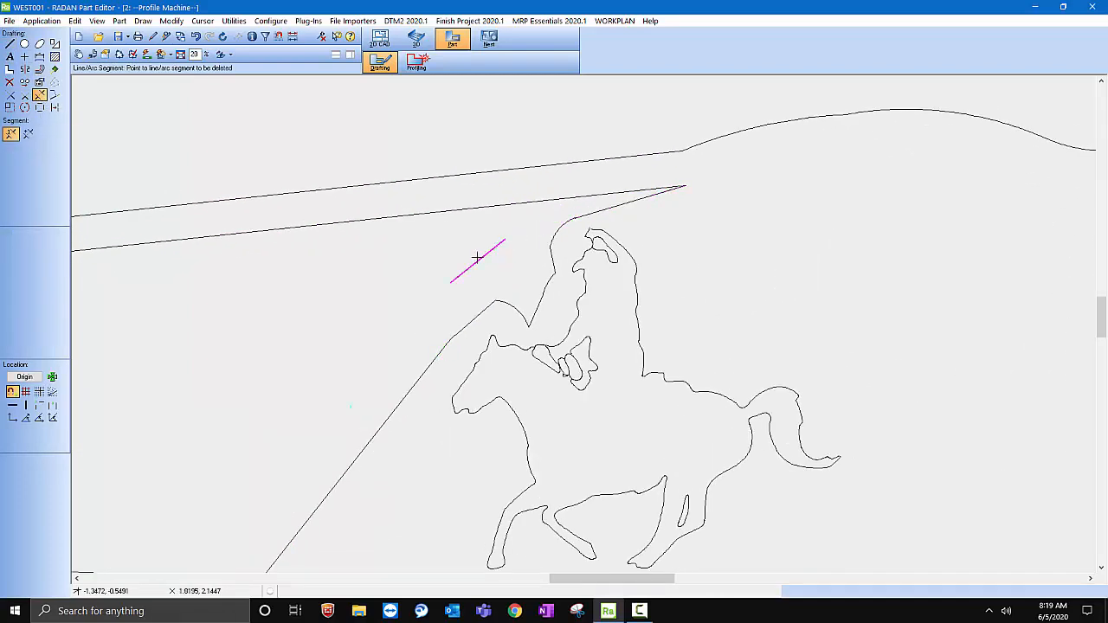
left_click(475, 257)
scroll(563, 208, "down", 3)
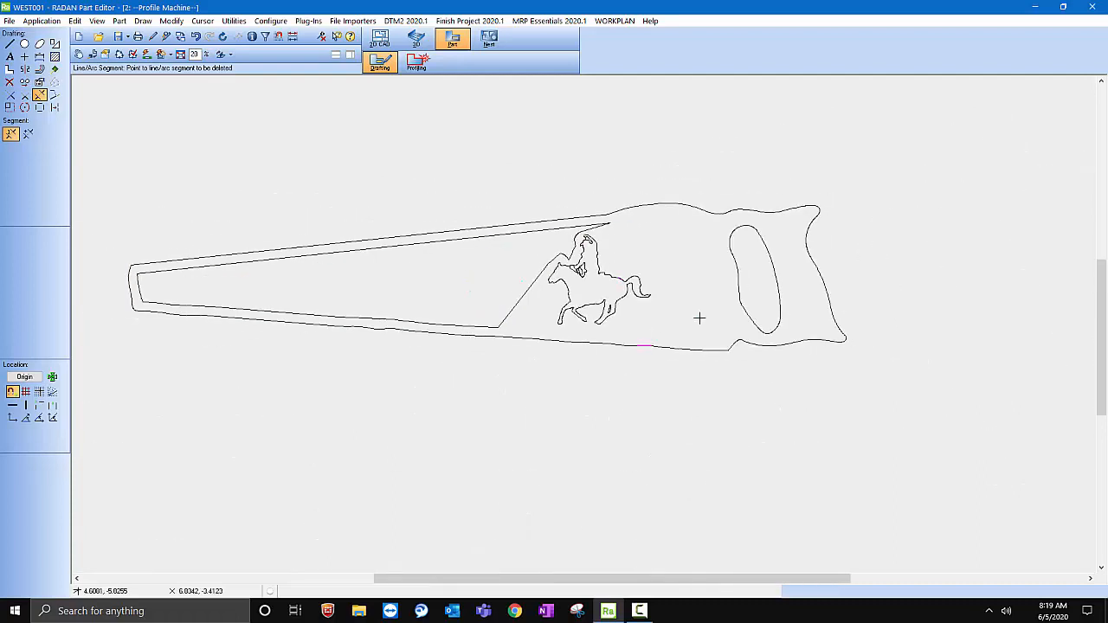
scroll(309, 366, "up", 1)
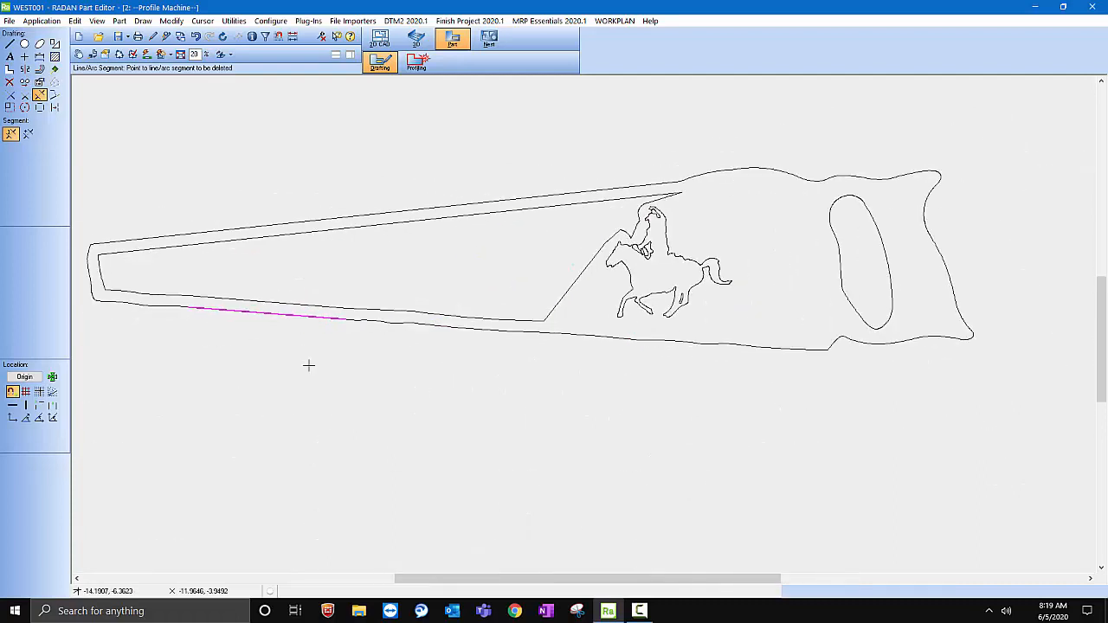
left_click(10, 44)
scroll(679, 308, "up", 2)
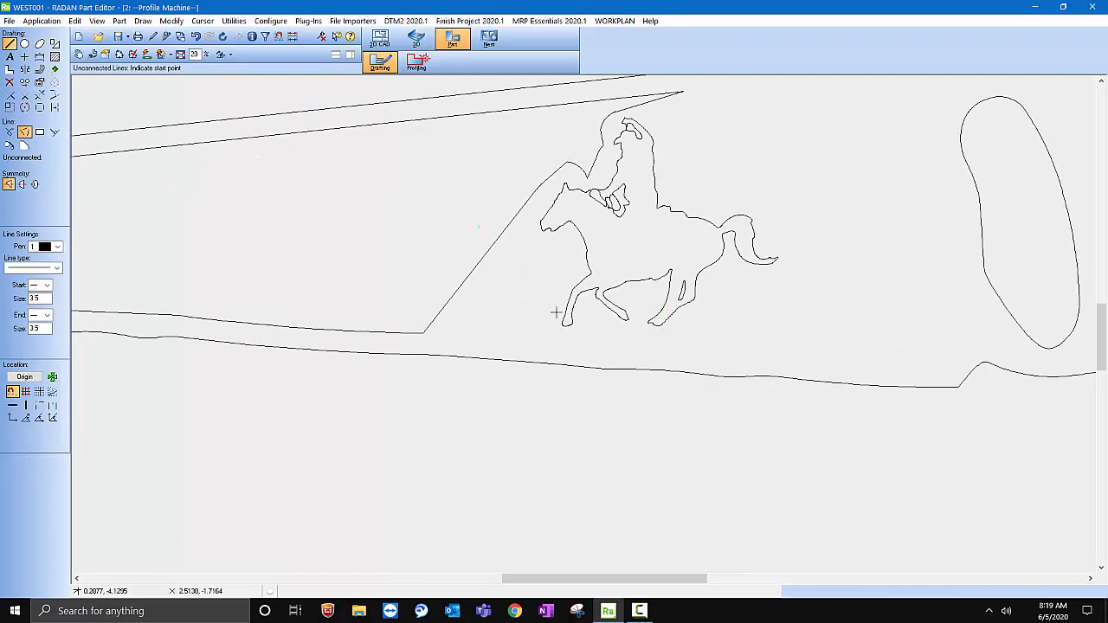
scroll(443, 336, "up", 2)
left_click(451, 338)
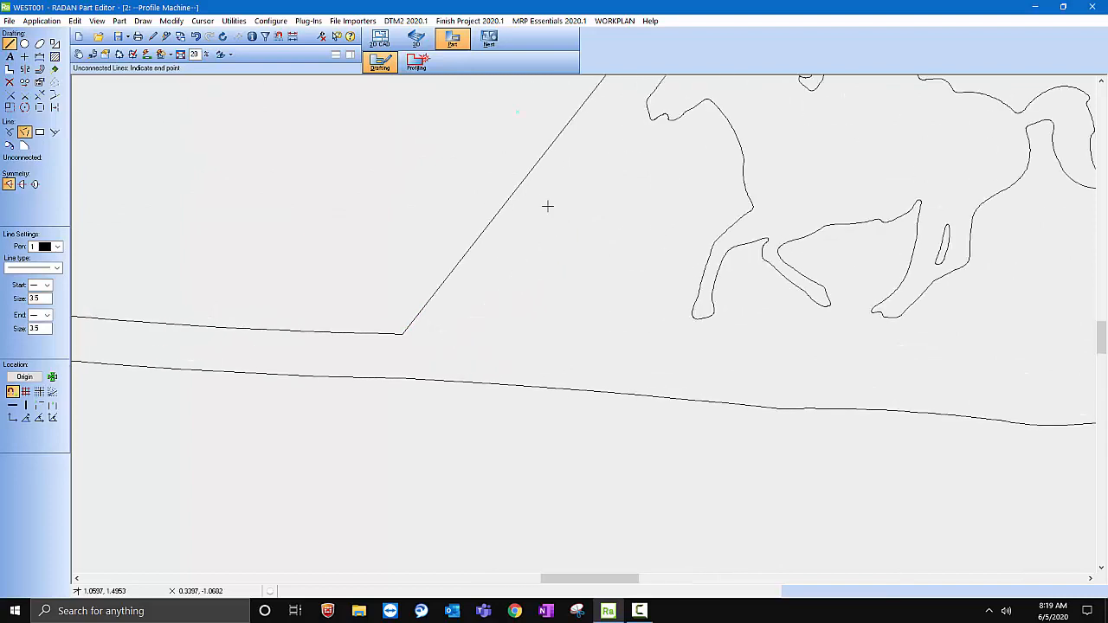
- Create parallel copies at distance 0.5 of the cutout's diagonal line and the blade's lower edge section below the horse
left_click(39, 68)
left_click(493, 269)
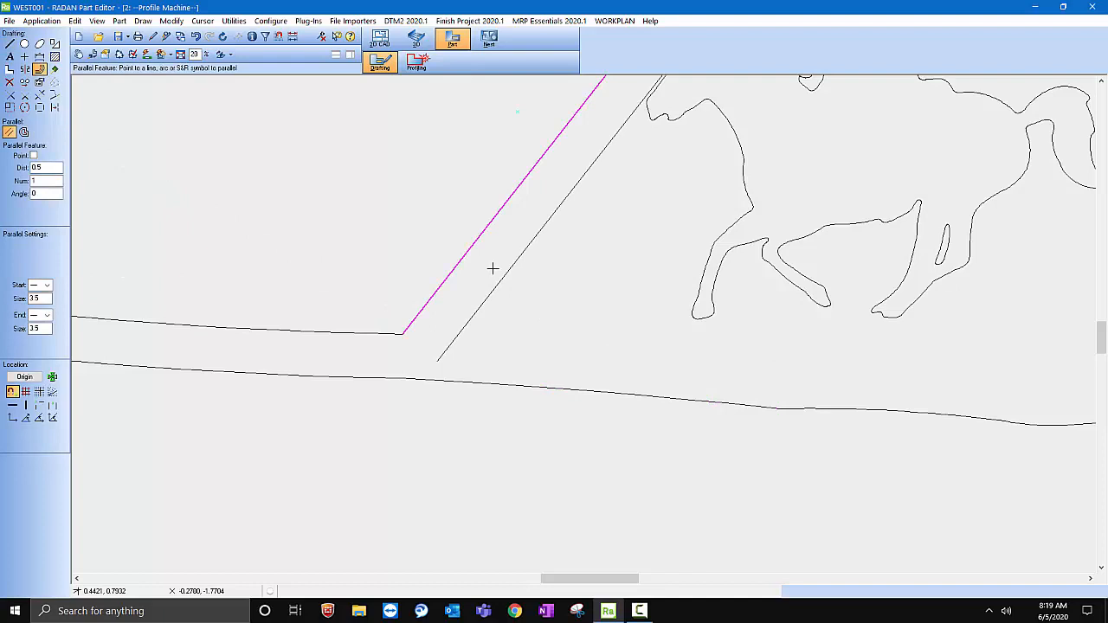
left_click(492, 268)
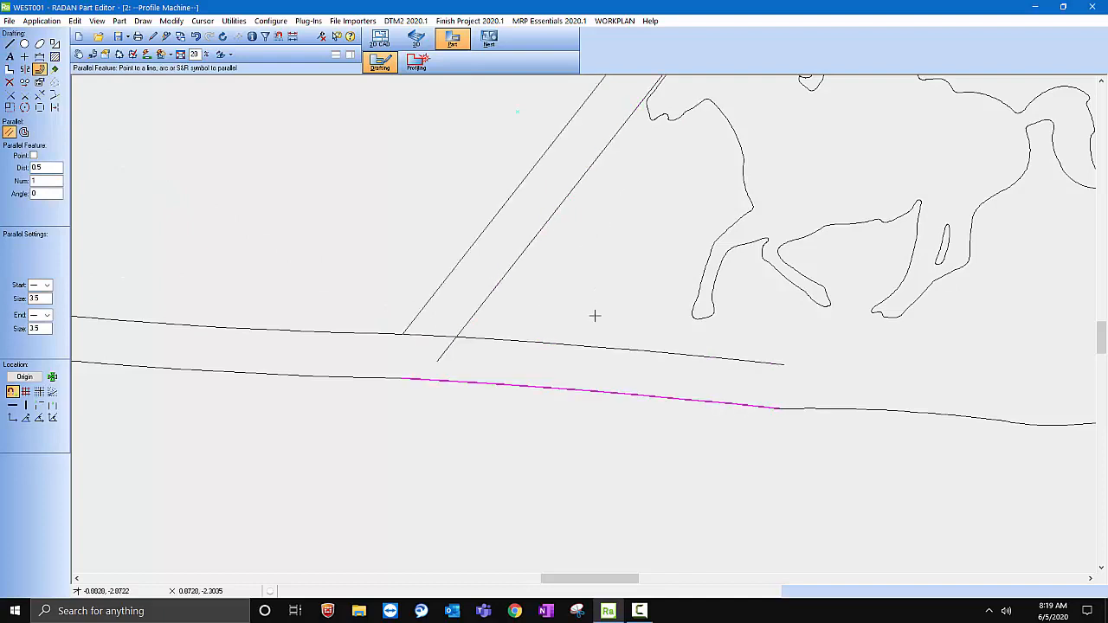
- Draw a slanted line from the diagonal's parallel copy down to the lower parallel curve, in front of the horse's legs
left_click(9, 43)
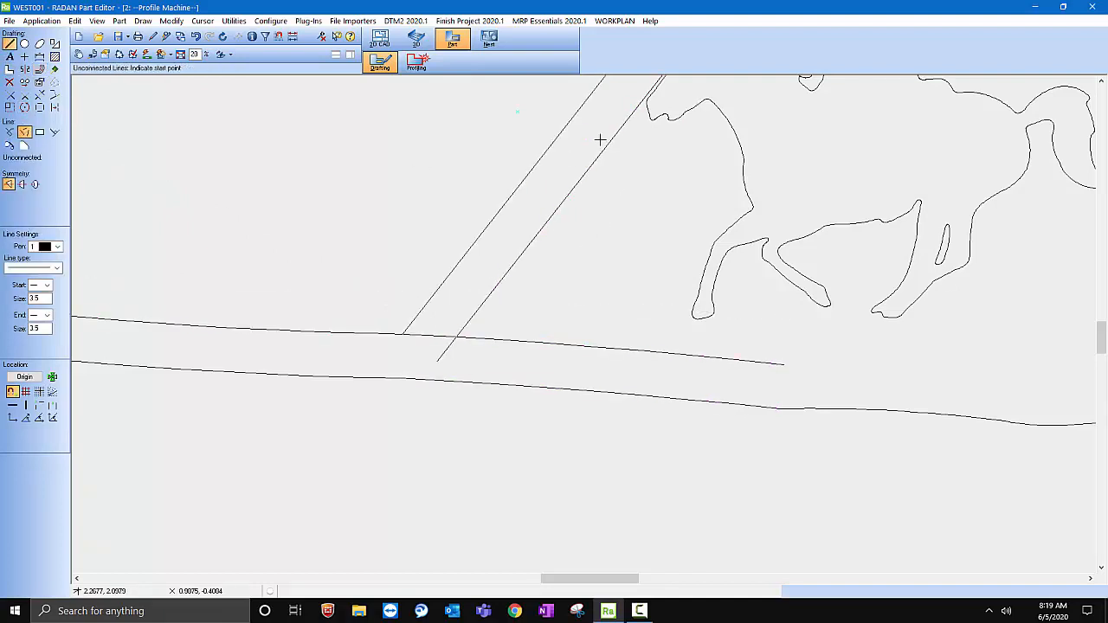
left_click(599, 156)
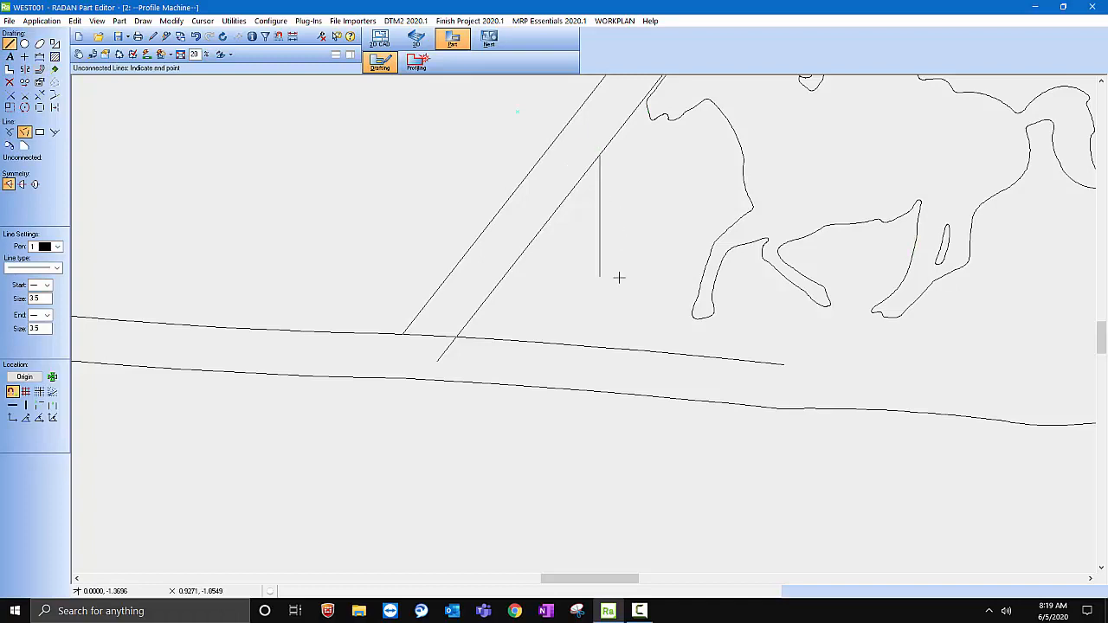
left_click(645, 350)
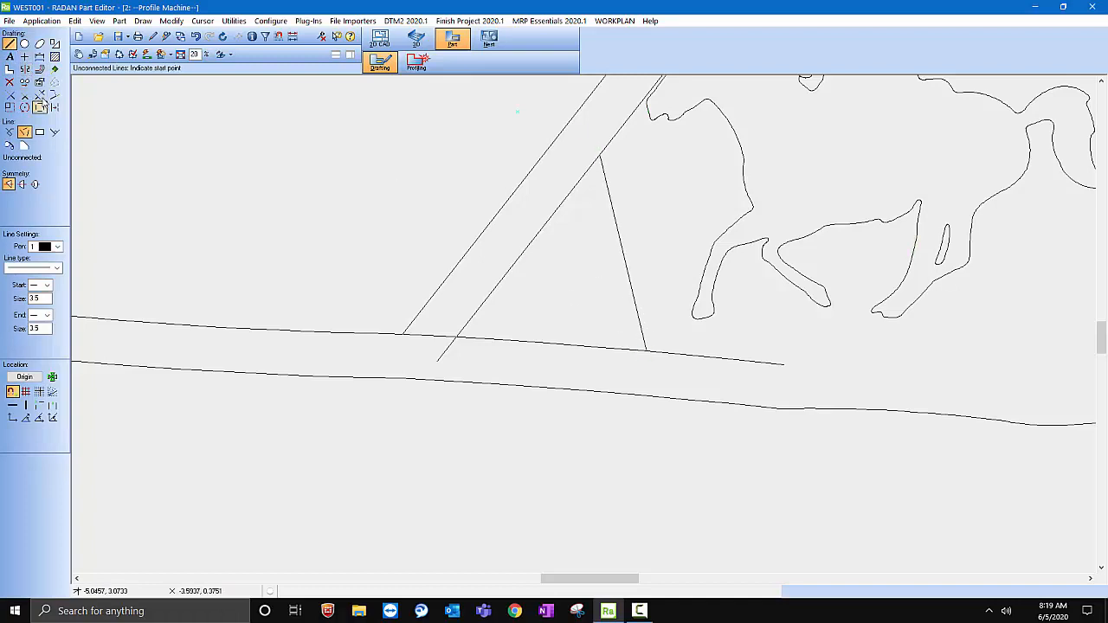
- Delete the overhanging line and curve segments around the new lines, leaving a closed triangle in front of the horse
left_click(39, 94)
left_click(447, 352)
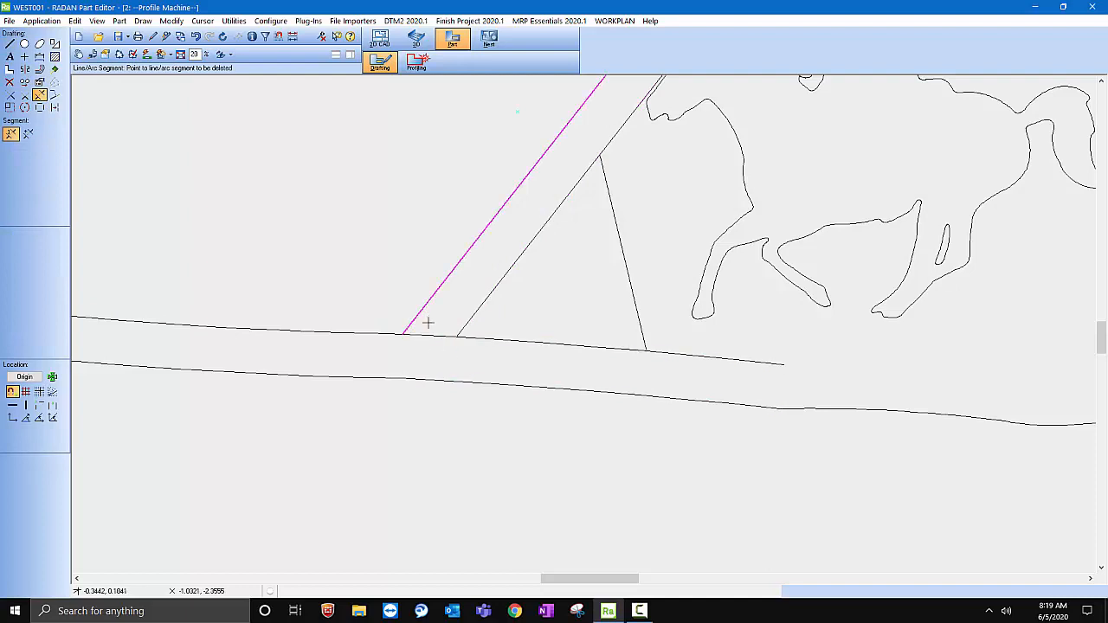
left_click(432, 334)
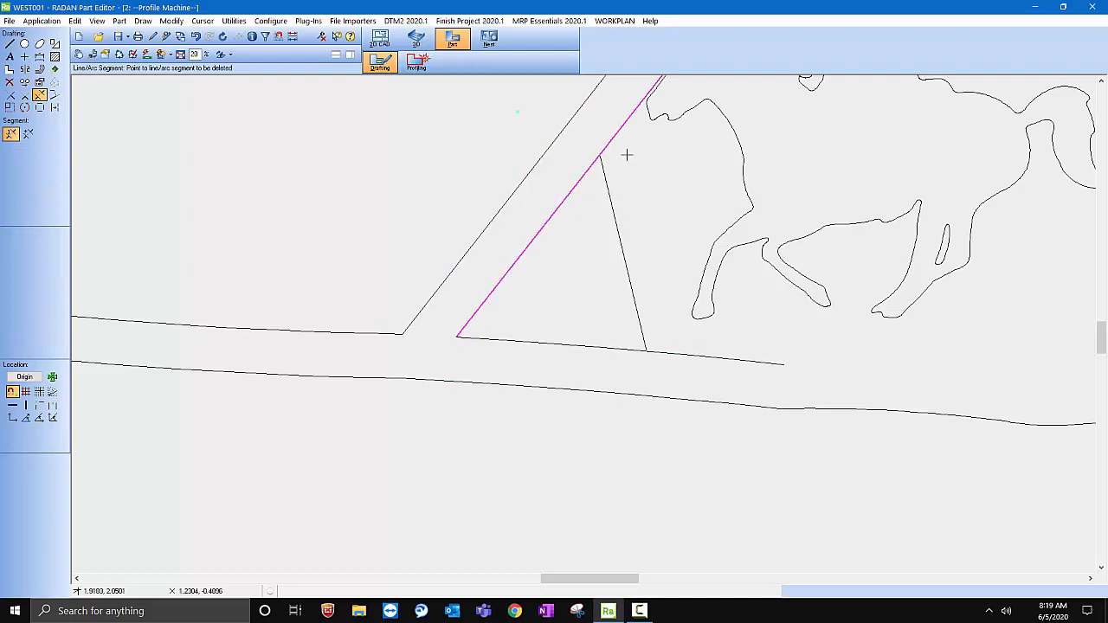
scroll(460, 418, "down", 3)
scroll(475, 390, "up", 1)
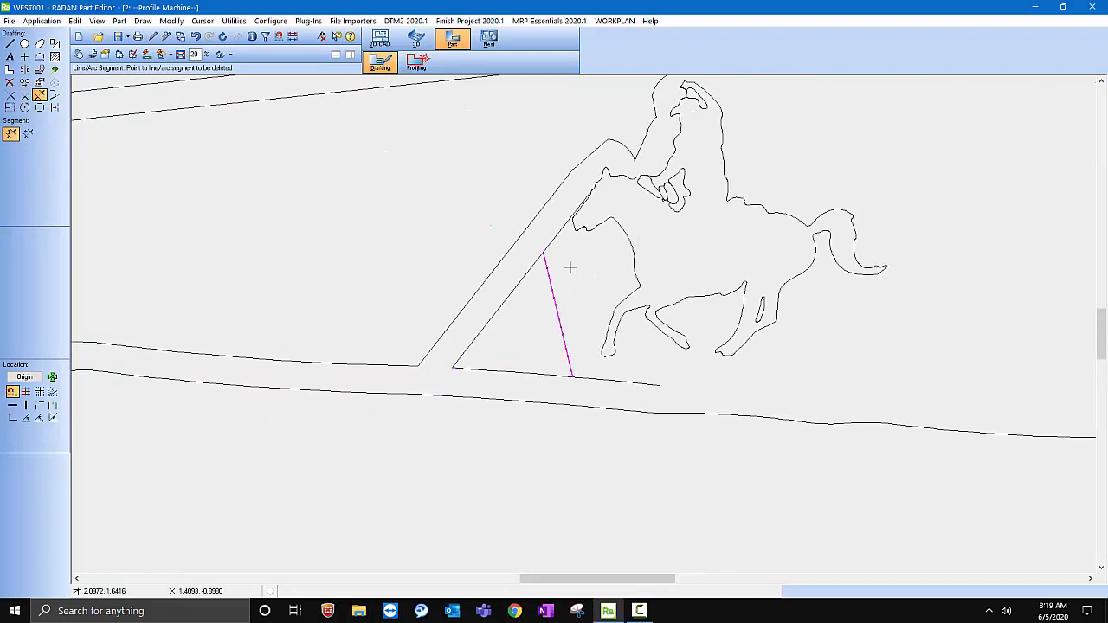
left_click(558, 231)
left_click(589, 373)
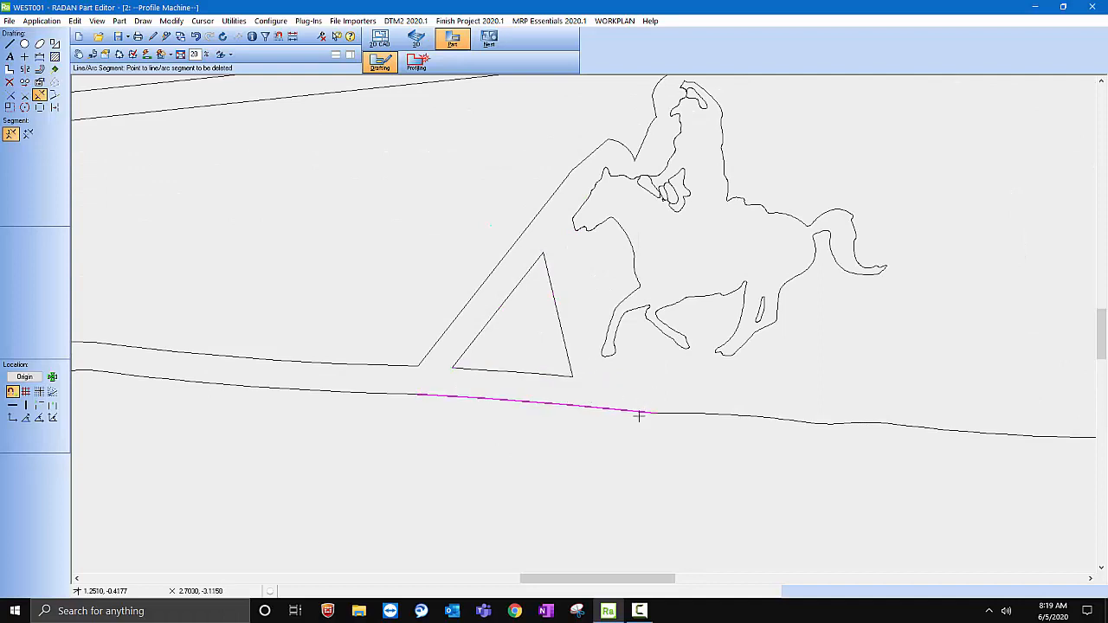
- Delete the upper segments of the small loop between the horse's neck and the rider, including the leftover fragments
scroll(634, 407, "down", 3)
scroll(623, 304, "up", 2)
scroll(764, 316, "up", 1)
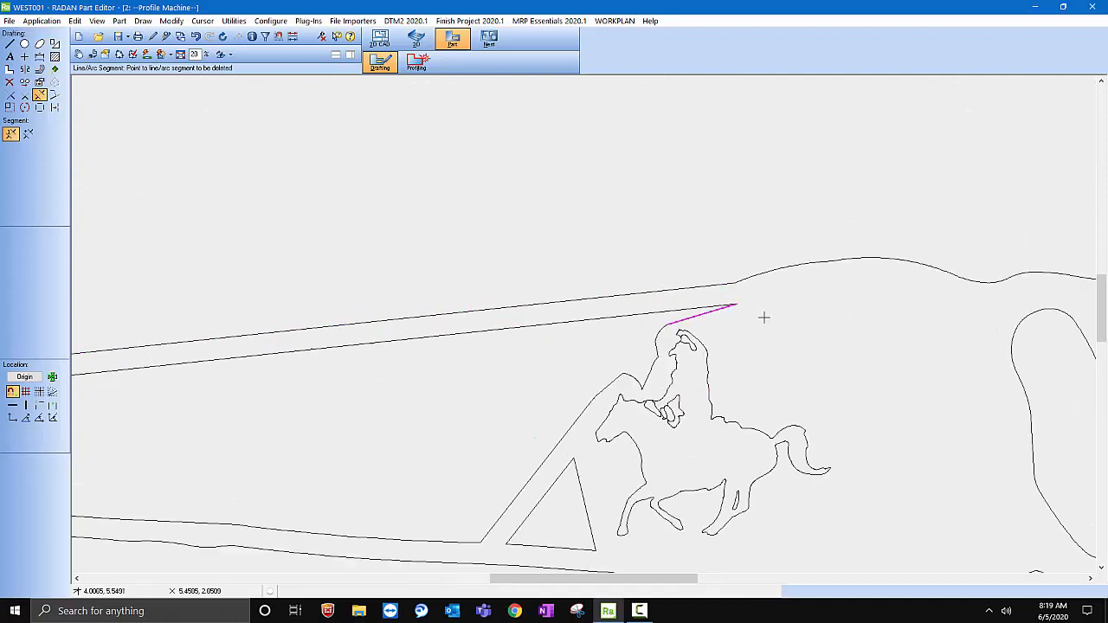
scroll(611, 257, "up", 2)
scroll(611, 269, "down", 2)
scroll(606, 386, "up", 2)
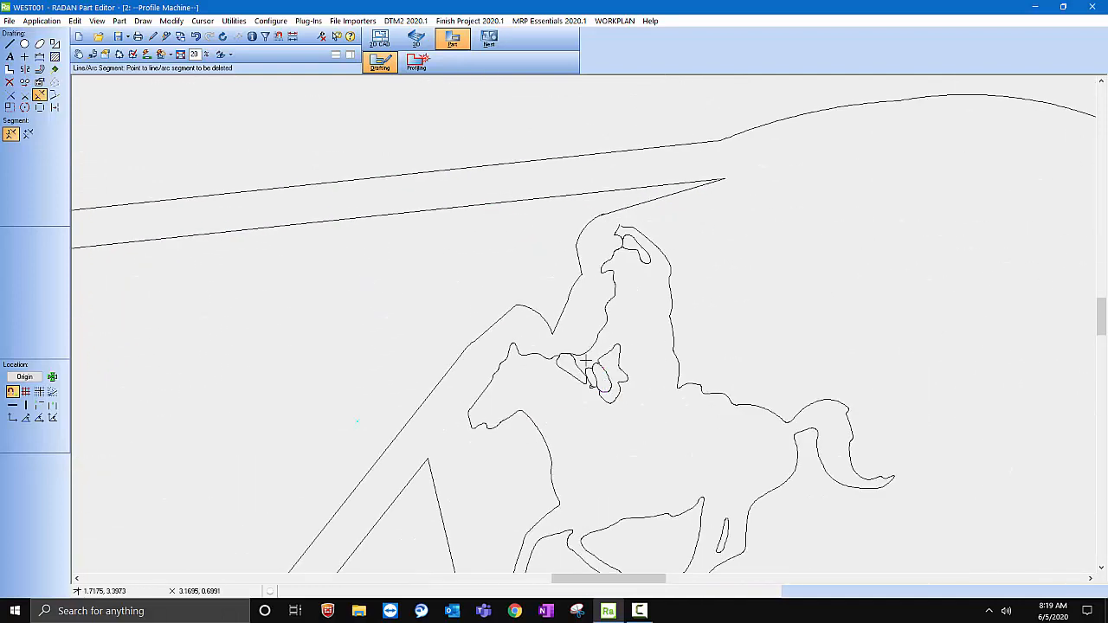
scroll(571, 364, "up", 2)
scroll(553, 348, "up", 3)
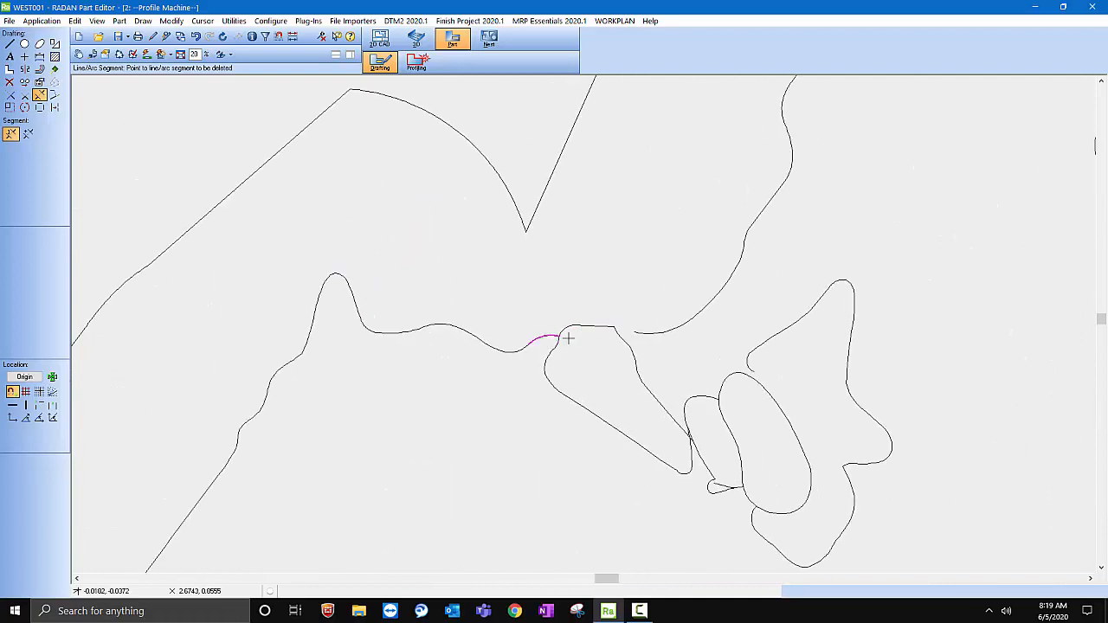
scroll(584, 320, "down", 2)
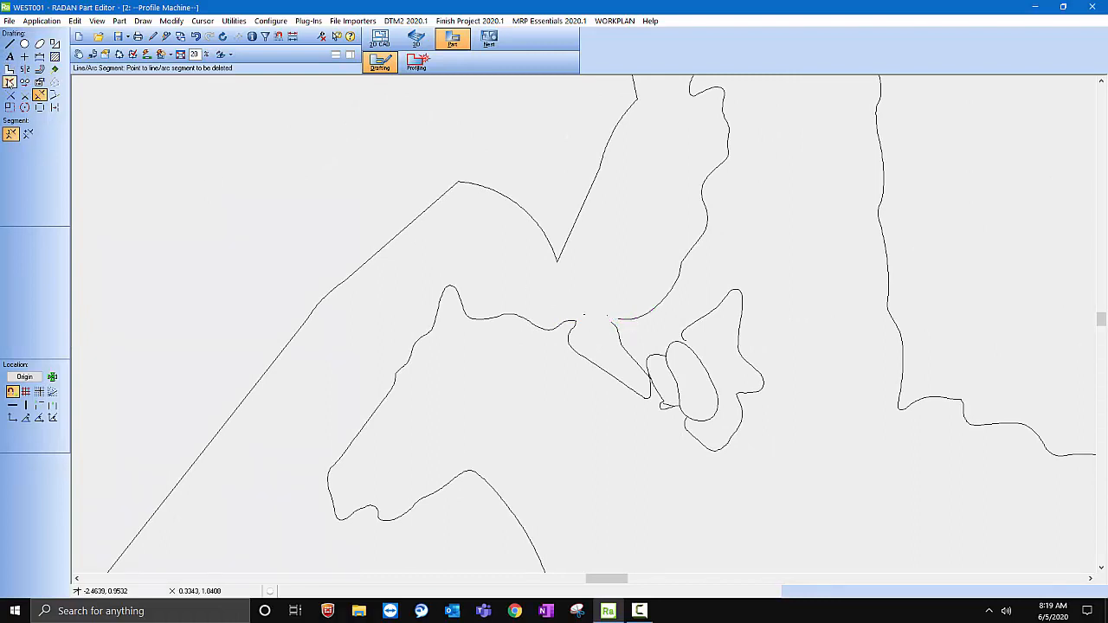
left_click(10, 82)
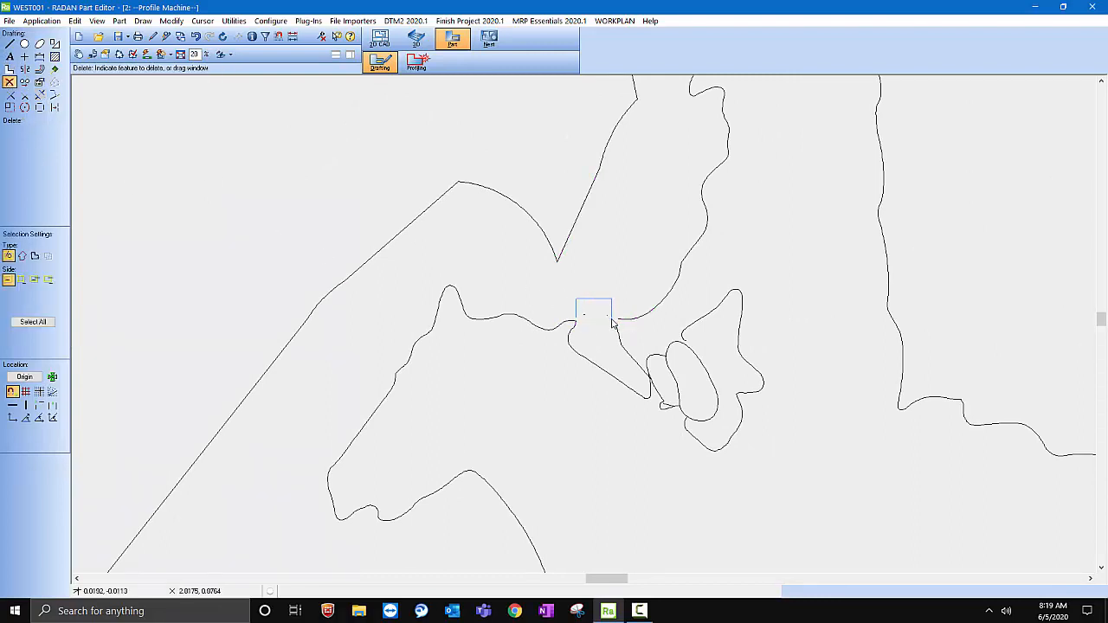
scroll(620, 310, "up", 3)
left_click(602, 332)
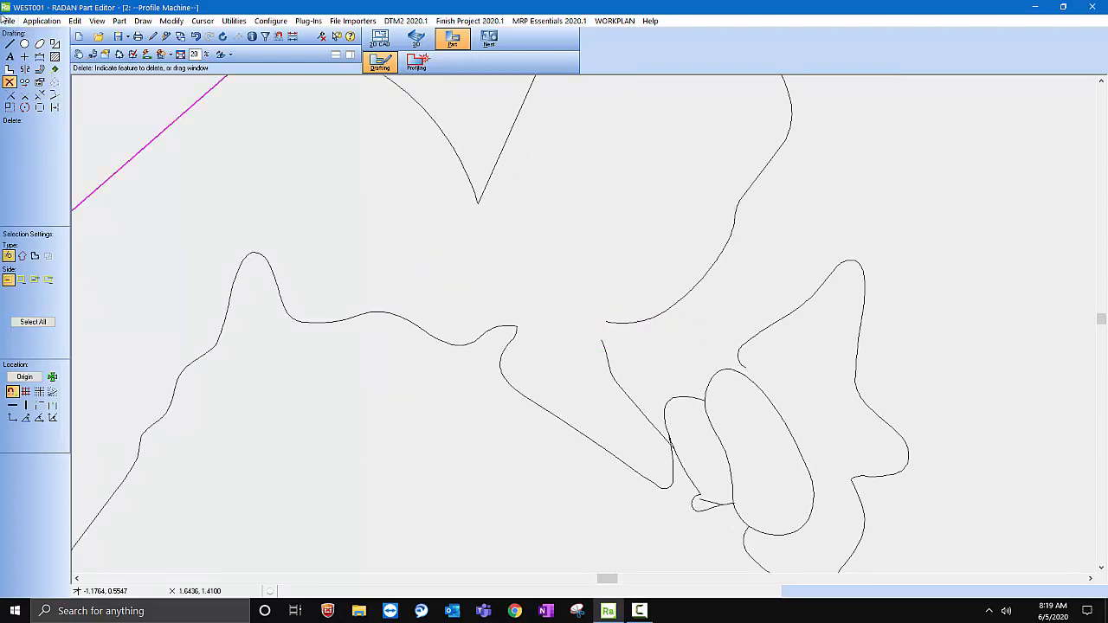
- Draw a short vertical line from the open end of the loop's rider-side curve up to the rider's outline level
left_click(9, 42)
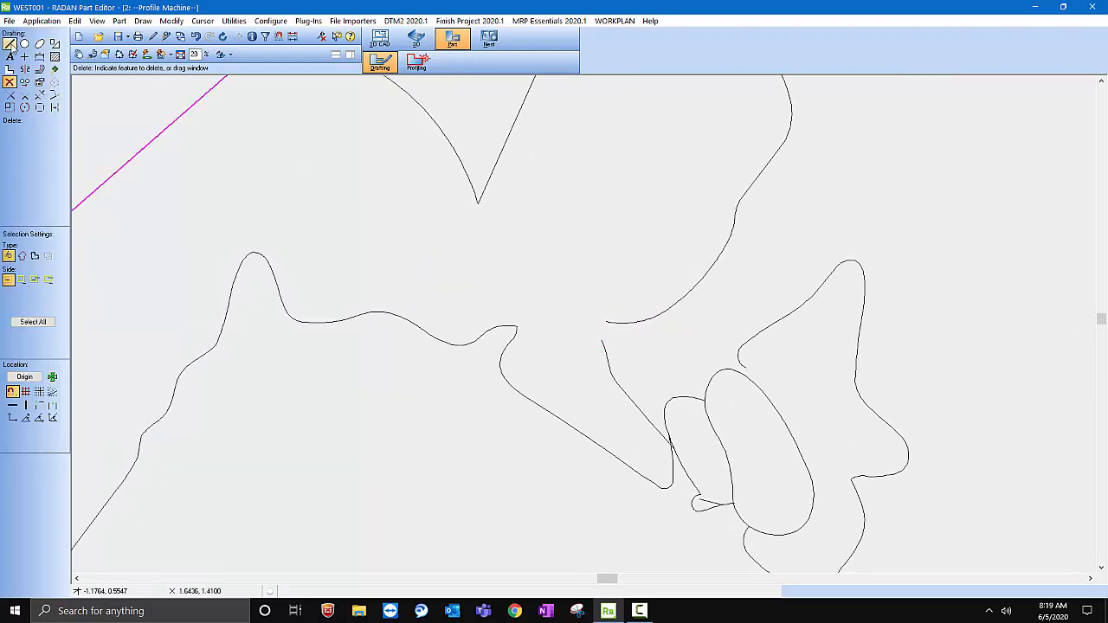
left_click(594, 345)
left_click(601, 320)
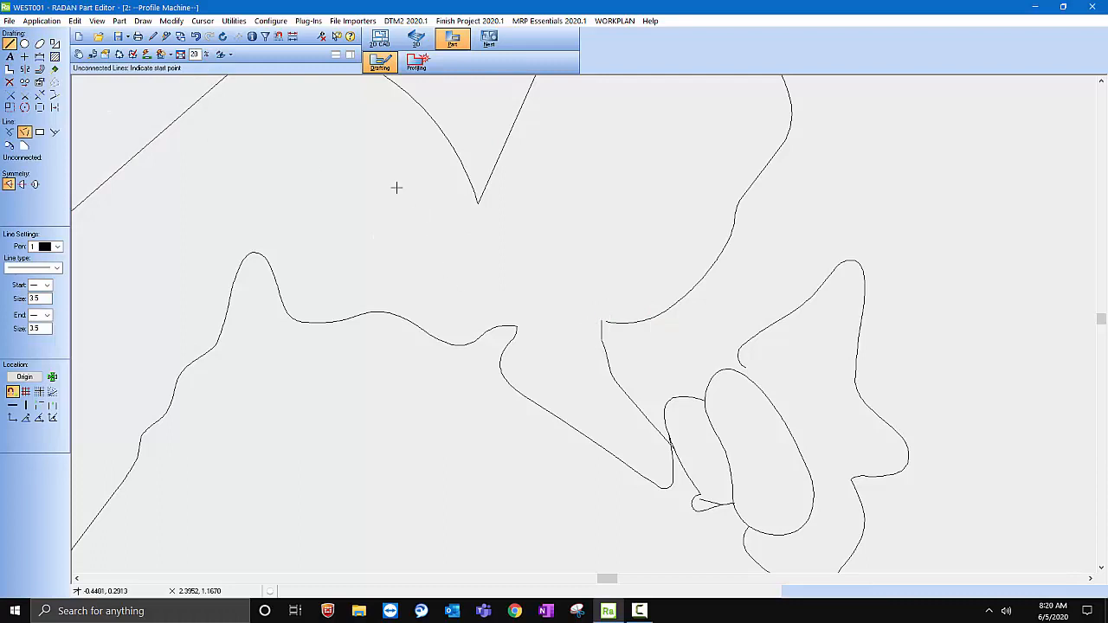
- Join the rider's outline end to the short vertical line with a short horizontal line and trim the vertical line's overhang
left_click(9, 82)
scroll(462, 243, "down", 4)
scroll(495, 284, "up", 5)
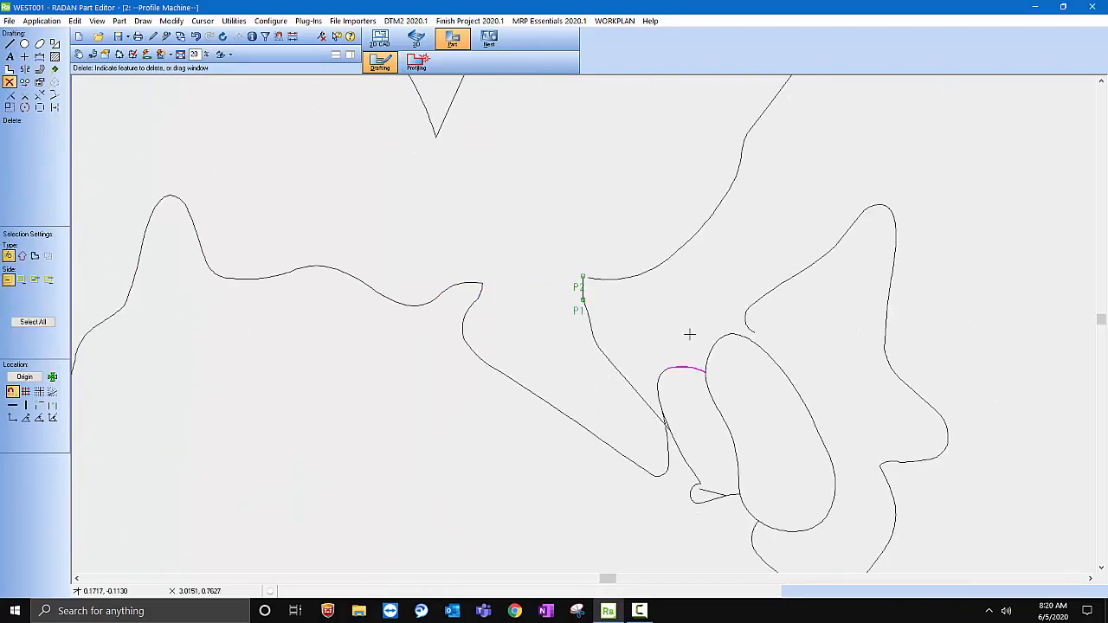
scroll(618, 320, "up", 5)
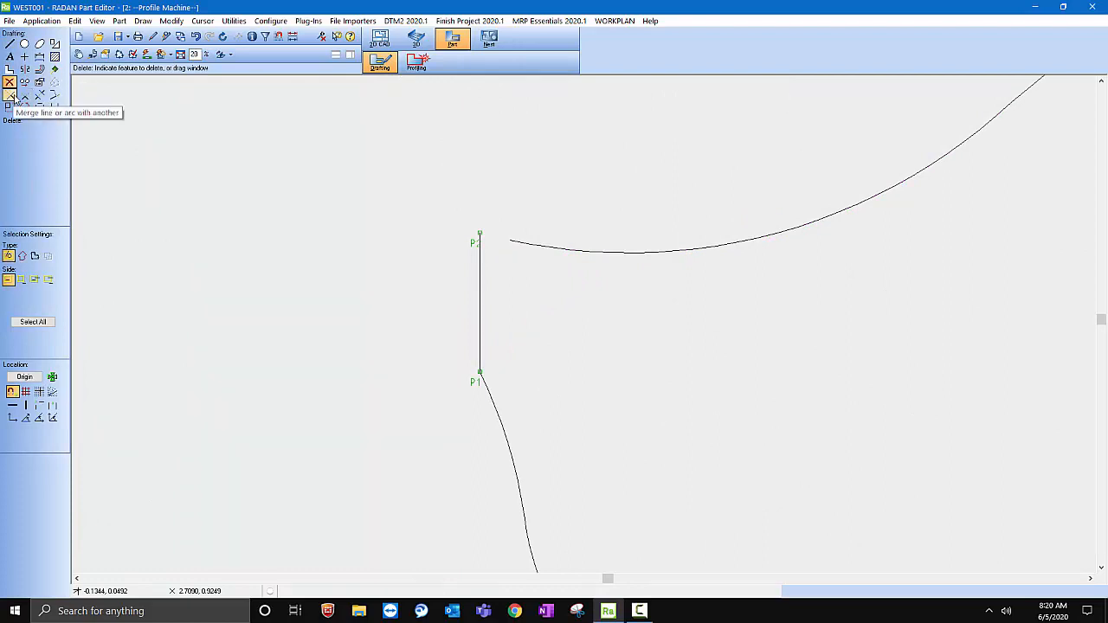
left_click(10, 43)
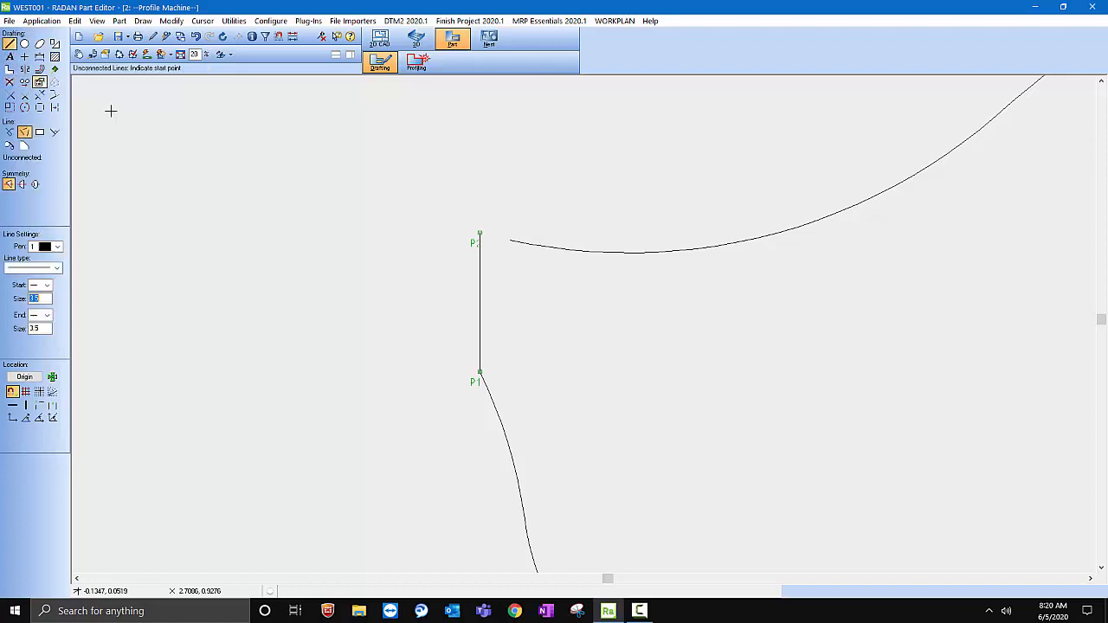
left_click(494, 237)
left_click(477, 236)
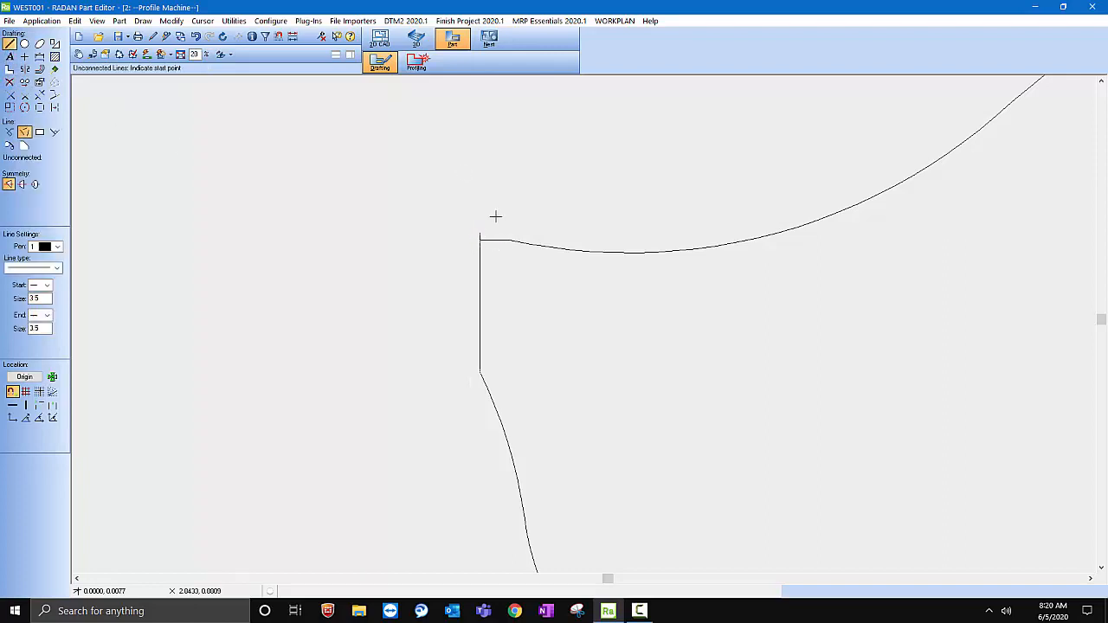
left_click(39, 94)
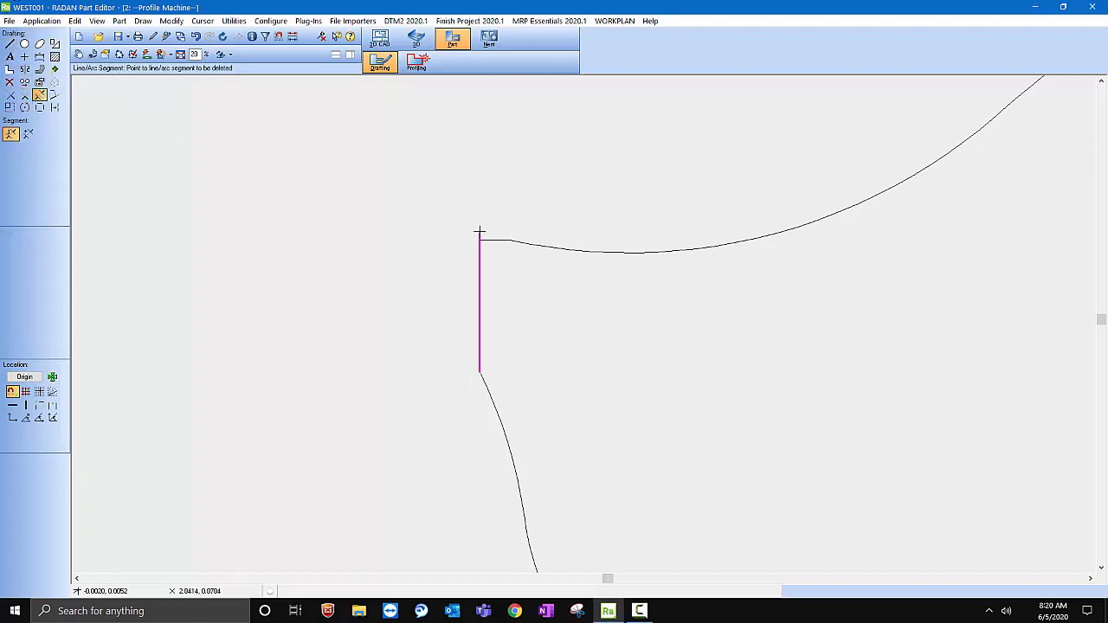
scroll(494, 267, "down", 5)
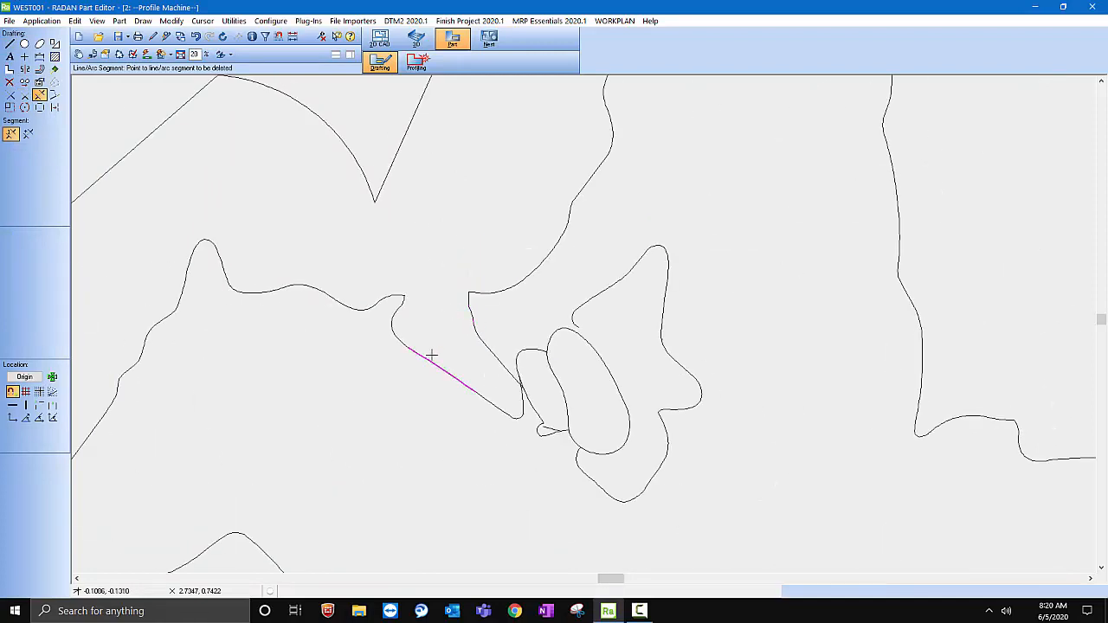
scroll(533, 403, "down", 5)
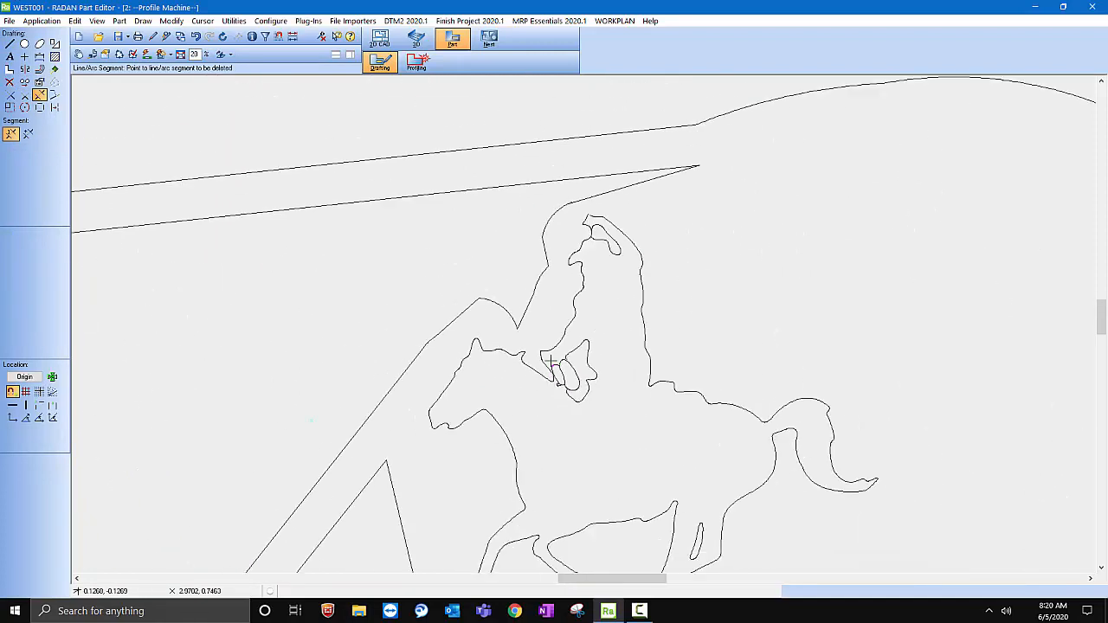
scroll(562, 367, "down", 4)
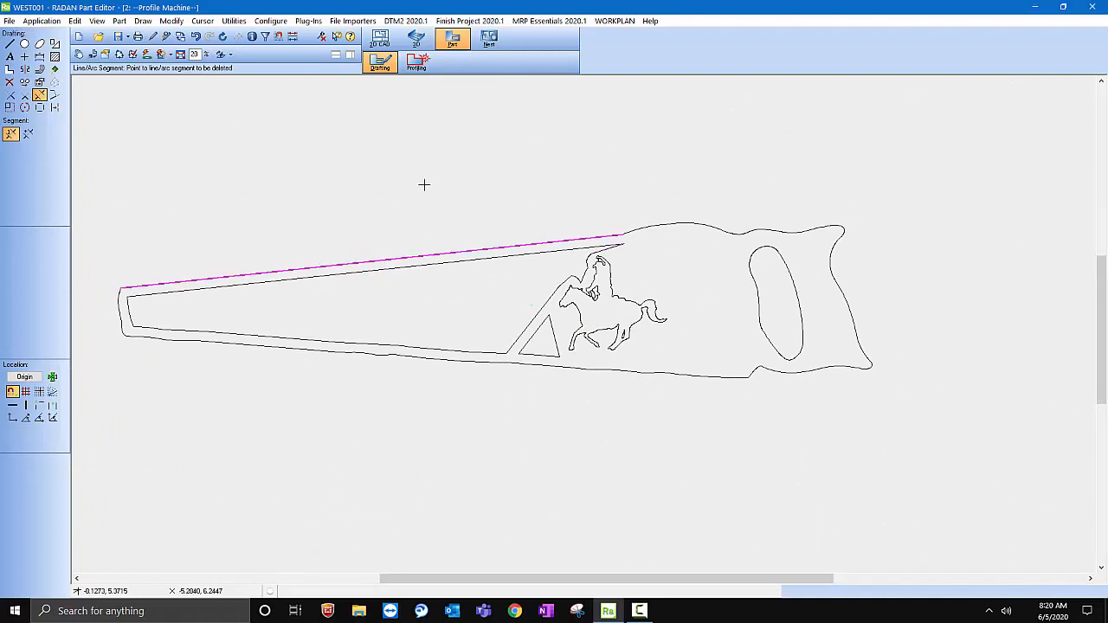
- Delete most of the elongated oval and the crossing curve segments beside it, between the horse's neck and the star-shaped contour
scroll(530, 267, "up", 6)
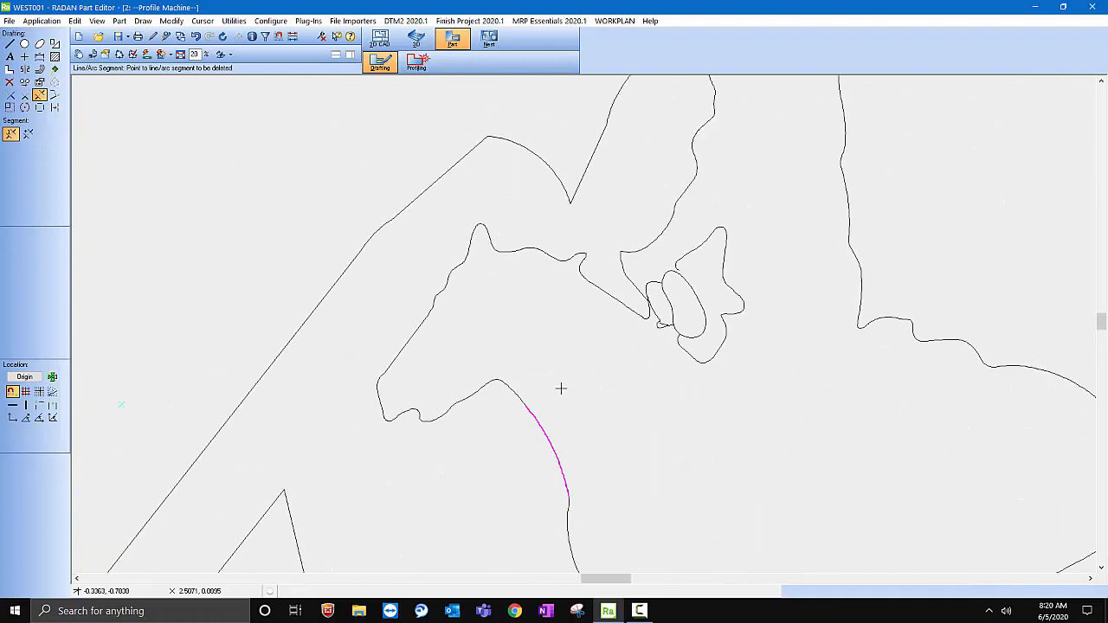
scroll(657, 290, "up", 3)
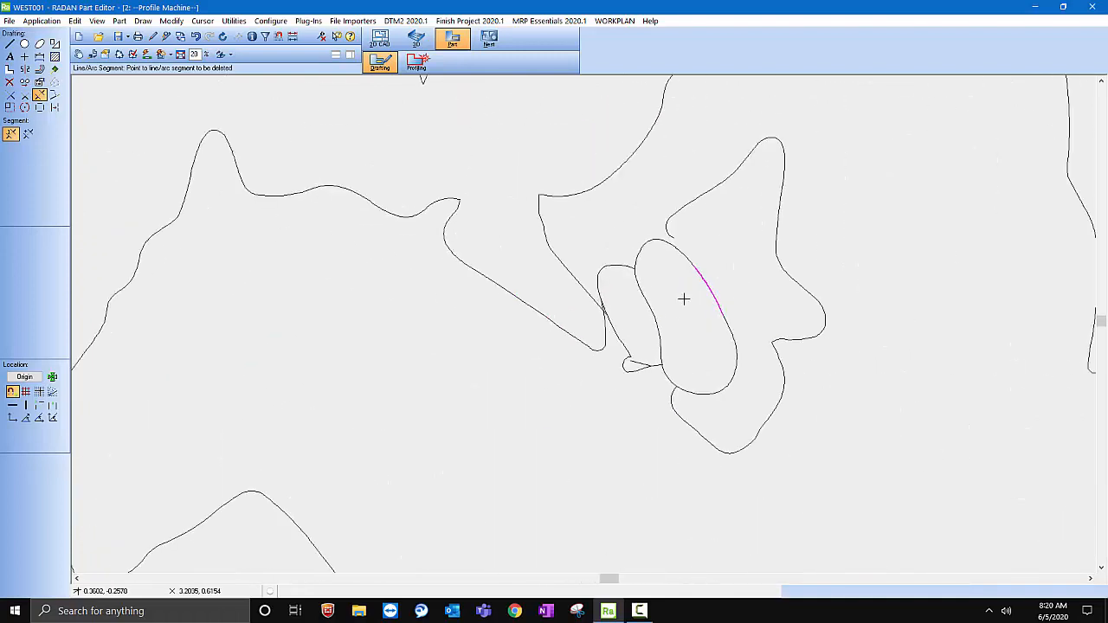
left_click(637, 291)
left_click(727, 279)
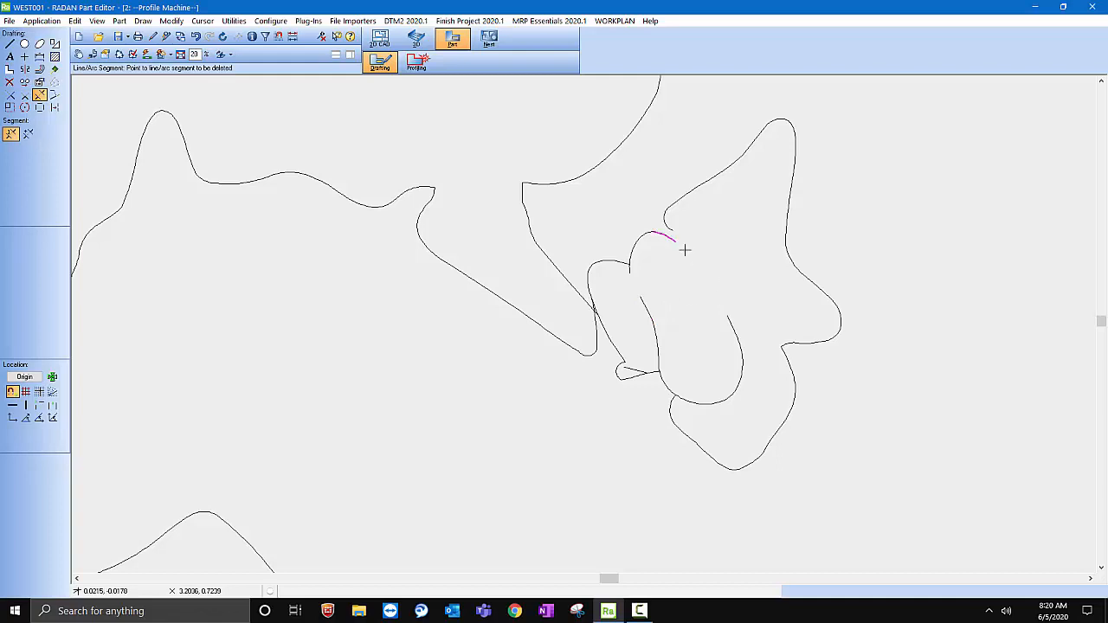
left_click(671, 240)
left_click(616, 336)
left_click(595, 309)
left_click(651, 352)
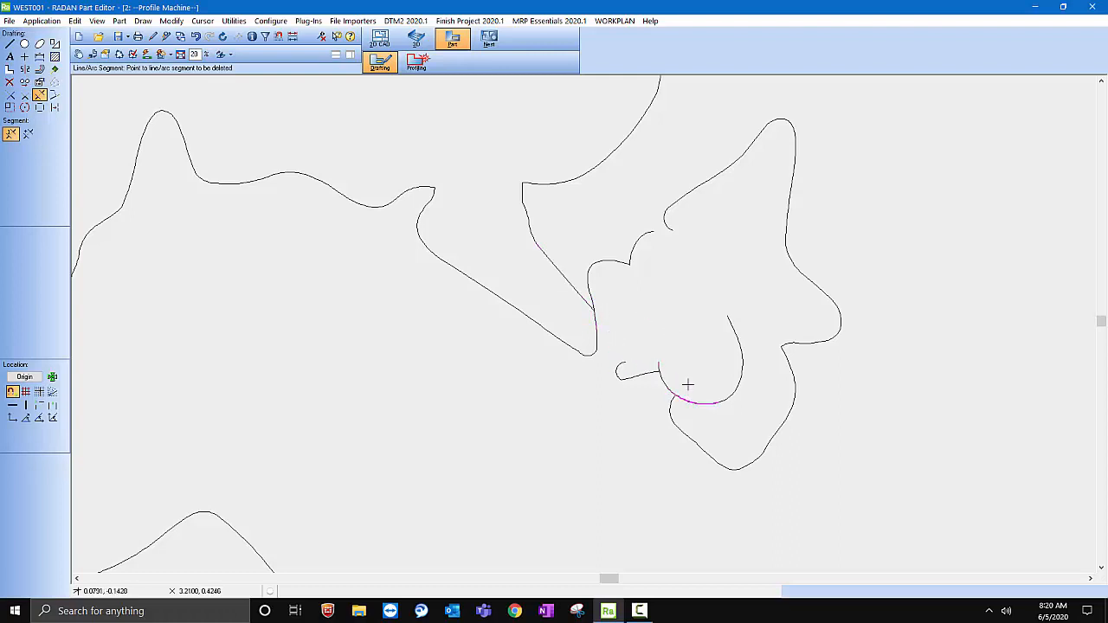
left_click(736, 319)
left_click(738, 377)
left_click(695, 399)
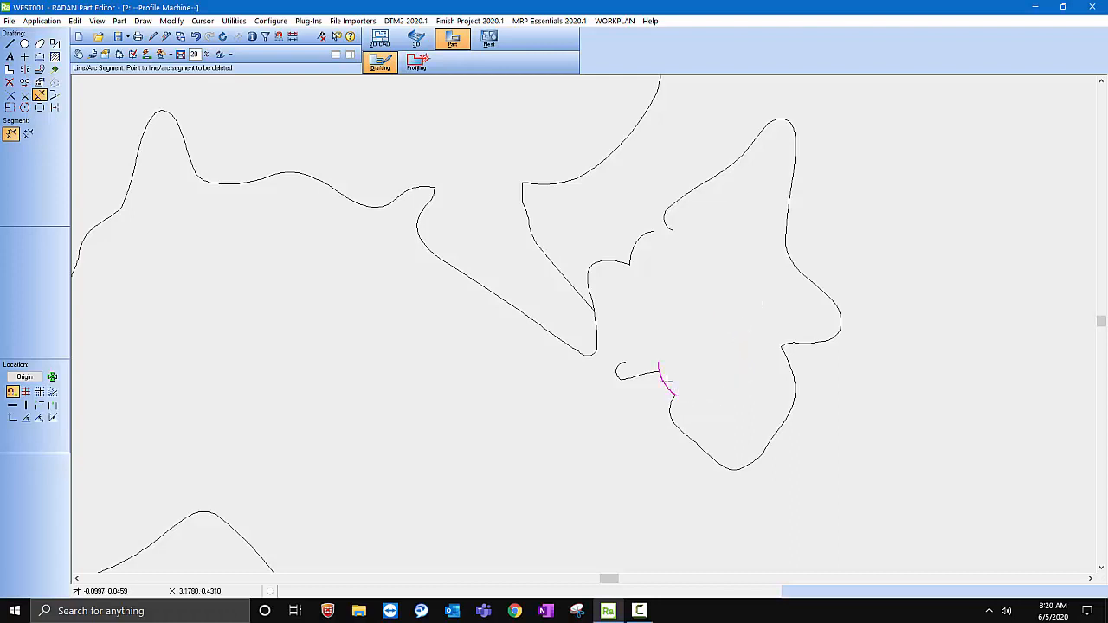
left_click(658, 366)
- Draw a short line from the rounded tip of the horse's neck loop to the small hook beside it
left_click(10, 44)
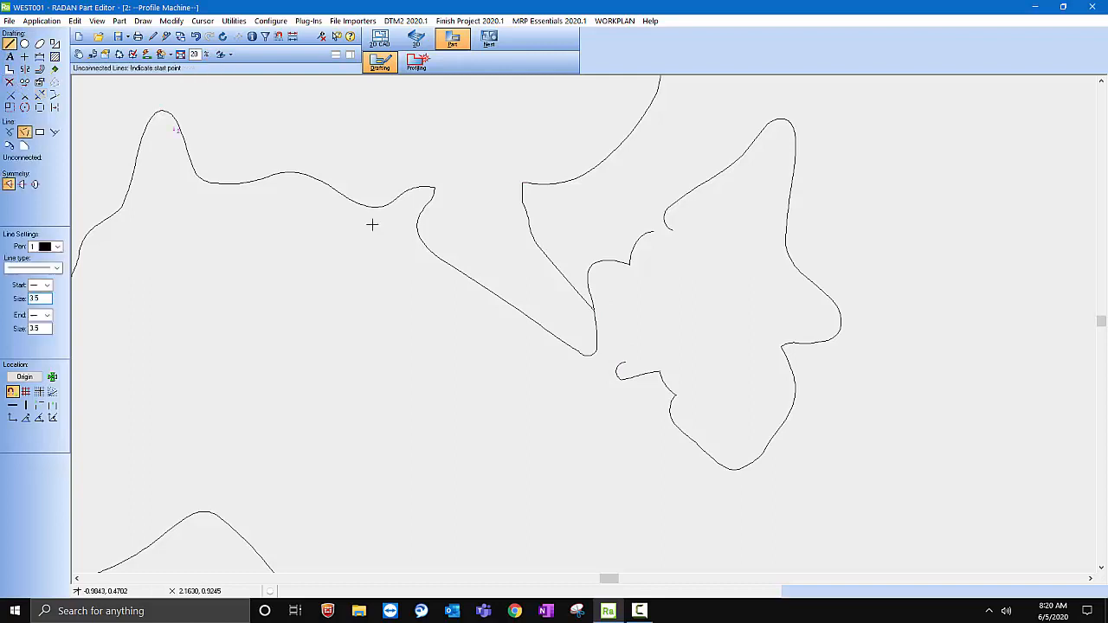
left_click(596, 350)
left_click(624, 362)
- Delete the leftover curves between the neck loop and the star-shaped contour, including the short bridging line, rounded tip and small hook
left_click(10, 82)
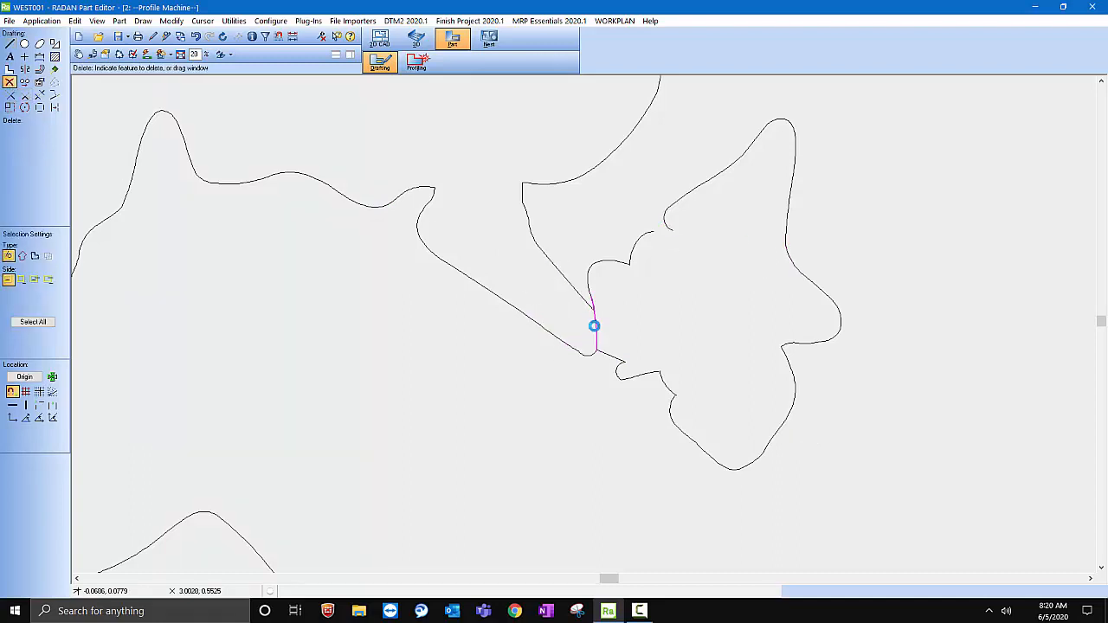
left_click(594, 324)
scroll(669, 268, "up", 1)
left_click(570, 307)
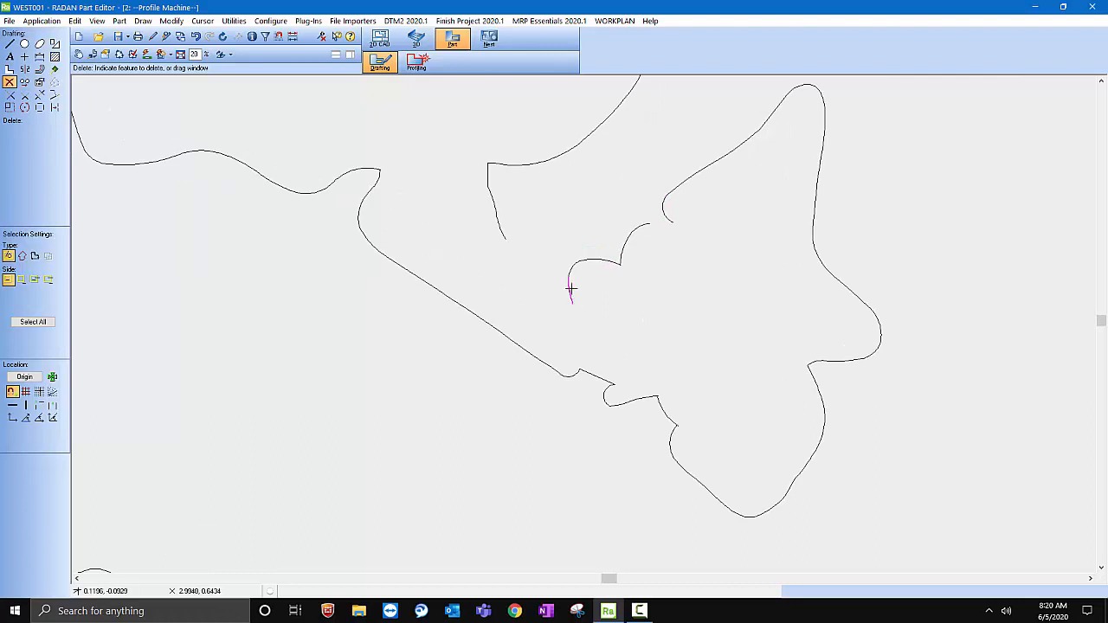
left_click(667, 211)
left_click(636, 231)
left_click(614, 262)
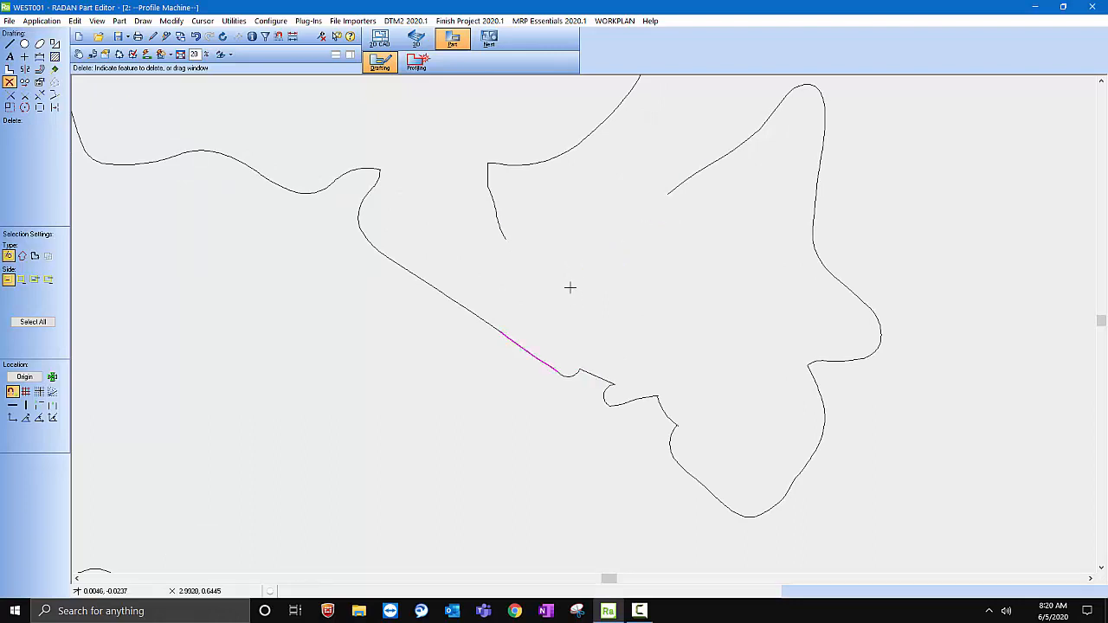
left_click(592, 366)
left_click(572, 372)
- Bridge the two gaps with lines: neck line to the star-shaped contour's lower end, and the contour's upper end to the rider-side curve
left_click(9, 44)
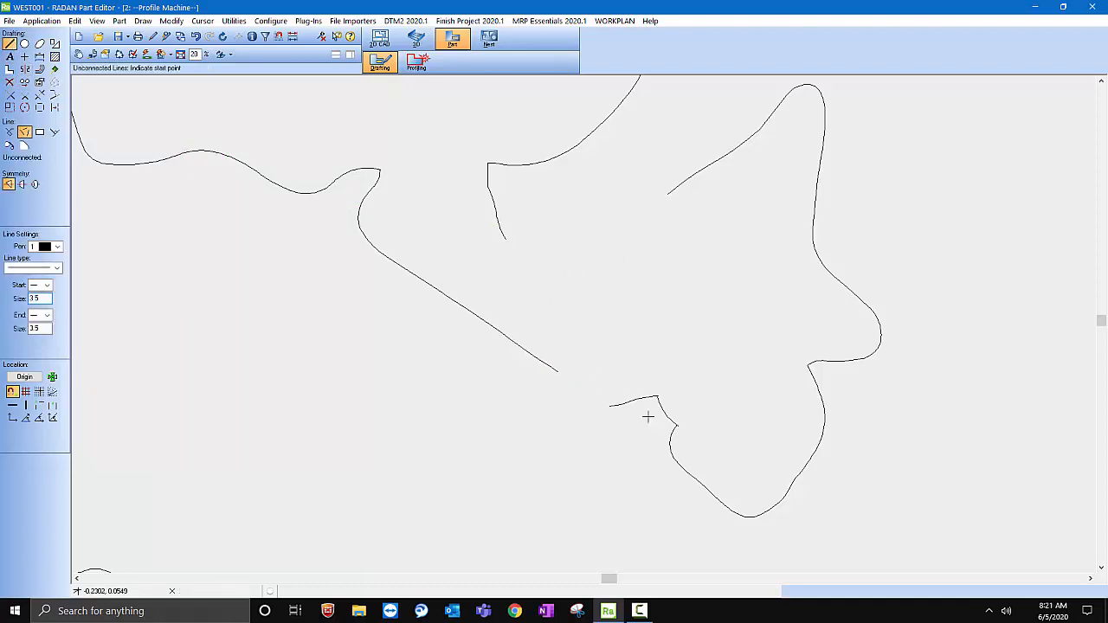
left_click(562, 374)
left_click(609, 405)
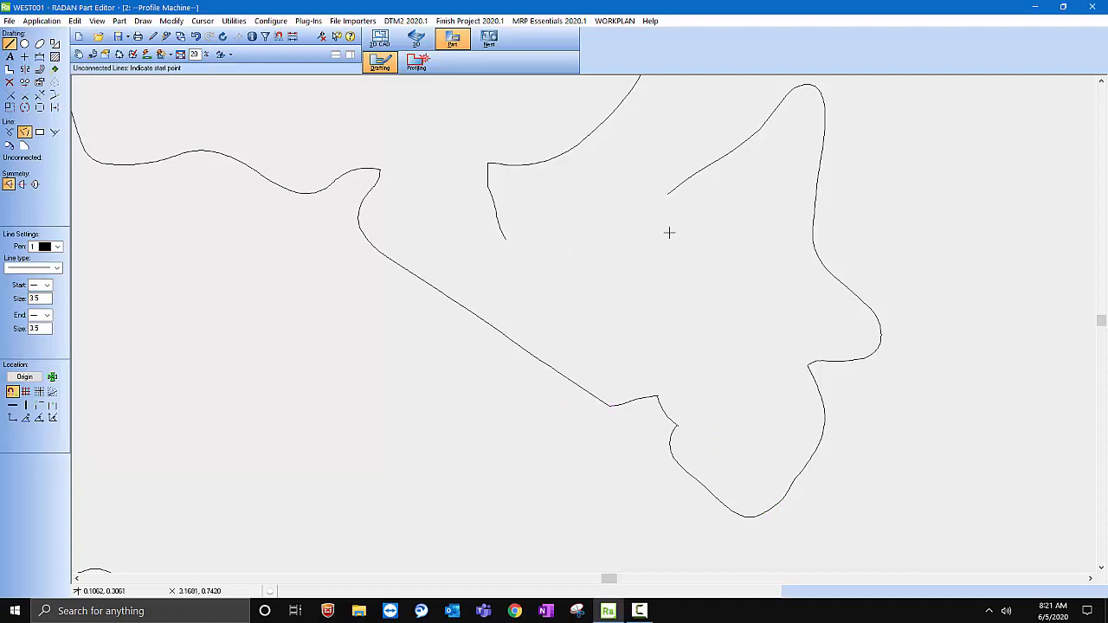
left_click(672, 189)
left_click(507, 237)
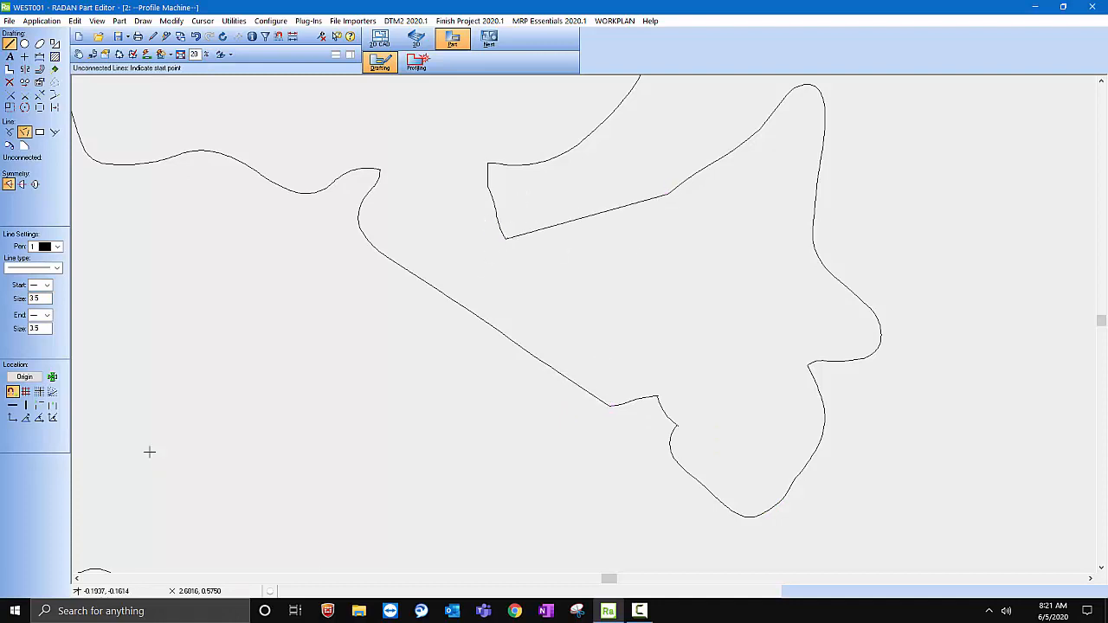
- Enter profiling mode briefly, return to drafting, and check the whole saw's geometry for open contours
scroll(490, 305, "down", 3)
scroll(490, 305, "down", 4)
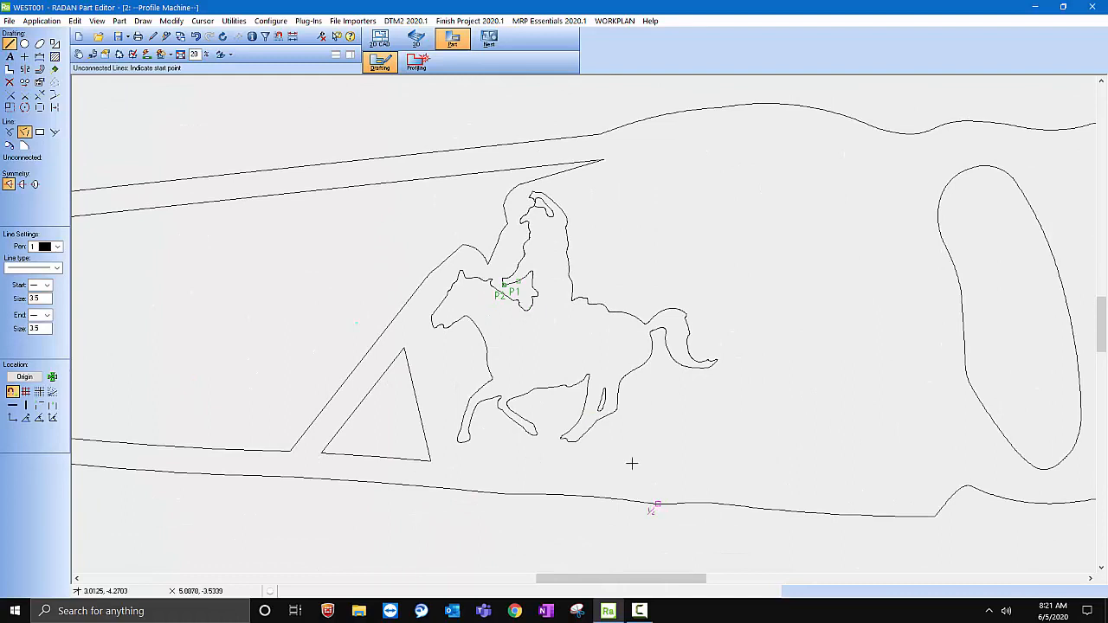
scroll(606, 424, "down", 4)
left_click(419, 62)
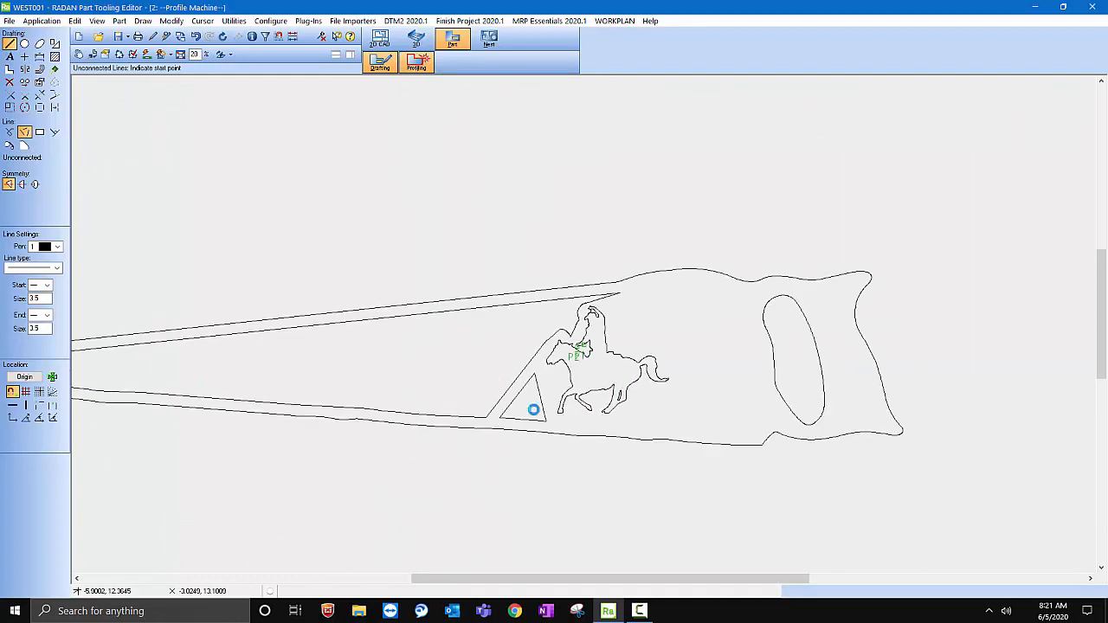
left_click(380, 62)
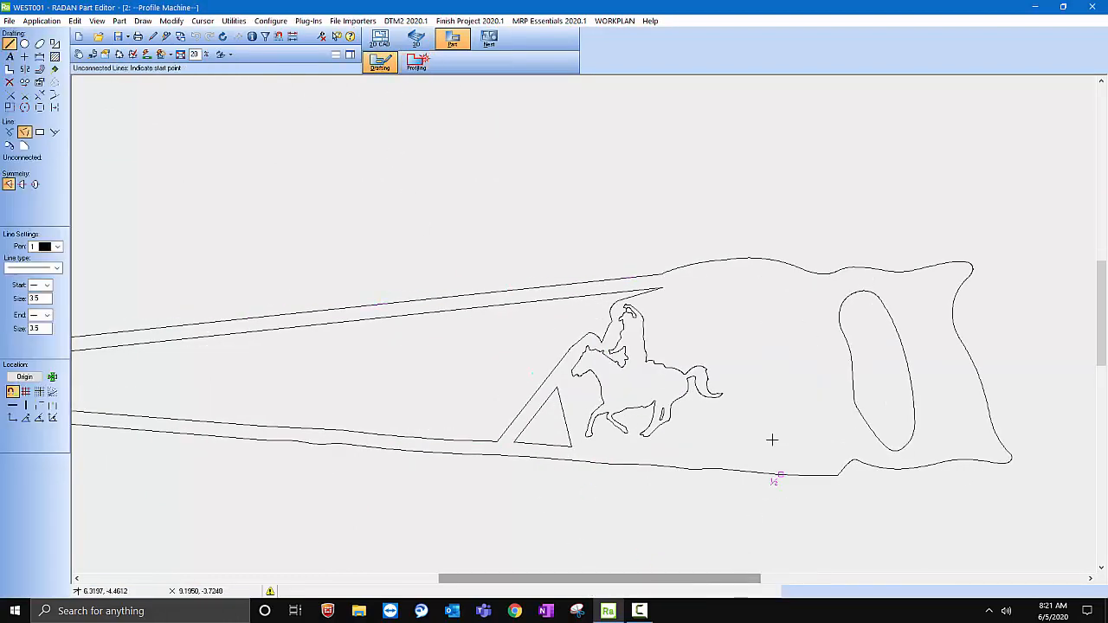
scroll(829, 414, "up", 2)
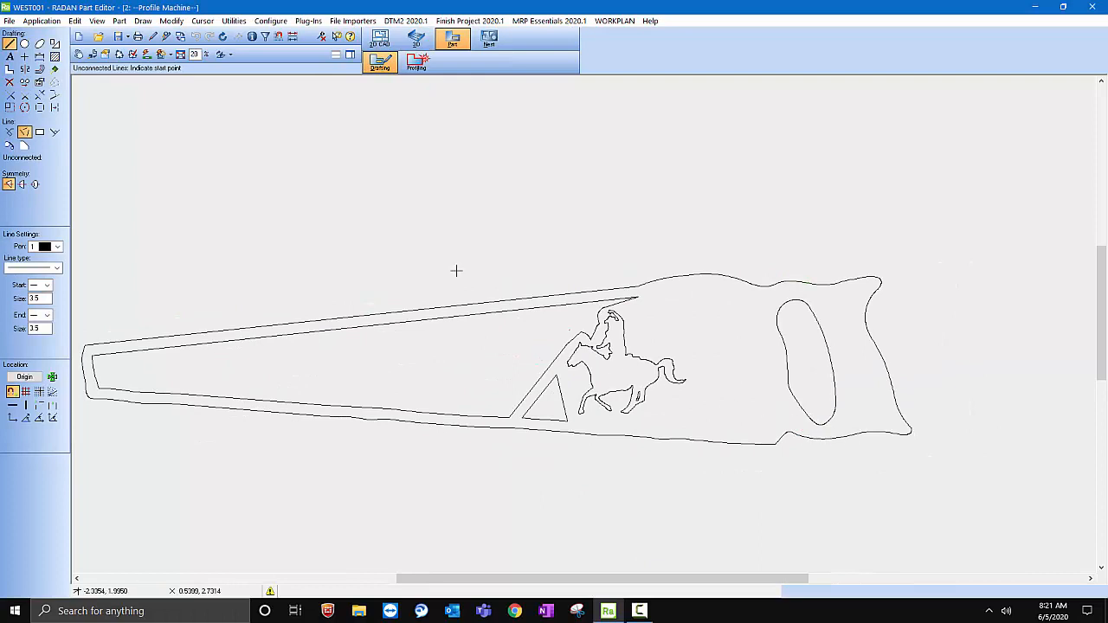
left_click(133, 54)
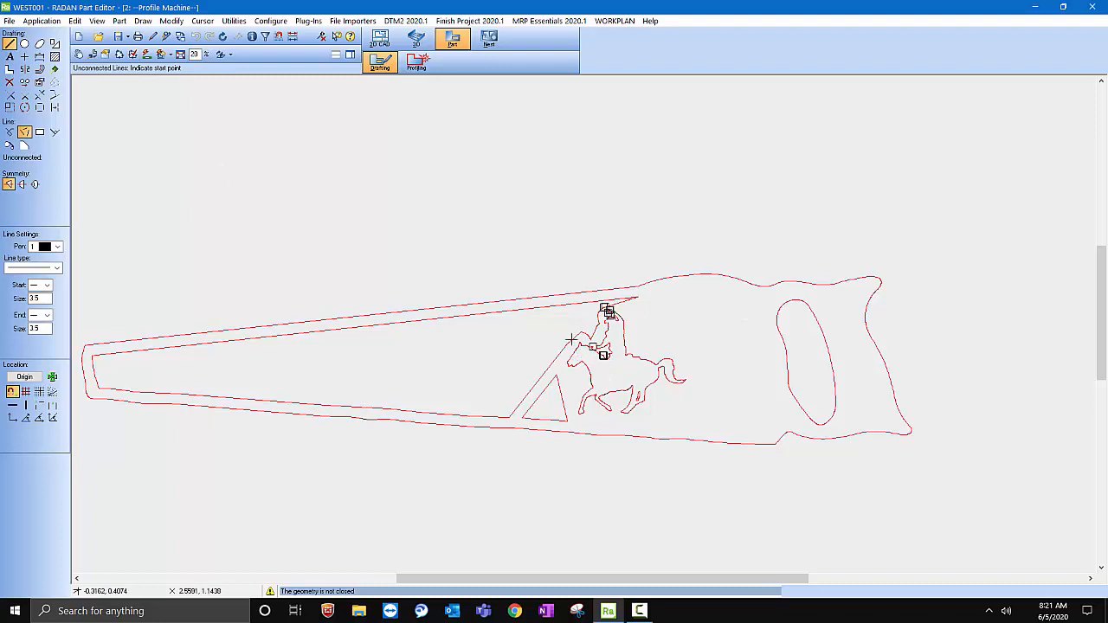
- Apply the Geometry Utilities cleanup with Smooth data at 0.001 tolerance, keeping only full-linetype lines and arcs
left_click(120, 55)
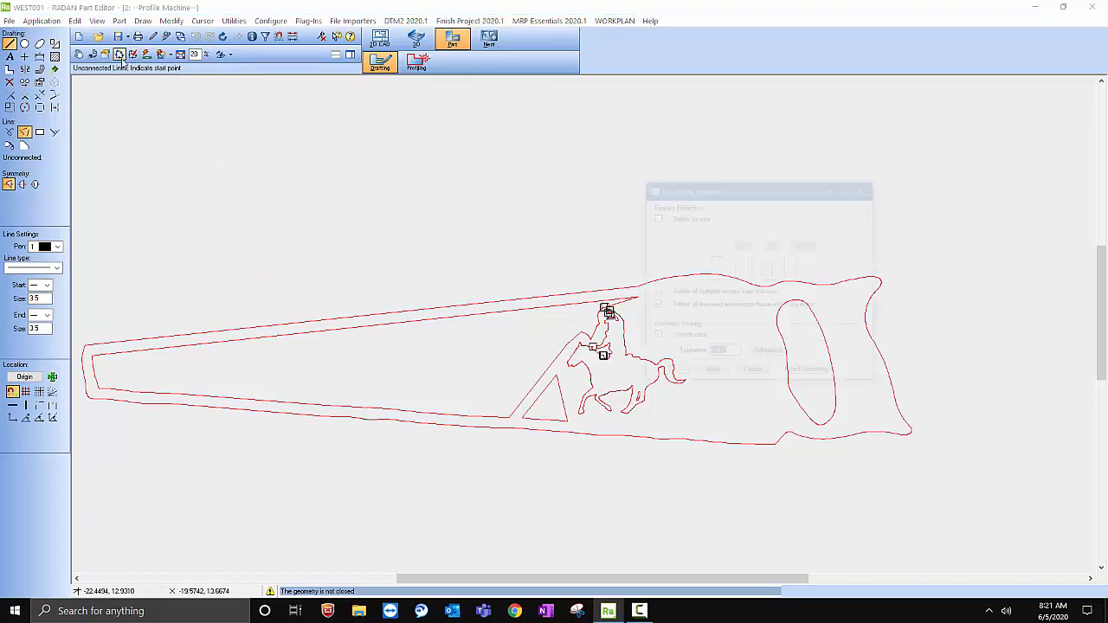
left_click(720, 374)
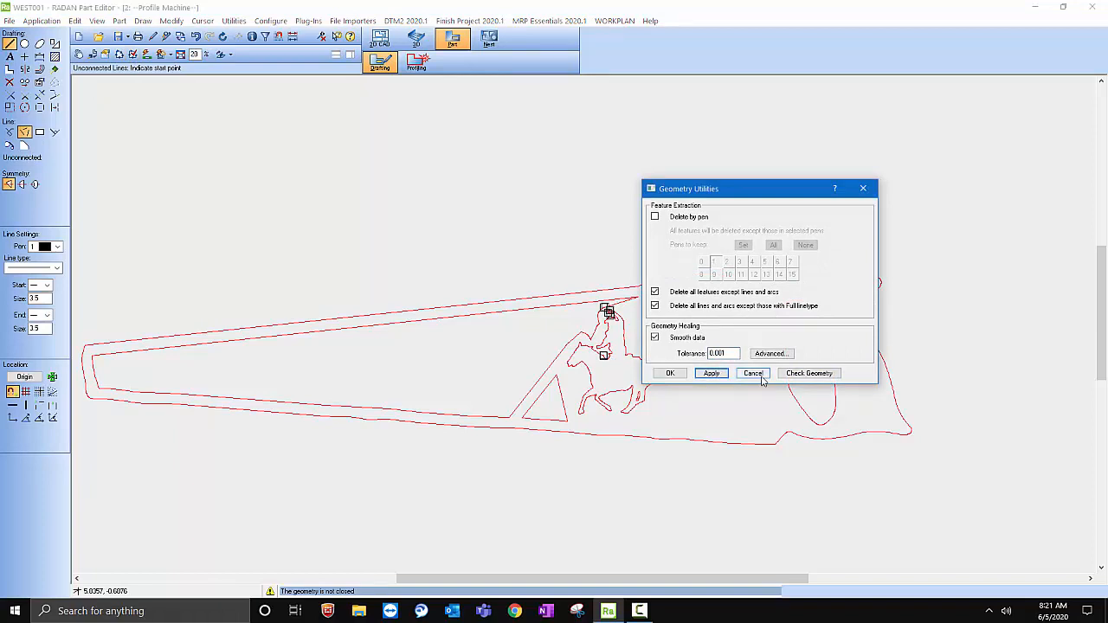
left_click(752, 373)
scroll(575, 319, "up", 4)
scroll(801, 436, "up", 2)
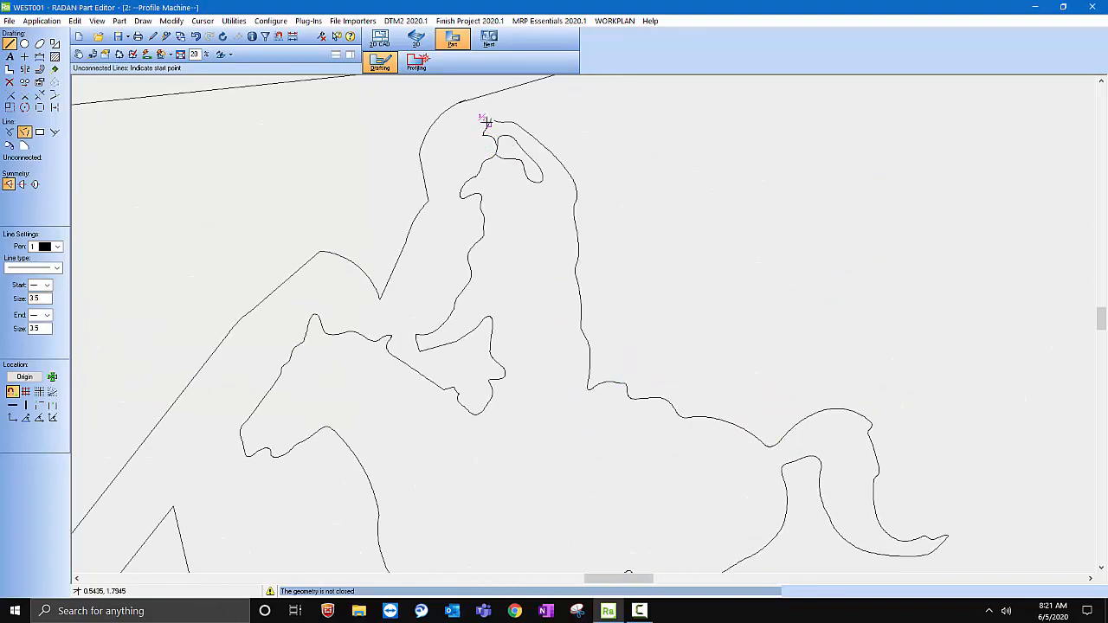
scroll(488, 121, "up", 2)
scroll(444, 87, "down", 2)
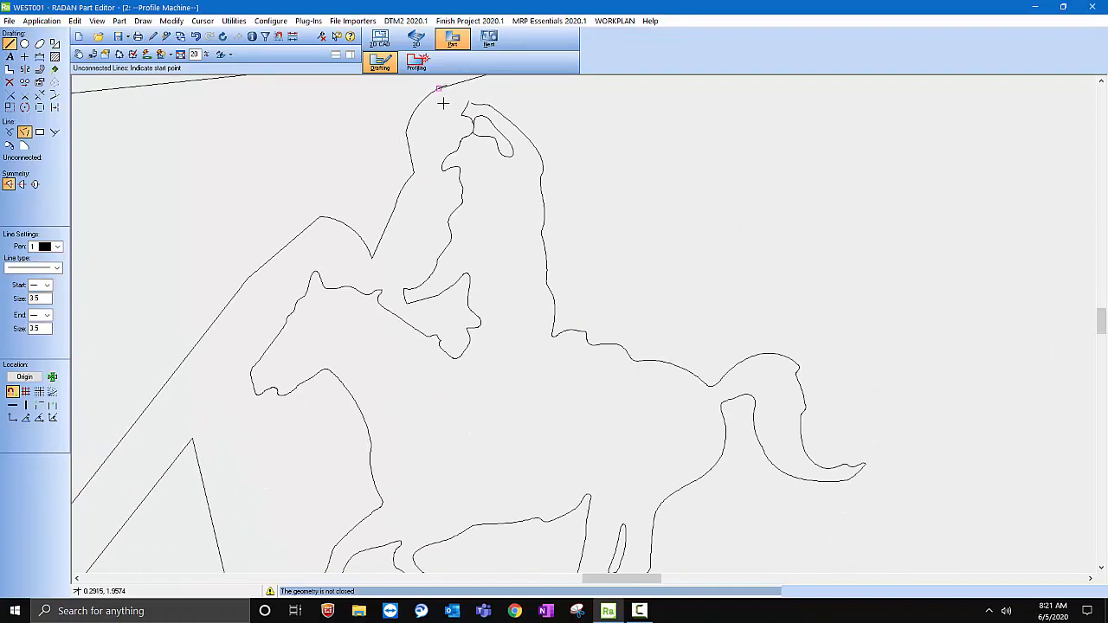
scroll(689, 231, "down", 2)
scroll(689, 231, "down", 3)
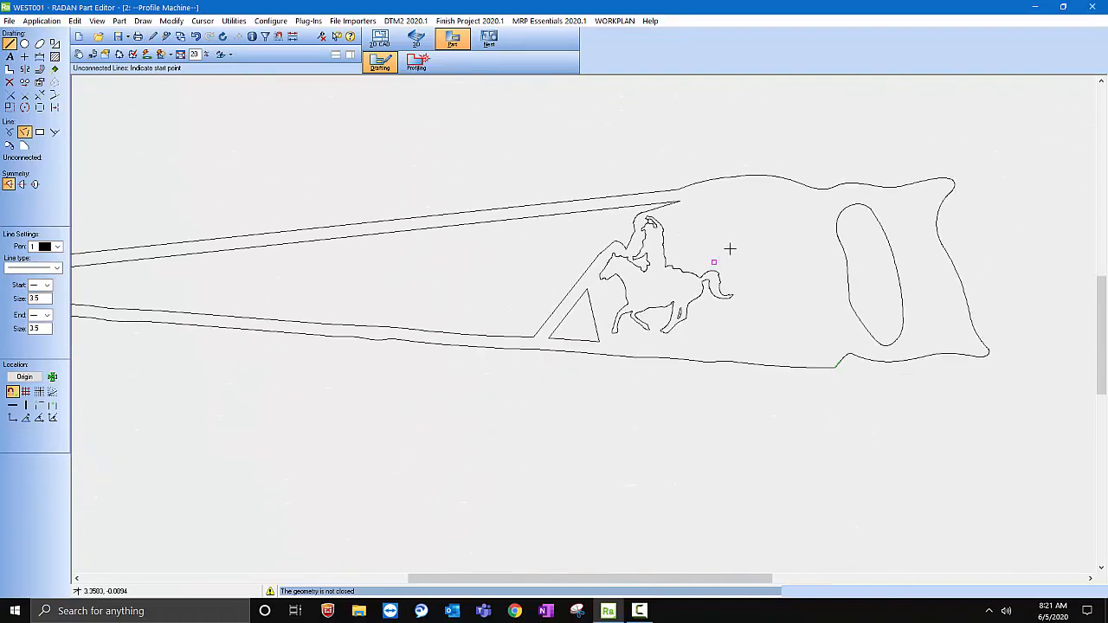
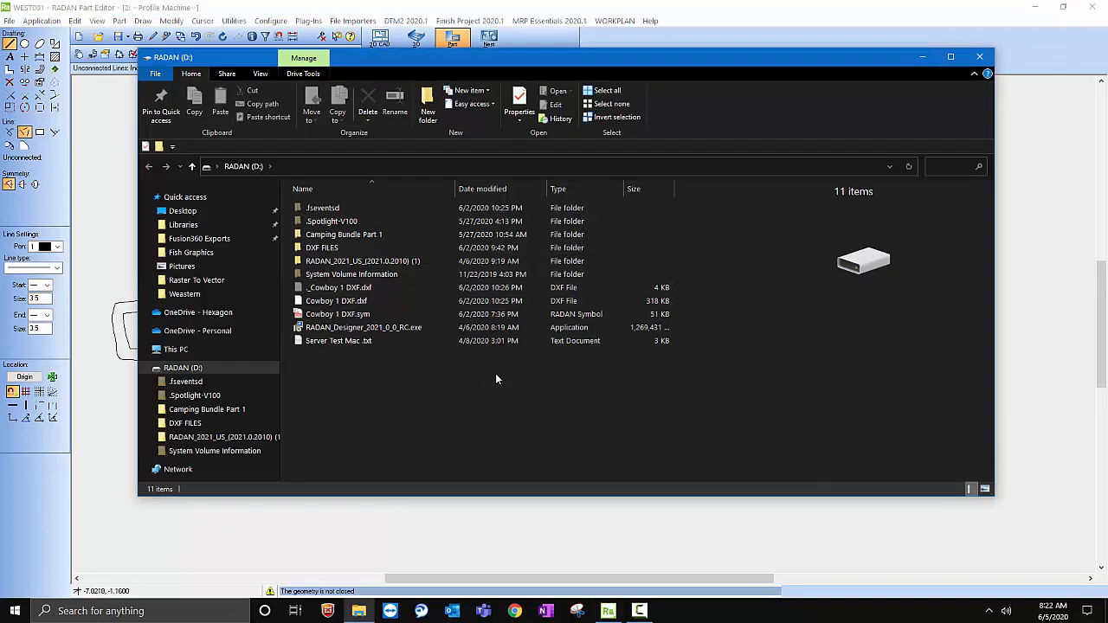
- Close the file browser window and create a new unnamed 0.075 in CRS part for the Profile Machine, without saving the current part's changes
left_click(979, 58)
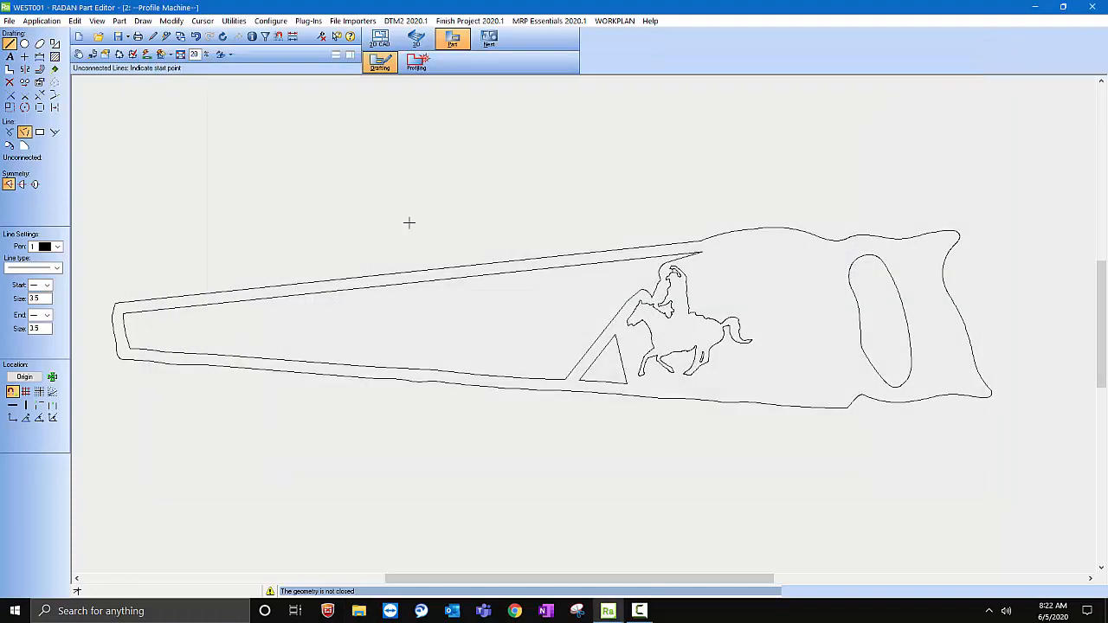
left_click(78, 38)
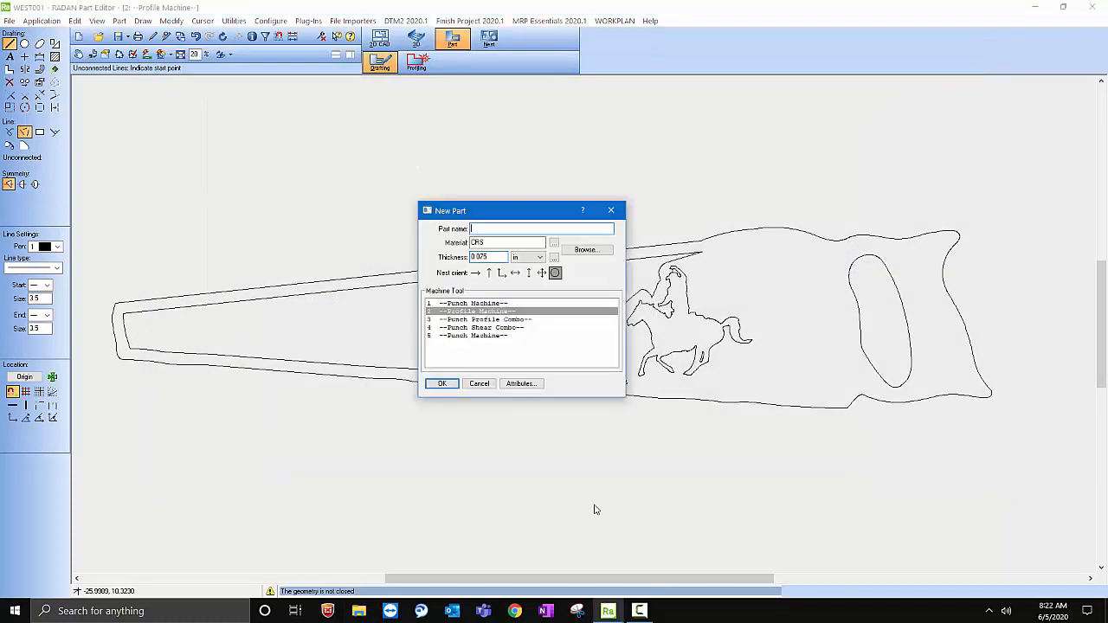
left_click(442, 384)
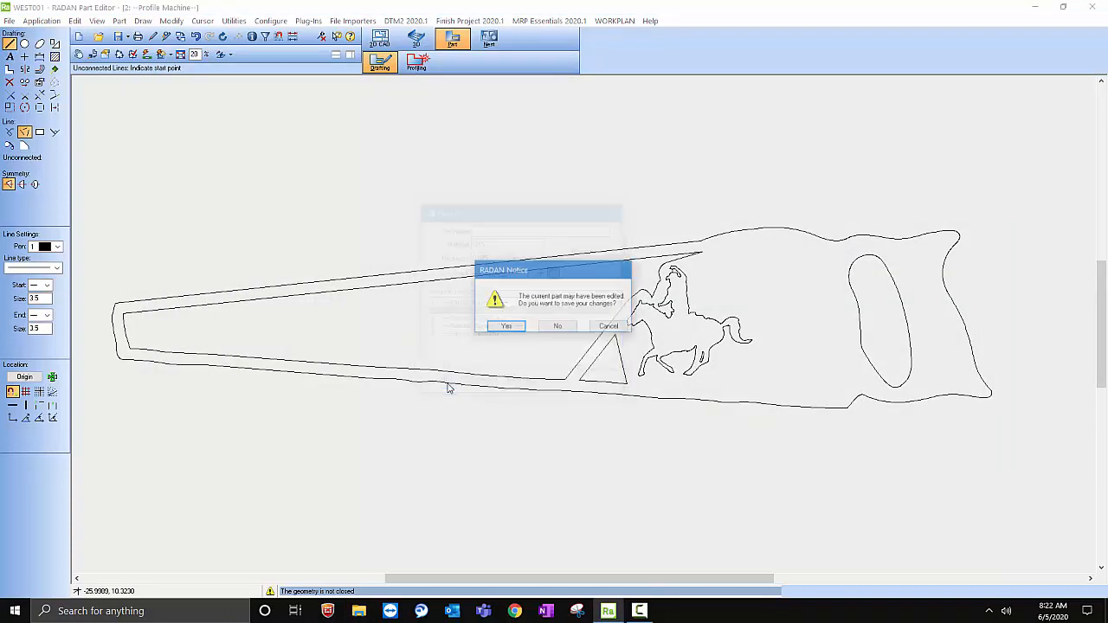
left_click(561, 327)
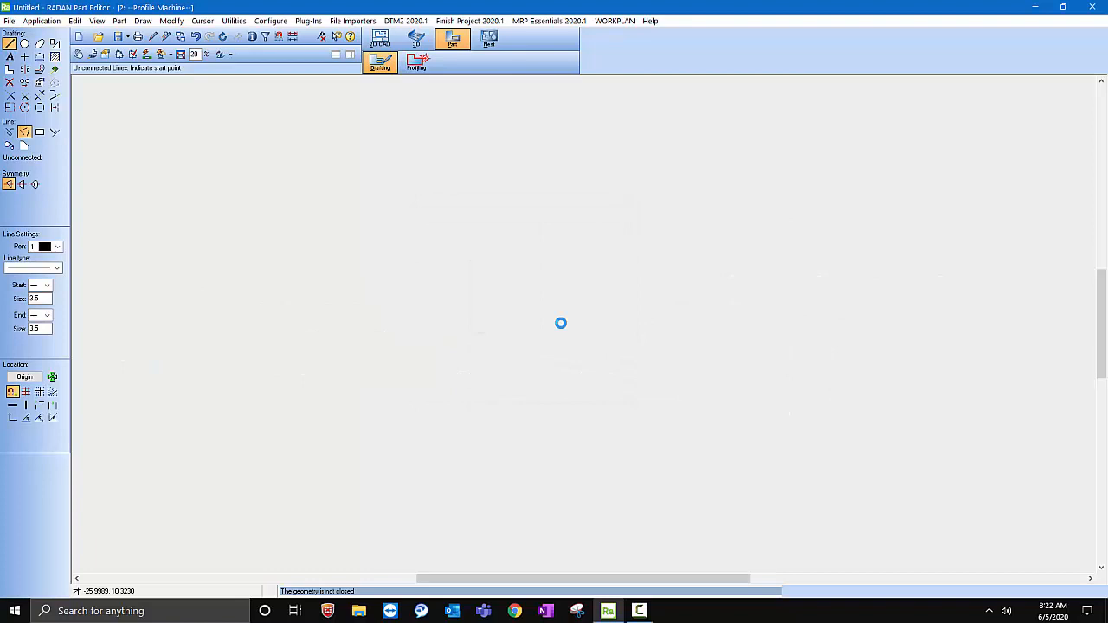
- Try to open Cowboy 1 DXF.dxf from the RADAN (D:) drive as a 0.075 in CRS Profile Machine part and enter profiling mode
left_click(98, 37)
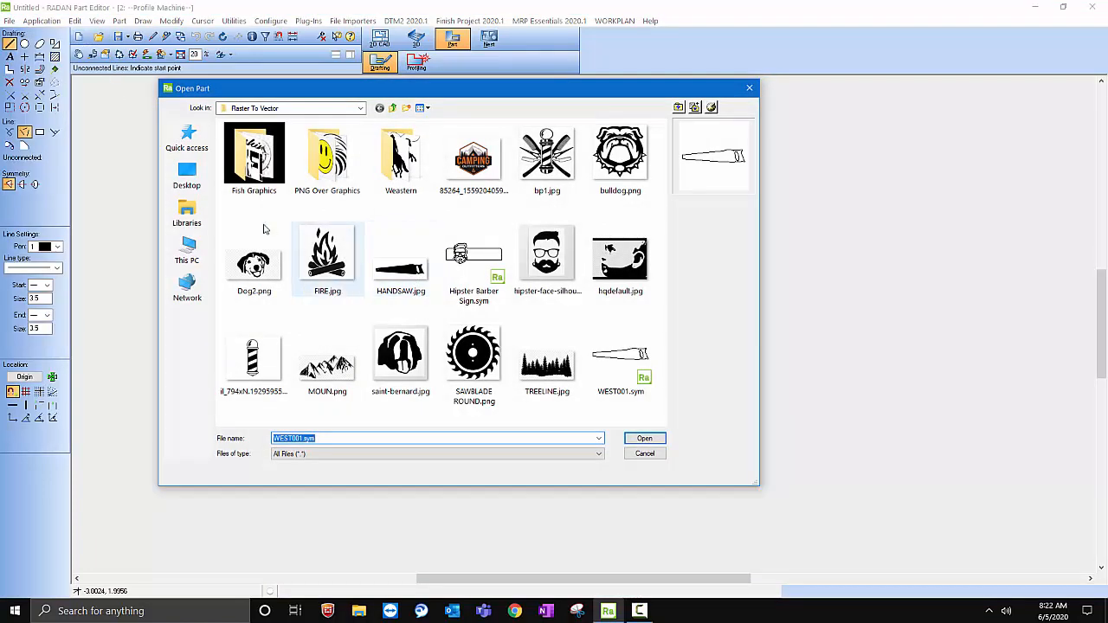
left_click(187, 249)
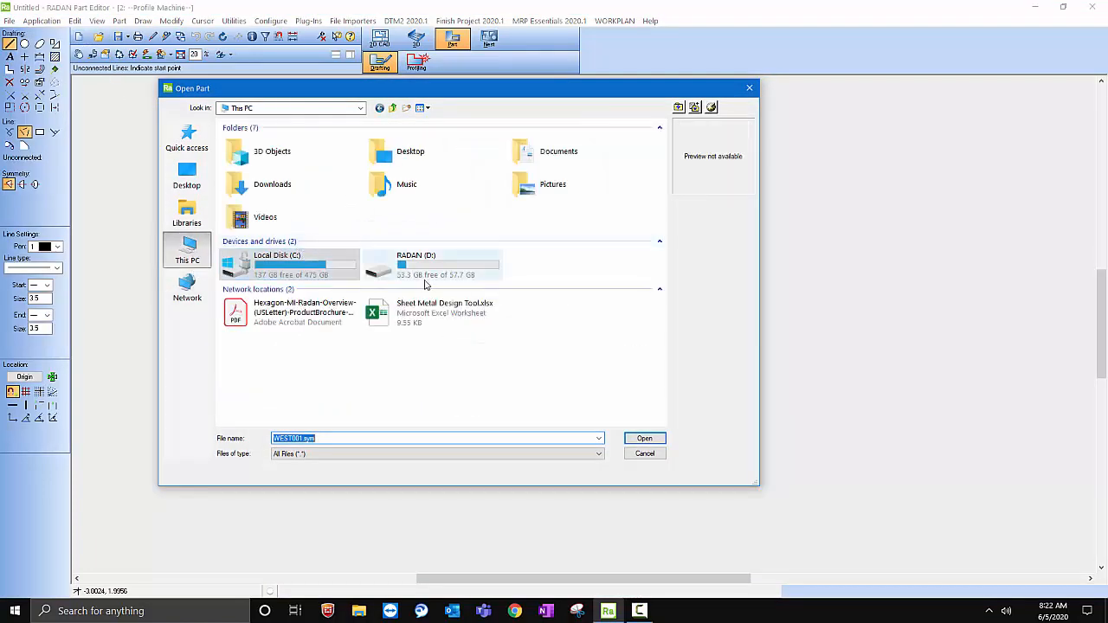
double_click(425, 275)
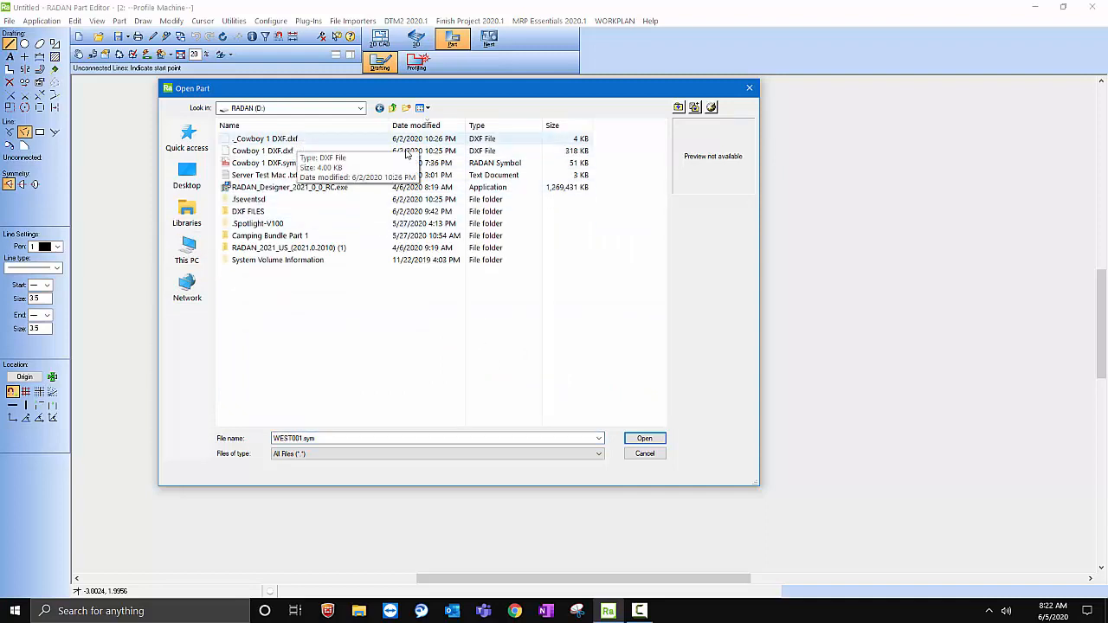
left_click(297, 157)
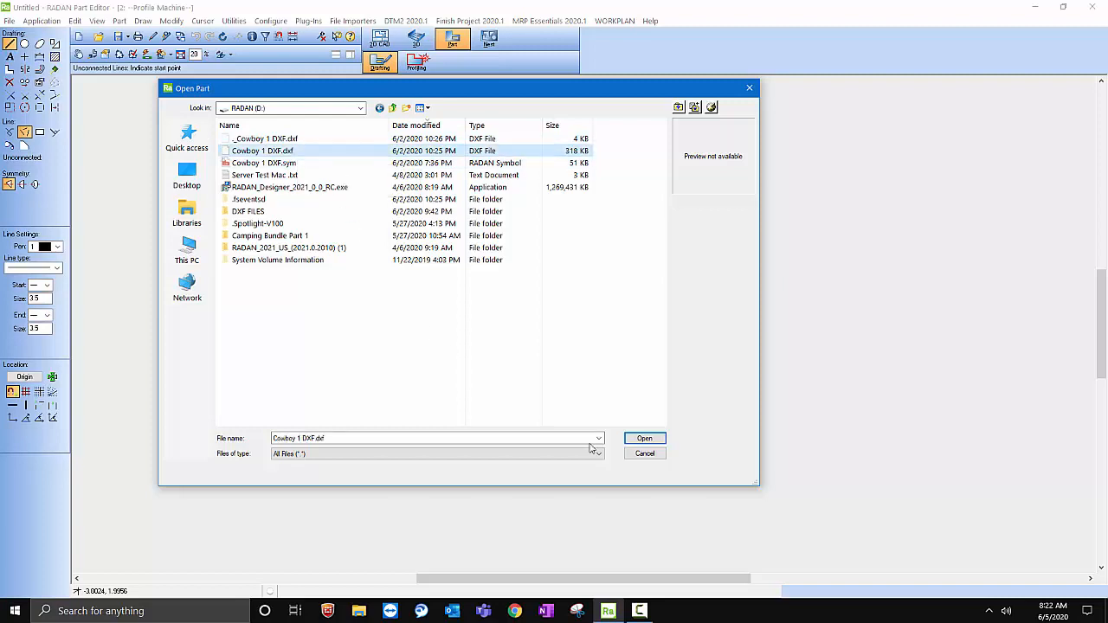
left_click(653, 440)
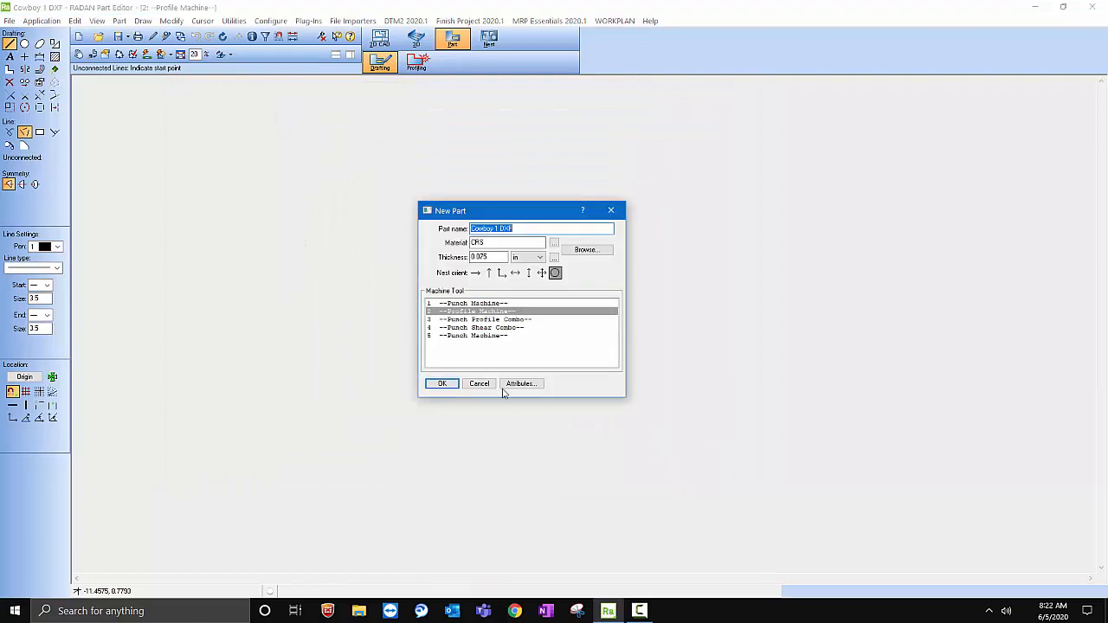
left_click(441, 384)
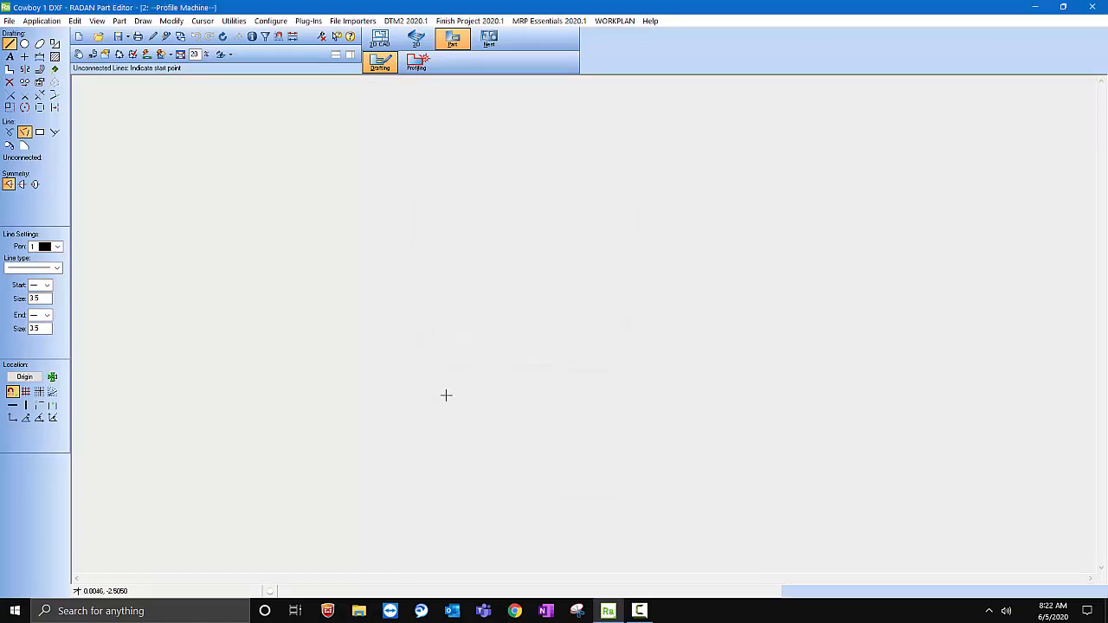
left_click(416, 63)
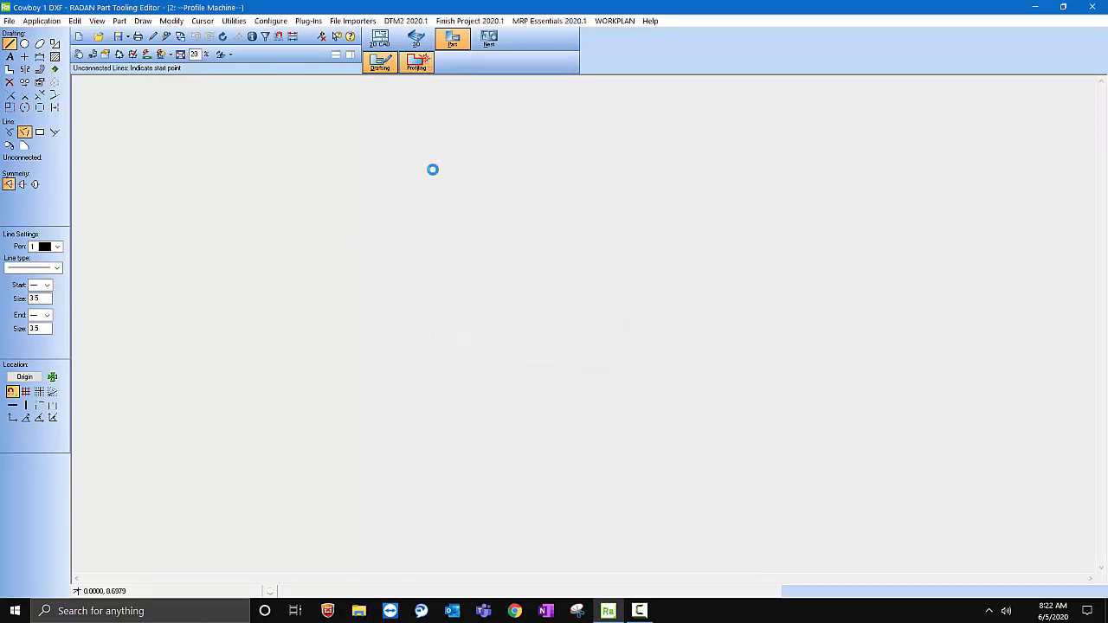
- Try to open COWBOY.dxf from DXF FILES\COWBOYS as a 0.075 in CRS Profile Machine part, without saving the current part
left_click(98, 37)
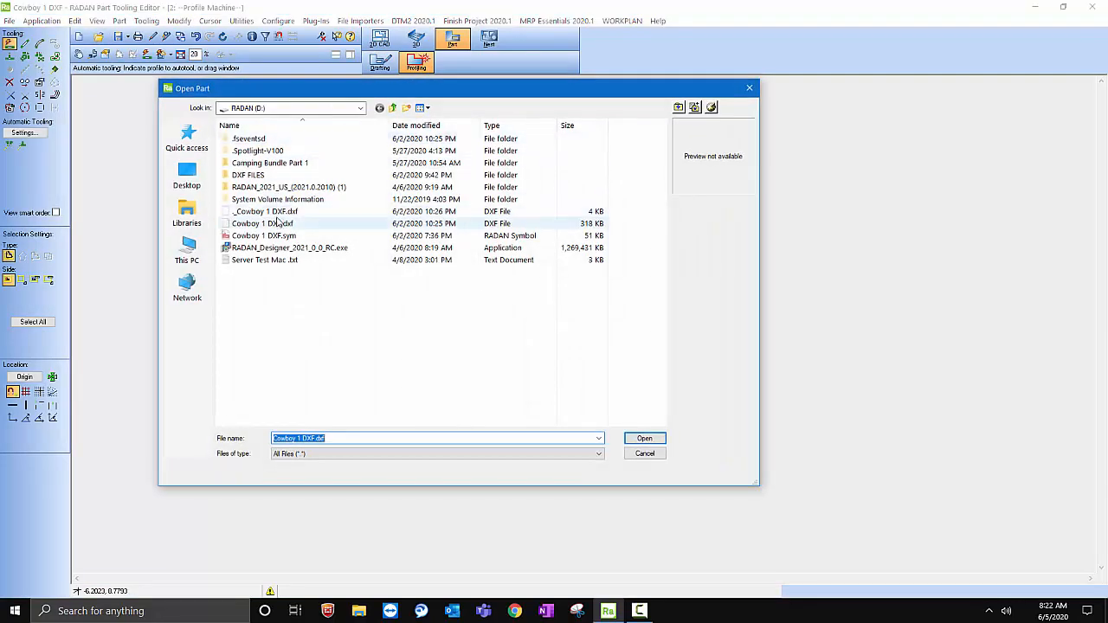
double_click(278, 174)
double_click(279, 141)
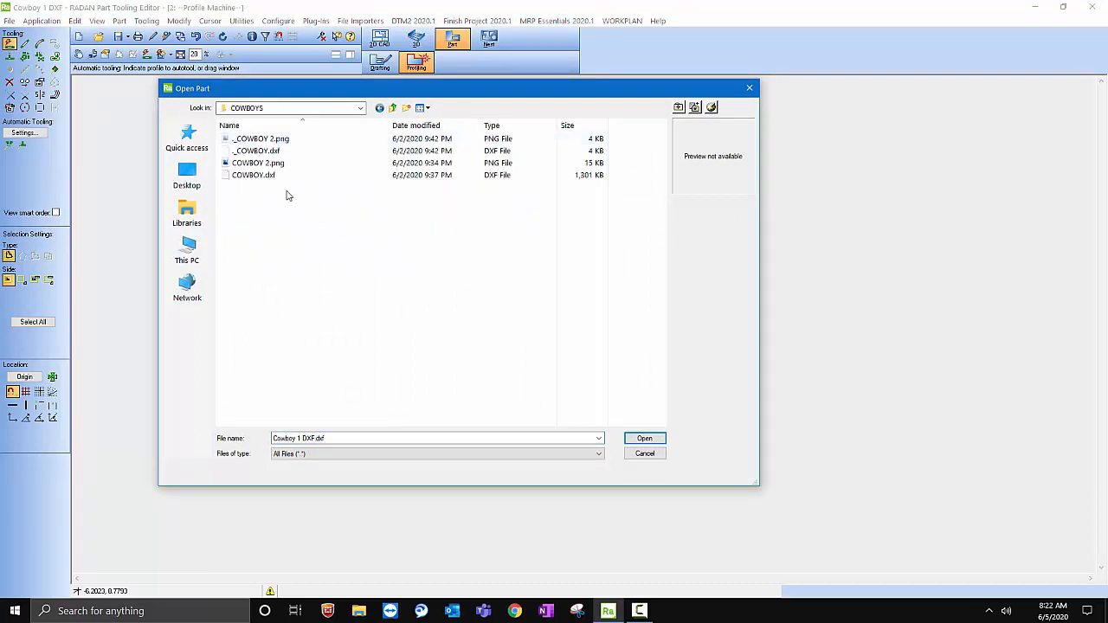
left_click(271, 151)
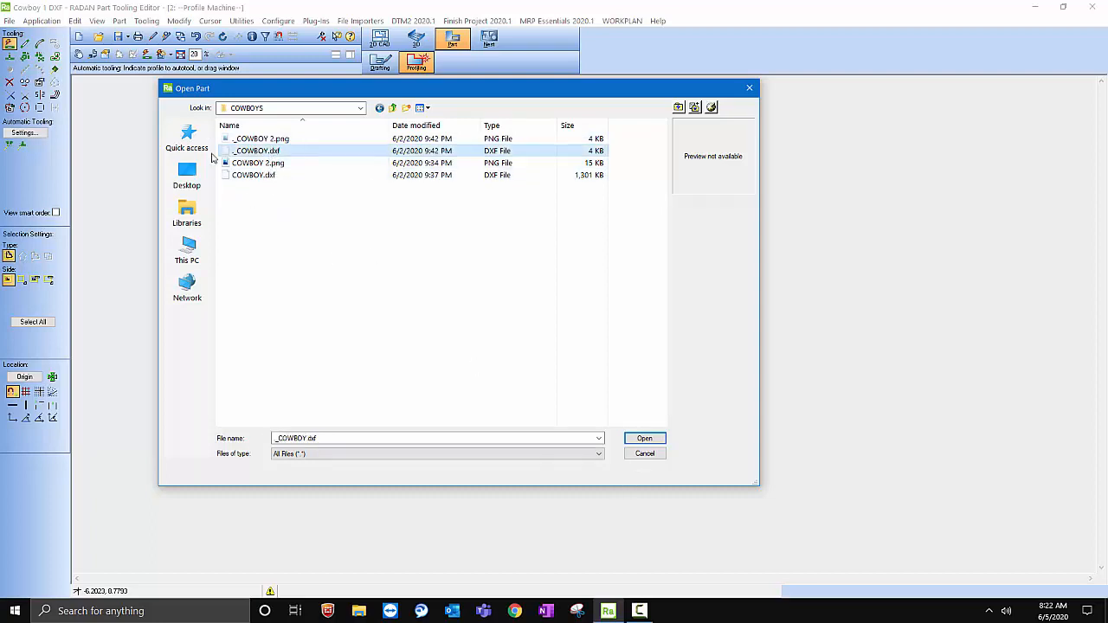
left_click(264, 177)
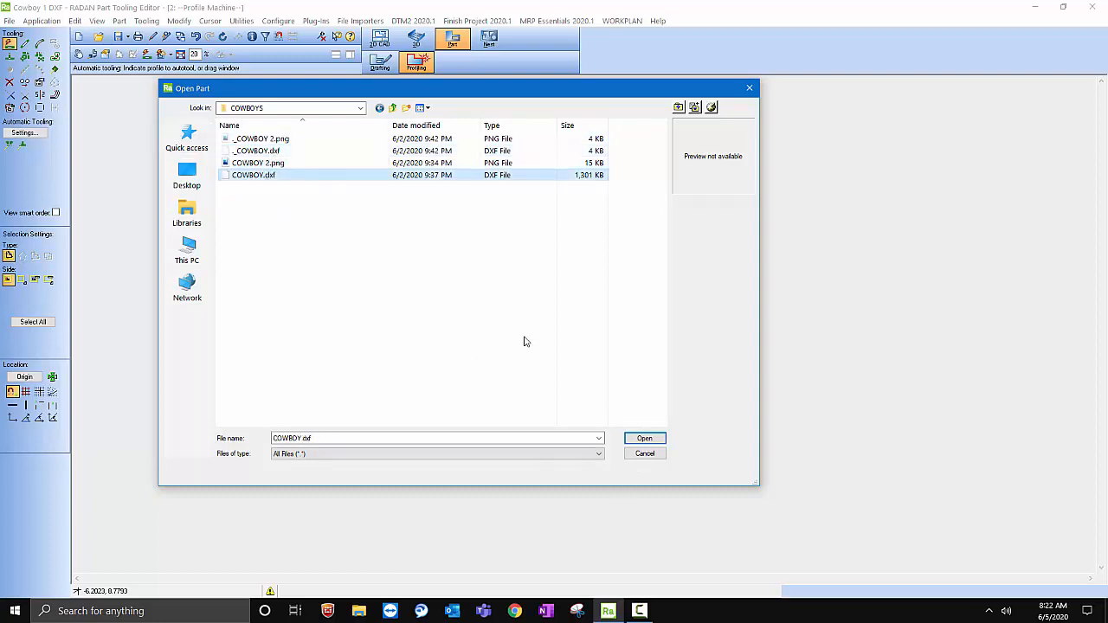
left_click(644, 438)
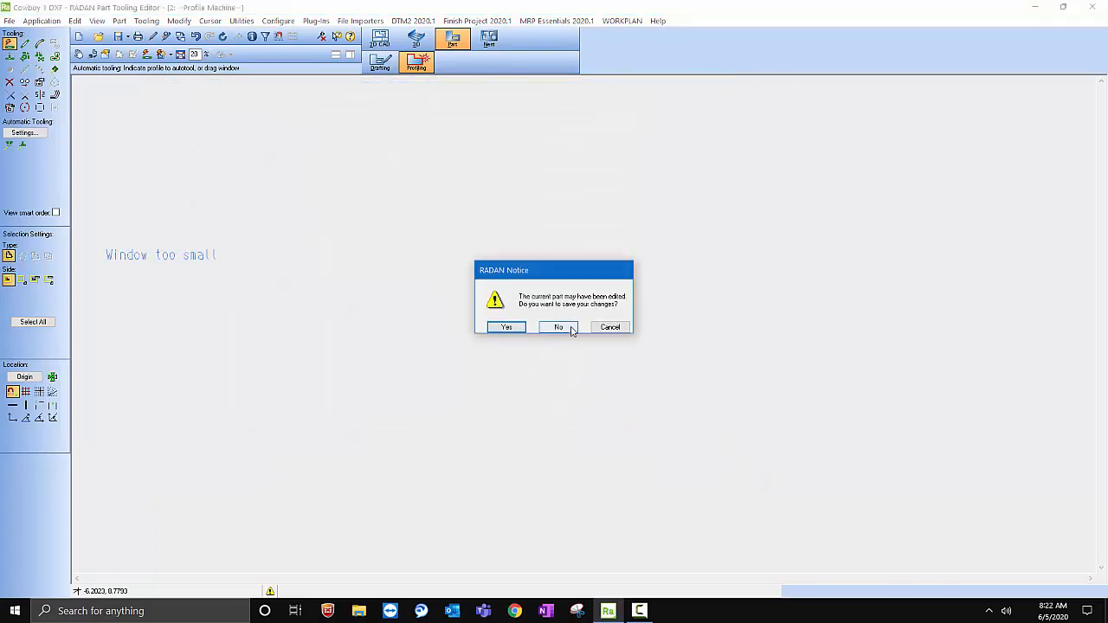
left_click(569, 326)
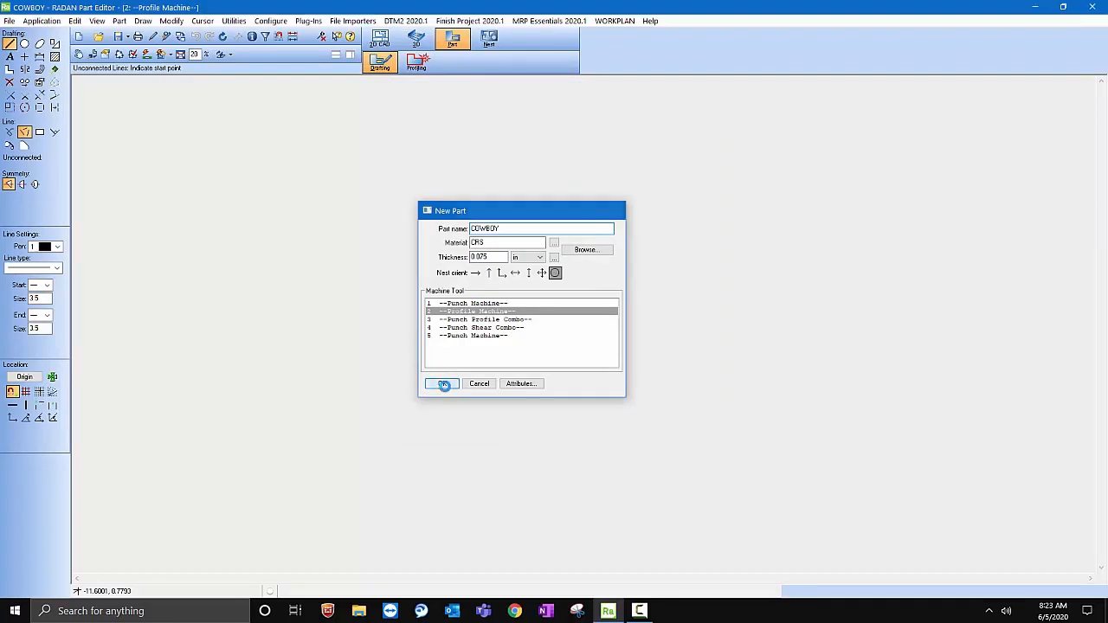
left_click(438, 382)
- Switch to 2D CAD and create a new drawing in inches at 1:1 scale, discarding the changes to the COWBOY part and the handsaw drawing
left_click(386, 42)
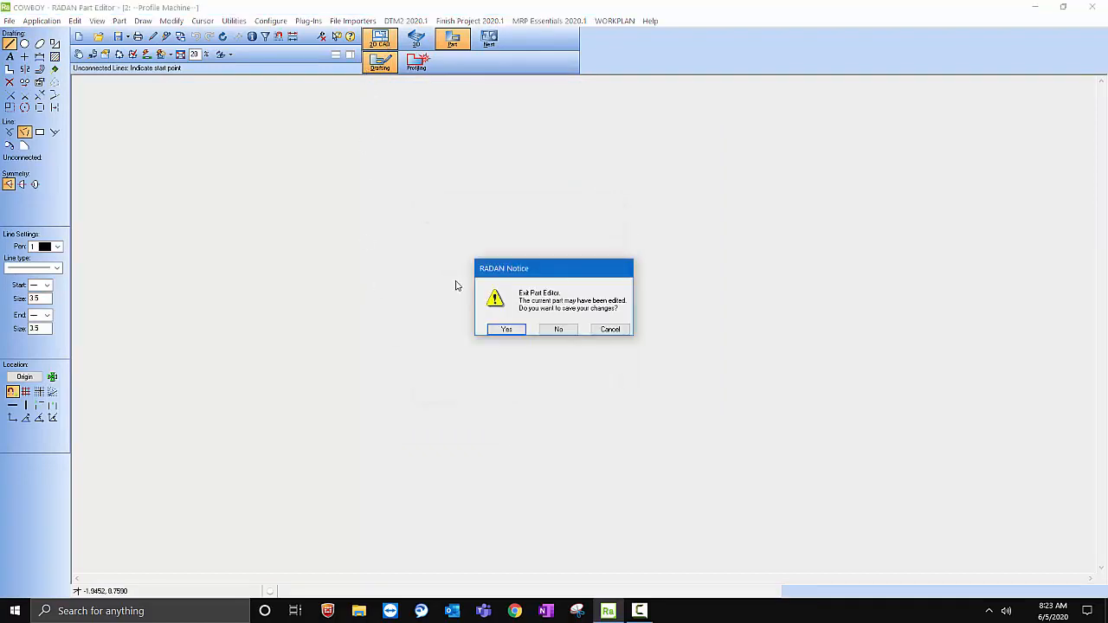
left_click(558, 330)
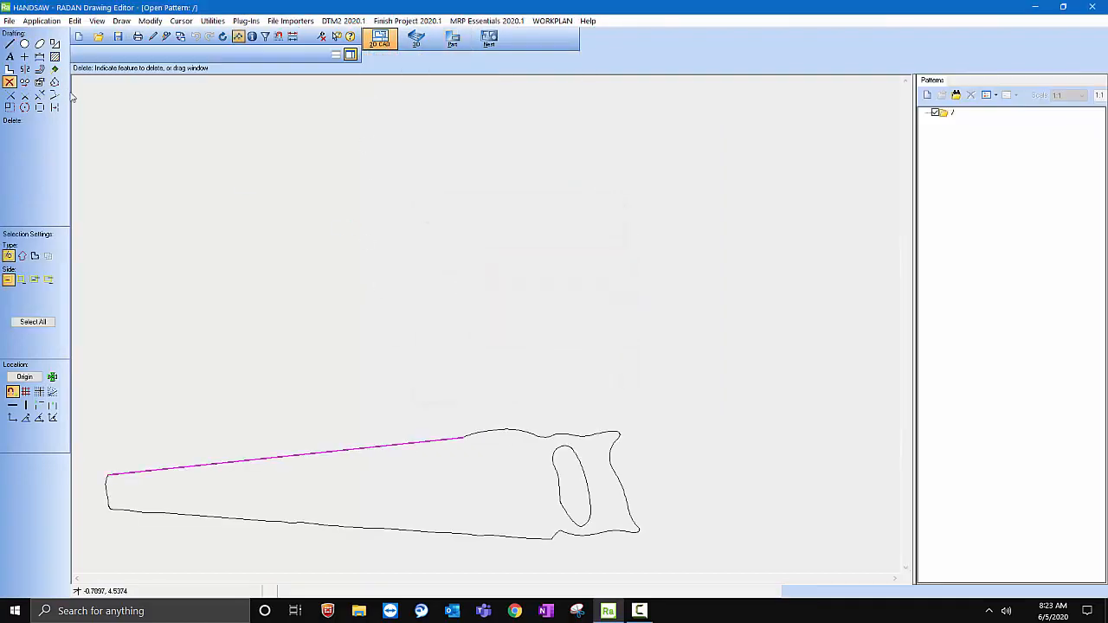
left_click(79, 36)
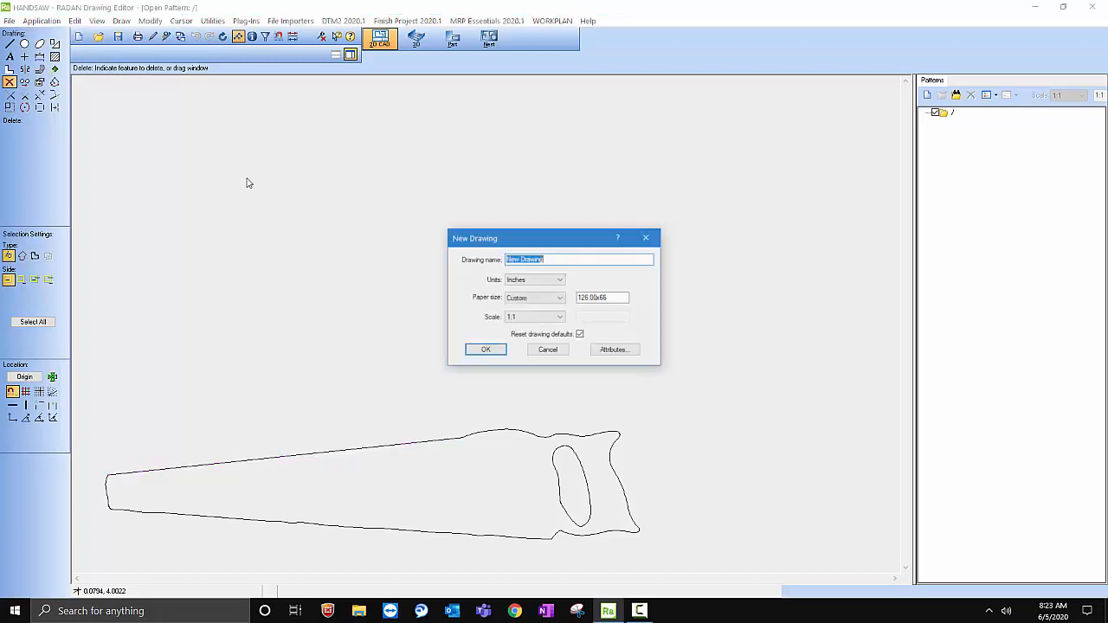
left_click(487, 348)
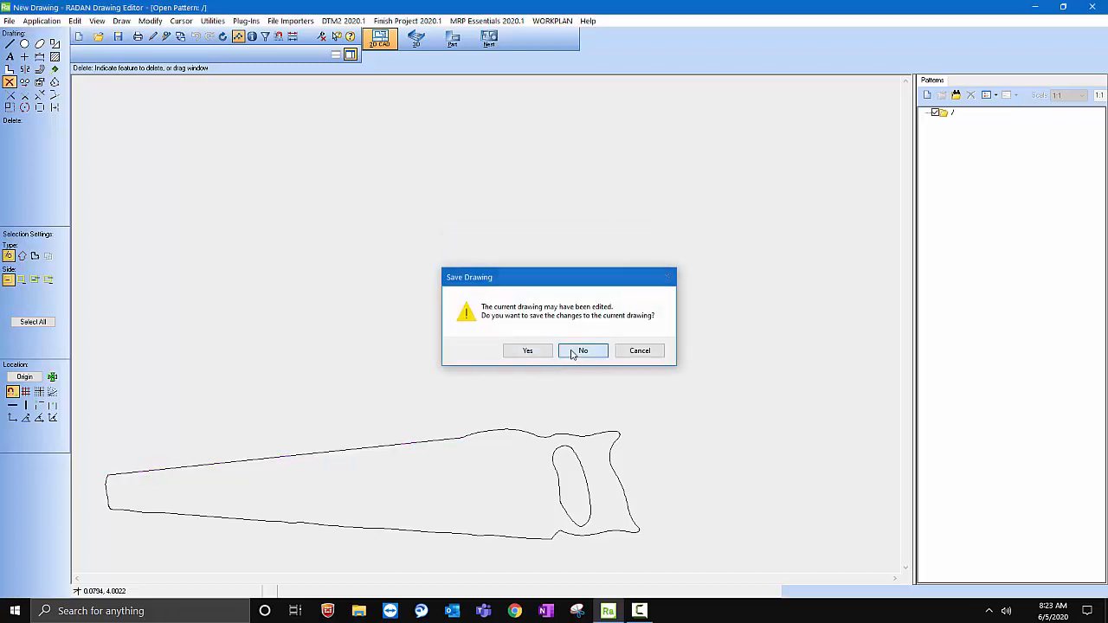
left_click(575, 350)
- Try to open ._Cowboy 1 DXF.dxf from the RADAN (D:) drive as a drawing with the Inch template, and decline recovering the file
left_click(7, 21)
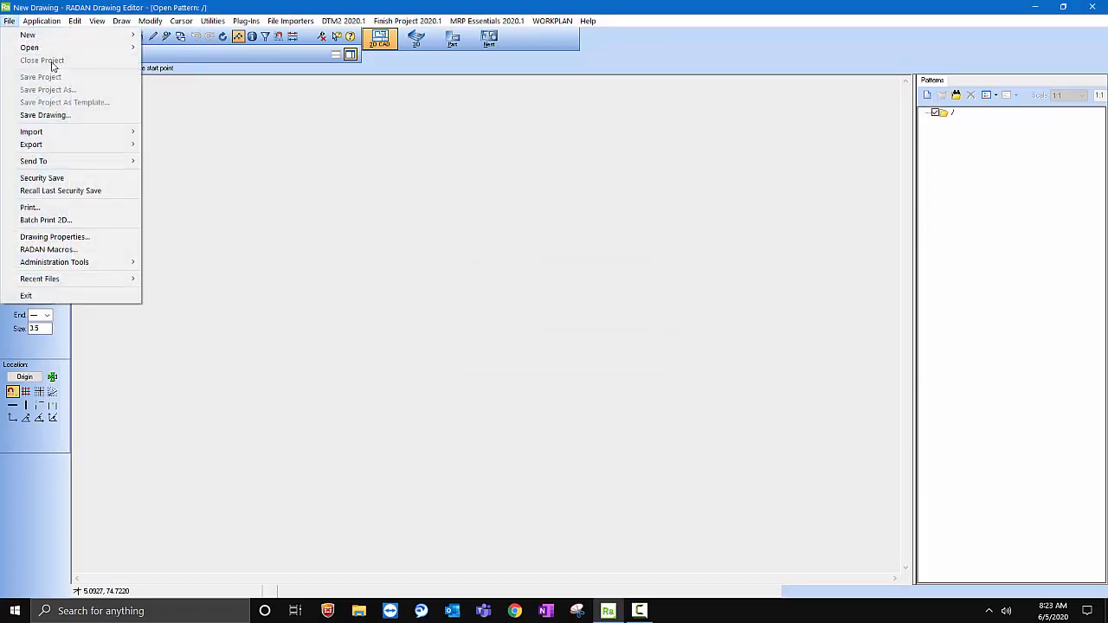
mouse_move(85, 50)
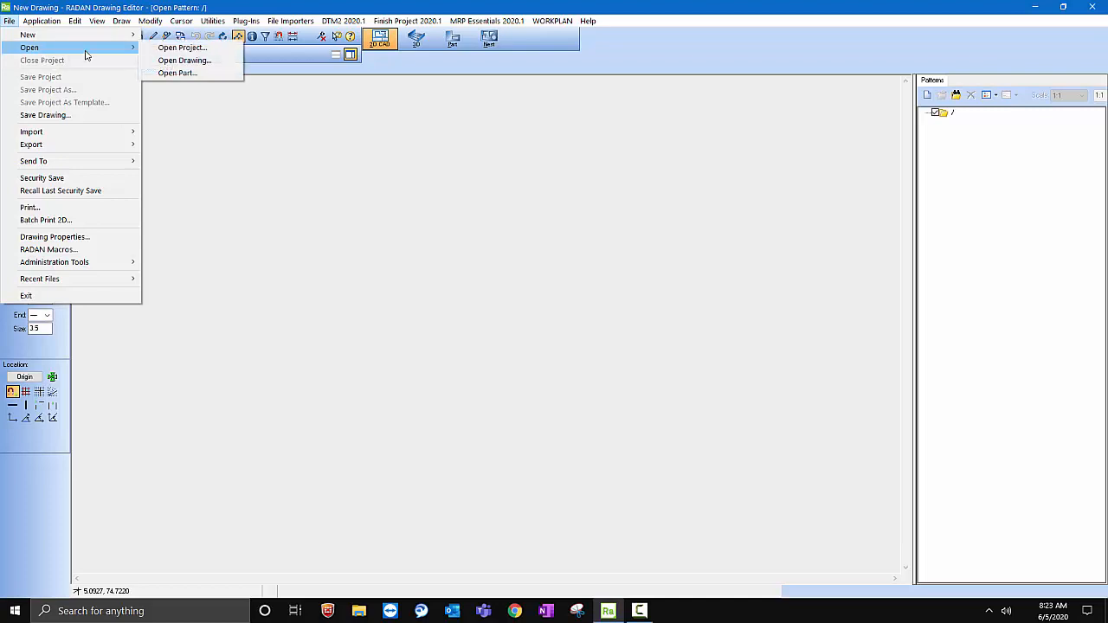
left_click(184, 61)
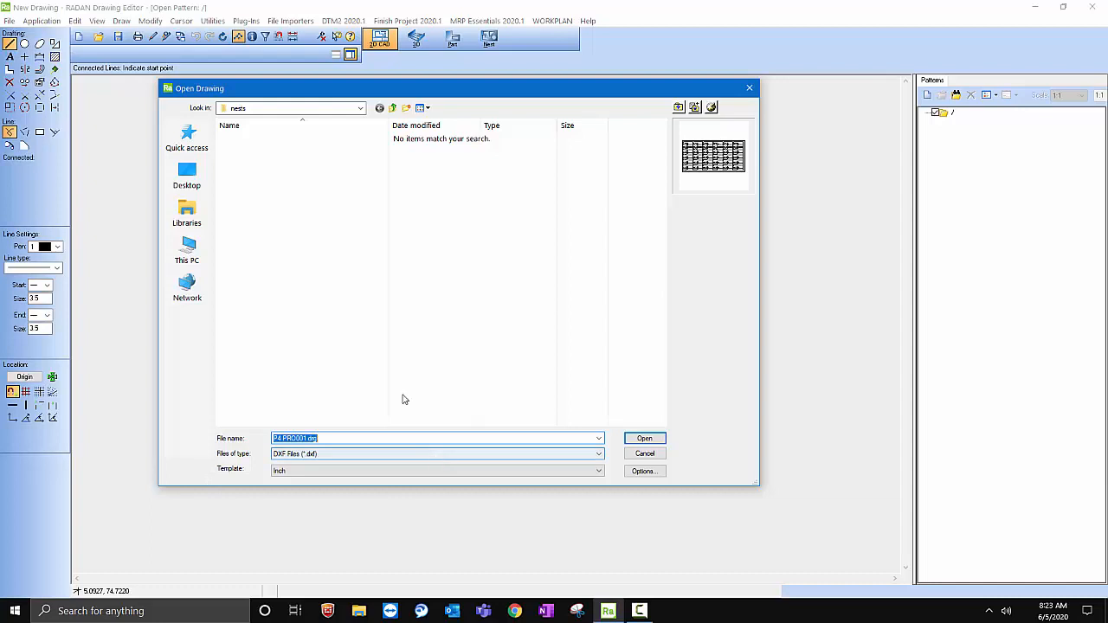
left_click(194, 248)
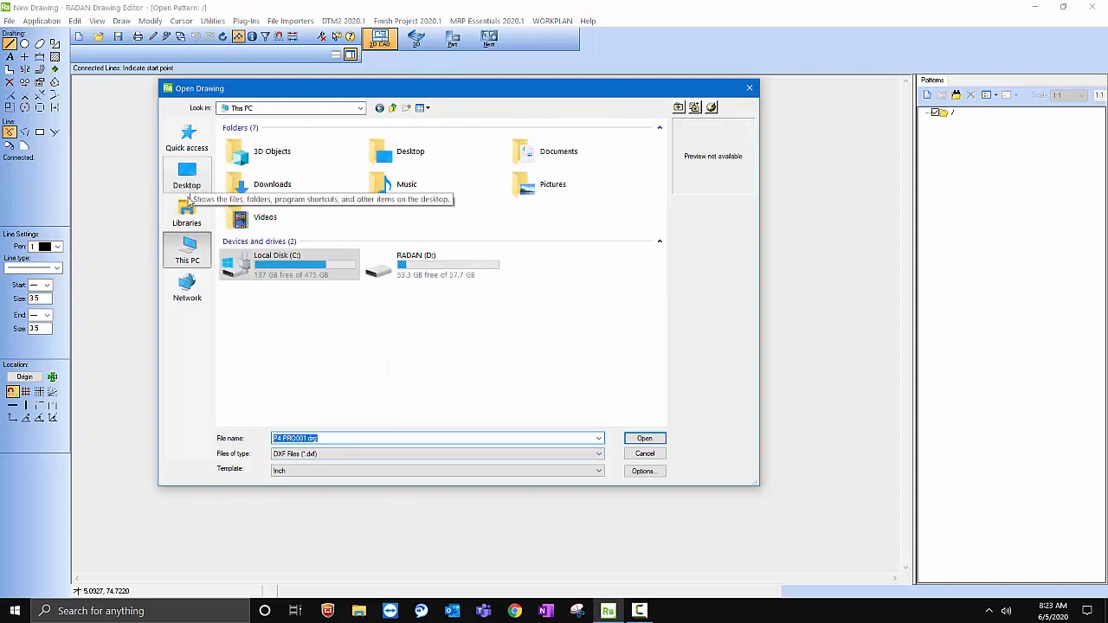
double_click(405, 266)
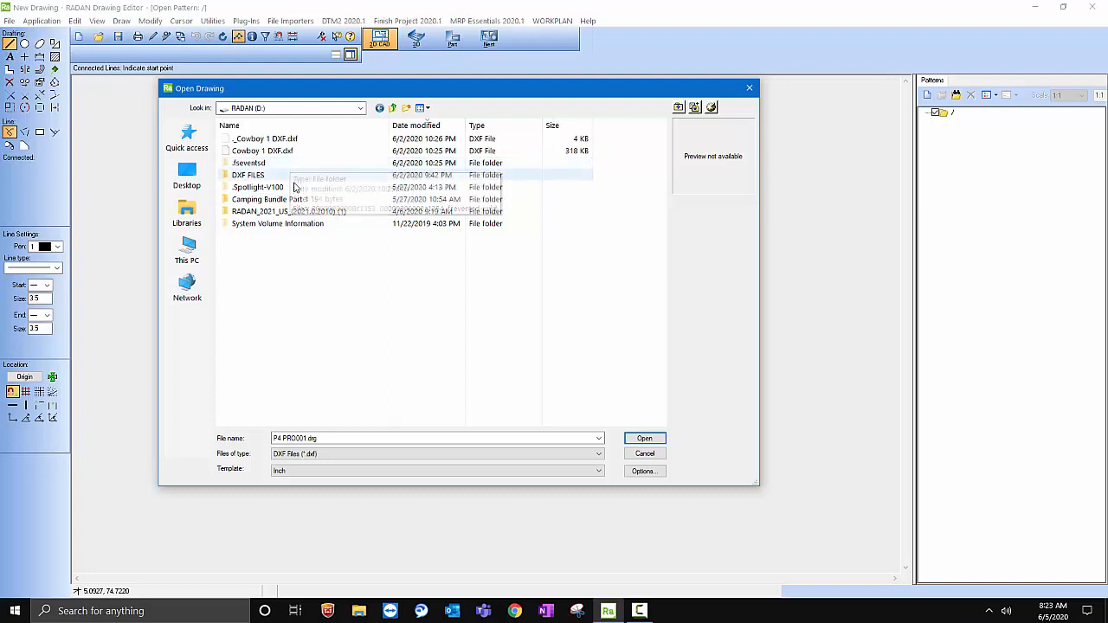
double_click(270, 177)
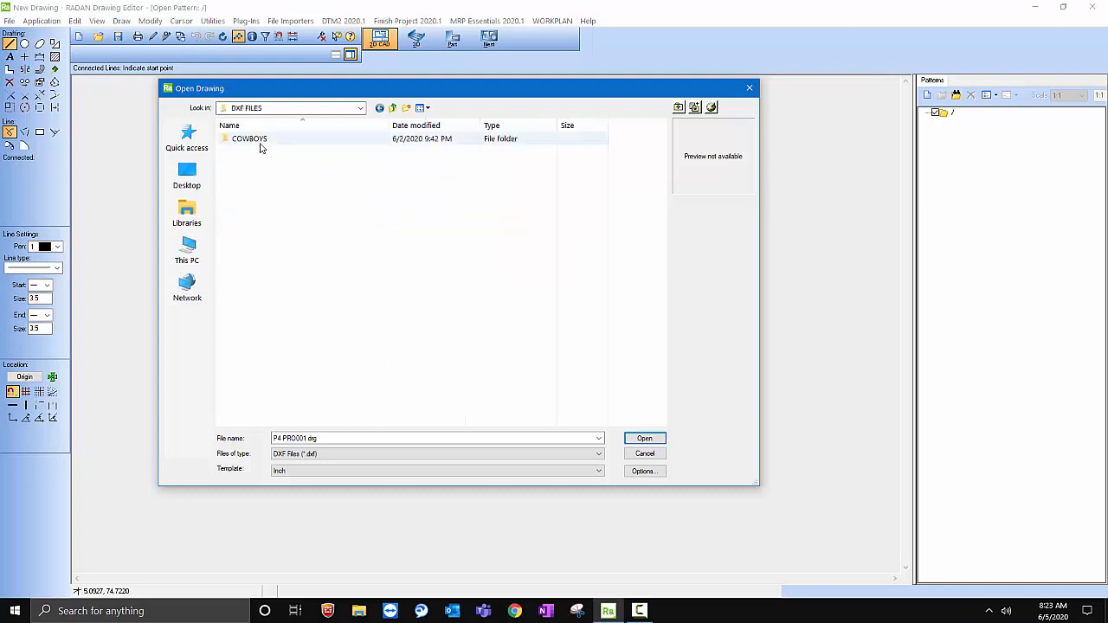
double_click(261, 141)
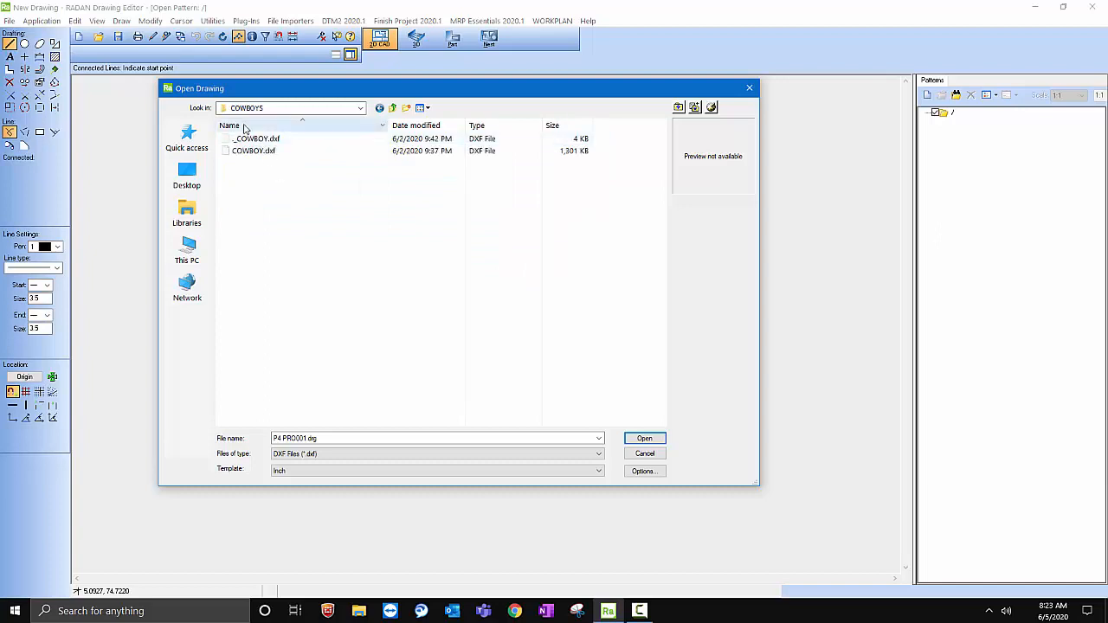
left_click(393, 108)
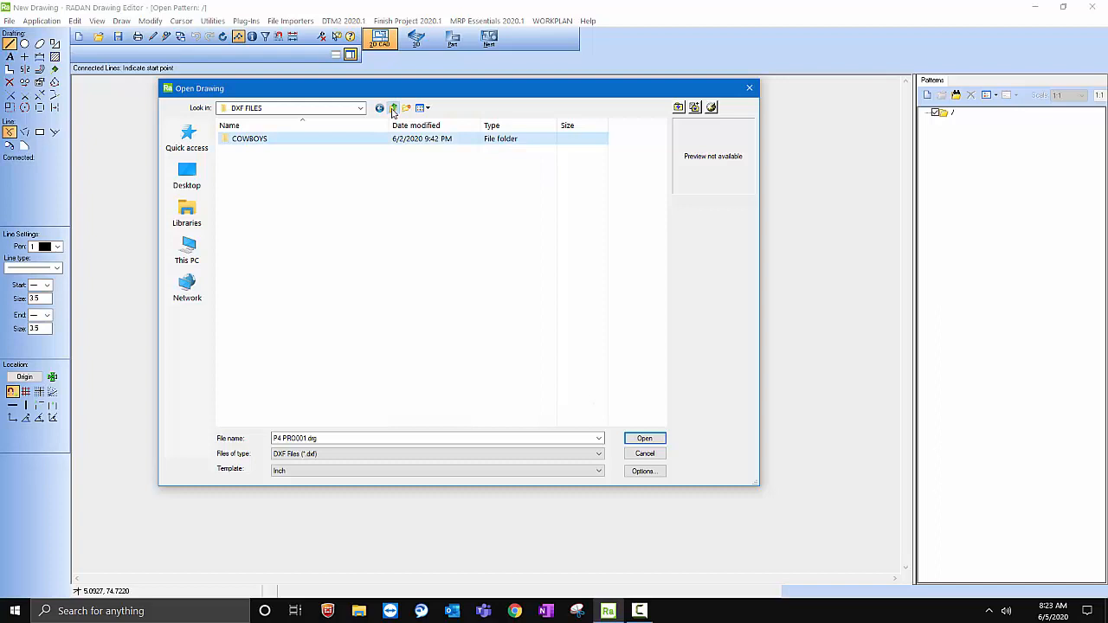
left_click(393, 108)
left_click(346, 151)
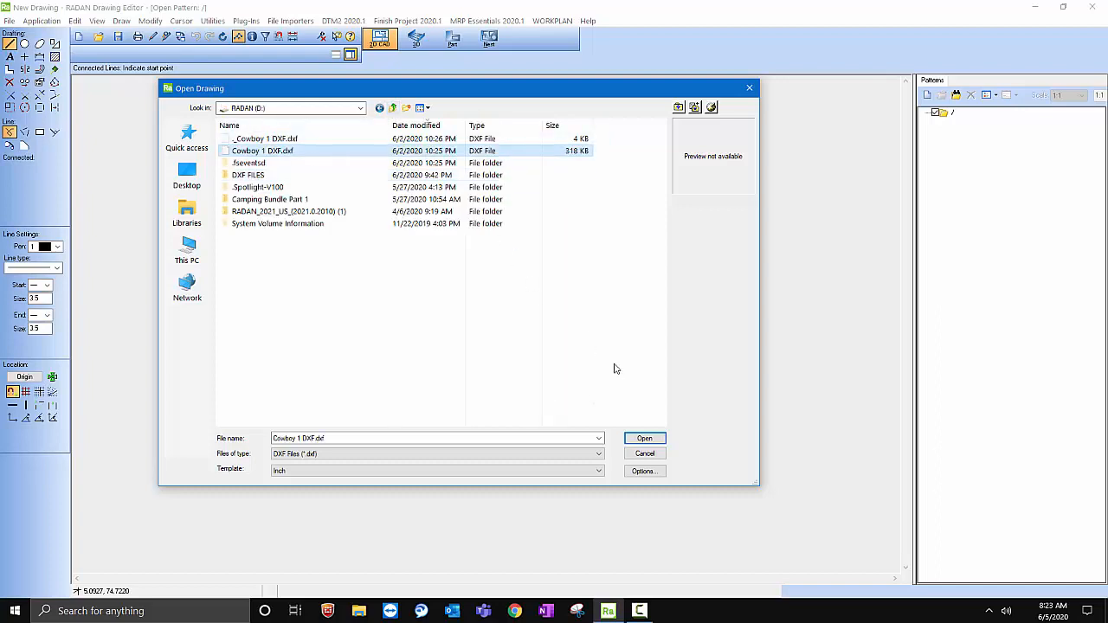
left_click(268, 139)
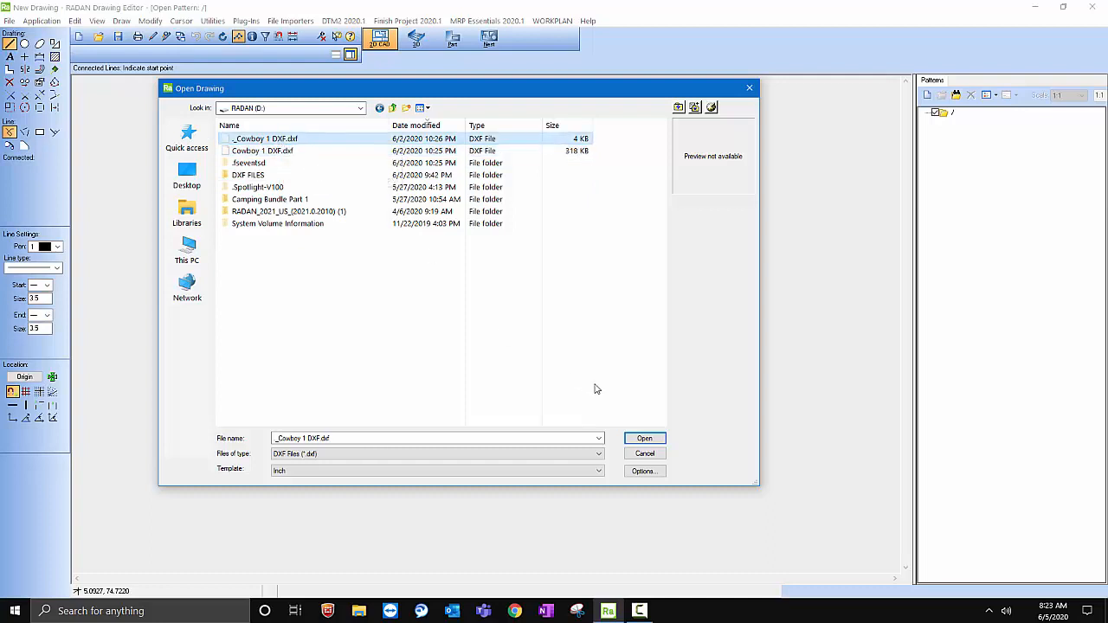
left_click(647, 438)
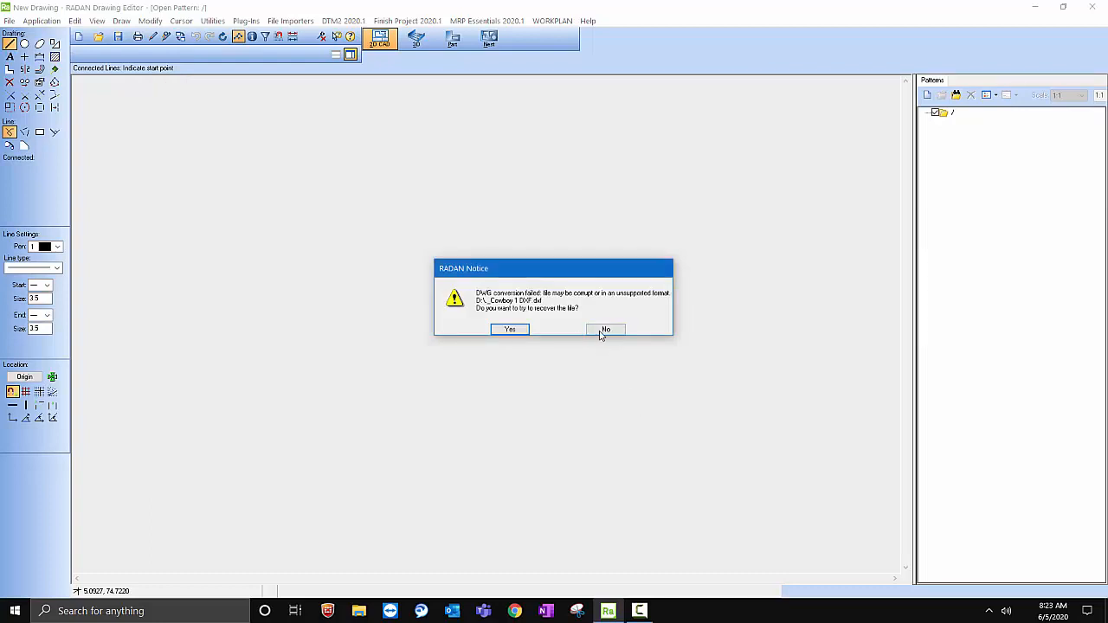
left_click(607, 330)
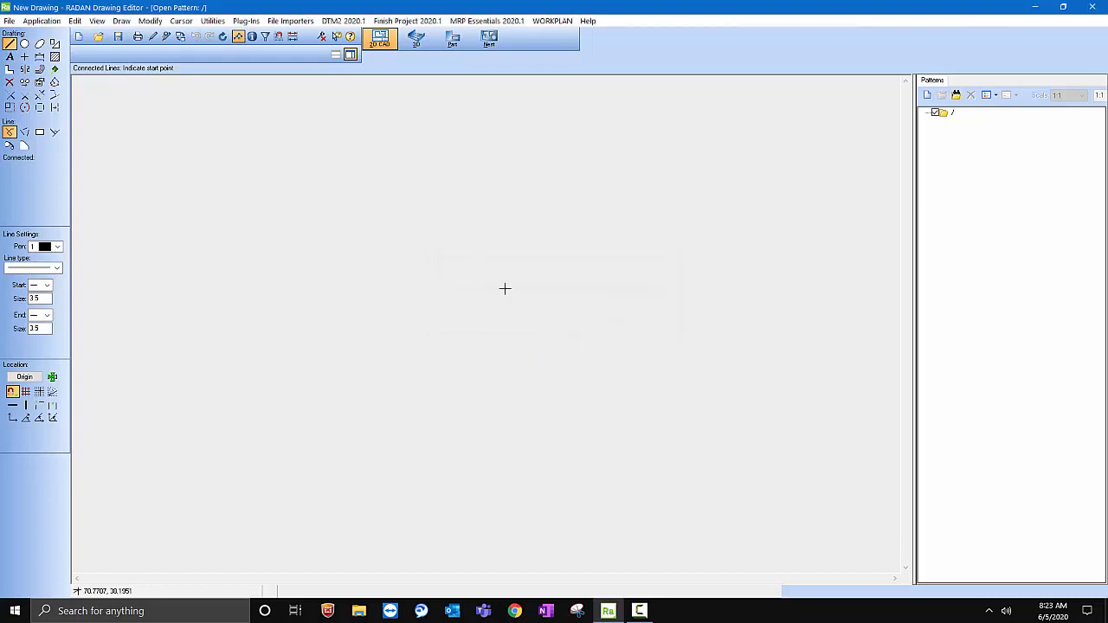
- Open COWBOY.dxf from DXF FILES\COWBOYS on the RADAN (D:) drive as a drawing with the Inch template
left_click(9, 20)
mouse_move(35, 47)
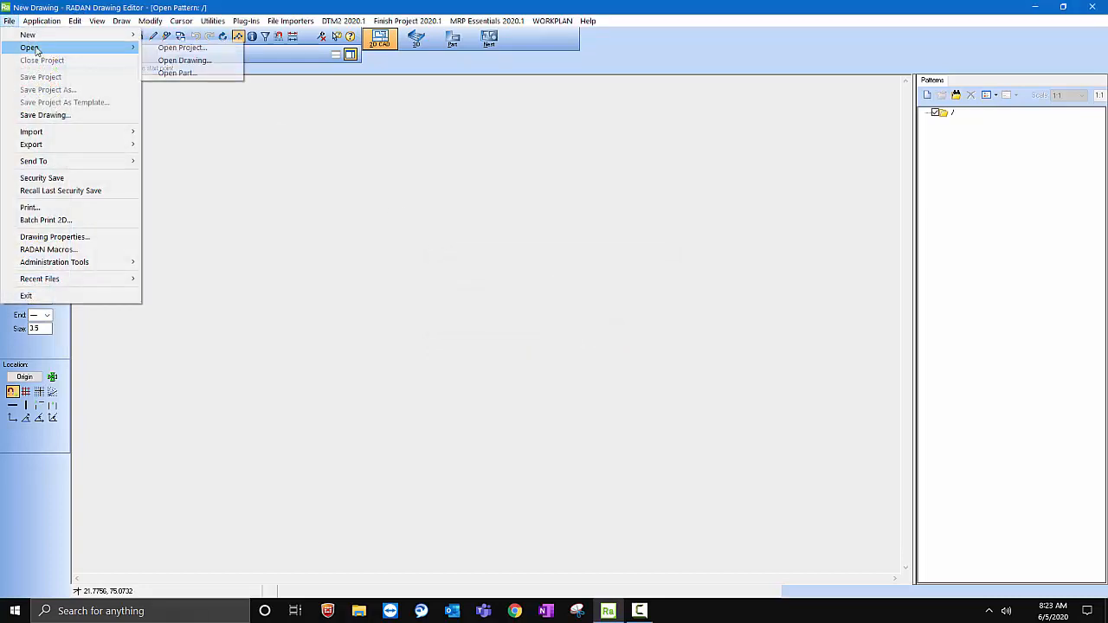
left_click(192, 63)
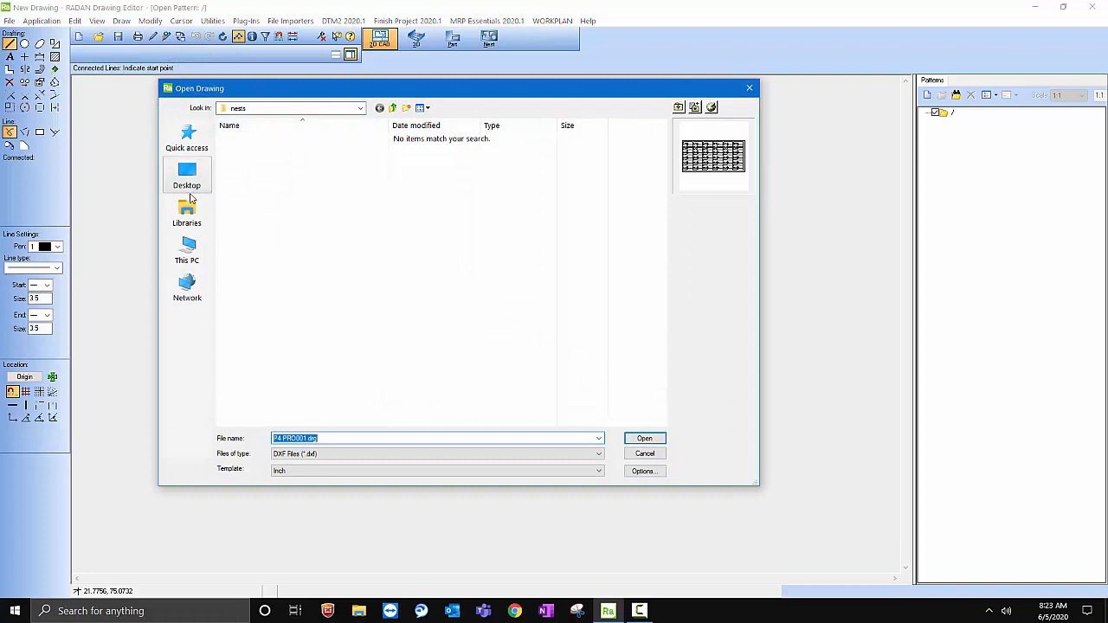
left_click(188, 209)
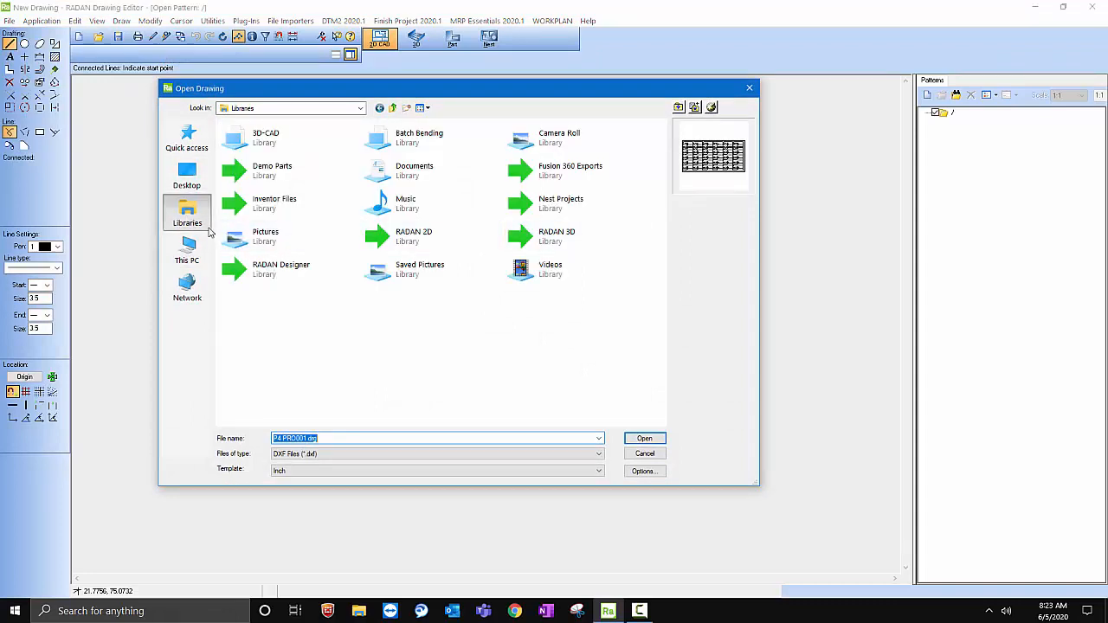
left_click(187, 251)
double_click(458, 280)
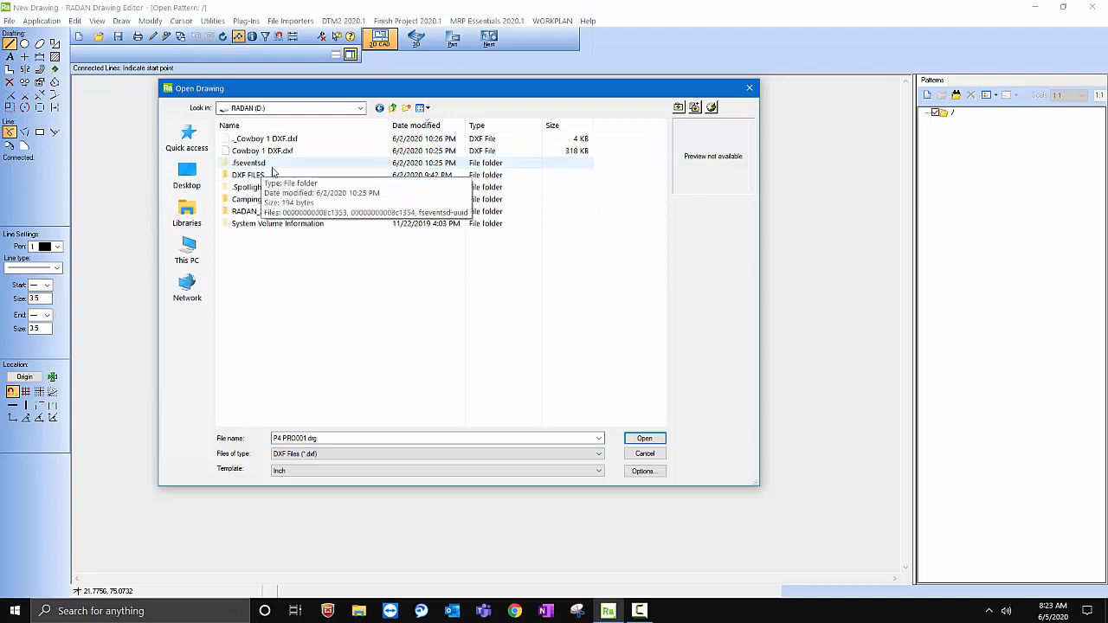
double_click(259, 175)
double_click(251, 139)
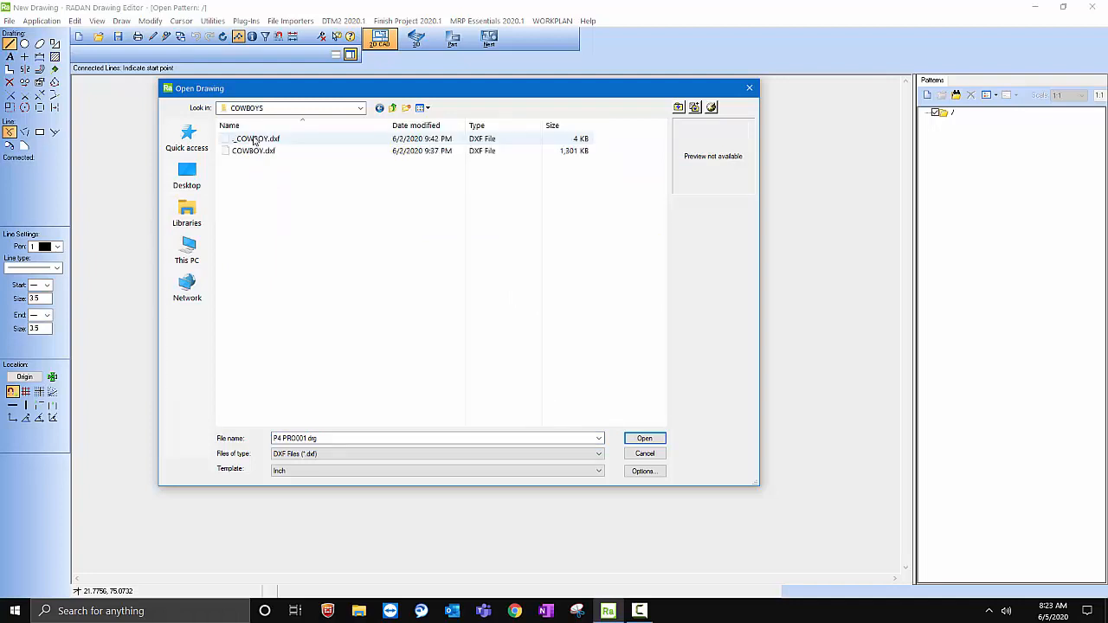
left_click(251, 152)
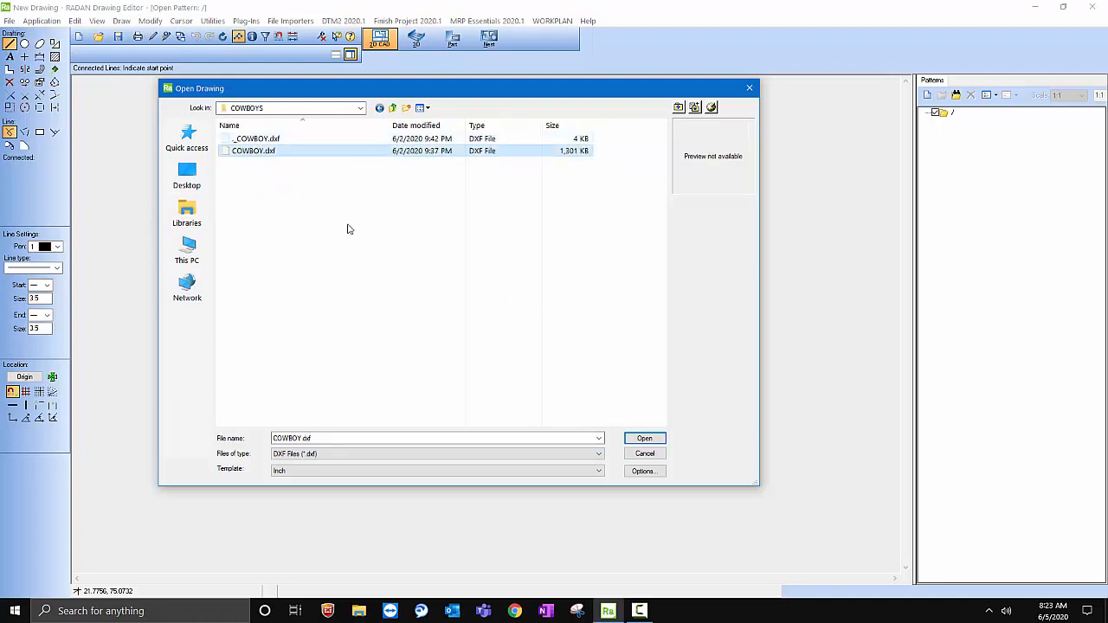
left_click(647, 442)
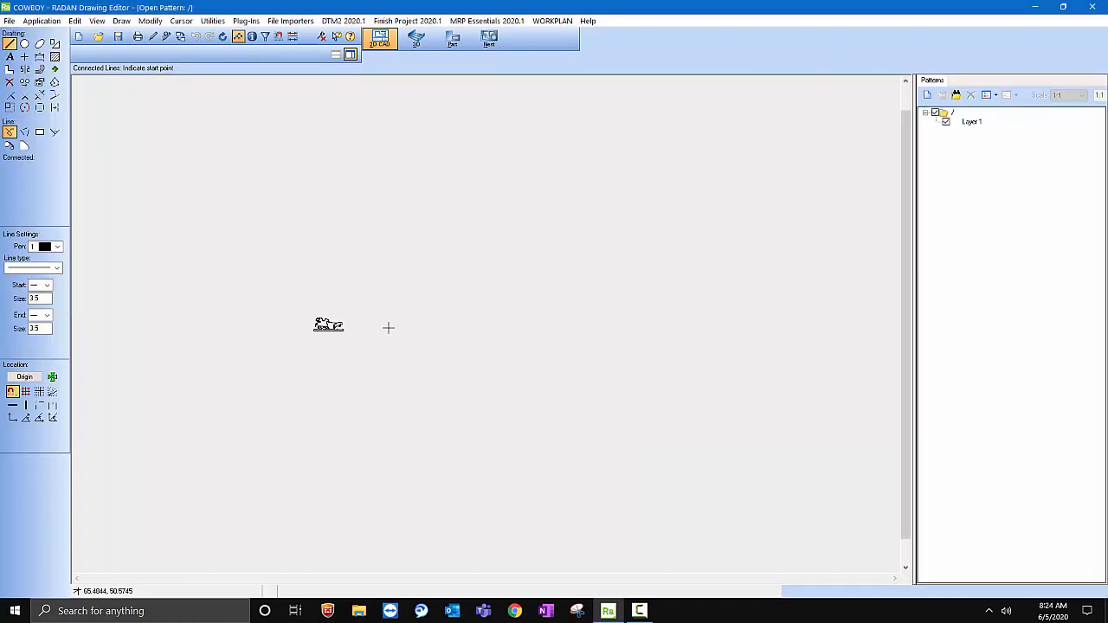
- Examine the imported cowboy drawing's contour lines up close and as a whole
scroll(387, 327, "up", 5)
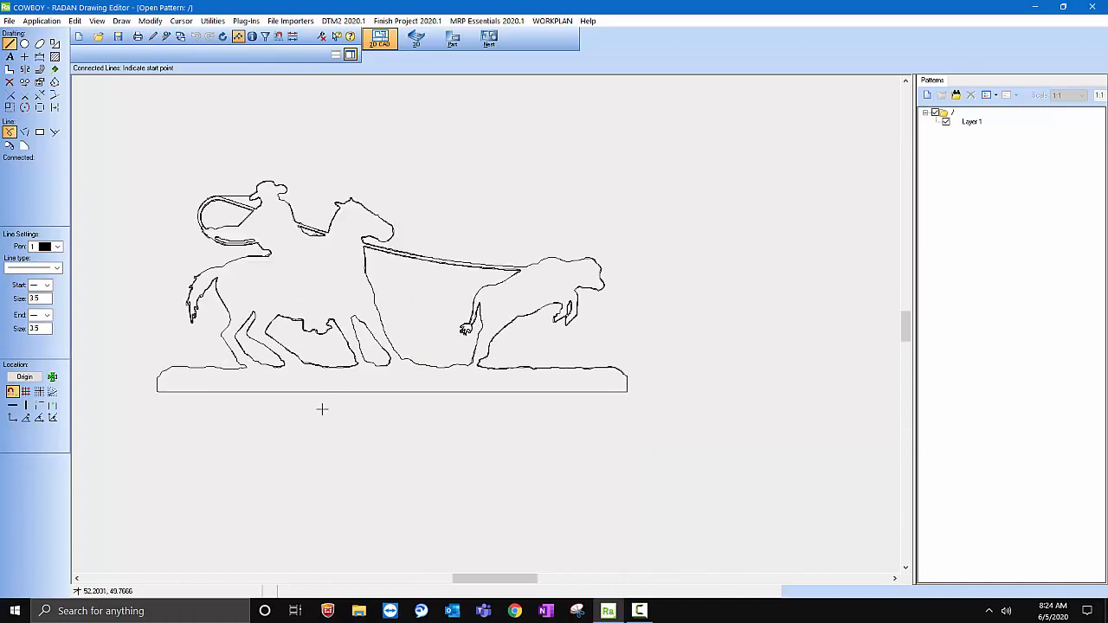
scroll(188, 225, "up", 5)
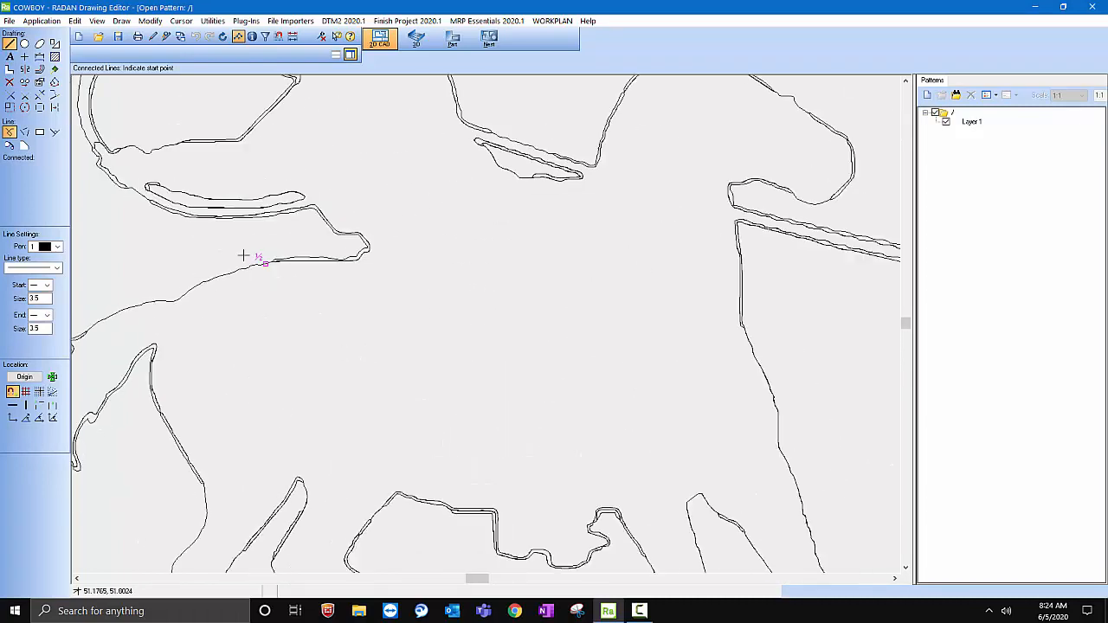
scroll(244, 256, "down", 5)
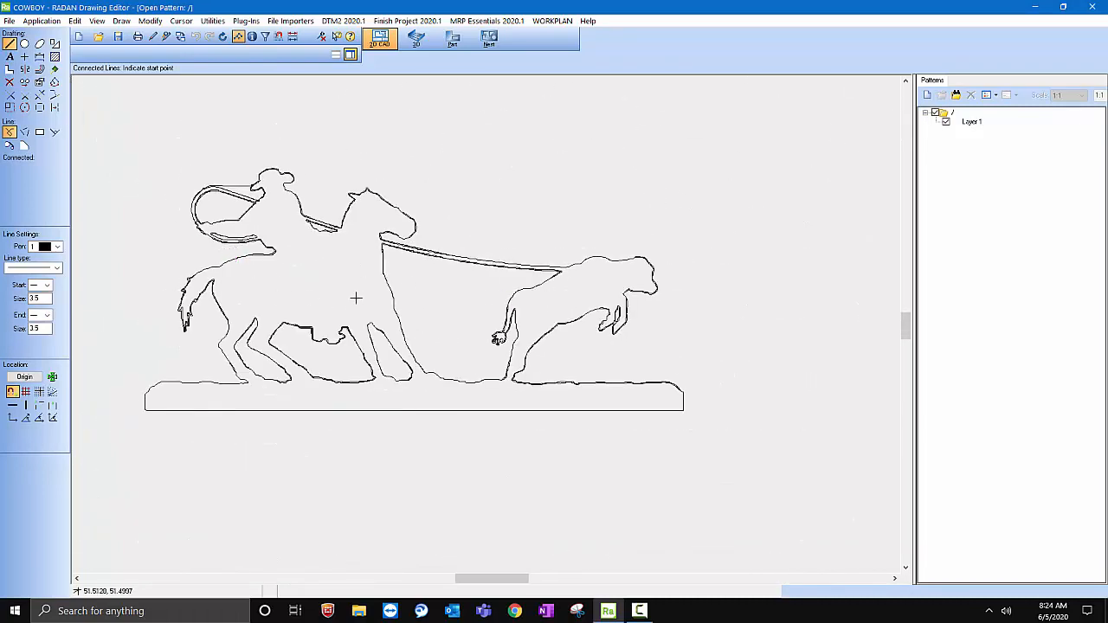
scroll(490, 384, "up", 1)
scroll(488, 383, "down", 4)
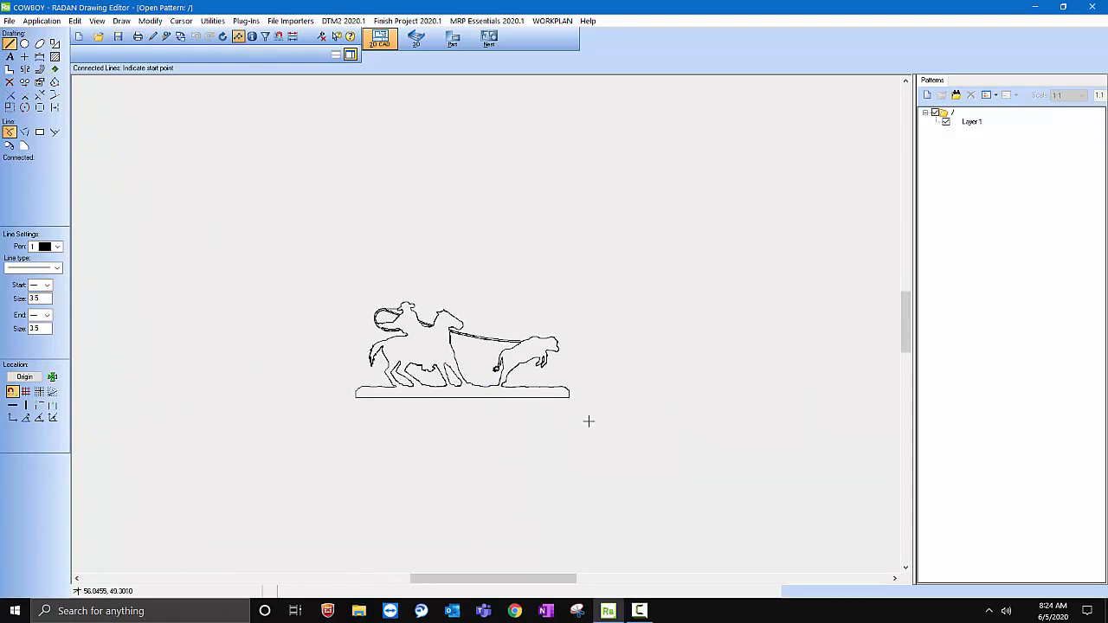
scroll(589, 420, "up", 1)
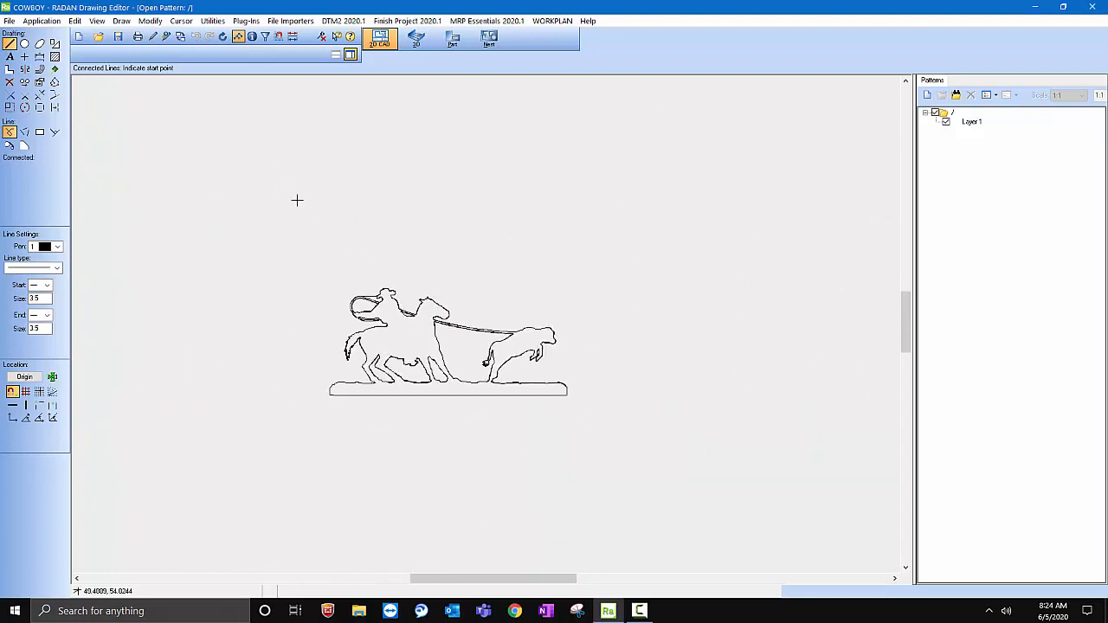
- Open the RADAN symbol Cowboy 1 DXF.sym from the RADAN (D:) drive as a part
left_click(11, 24)
mouse_move(34, 51)
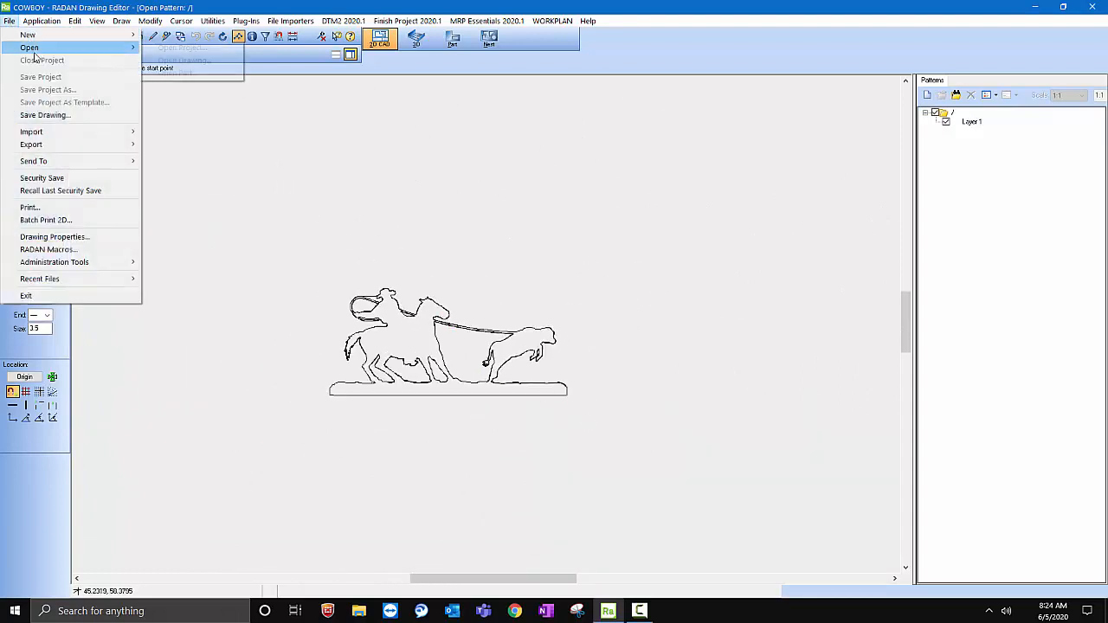
left_click(178, 73)
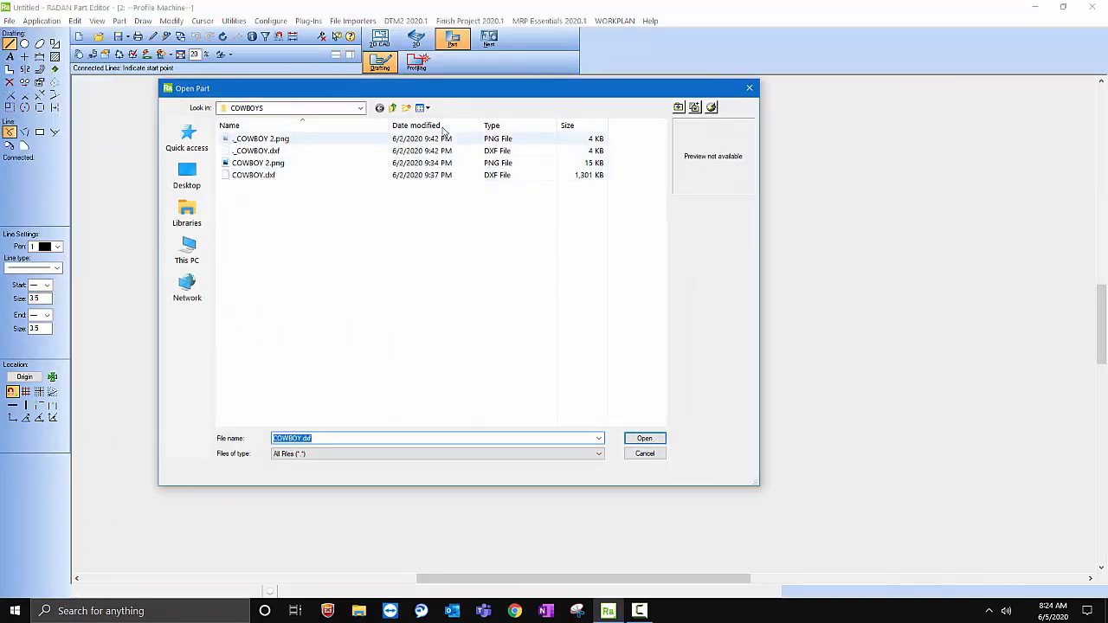
left_click(394, 108)
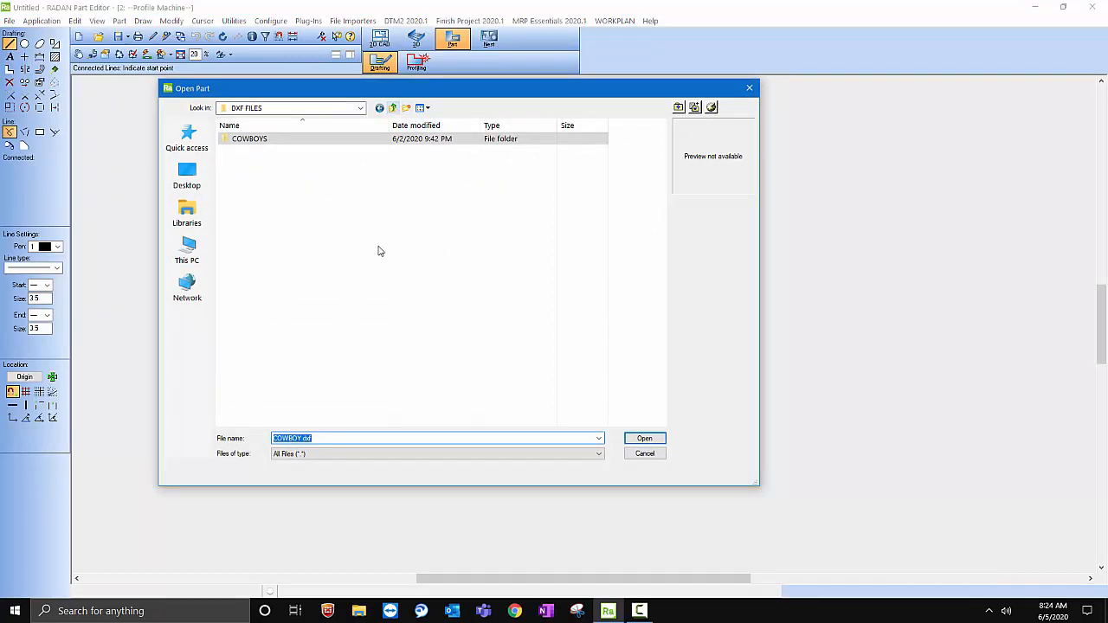
left_click(416, 455)
left_click(385, 468)
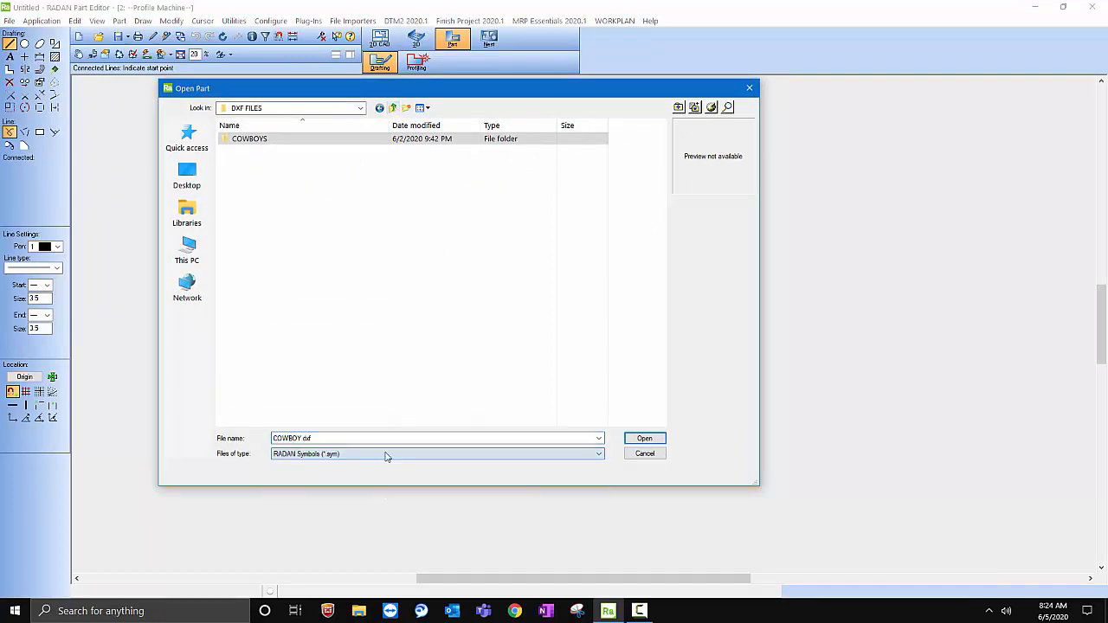
left_click(394, 108)
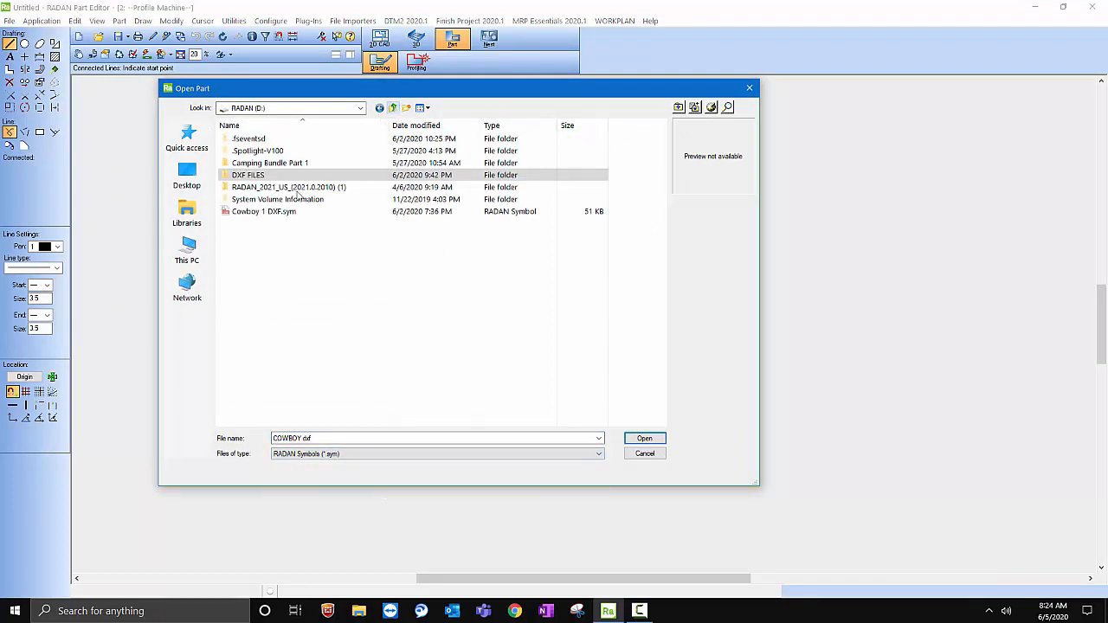
left_click(279, 212)
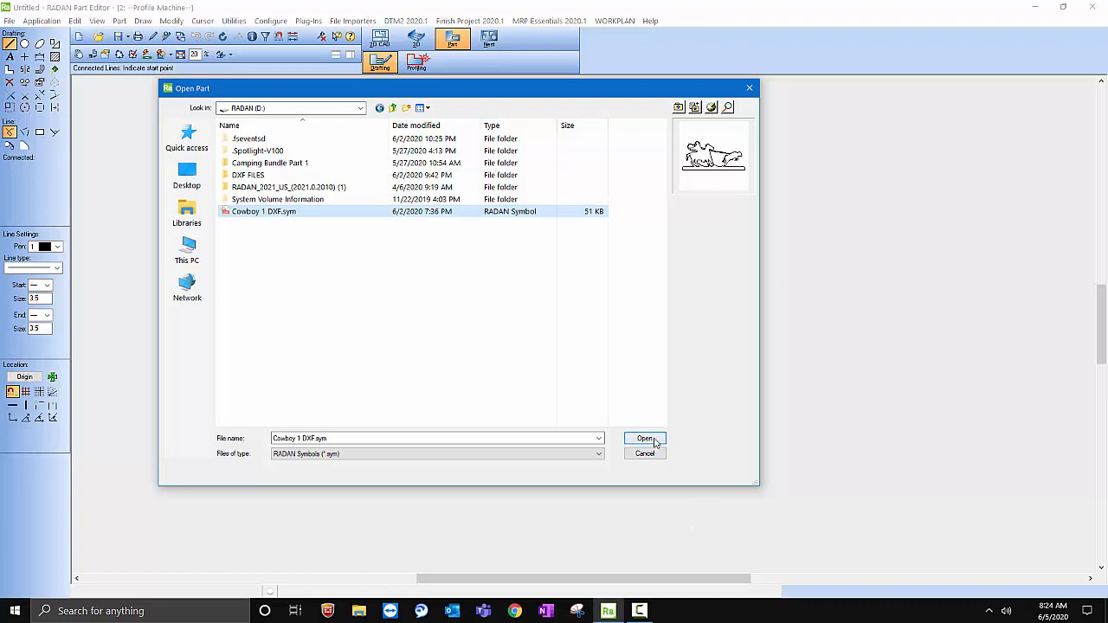
left_click(658, 439)
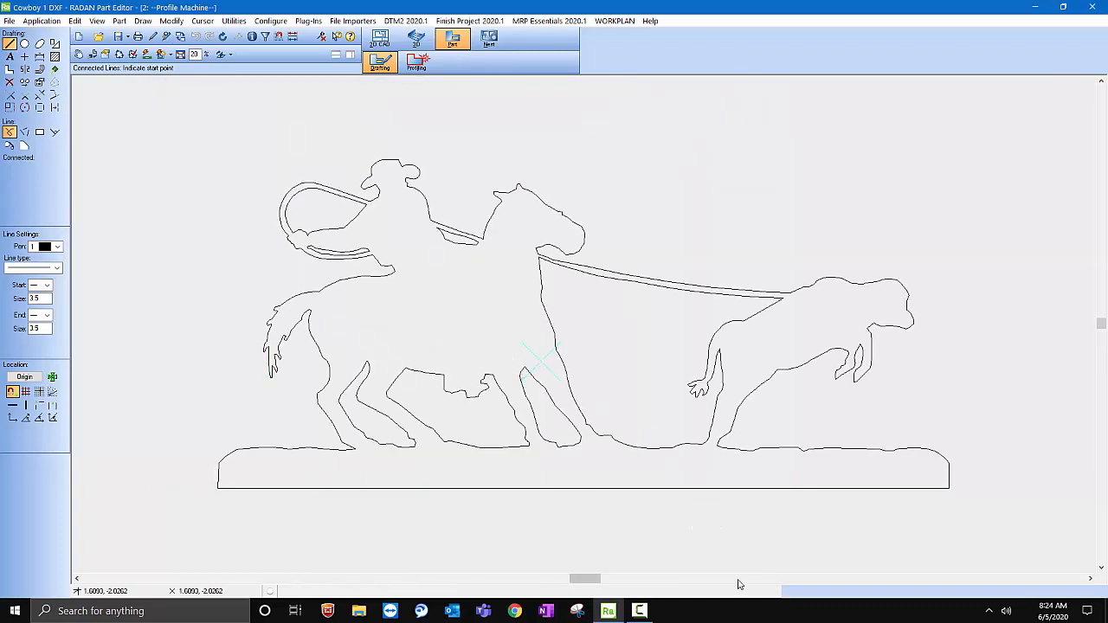
- Examine the cowboy part's outline, check its closed profile in profiling mode, and return to drafting mode
scroll(723, 522, "up", 4)
scroll(487, 456, "down", 7)
scroll(334, 329, "down", 5)
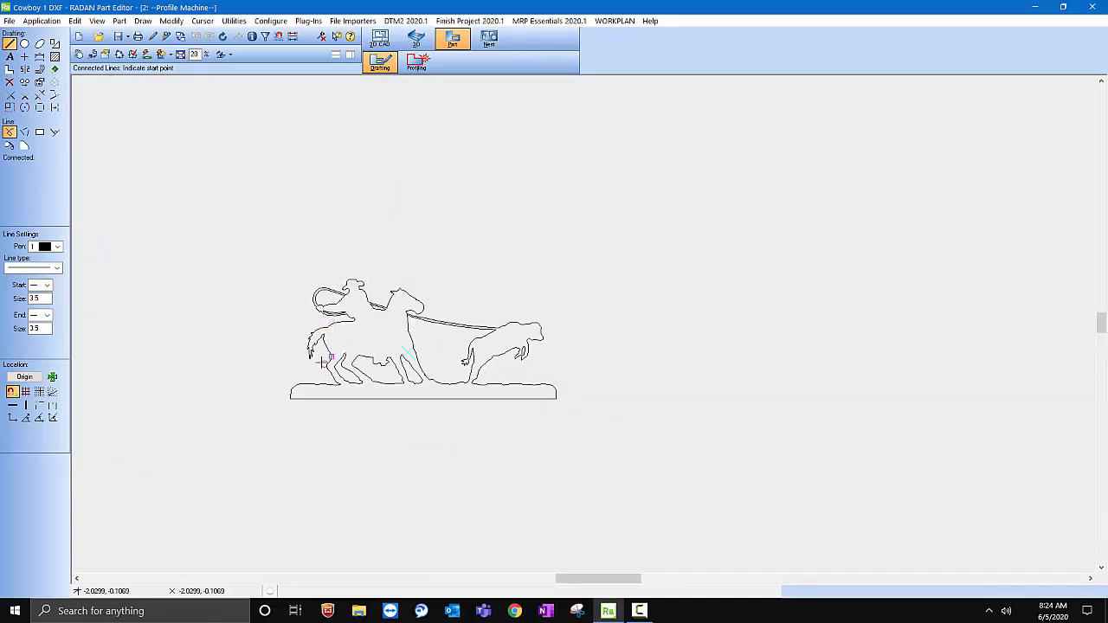
scroll(238, 343, "up", 3)
scroll(352, 392, "up", 2)
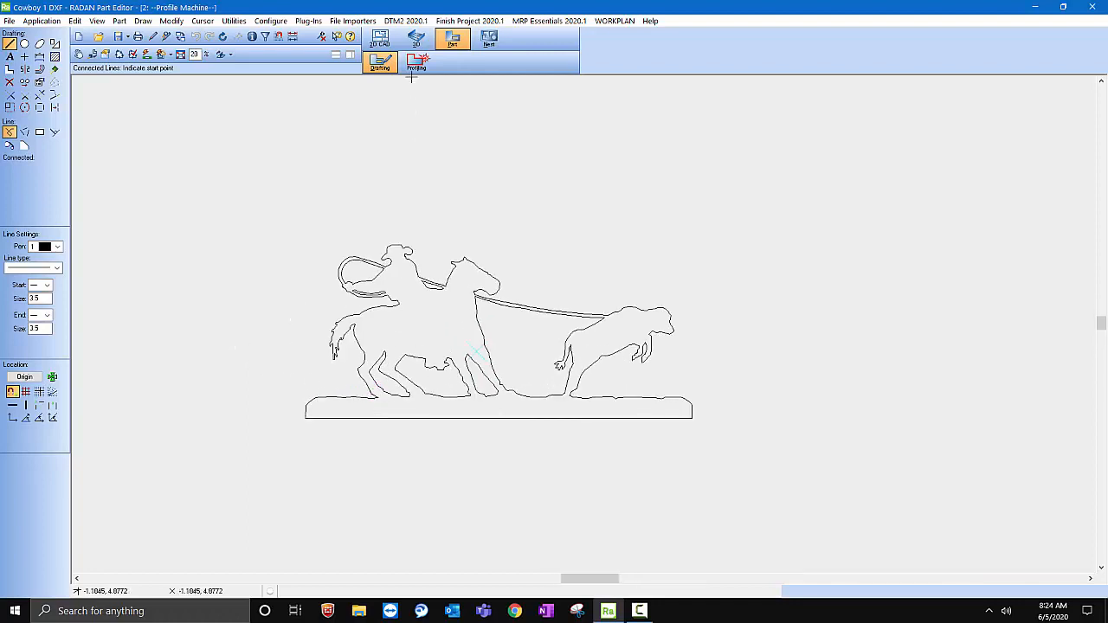
left_click(416, 64)
scroll(597, 444, "up", 3)
scroll(597, 444, "down", 3)
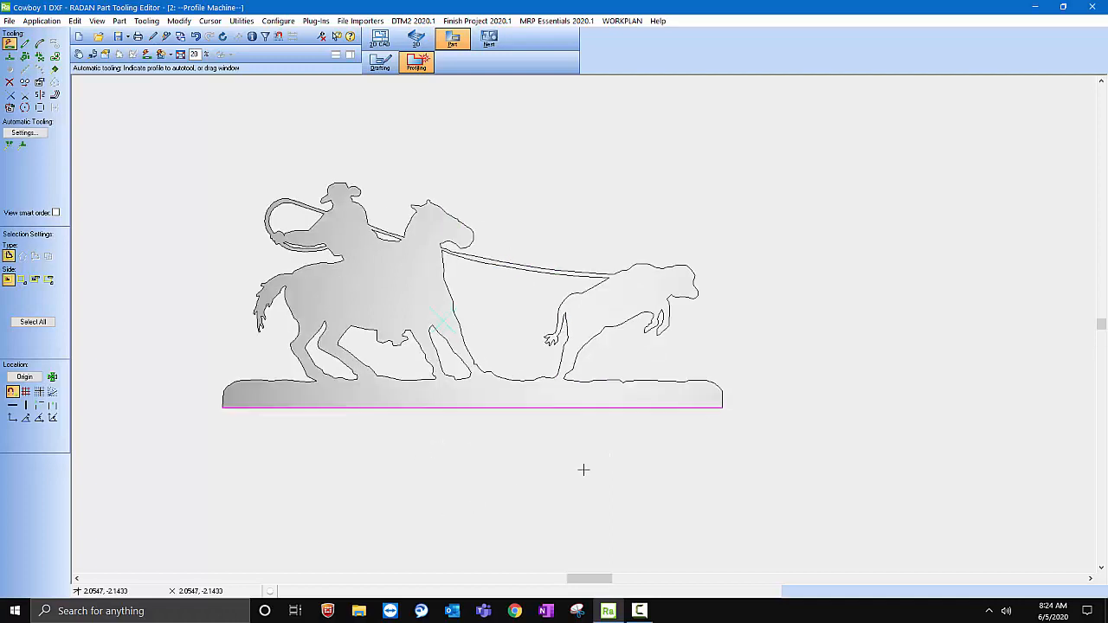
scroll(268, 404, "down", 1)
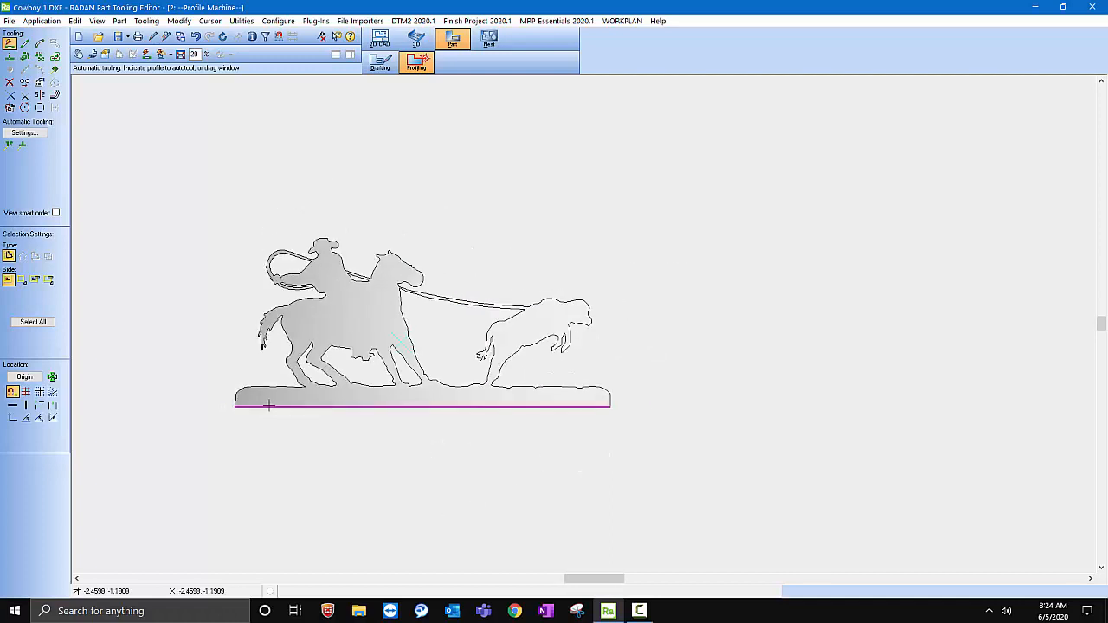
left_click(379, 62)
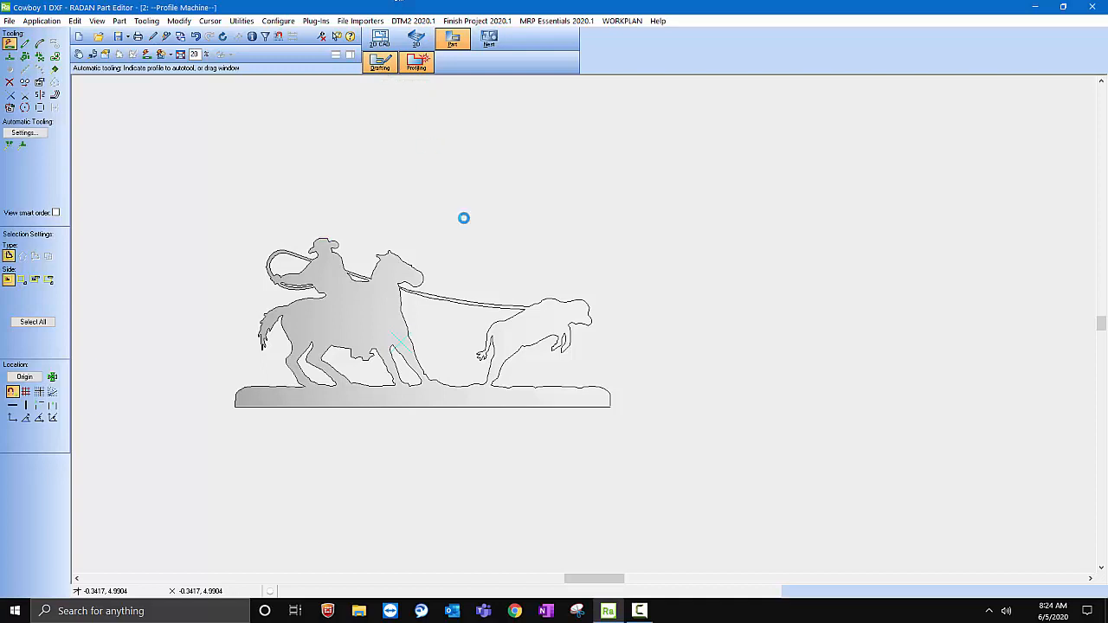
- Start a rectangle shape and try a length of 1 with a height of 2, followed by a length of 0.5
scroll(269, 514, "up", 2)
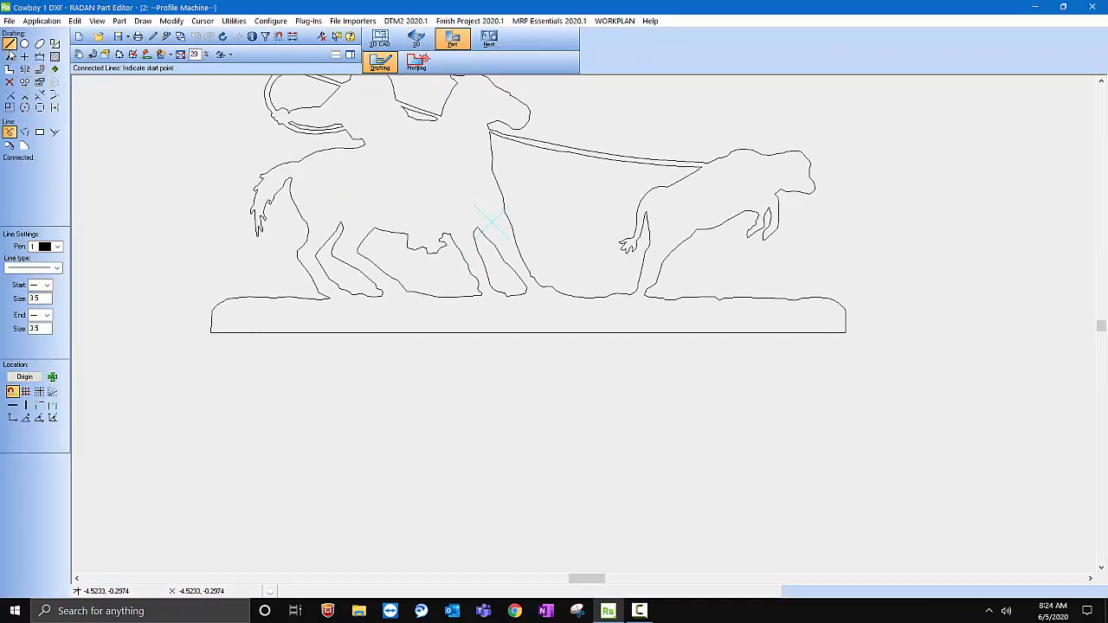
left_click(10, 45)
left_click(55, 44)
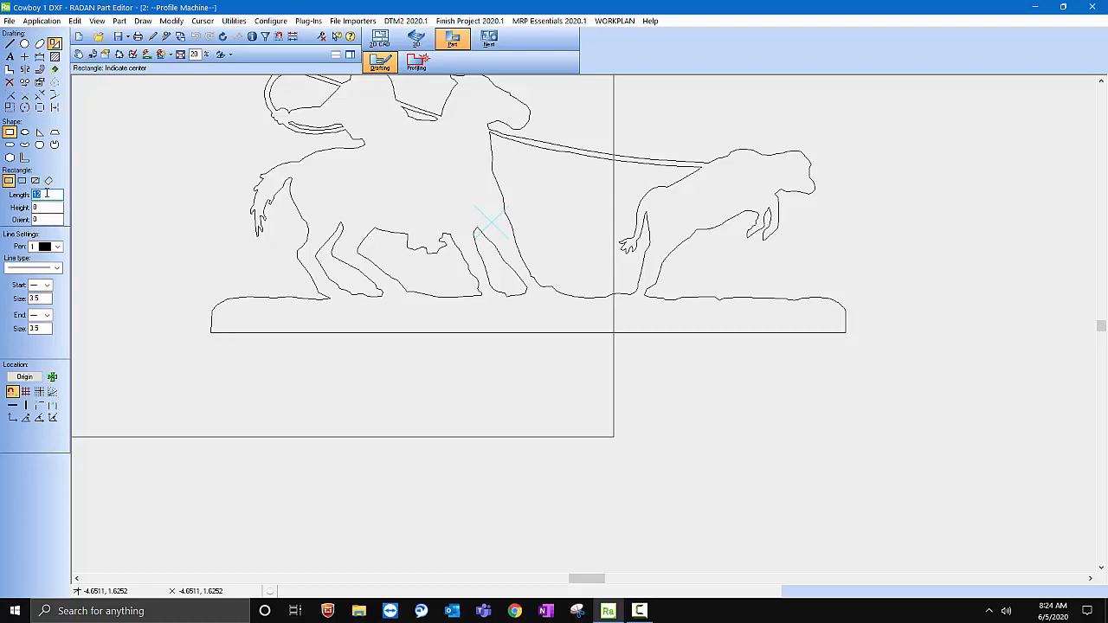
type("1")
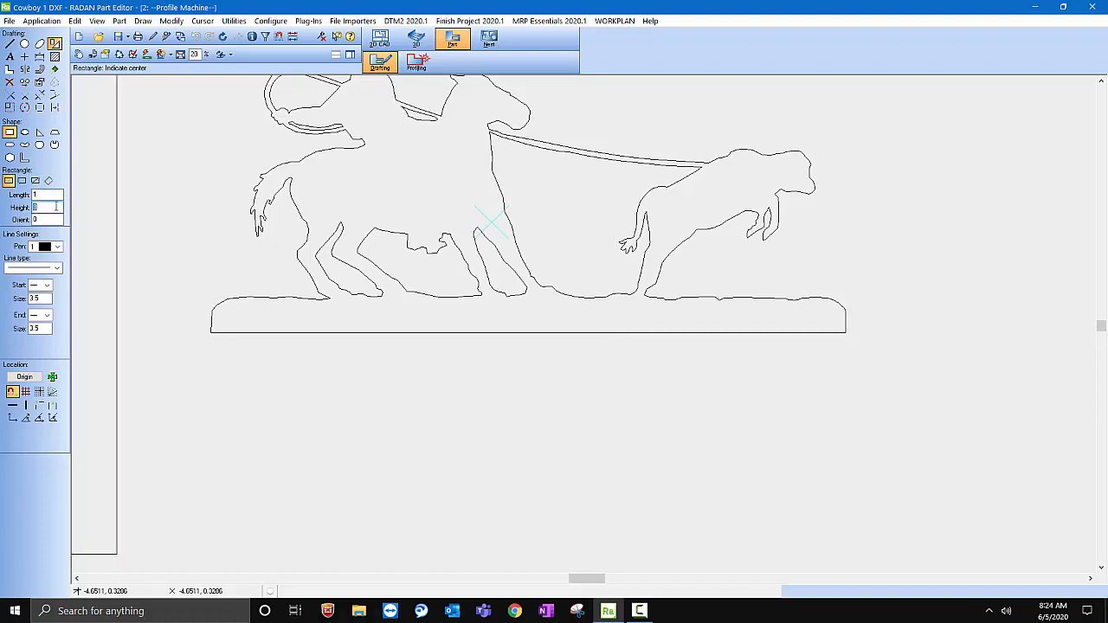
type("2")
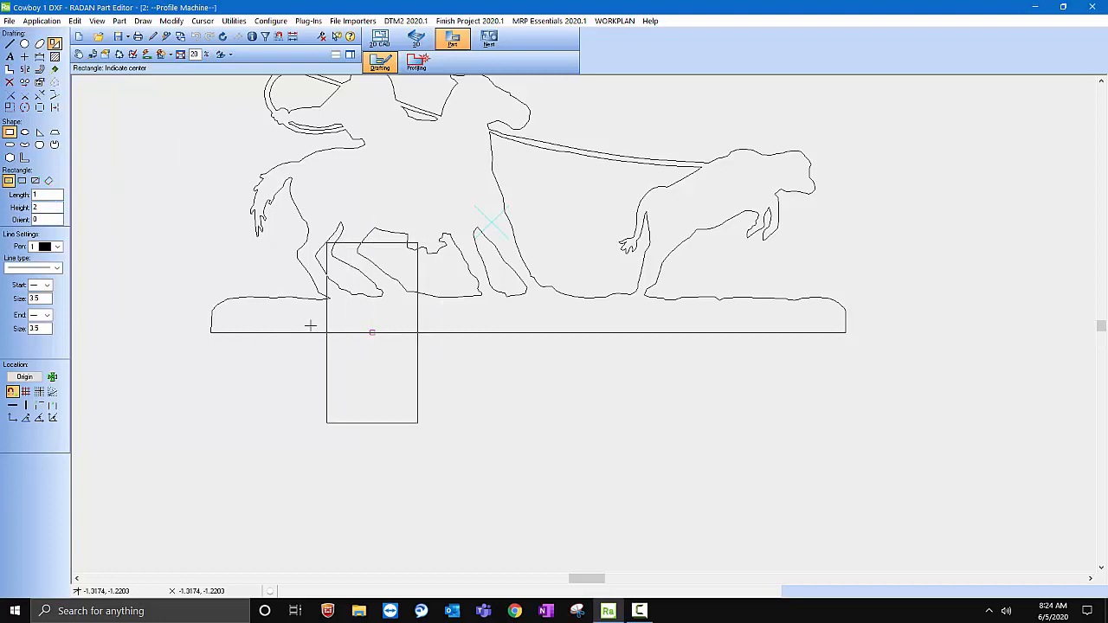
double_click(33, 195)
type("0.5")
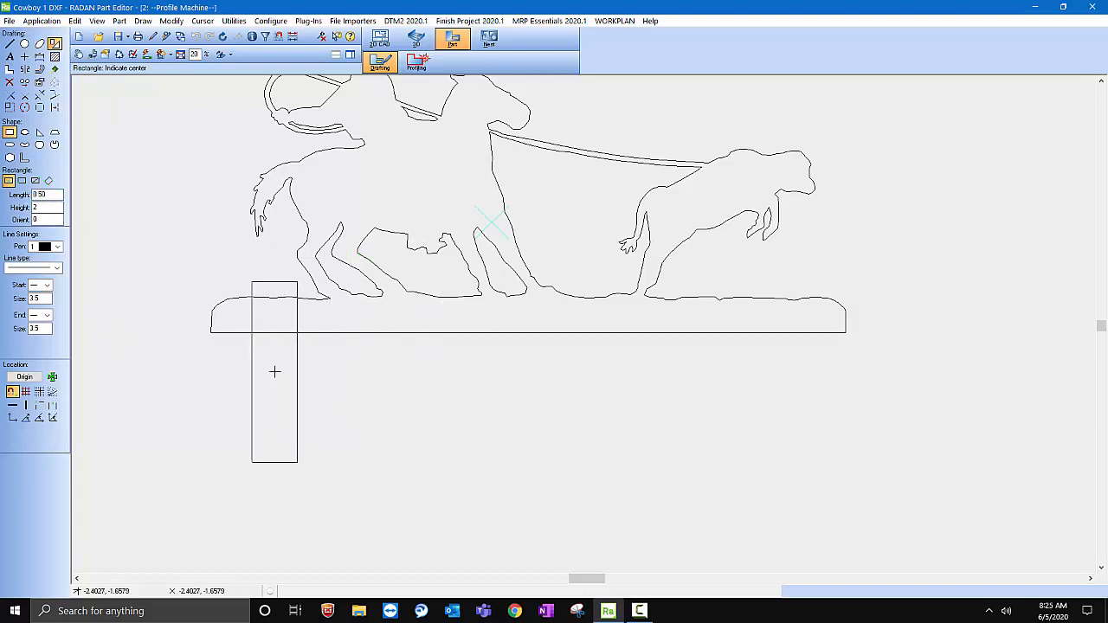
- Set the rectangle to length 0.25 and height 1.5, and place three spaced stakes hanging from the base's bottom edge
left_click(52, 197)
left_click_drag(52, 196, 13, 201)
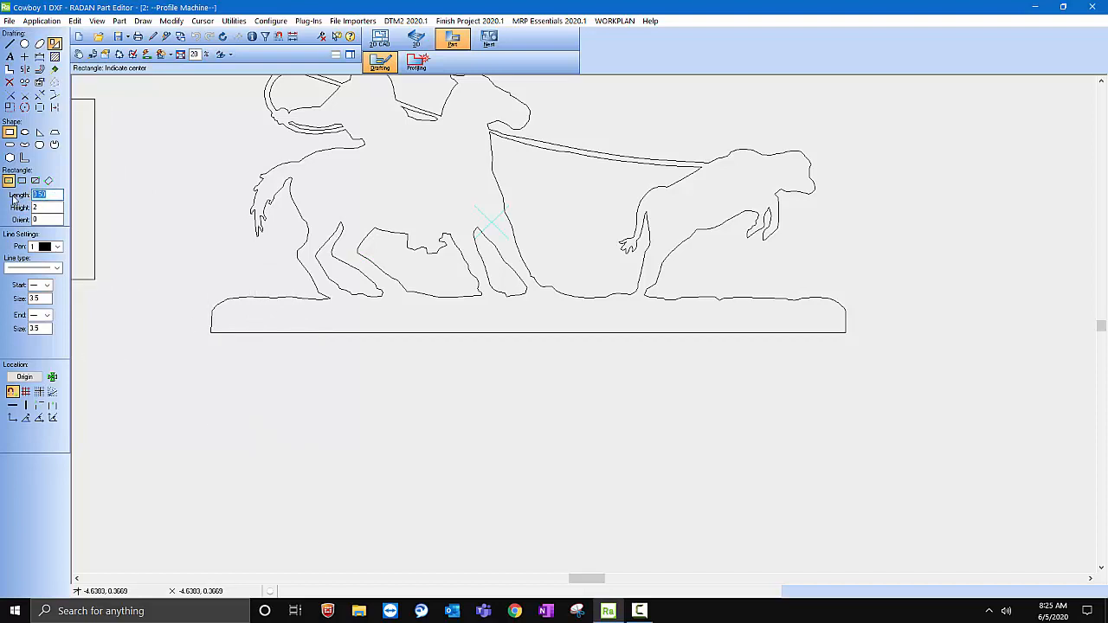
type("0.25")
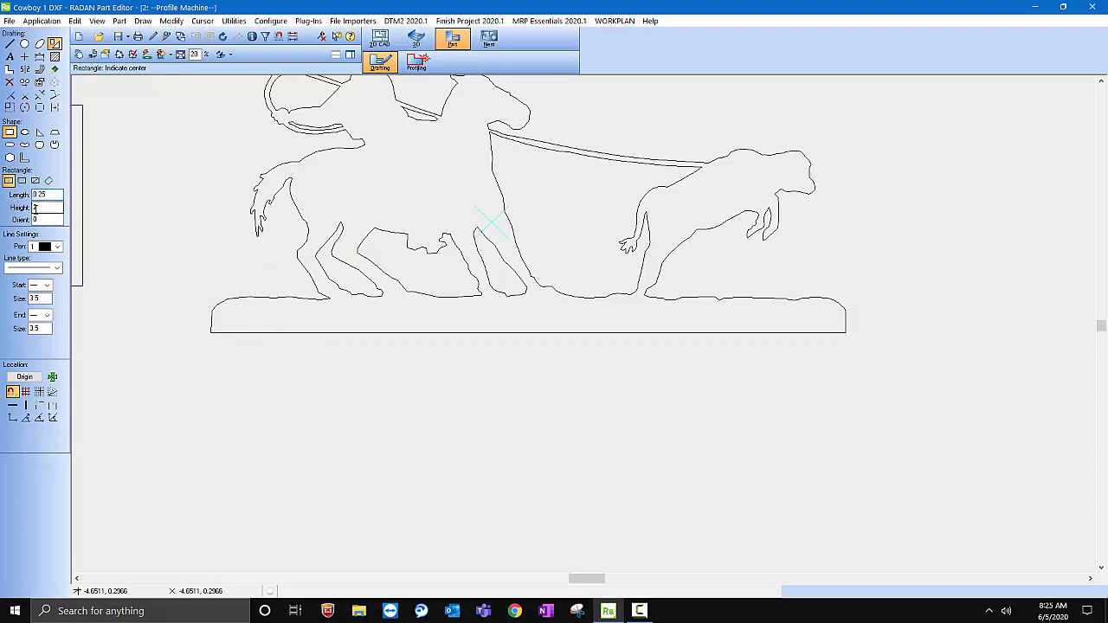
type("1.5")
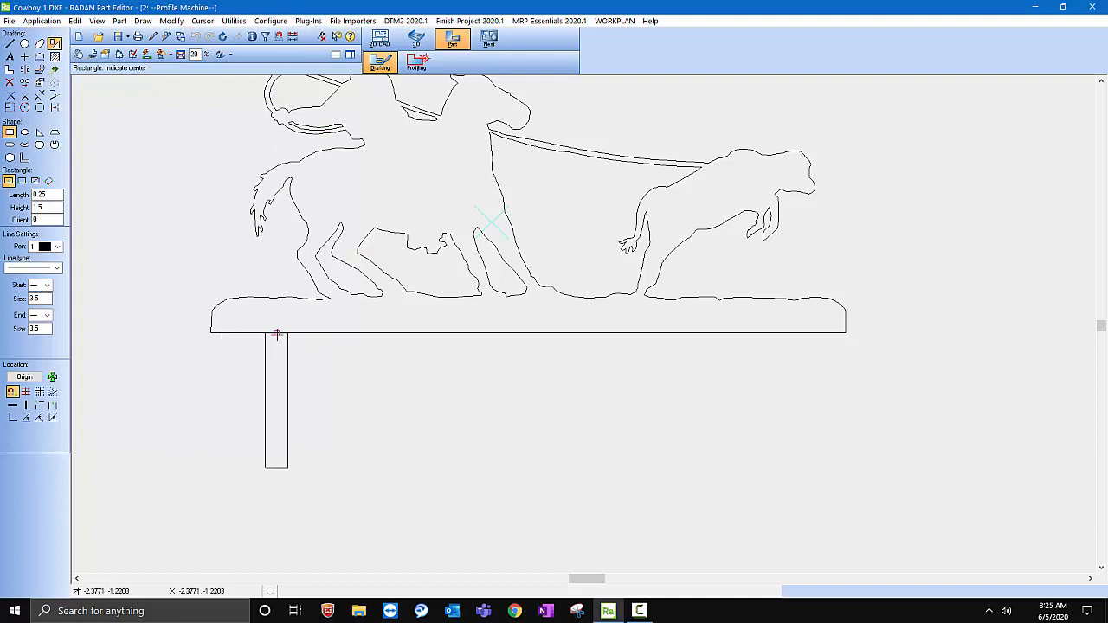
left_click(277, 329)
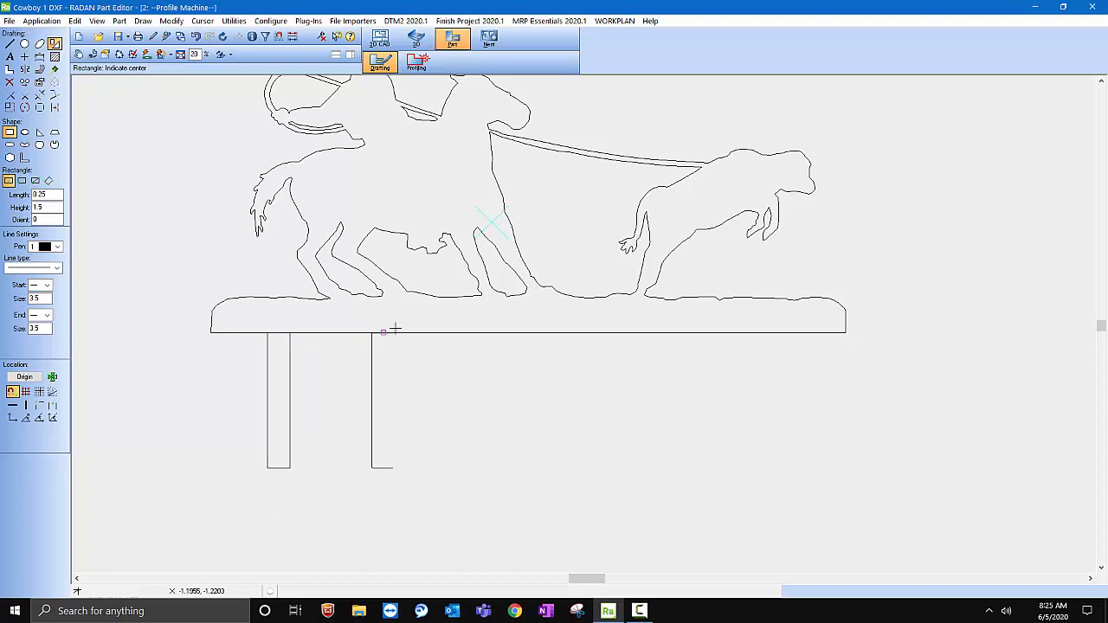
left_click(494, 330)
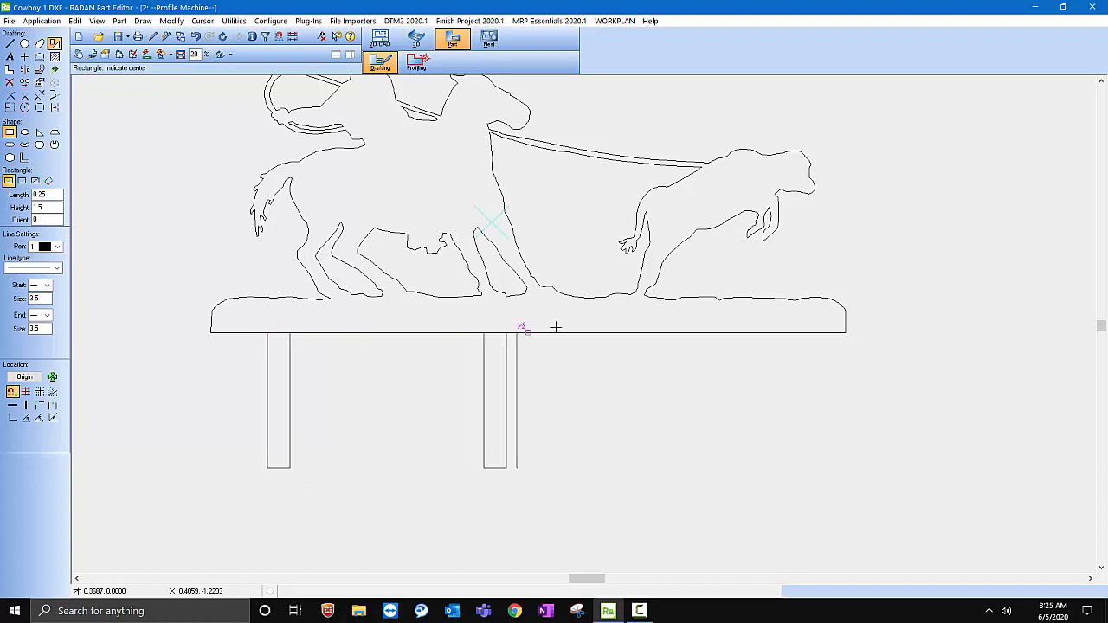
left_click(665, 329)
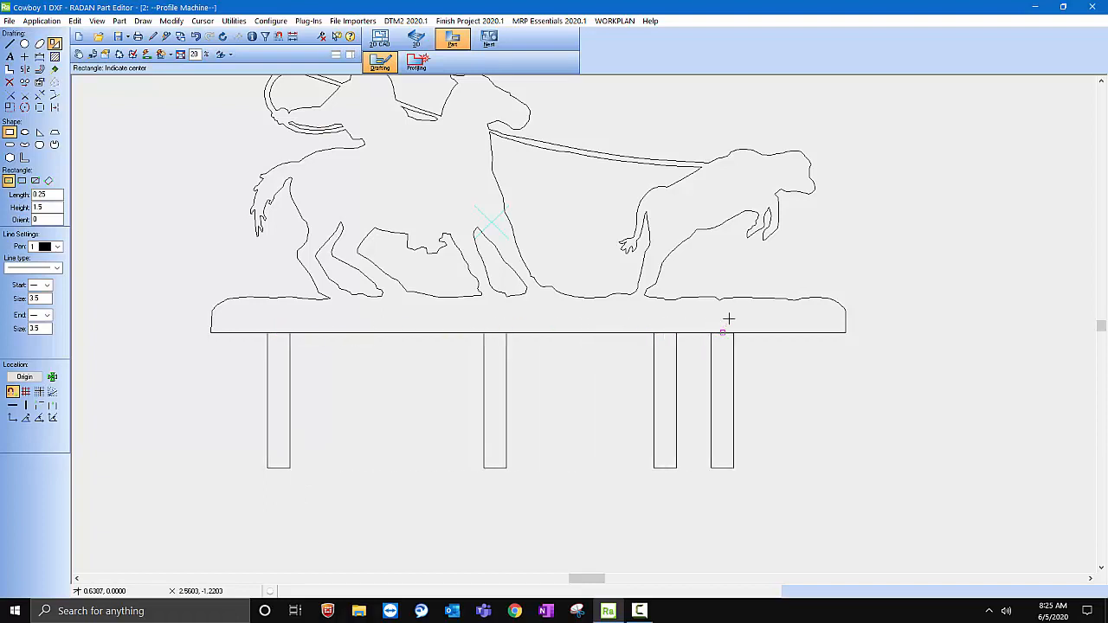
- Place the fourth stake near the base's right end and delete the base line segments across the tops of the stakes
left_click(801, 334)
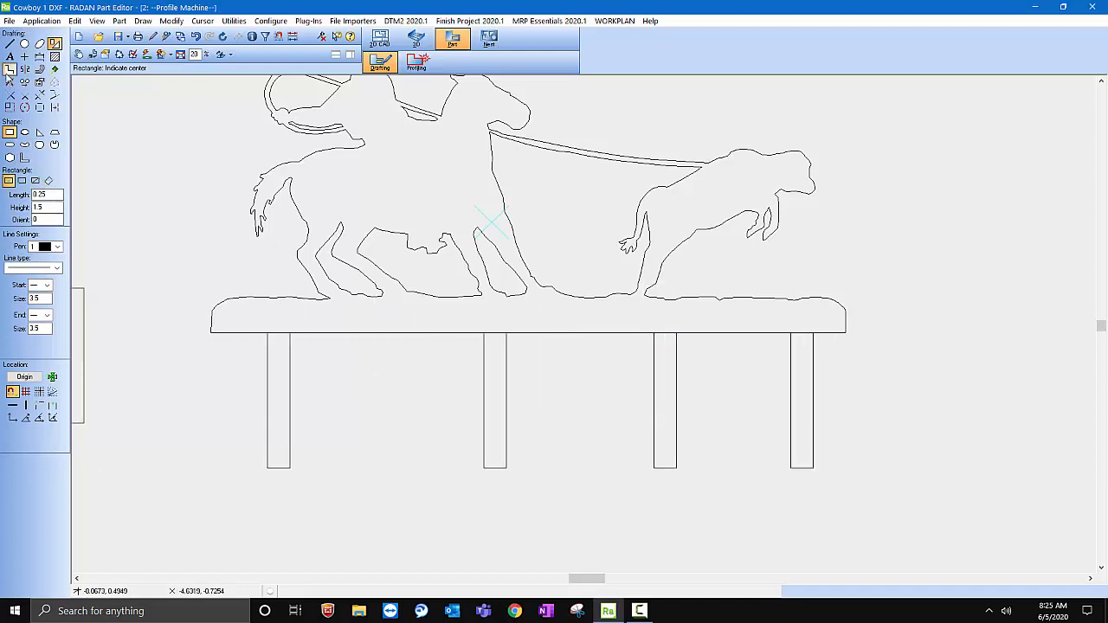
left_click(10, 81)
left_click(39, 94)
scroll(269, 364, "up", 2)
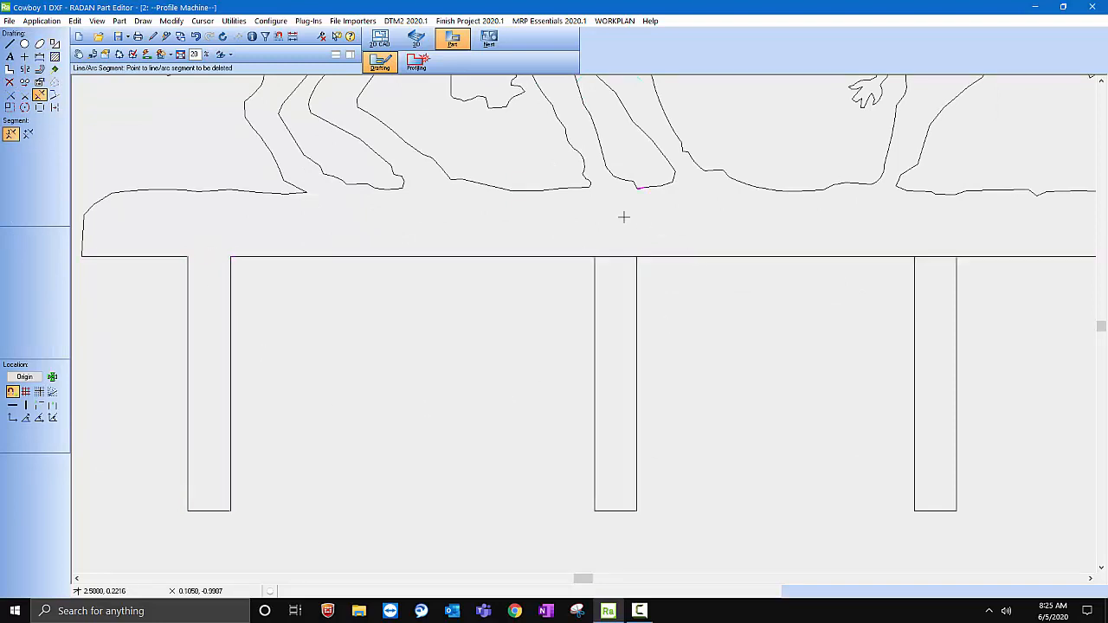
left_click(615, 256)
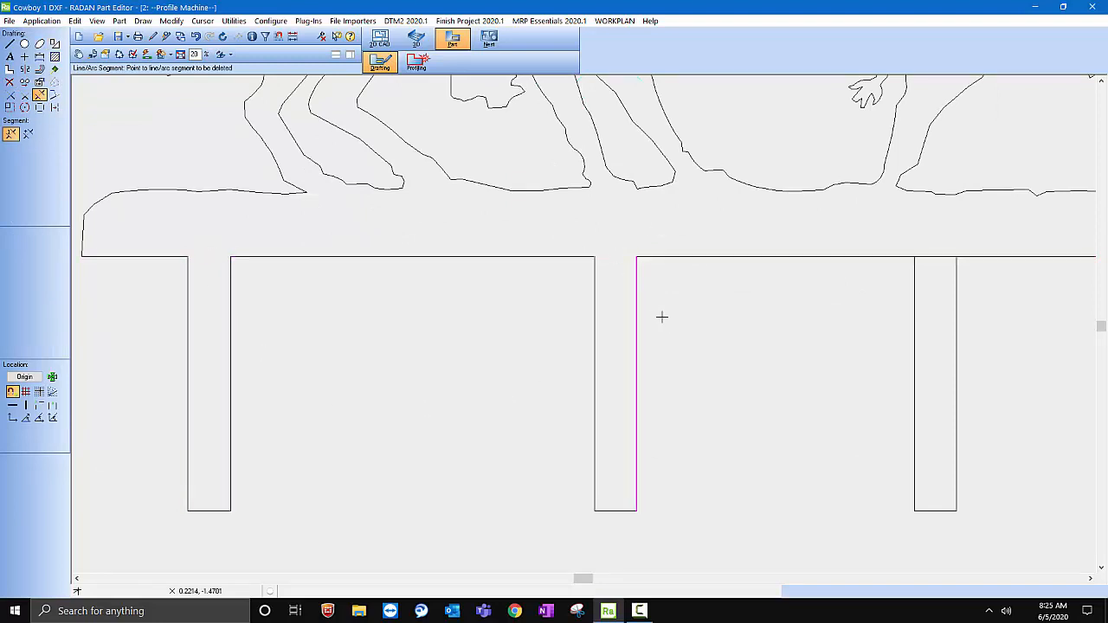
left_click(938, 256)
scroll(208, 351, "down", 2)
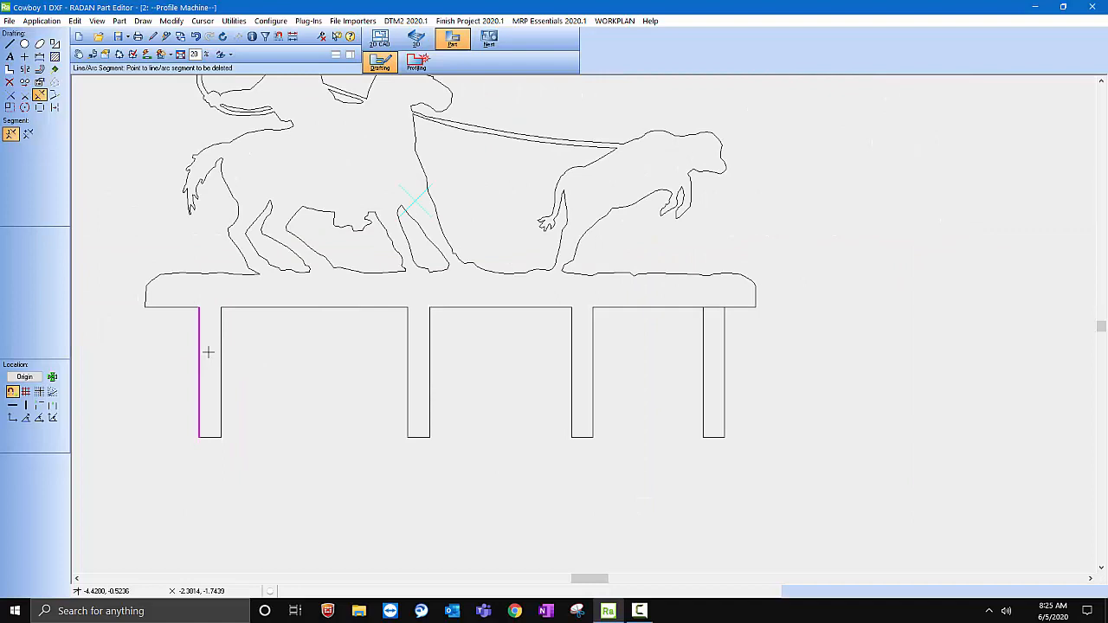
left_click(712, 308)
scroll(736, 346, "down", 2)
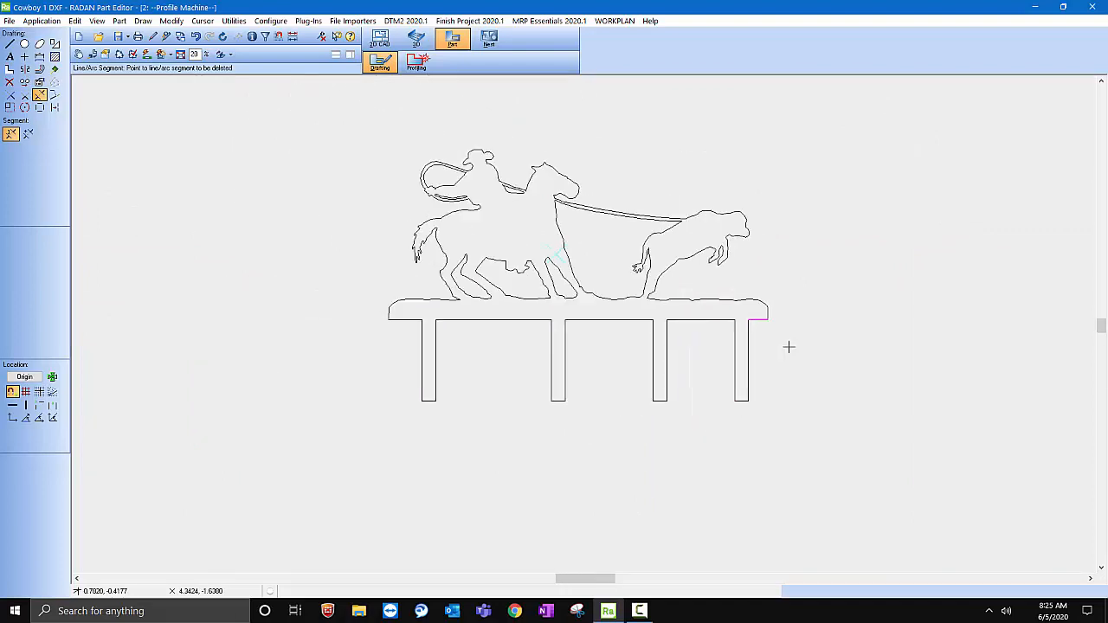
scroll(723, 425, "up", 2)
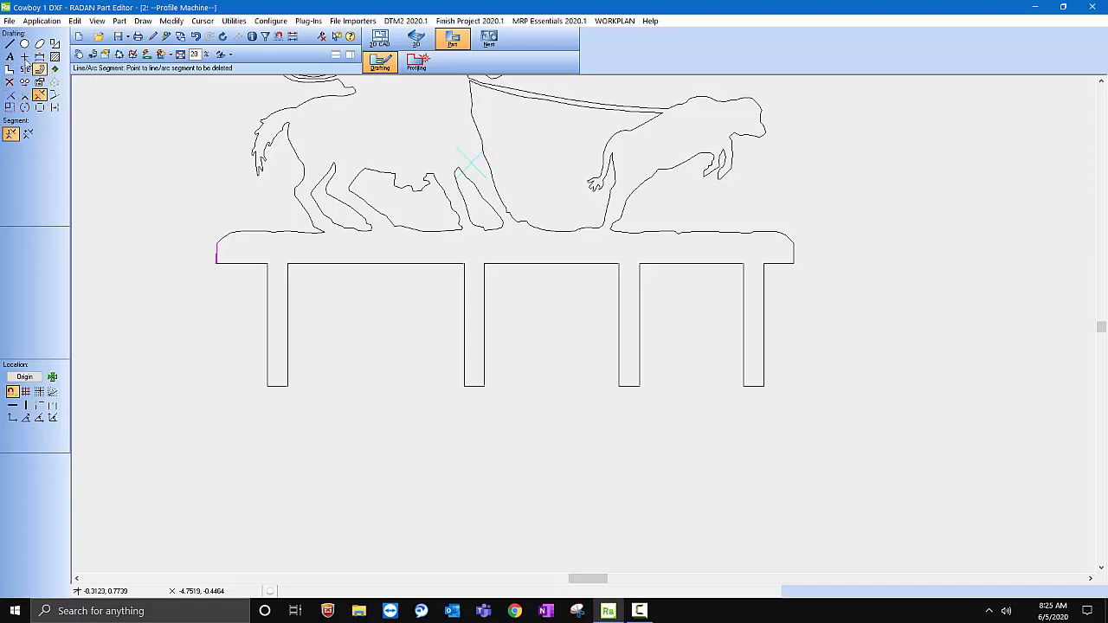
- Draw a horizontal bend line across all four stakes just below the base, using green pen 3 and the dash-dot line type
left_click(9, 44)
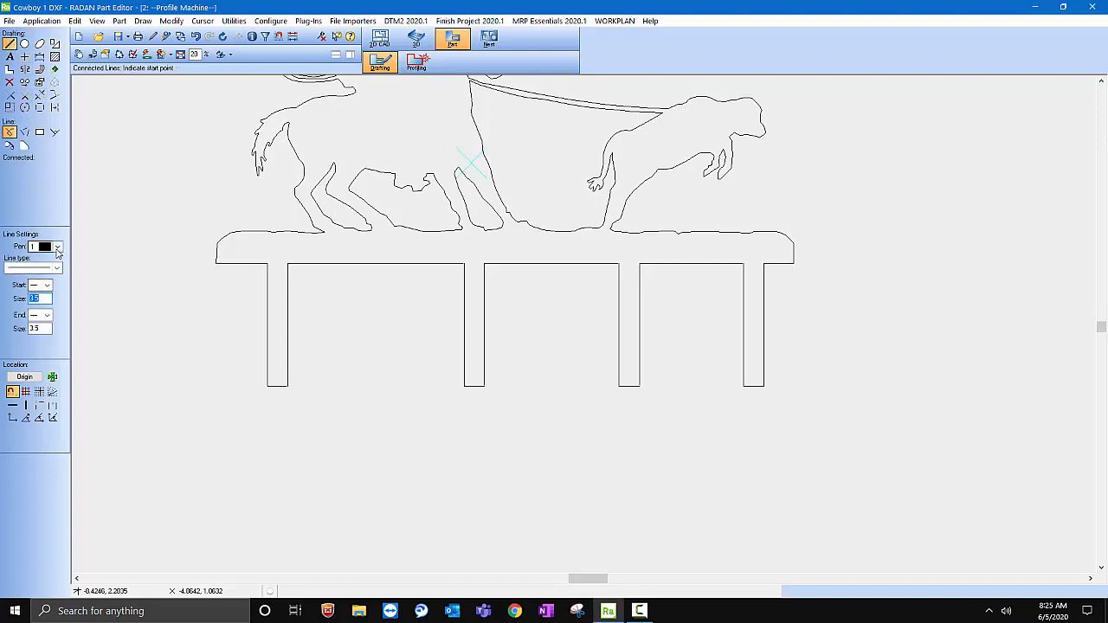
left_click(57, 246)
left_click(61, 275)
left_click(57, 268)
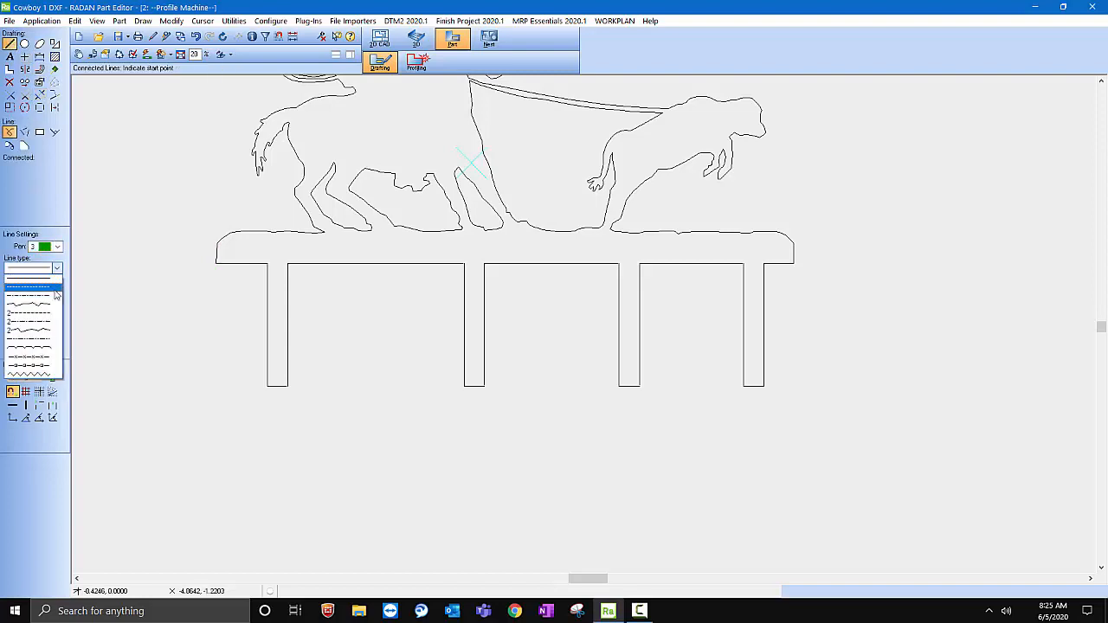
left_click(34, 303)
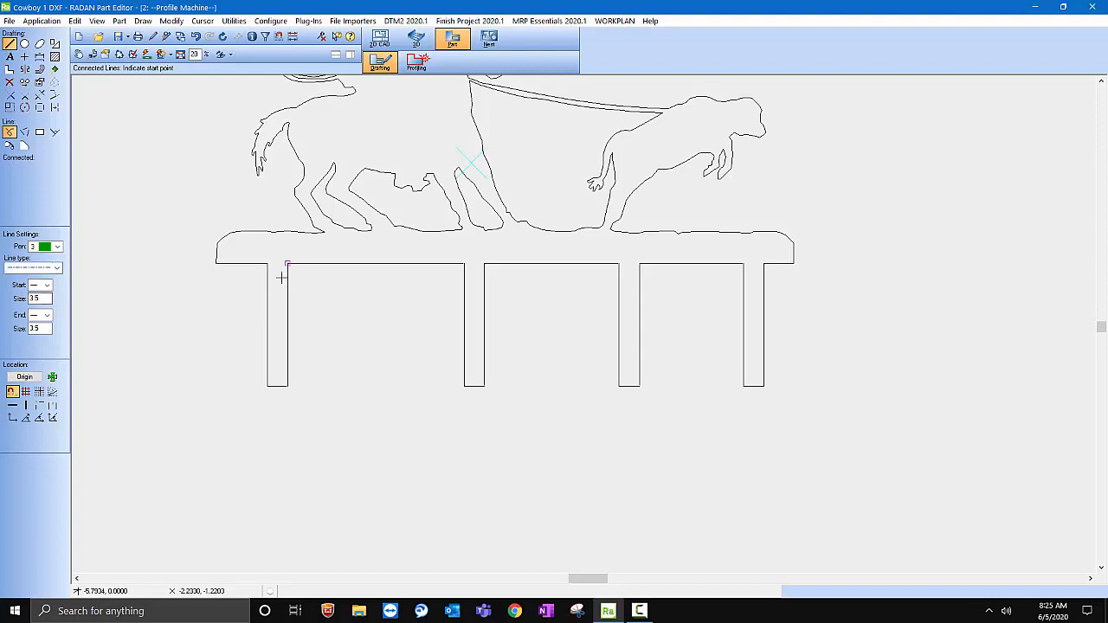
scroll(279, 277, "up", 1)
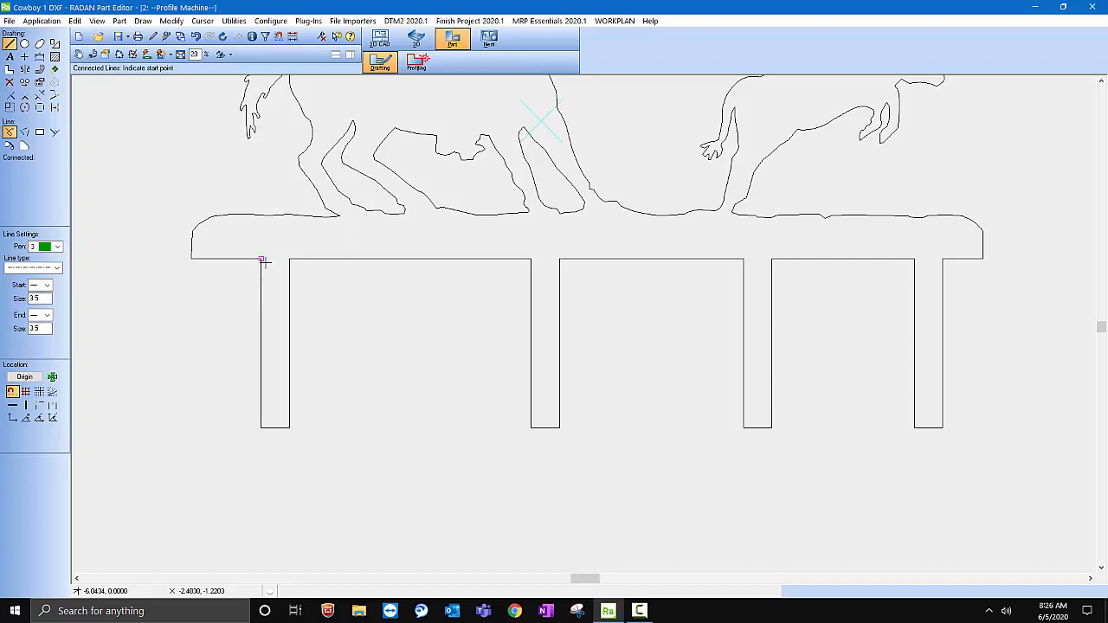
scroll(269, 266, "up", 1)
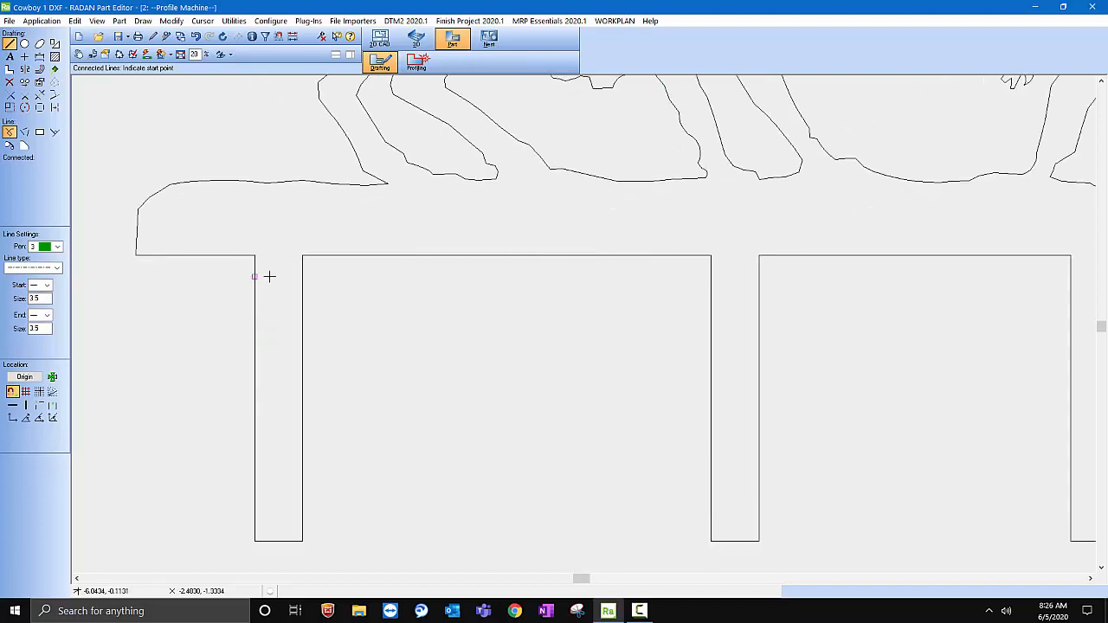
left_click(269, 276)
left_click(301, 276)
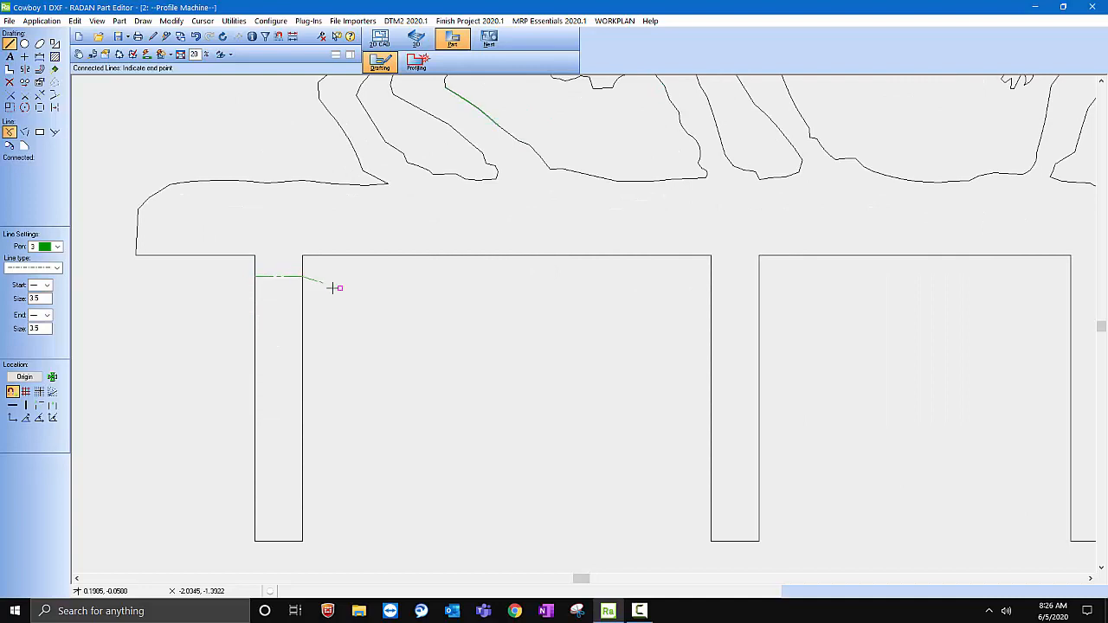
scroll(331, 287, "down", 2)
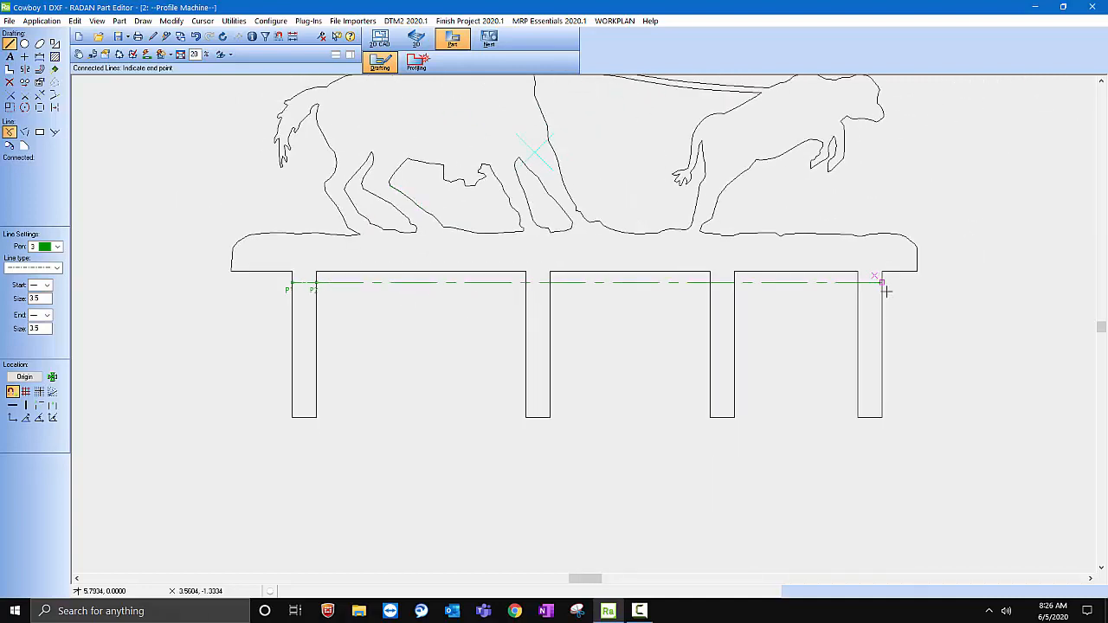
left_click(885, 292)
- Delete the upper bend line's segments in the three gaps between stakes
left_click(38, 94)
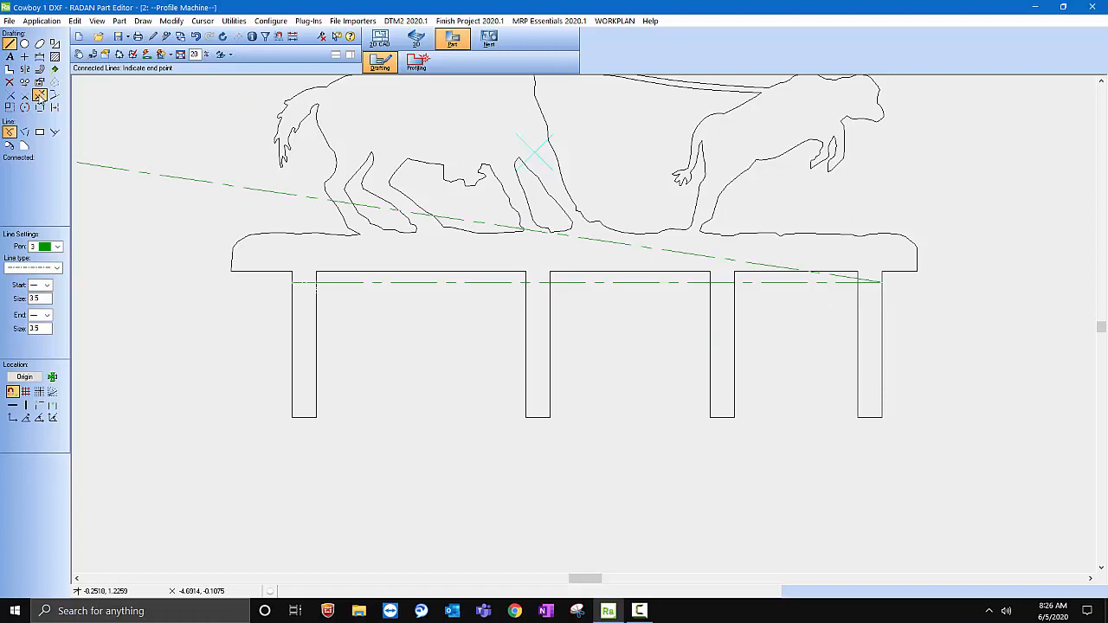
left_click(381, 296)
left_click(643, 299)
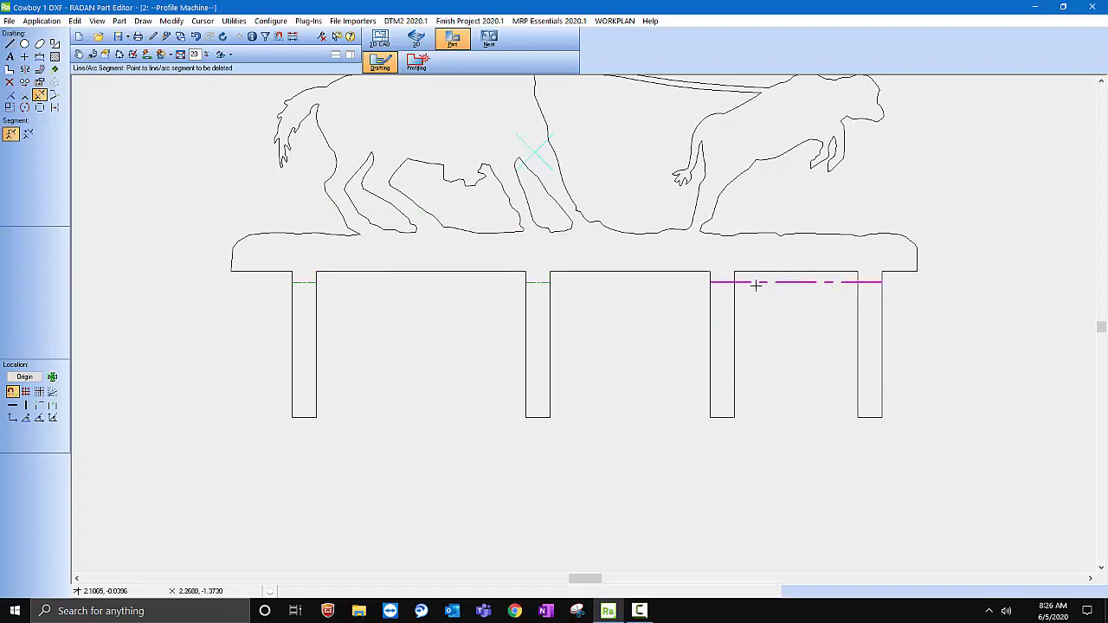
left_click(759, 285)
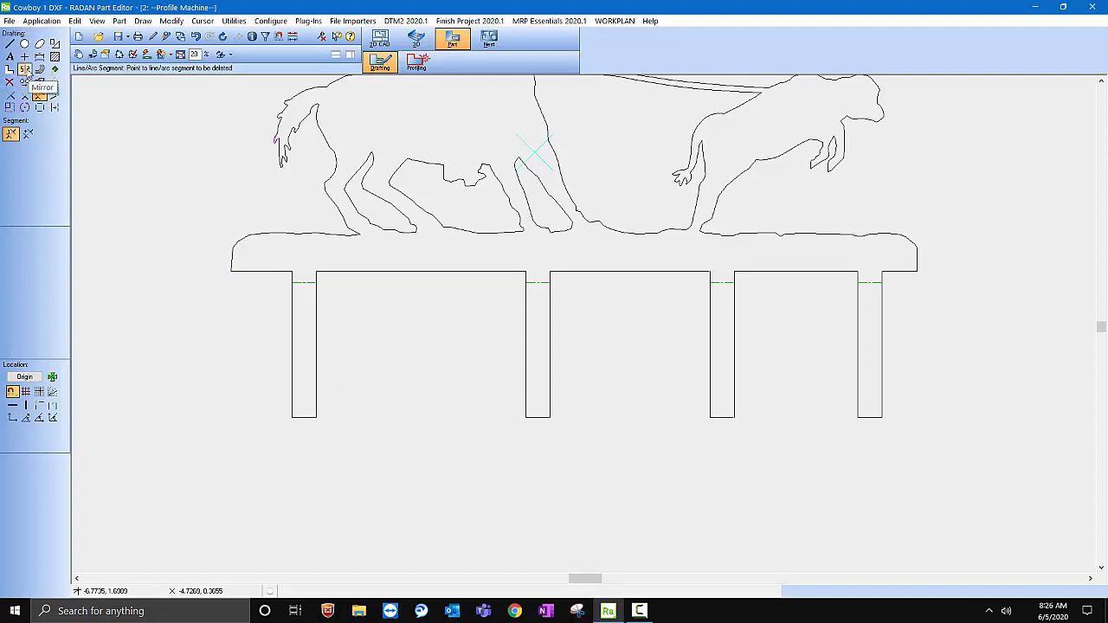
- Draw a second bend line across the stakes near their lower ends and delete its segments between the stakes
left_click(9, 44)
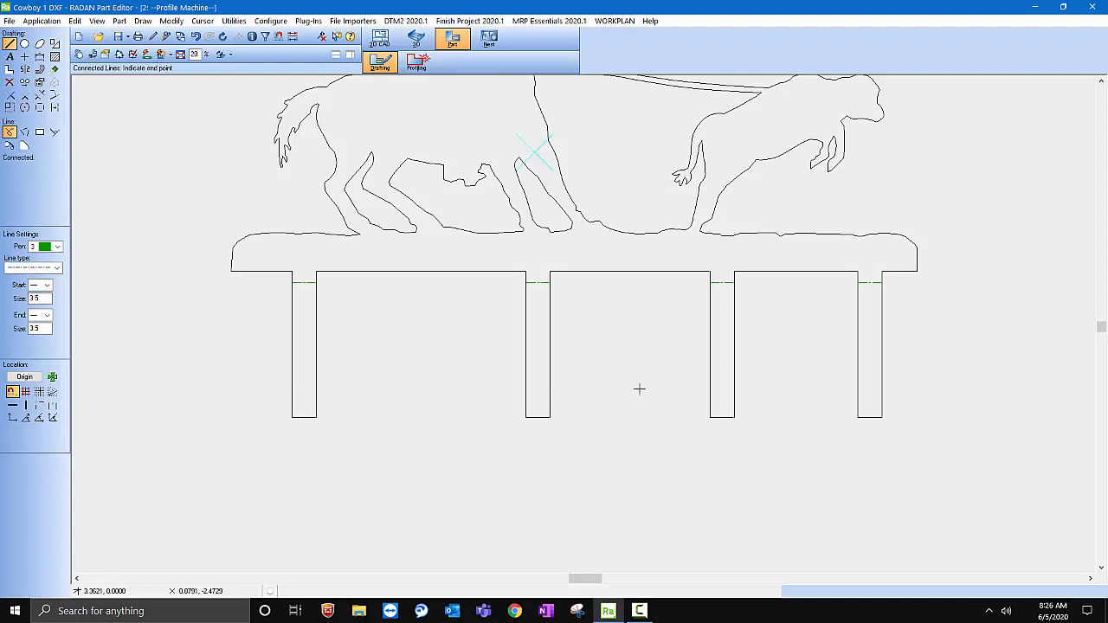
left_click(892, 384)
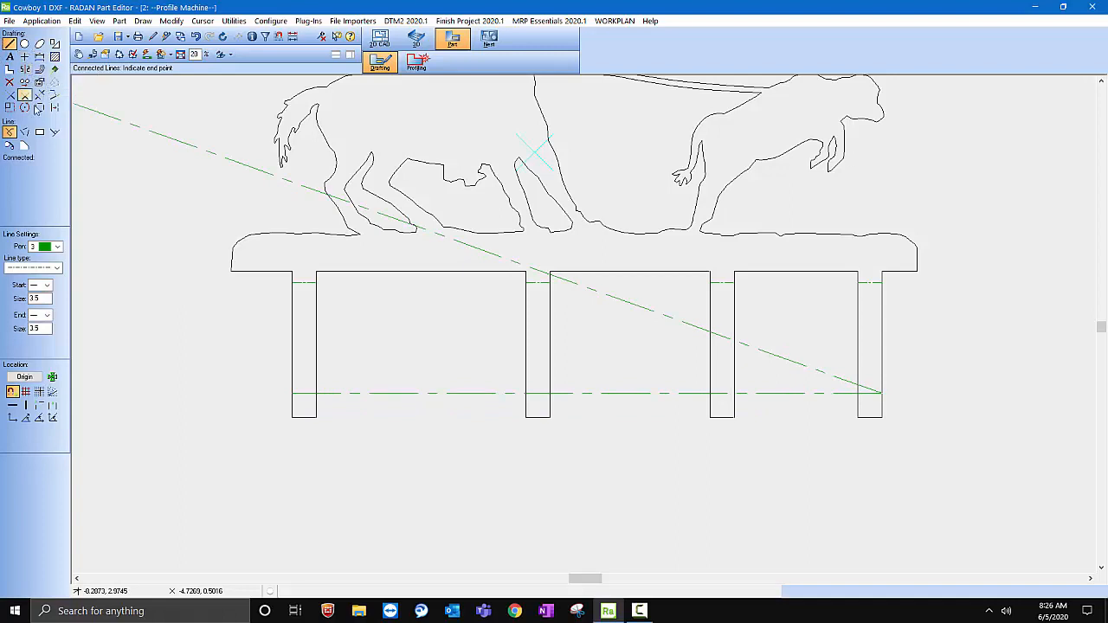
left_click(39, 95)
left_click(391, 395)
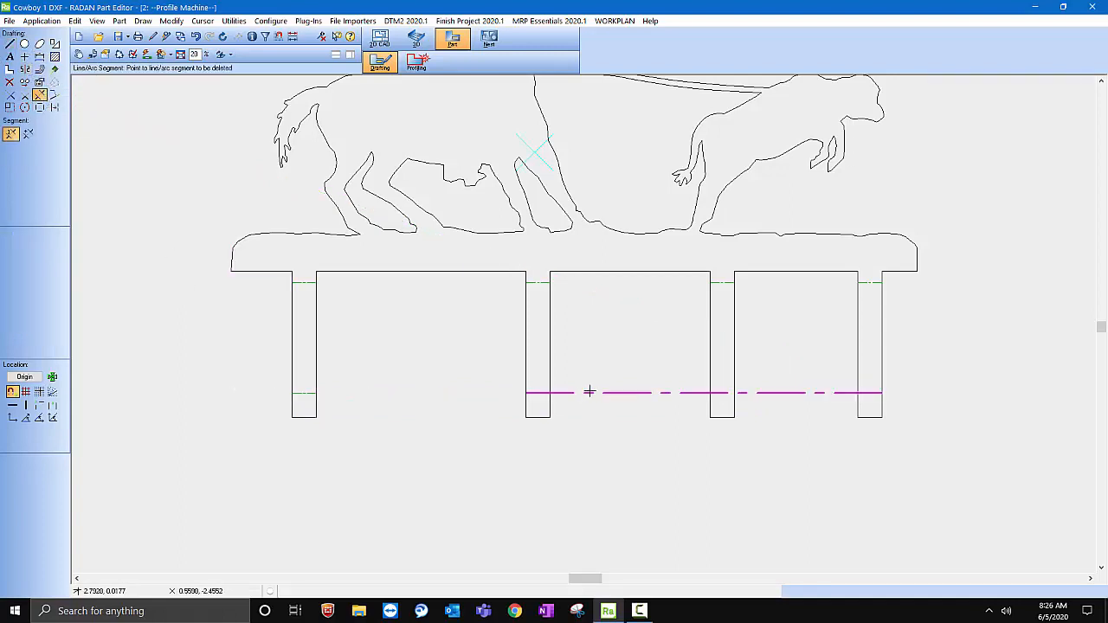
left_click(631, 392)
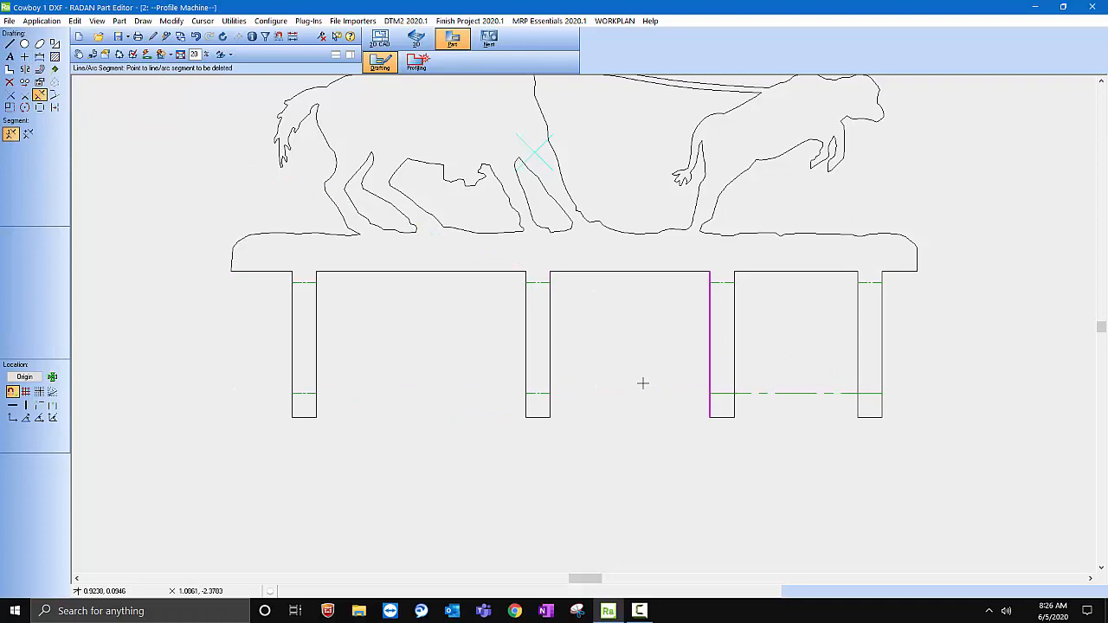
left_click(806, 393)
- Set the bend properties of the stakes' bend lines to an angle of 90 and a radius of 0.12
scroll(500, 450, "up", 1)
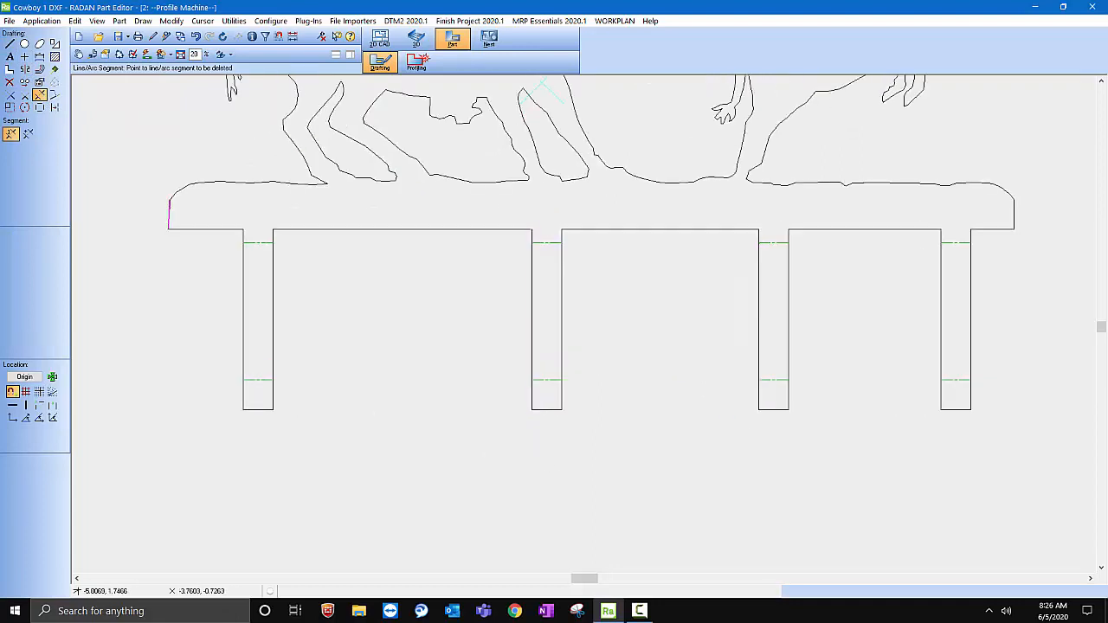
left_click(40, 84)
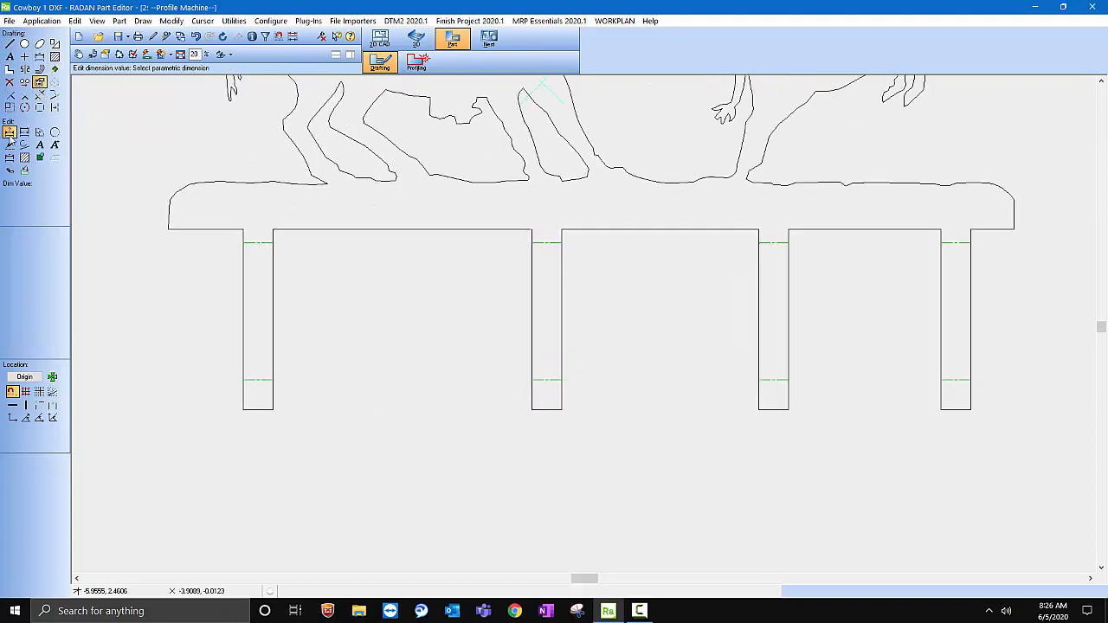
left_click(10, 169)
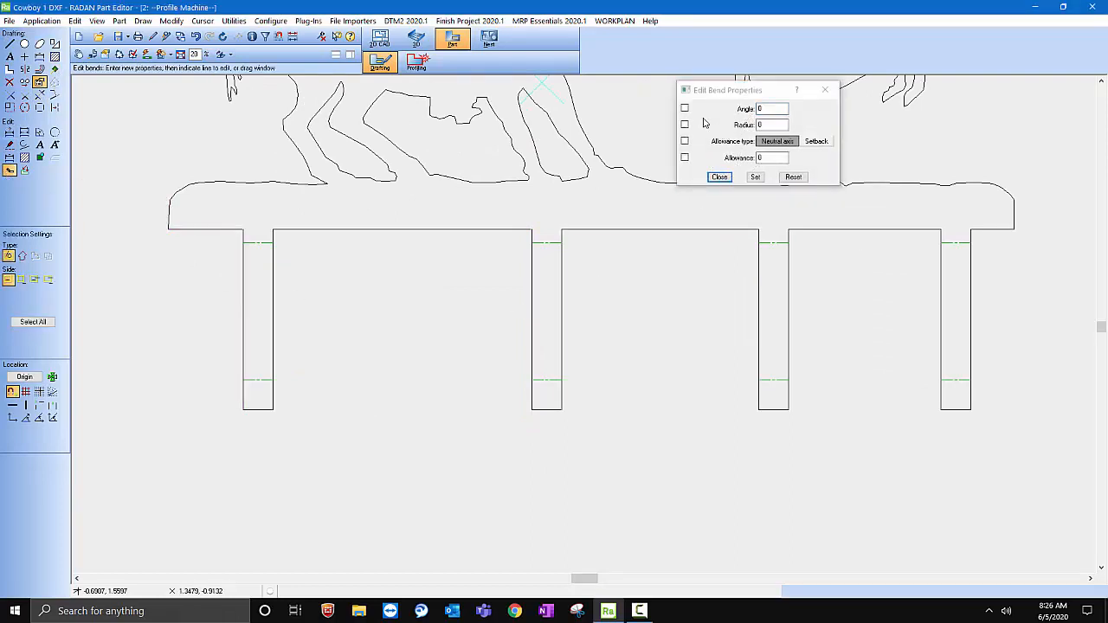
left_click(685, 110)
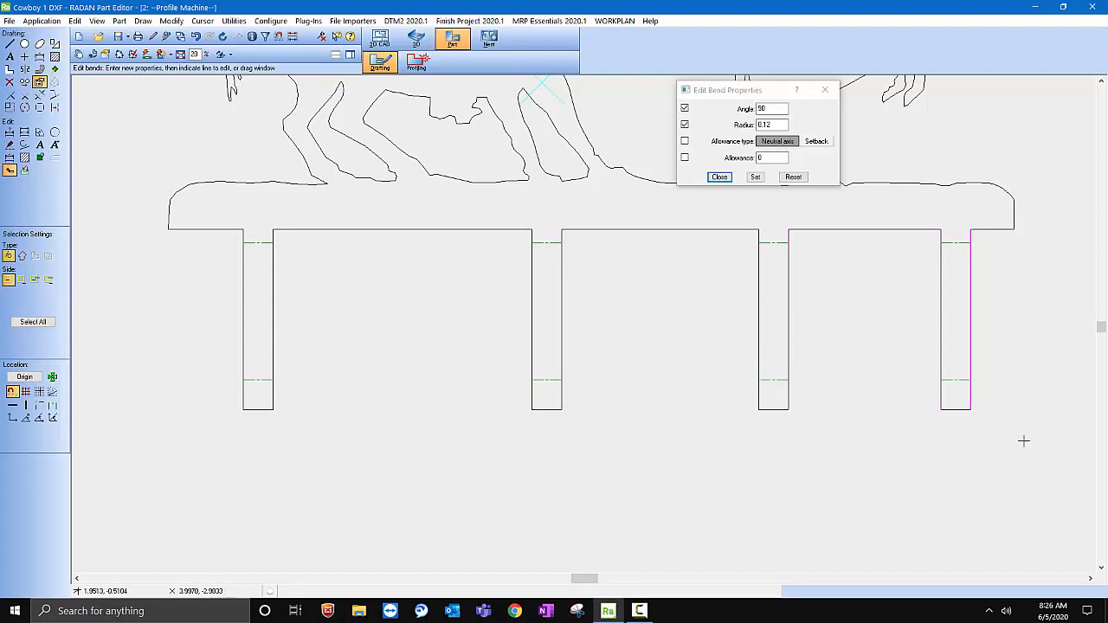
left_click(719, 177)
- Fold the flat part up into 3D and switch to 3D modelling, saving the changes to Cowboy 1 DXF.sym
scroll(309, 433, "down", 3)
scroll(302, 442, "up", 1)
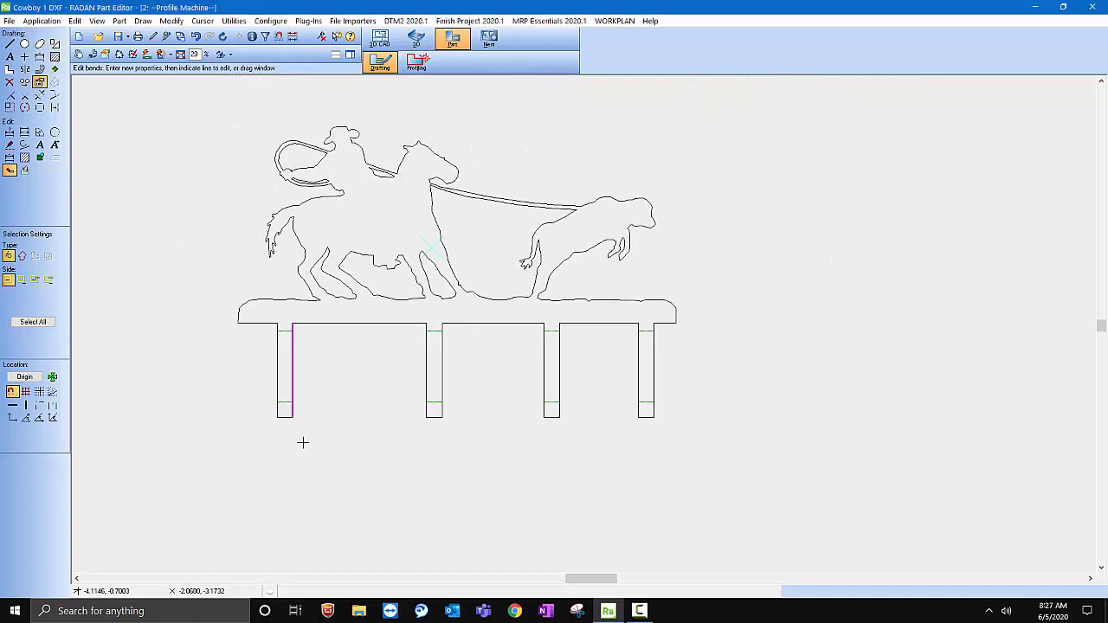
left_click(221, 55)
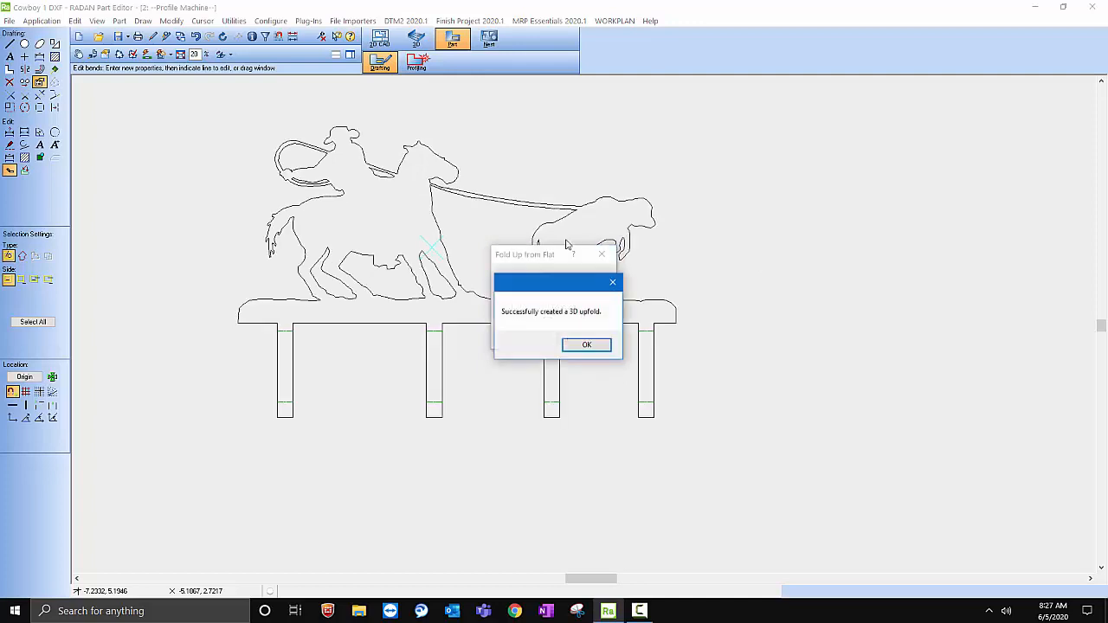
left_click(585, 344)
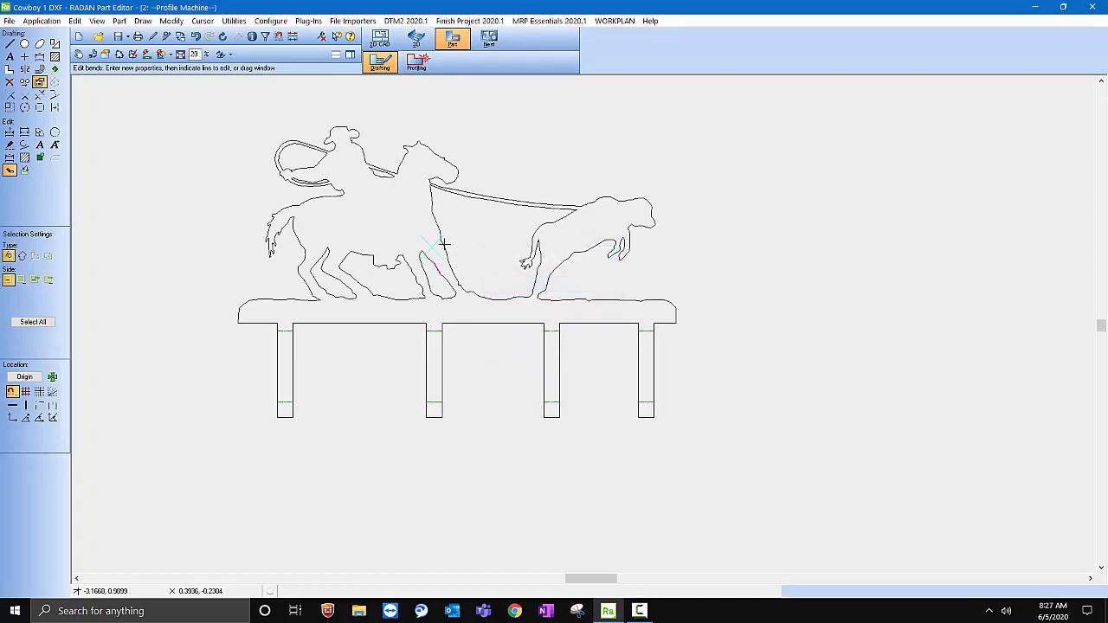
left_click(413, 43)
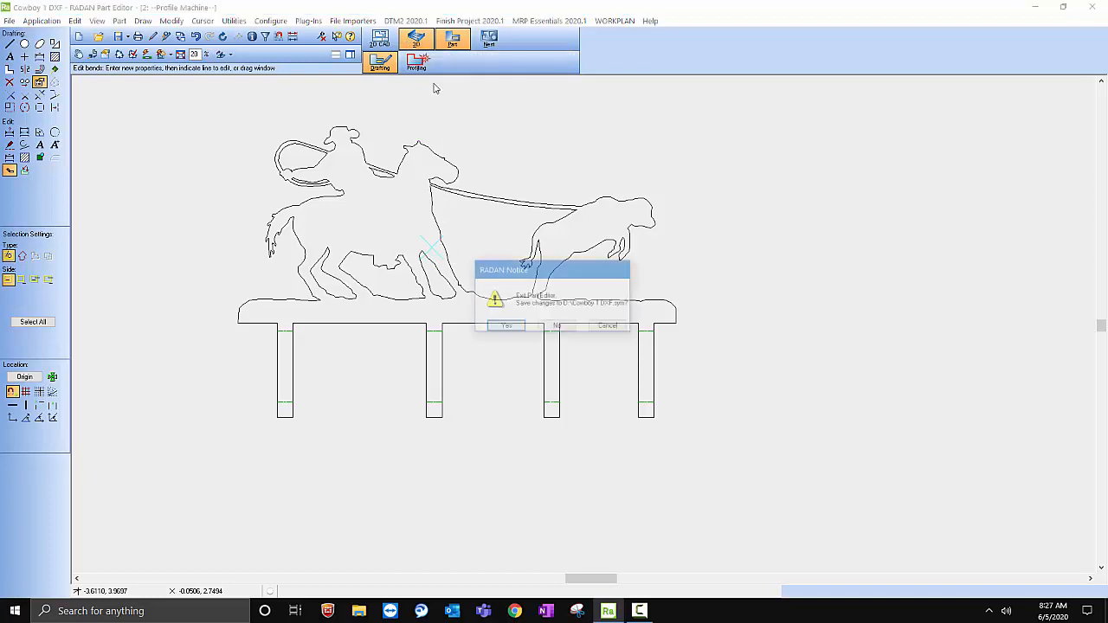
left_click(507, 328)
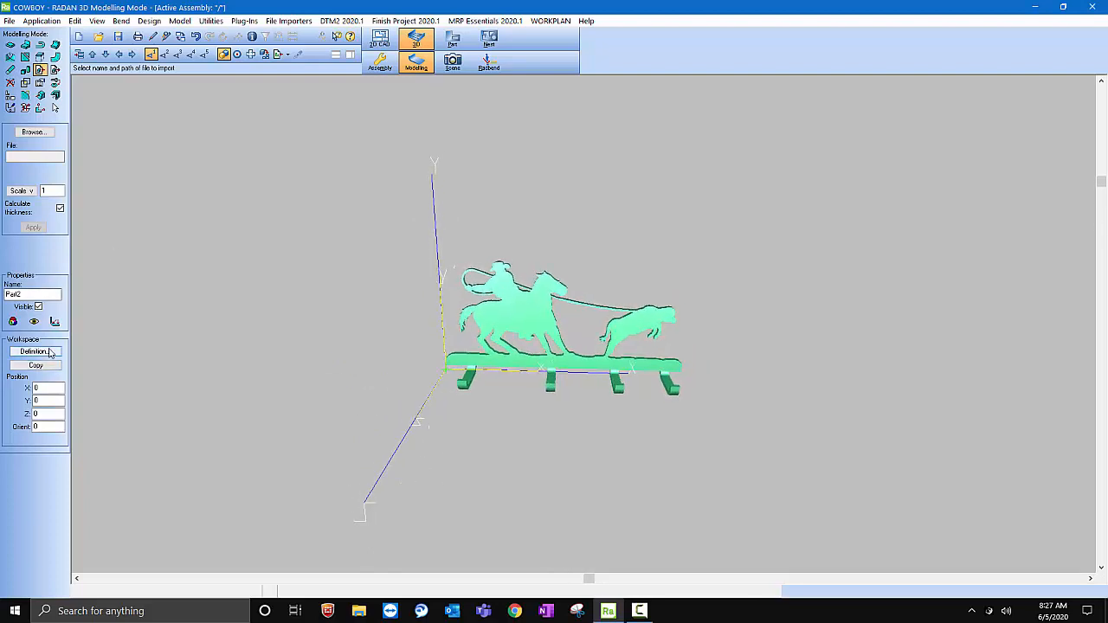
- Edit the Cowboy 1 DXF part's properties to change its color to the basic dark grey, and apply the change
left_click(13, 322)
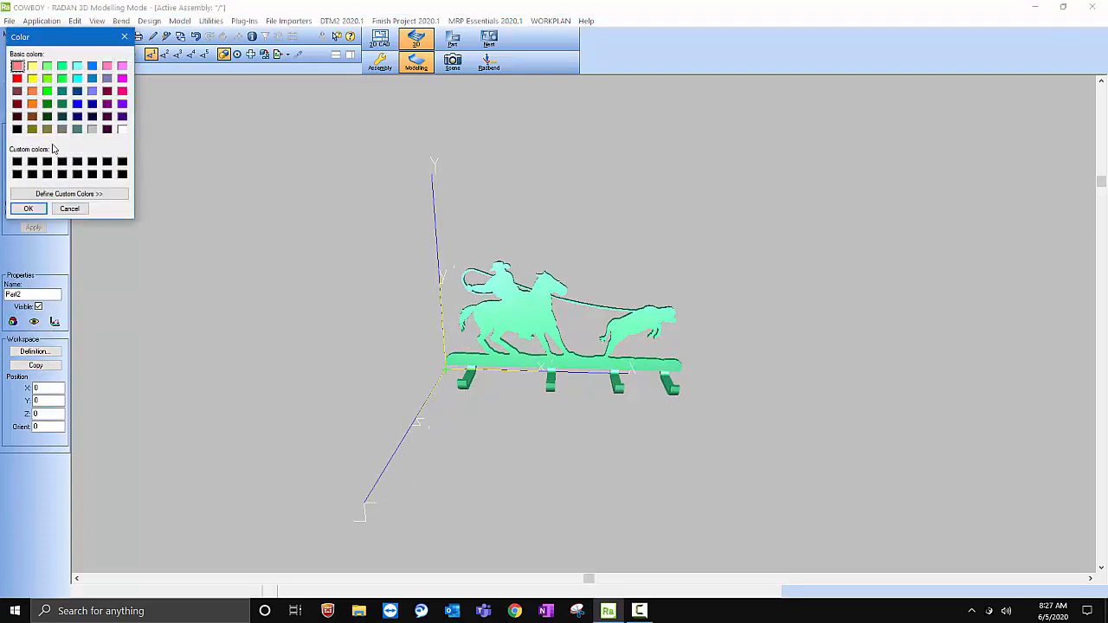
left_click(69, 209)
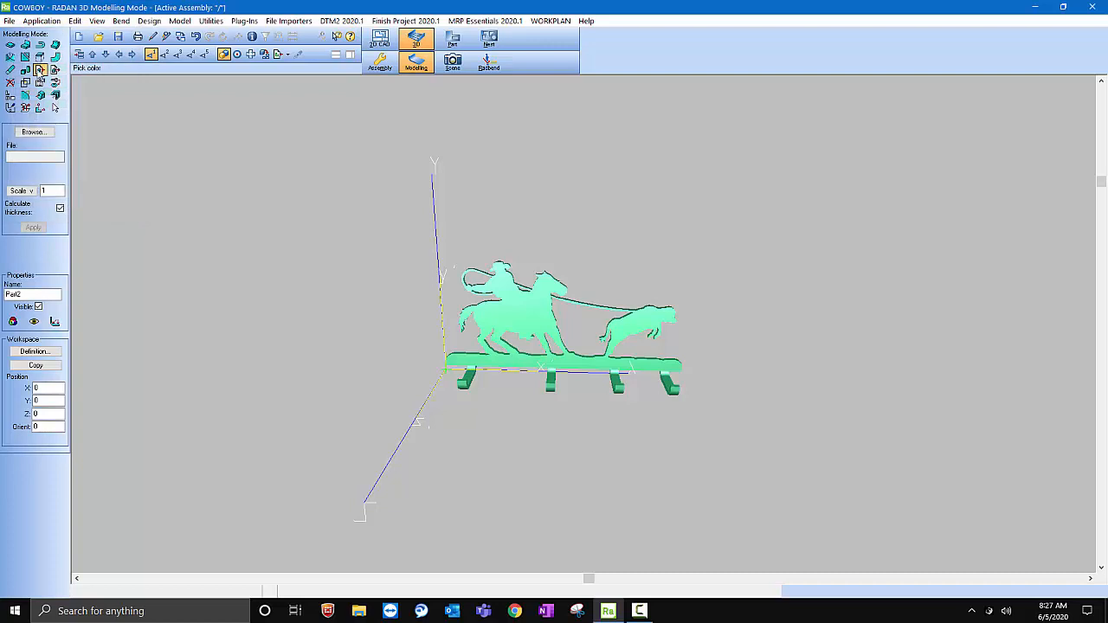
left_click(40, 83)
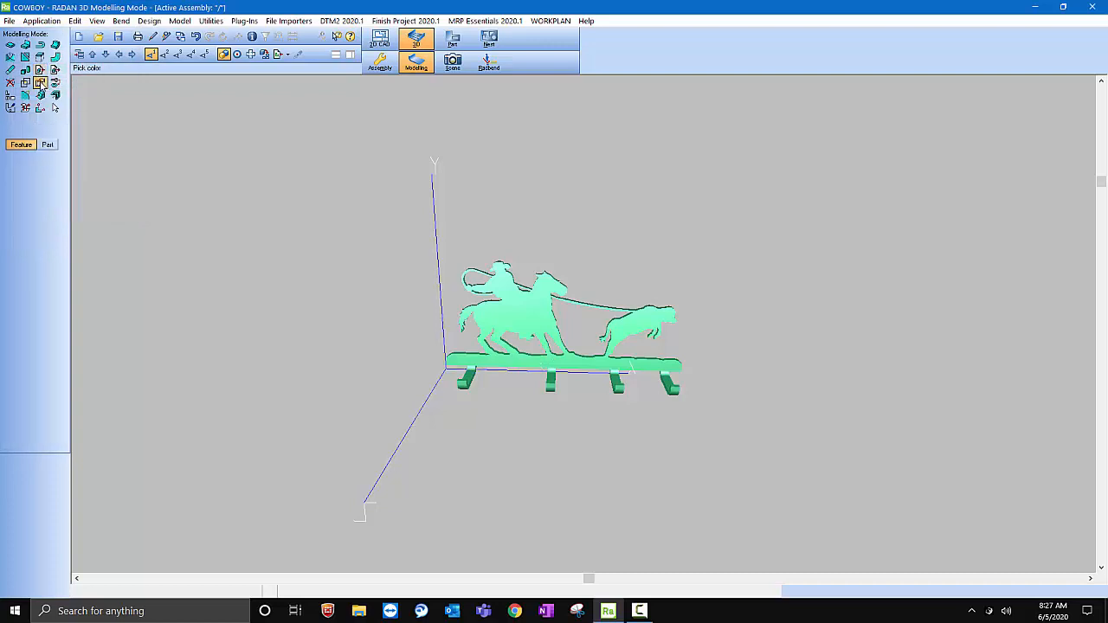
left_click(48, 145)
left_click(526, 312)
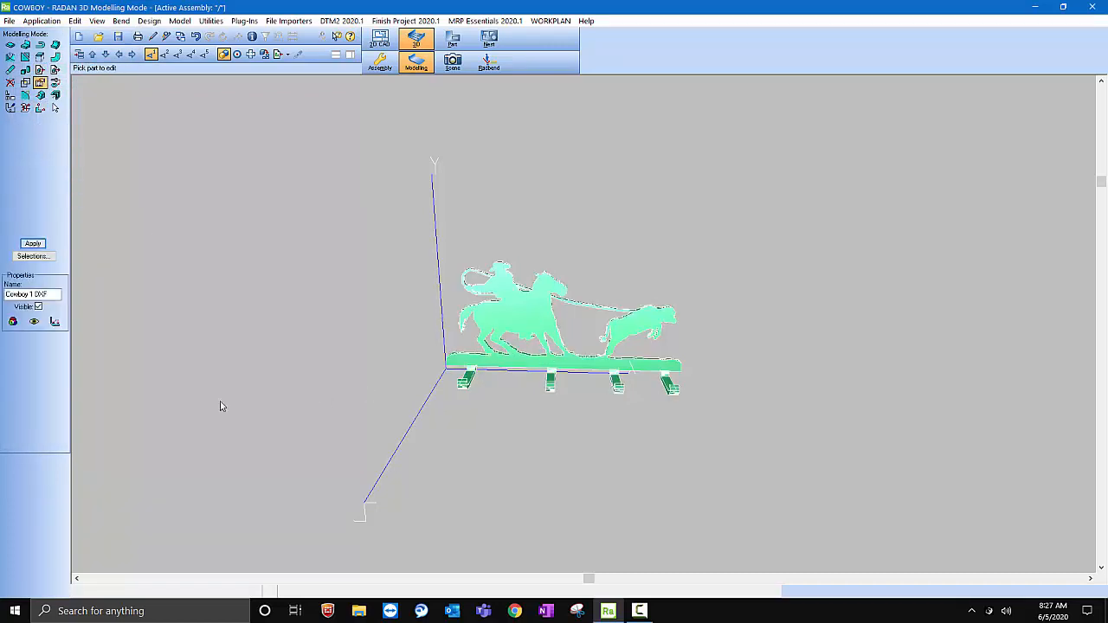
left_click(12, 321)
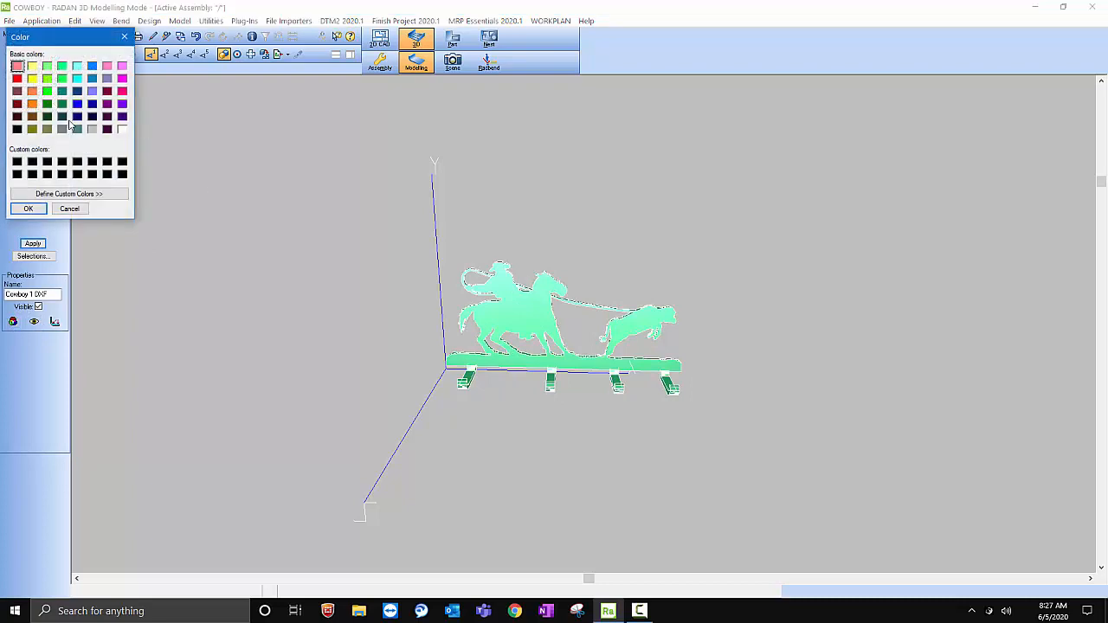
left_click(61, 129)
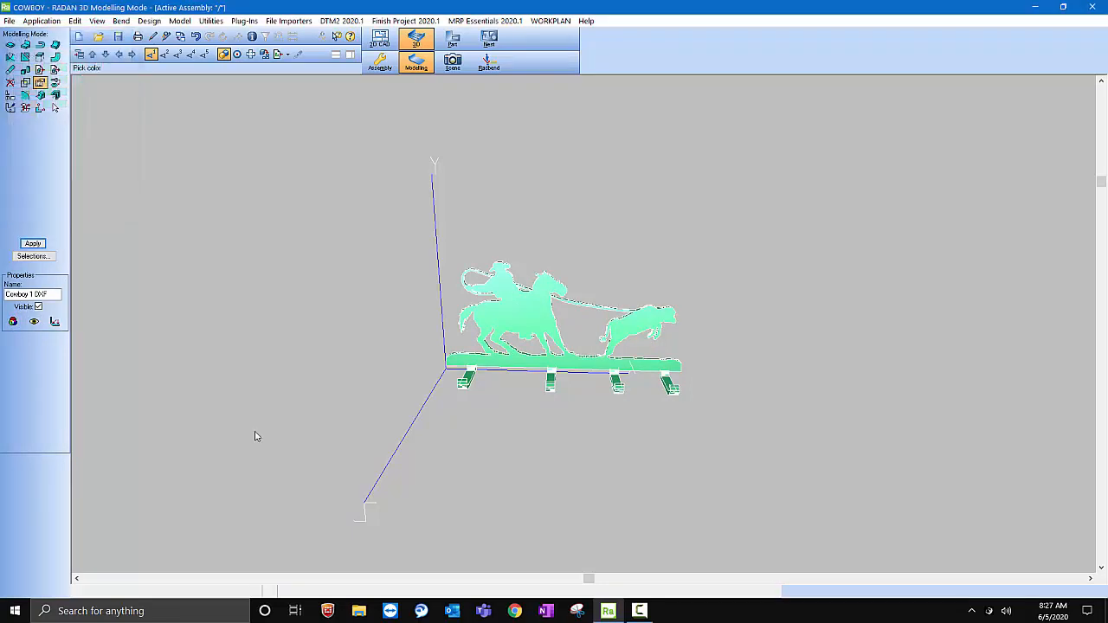
left_click(29, 209)
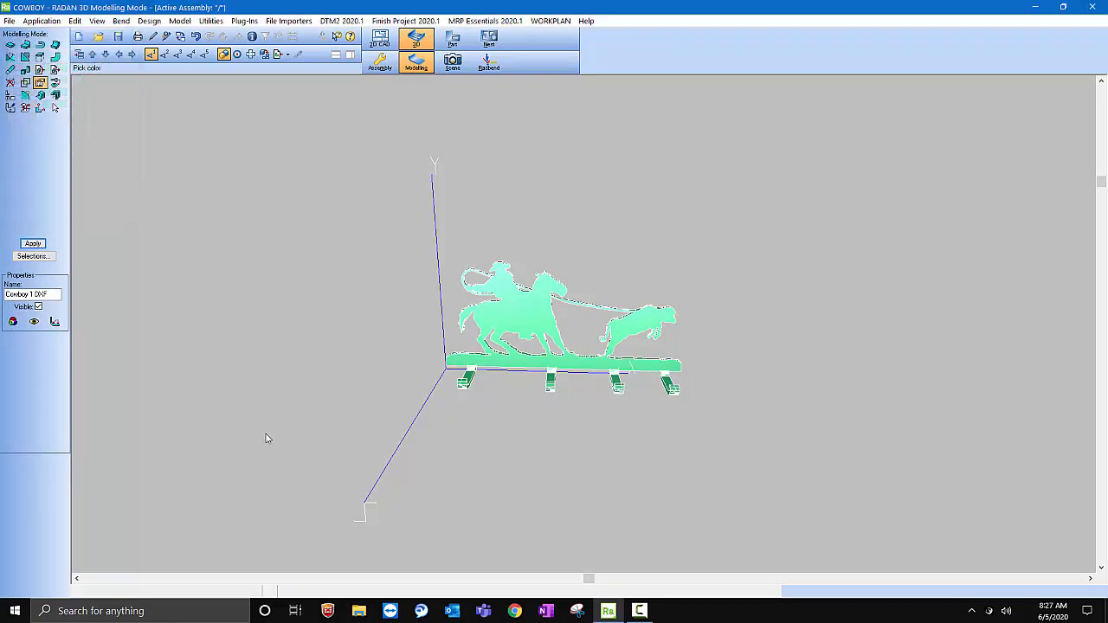
left_click(33, 243)
scroll(628, 279, "up", 3)
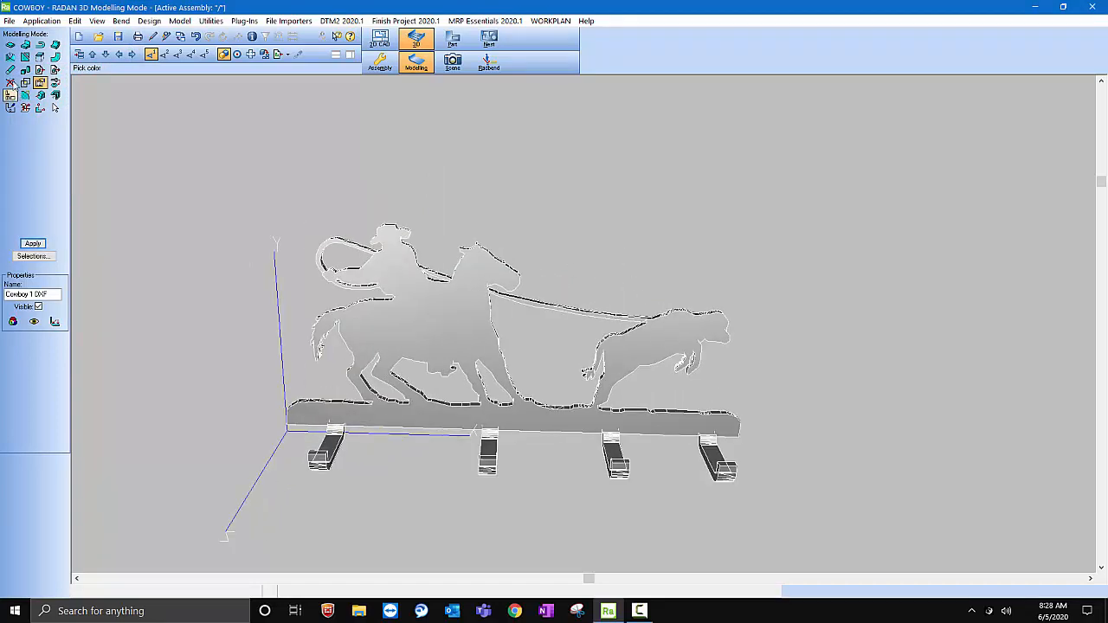
left_click(11, 82)
- Examine the recolored 3D model and its bent hooks from several angles
scroll(789, 329, "up", 5)
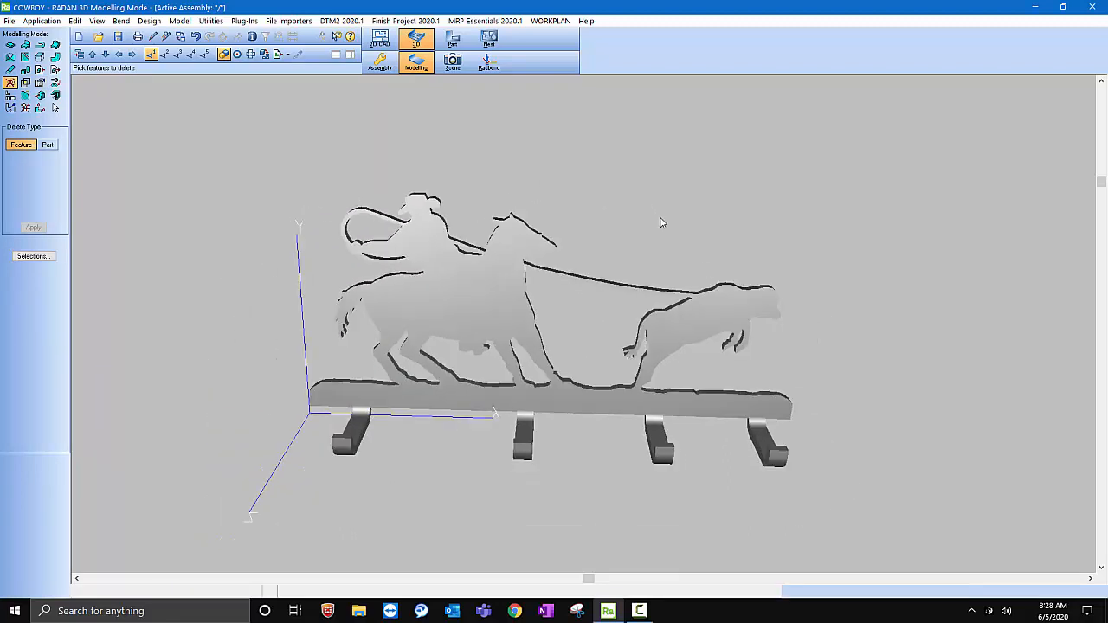
mouse_move(798, 270)
middle_mouse_down()
mouse_move(754, 320)
mouse_move(725, 223)
middle_mouse_up()
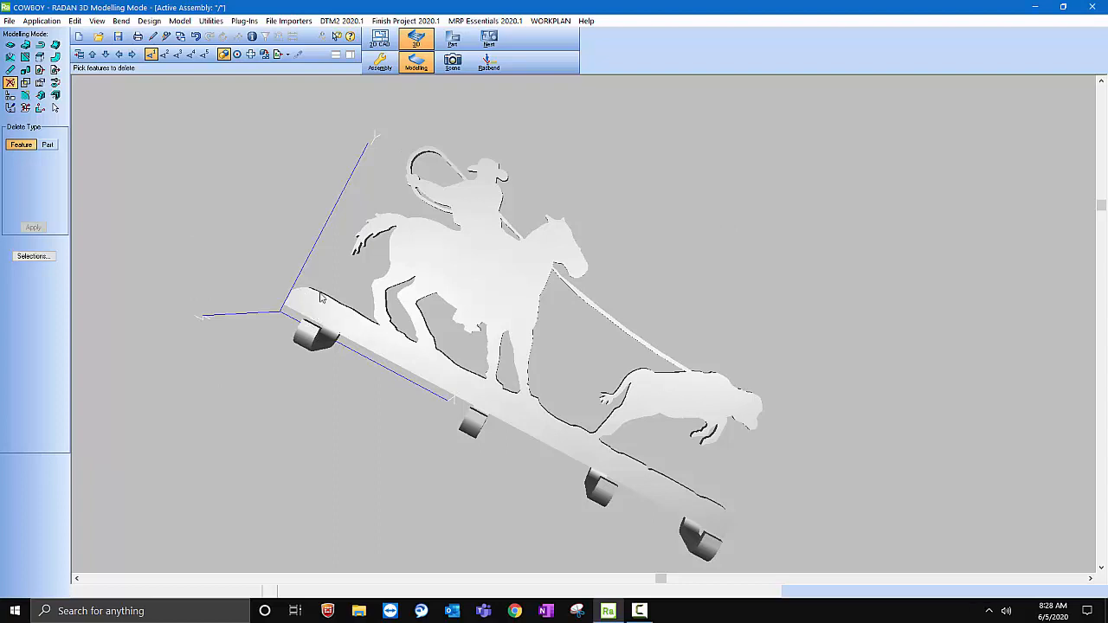
scroll(487, 424, "down", 4)
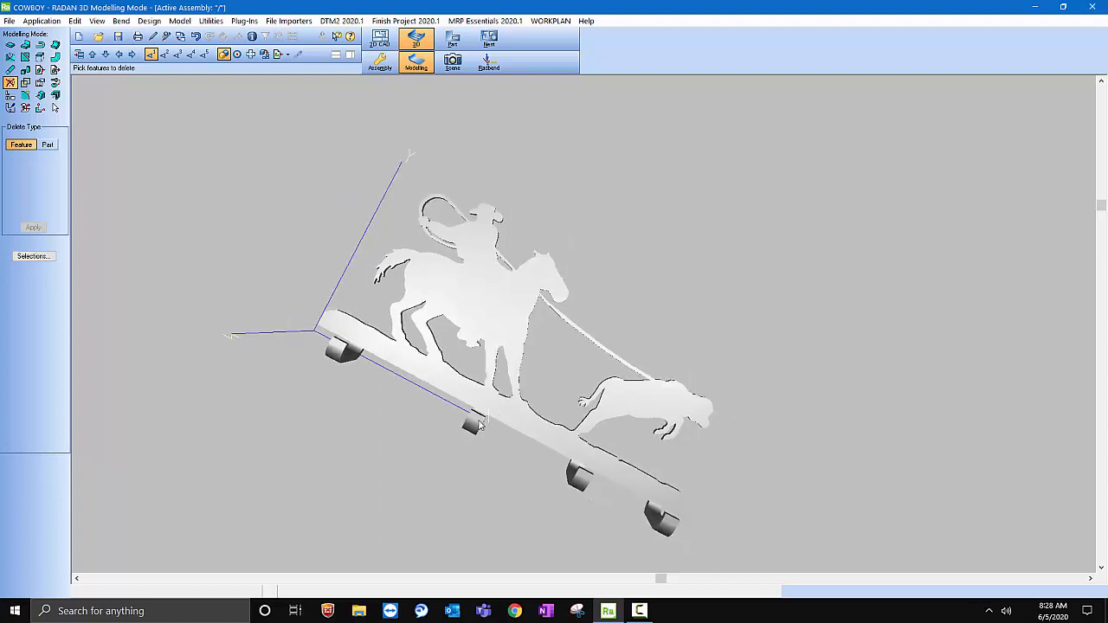
middle_click_drag(251, 283, 361, 290)
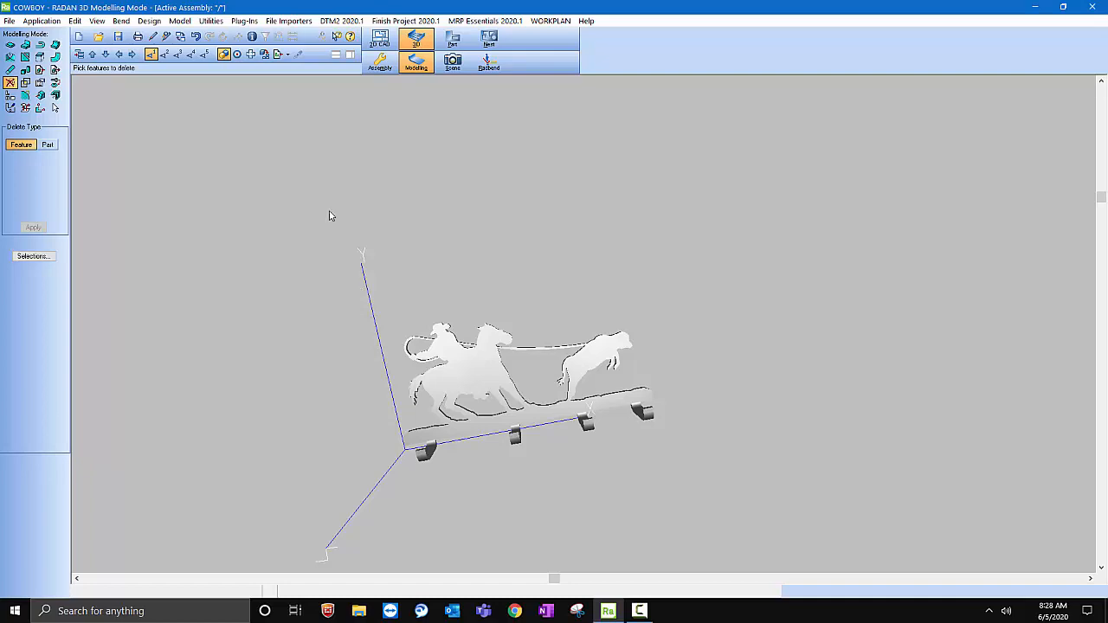